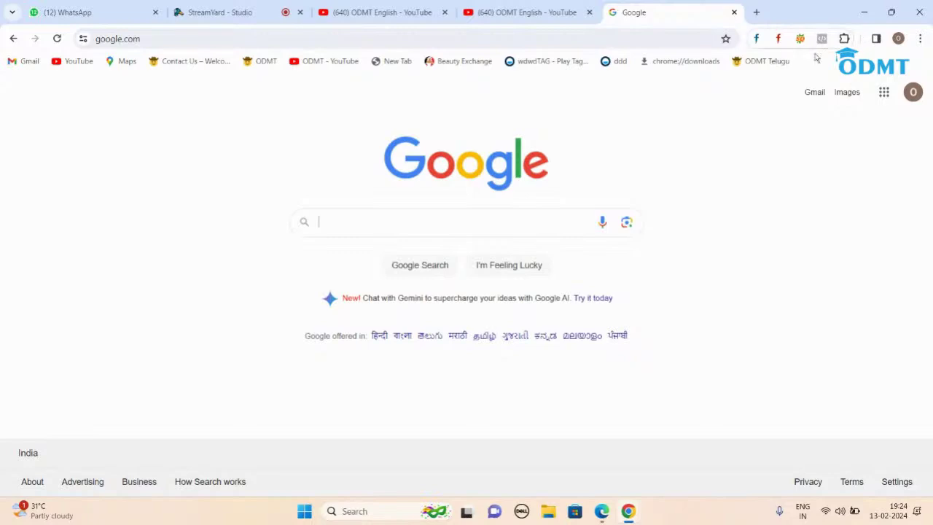
Step: Load odmt.in in Chrome, then switch to the WhatsApp Web tab
click(665, 40)
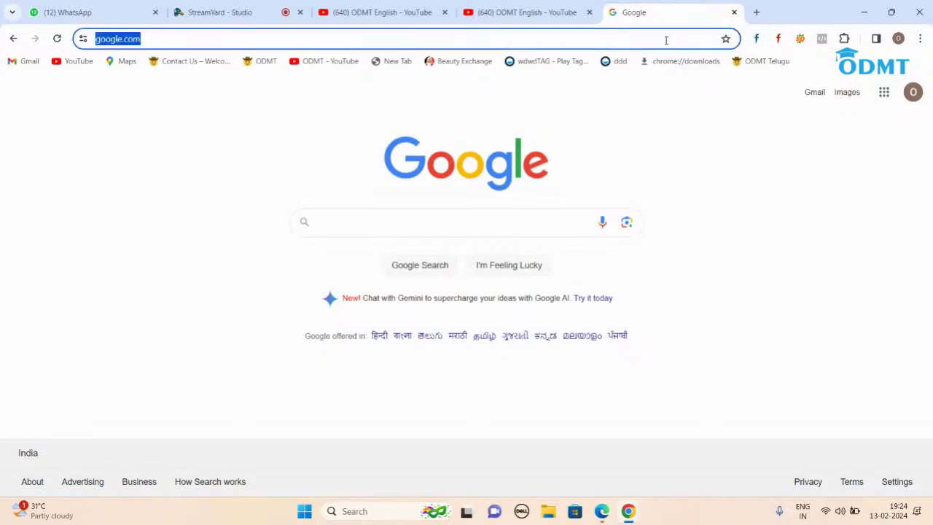
text(odmt.in)
key(Return)
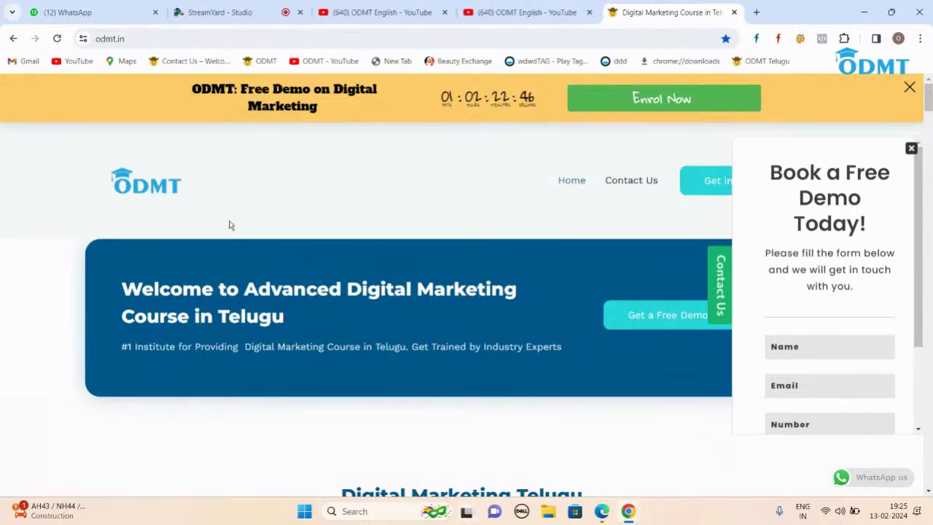
click(77, 12)
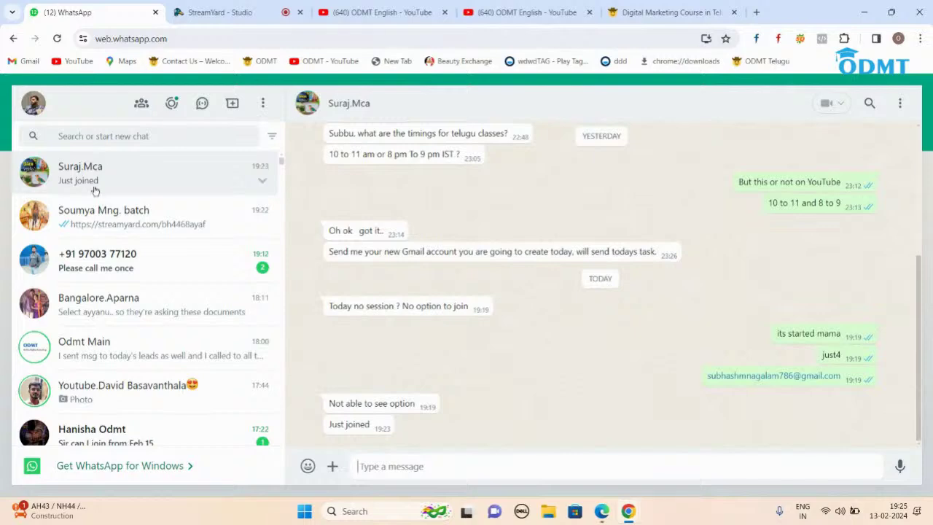
Step: Open the Mng. batch group chat, glance at the ODMT tab, and return to WhatsApp
scroll(560, 375, up, 5)
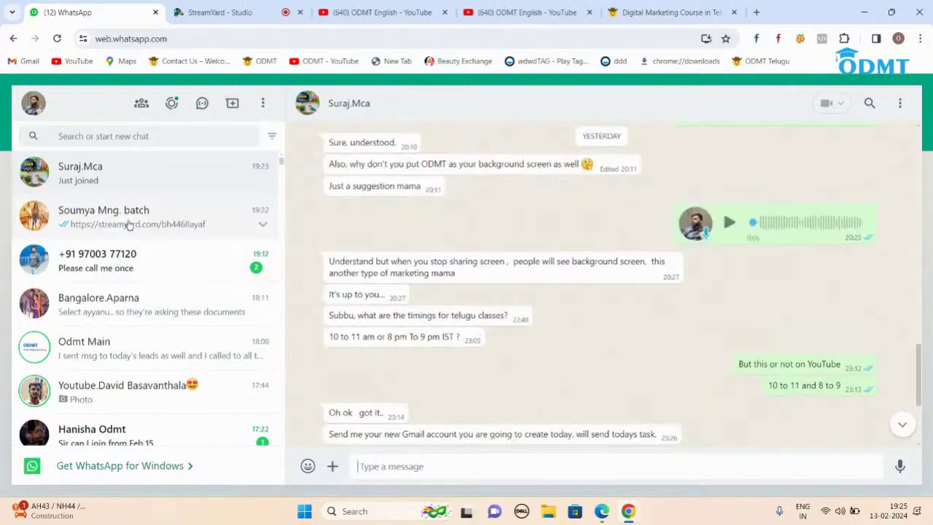
click(128, 233)
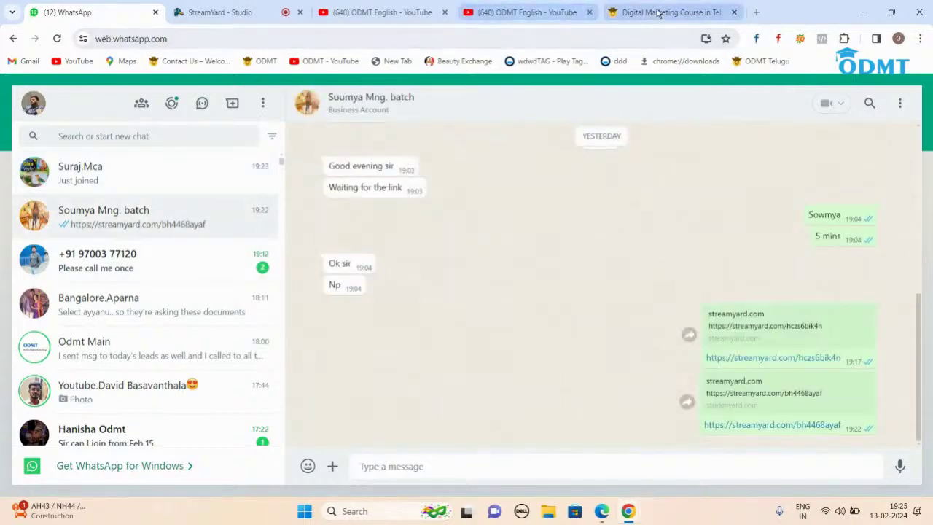
click(658, 13)
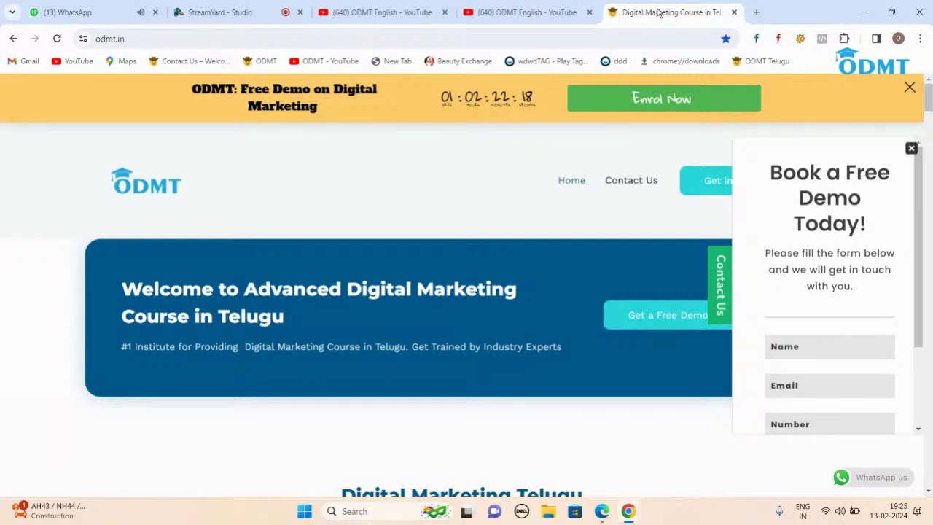
click(80, 13)
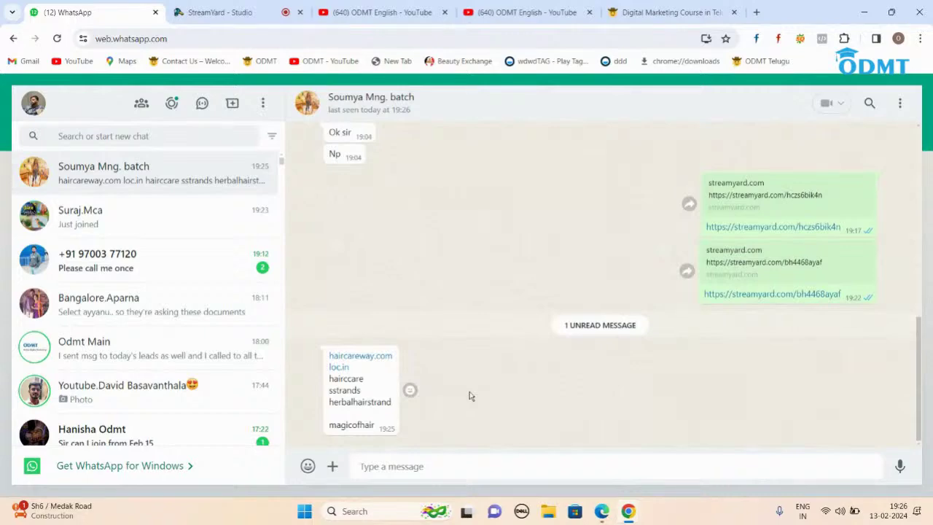
Step: Bring up Gmail in Edge and preview the Tasks.docx attachment from the newest email
click(609, 515)
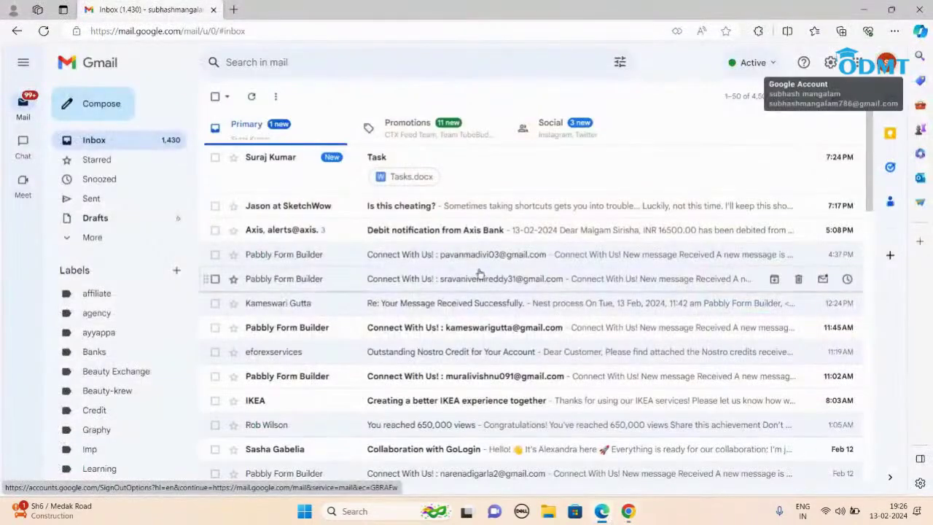
click(399, 179)
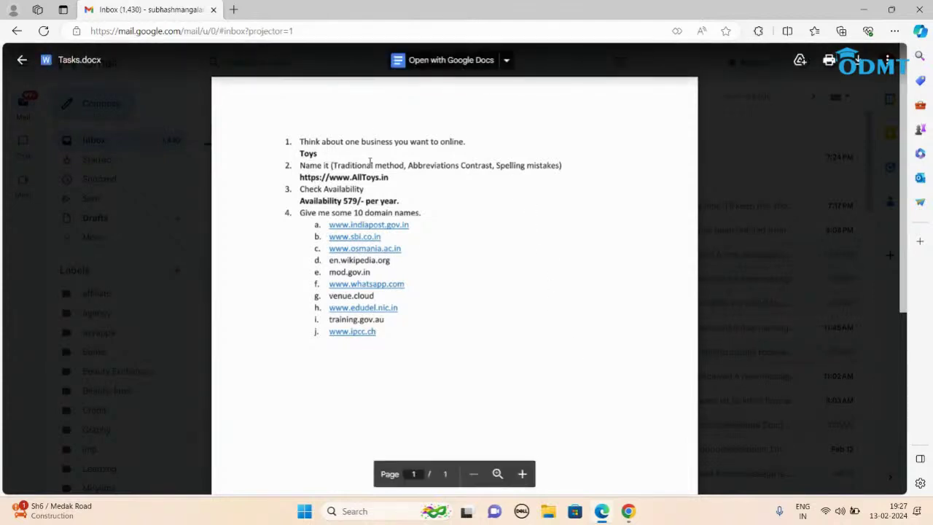
mouse_move(603, 512)
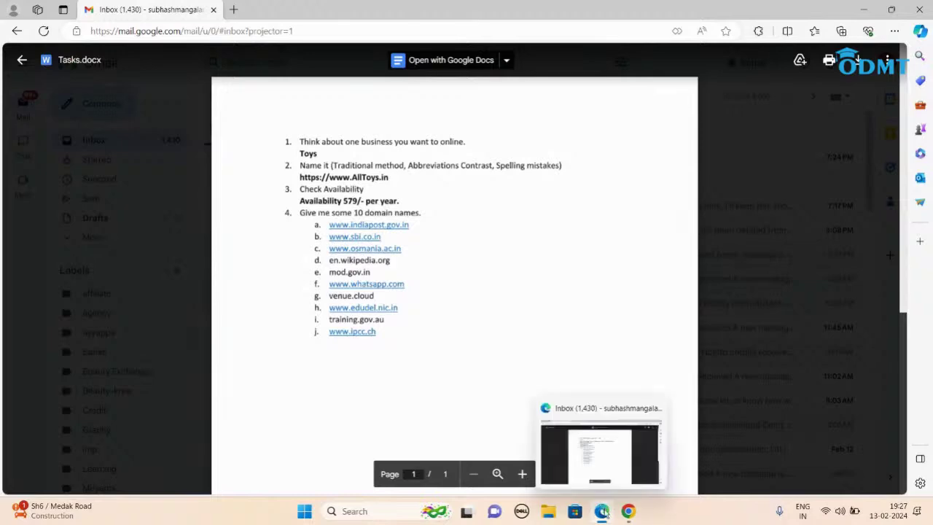
Step: Go to bluehost.in in a new tab and log in to the account
click(233, 10)
text(blu)
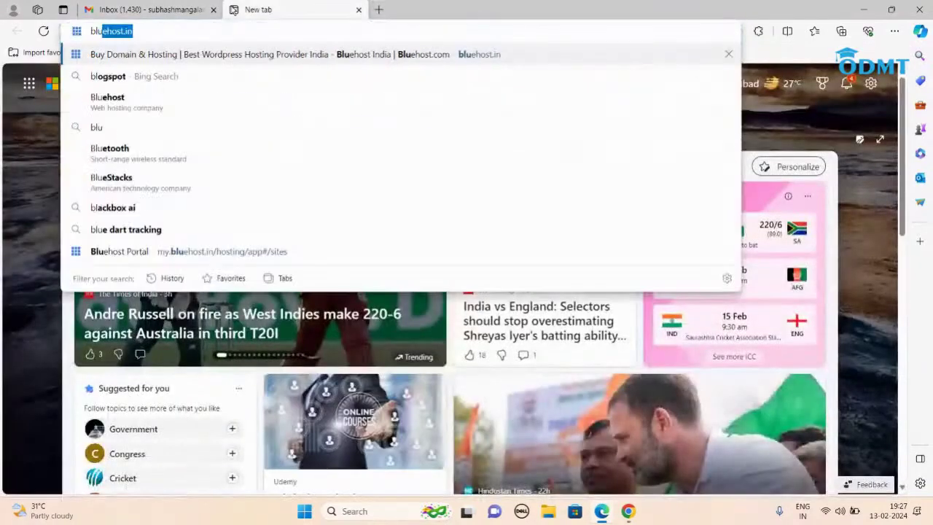
text(e)
key(Return)
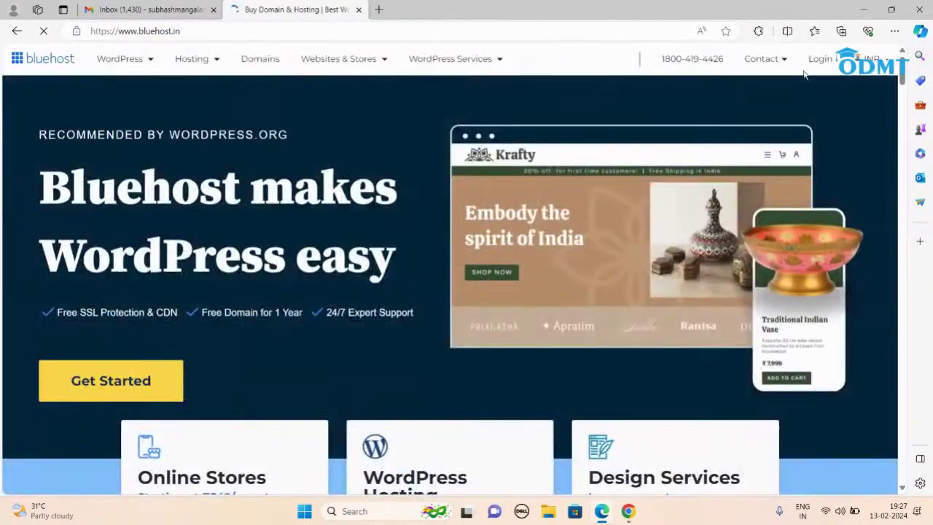
click(818, 63)
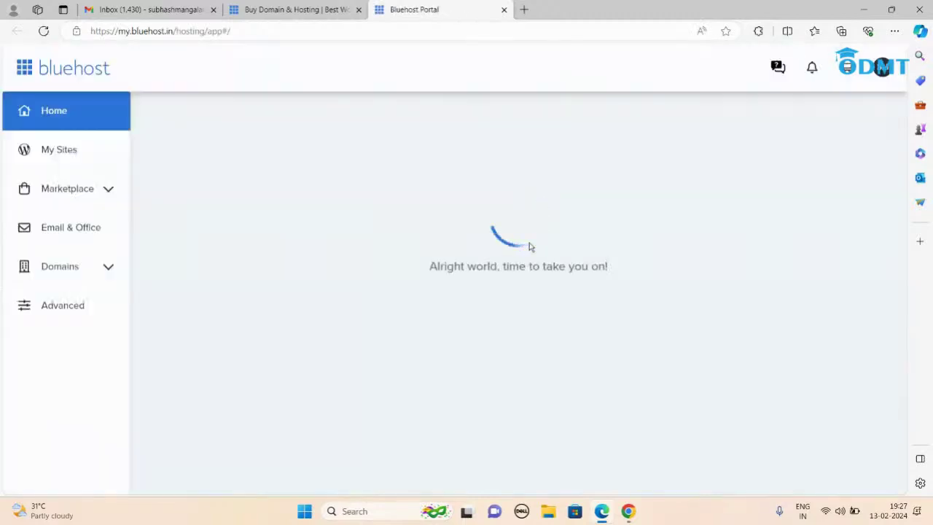
Step: From My Sites, open Manage site for course.odmt.in
click(56, 155)
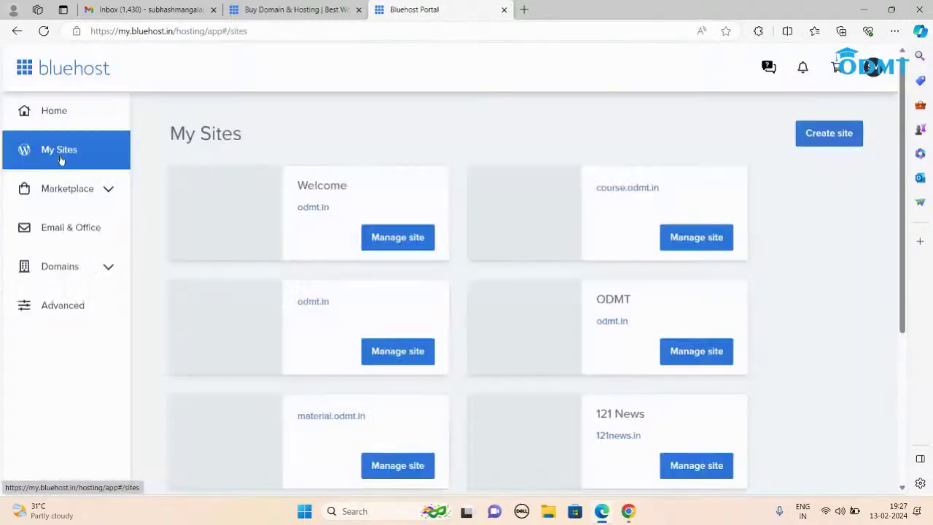
scroll(496, 416, down, 5)
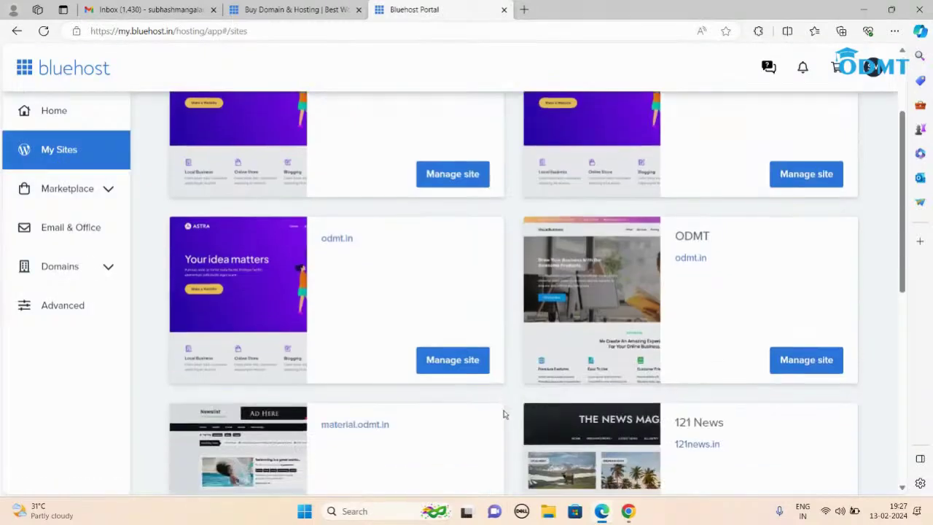
scroll(510, 412, up, 4)
scroll(514, 407, down, 7)
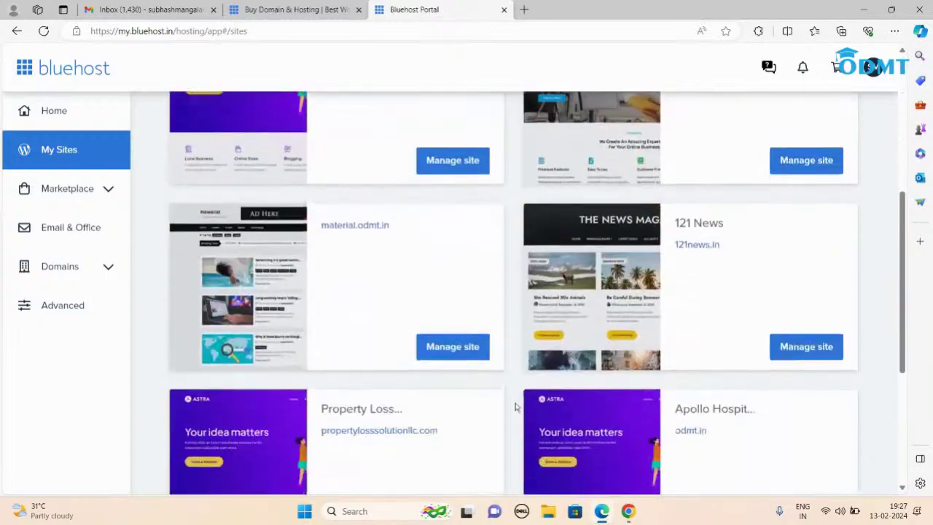
scroll(515, 407, up, 7)
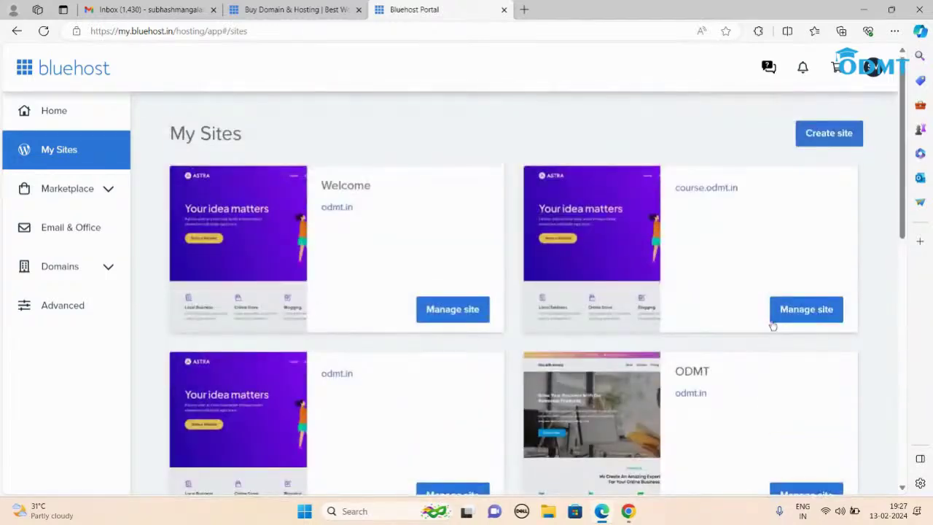
click(796, 317)
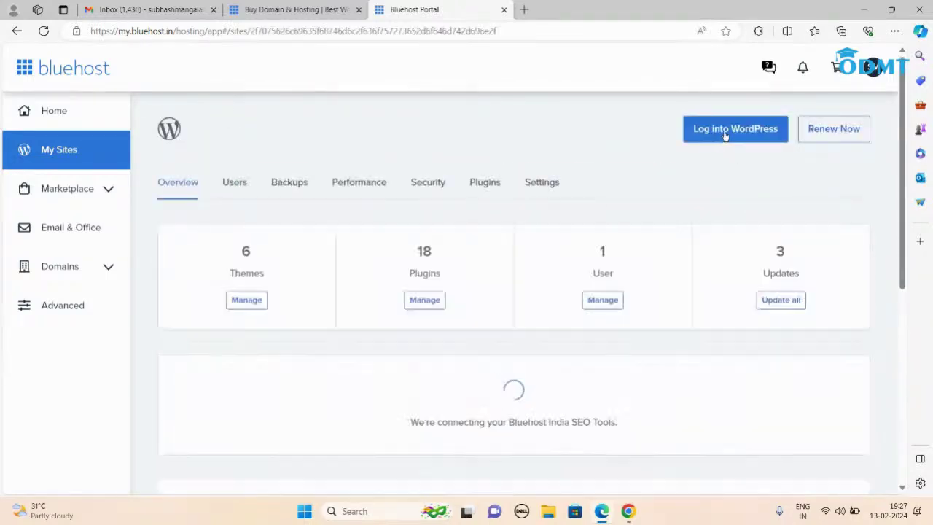
Step: Log into the course.odmt.in WordPress admin and open WP Reset Tools from Plugins
click(724, 132)
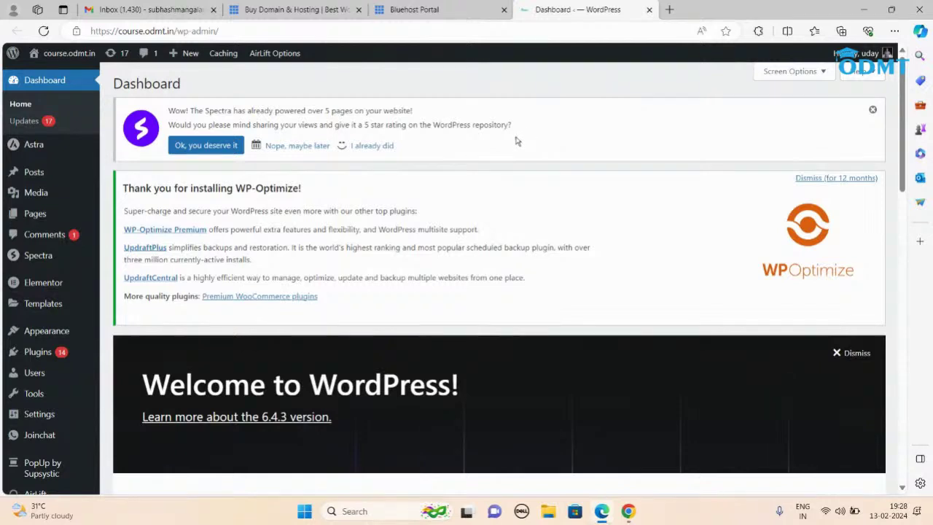
click(45, 356)
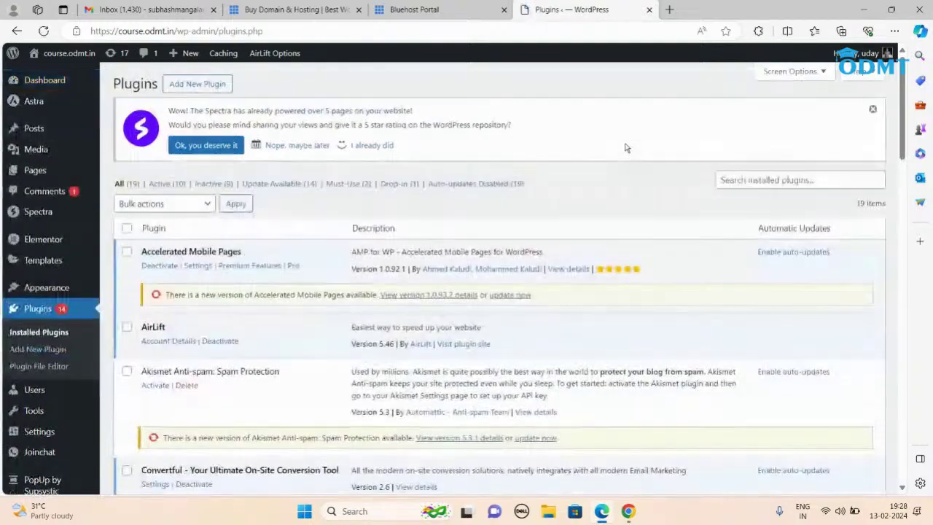
scroll(324, 374, down, 10)
scroll(323, 373, down, 6)
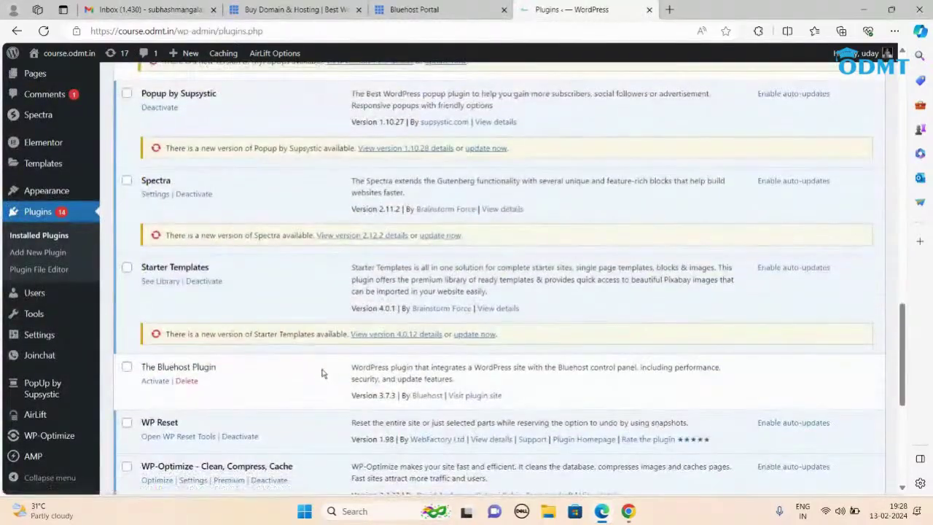
scroll(323, 374, down, 5)
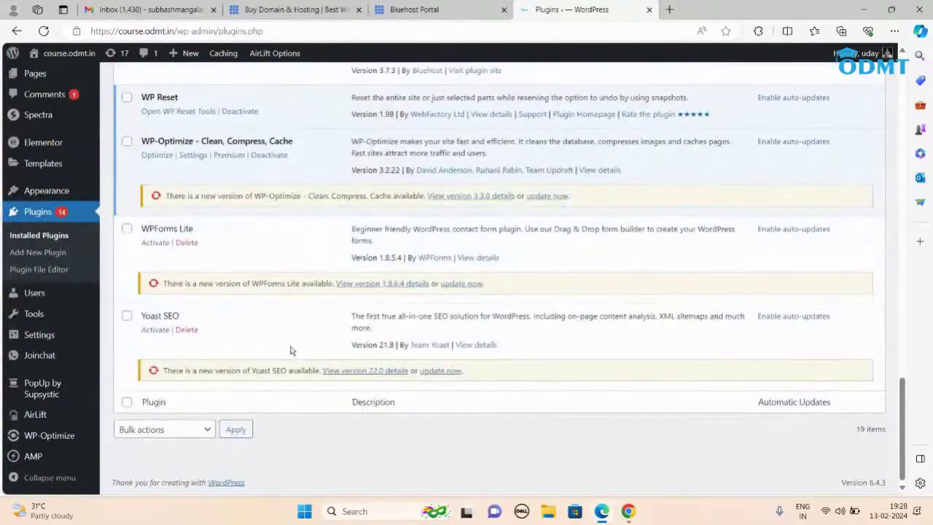
scroll(292, 347, up, 1)
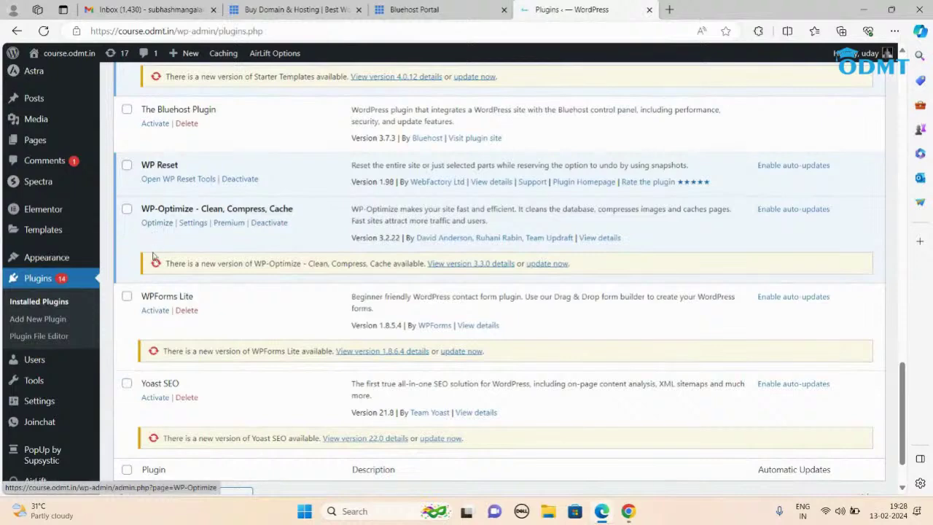
click(170, 180)
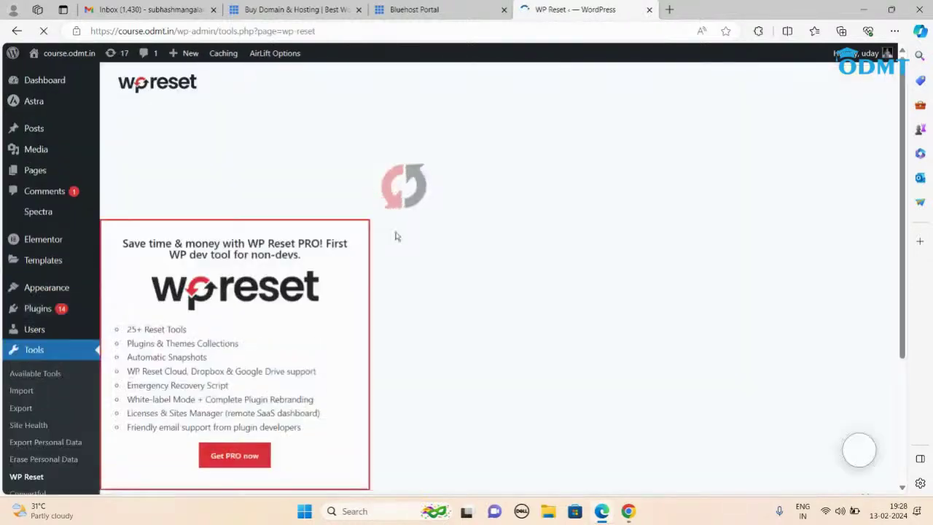
Step: Dismiss the pricing offer, enter the reset confirmation, and confirm Reset WordPress
scroll(467, 270, down, 5)
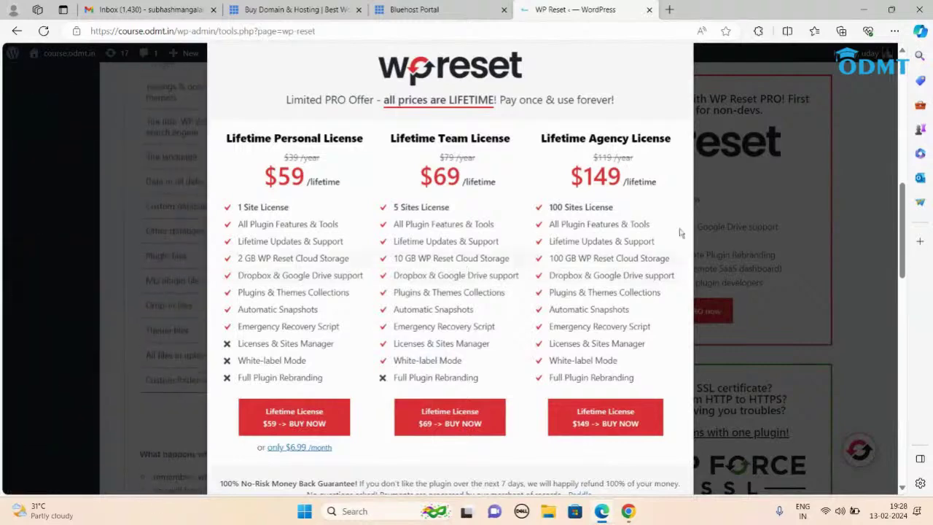
click(831, 172)
scroll(349, 279, down, 5)
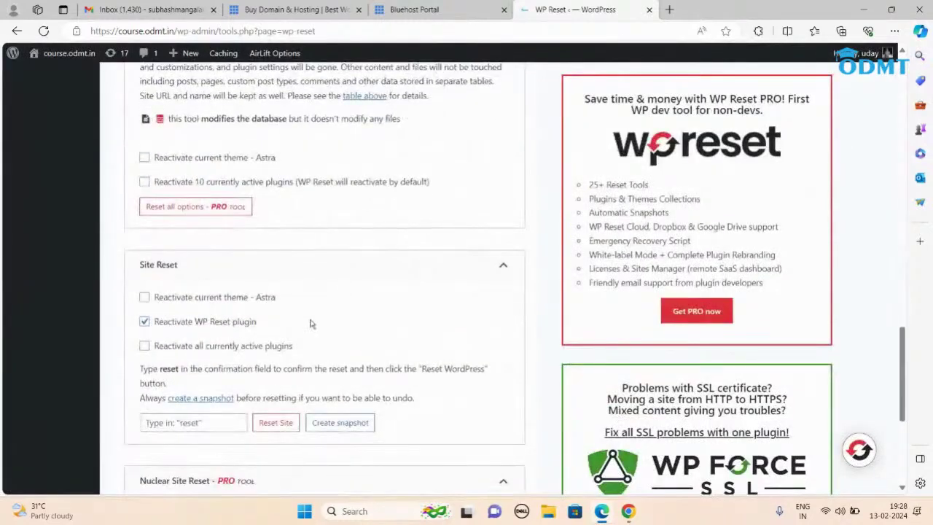
click(207, 425)
text(res)
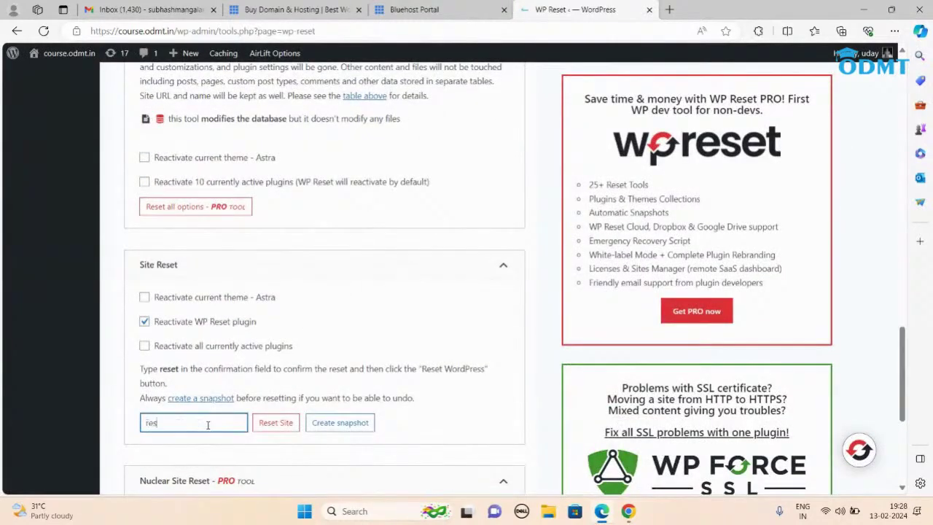
click(275, 422)
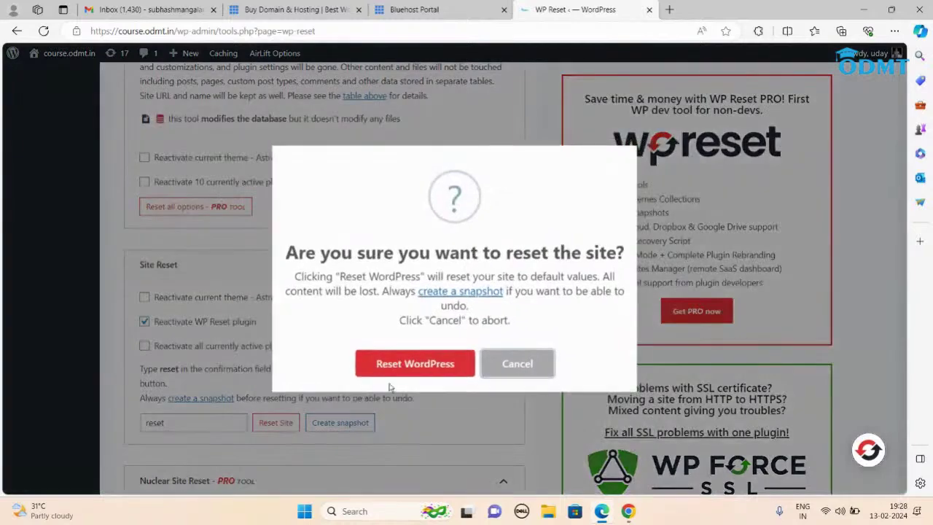
click(452, 368)
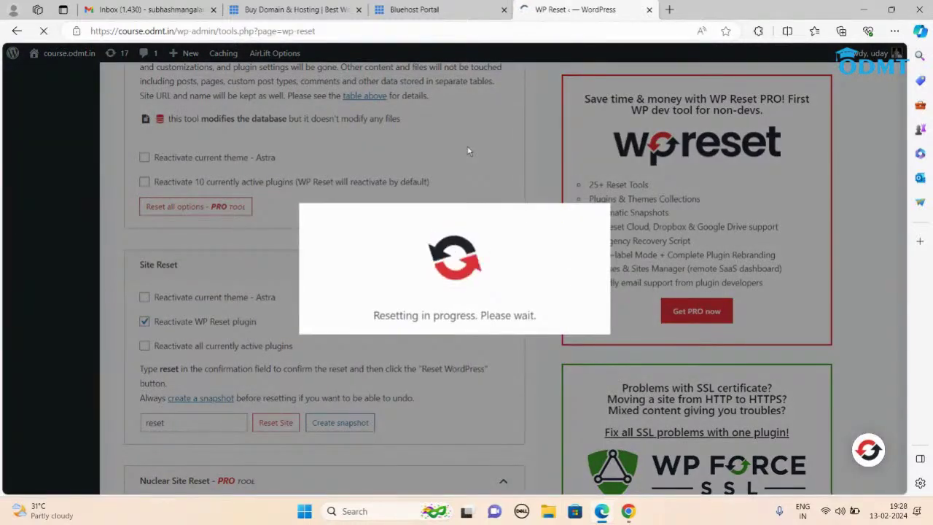
click(669, 10)
Step: Load odmt.in in the new tab and scroll through the homepage
text(odmt)
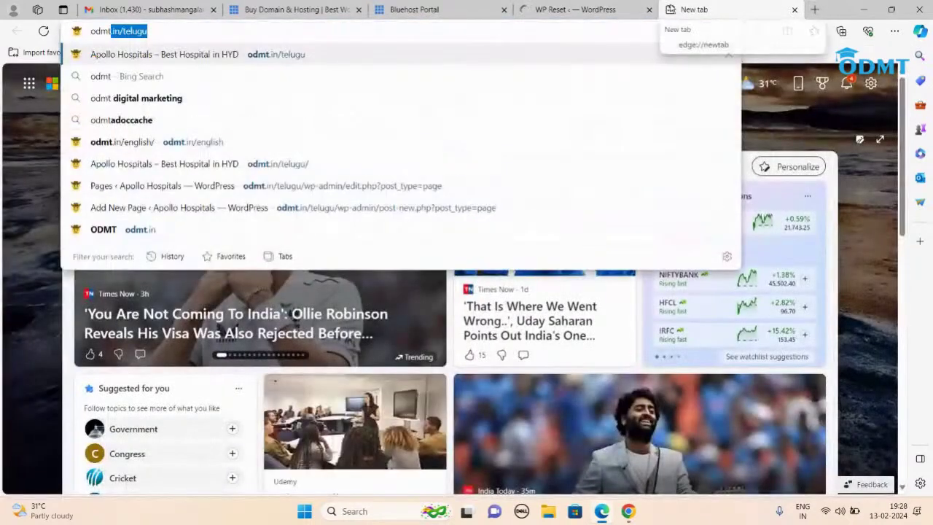
key(End)
key(BackSpace)
key(BackSpace)
key(BackSpace)
key(BackSpace)
key(BackSpace)
key(BackSpace)
key(BackSpace)
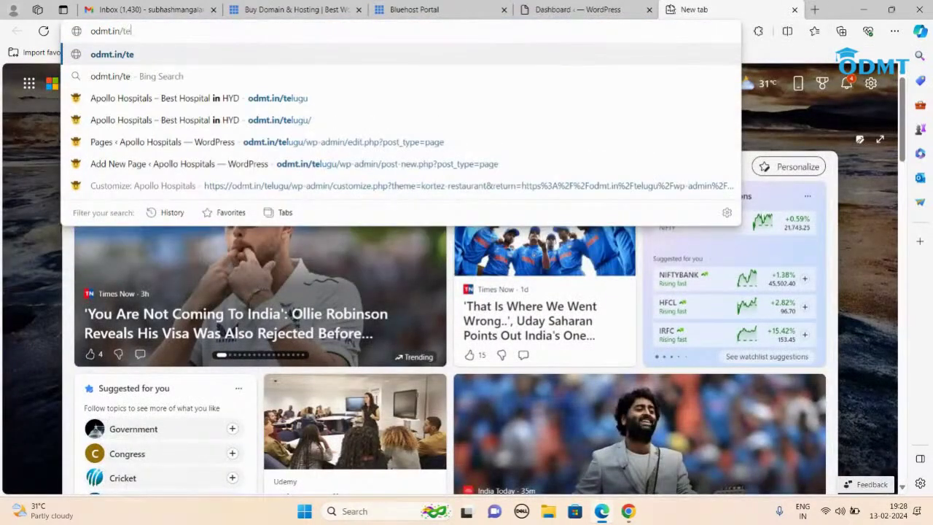
key(Return)
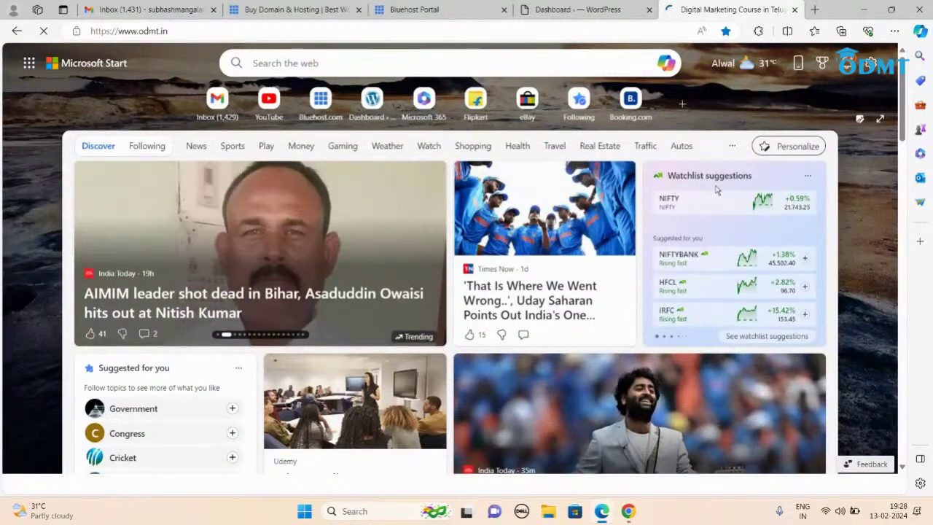
scroll(410, 281, down, 5)
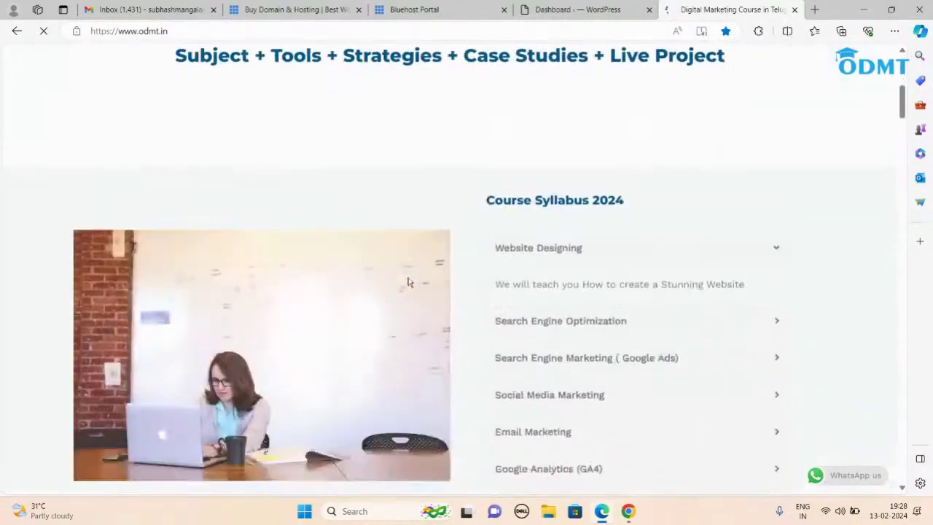
scroll(408, 281, up, 8)
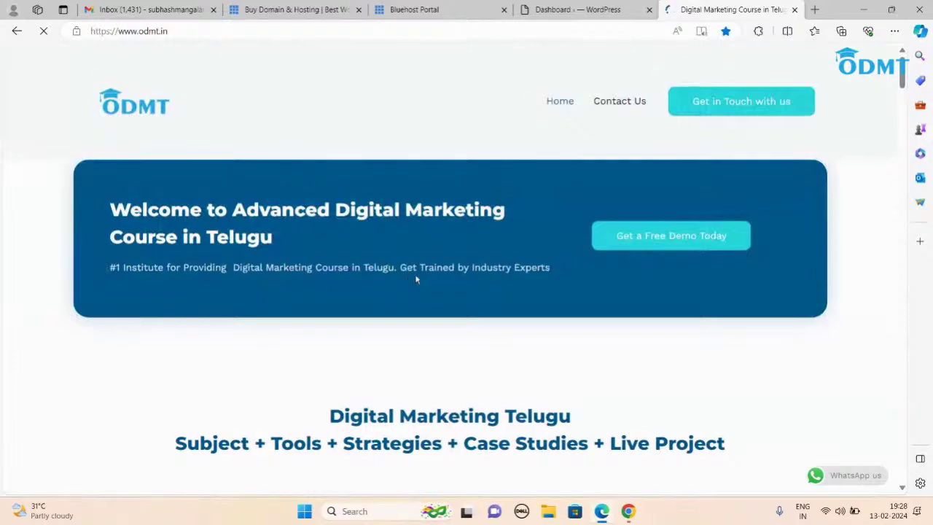
scroll(415, 281, down, 20)
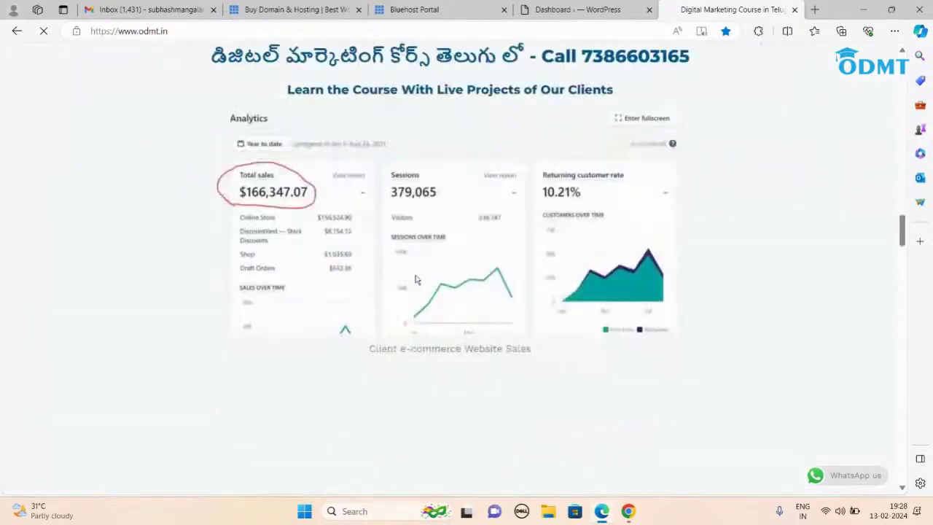
scroll(416, 280, up, 15)
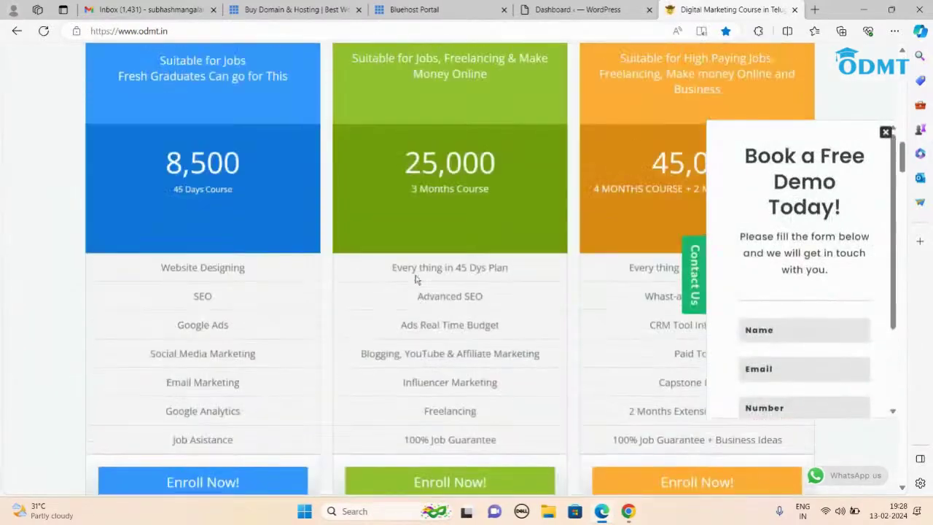
scroll(416, 279, up, 8)
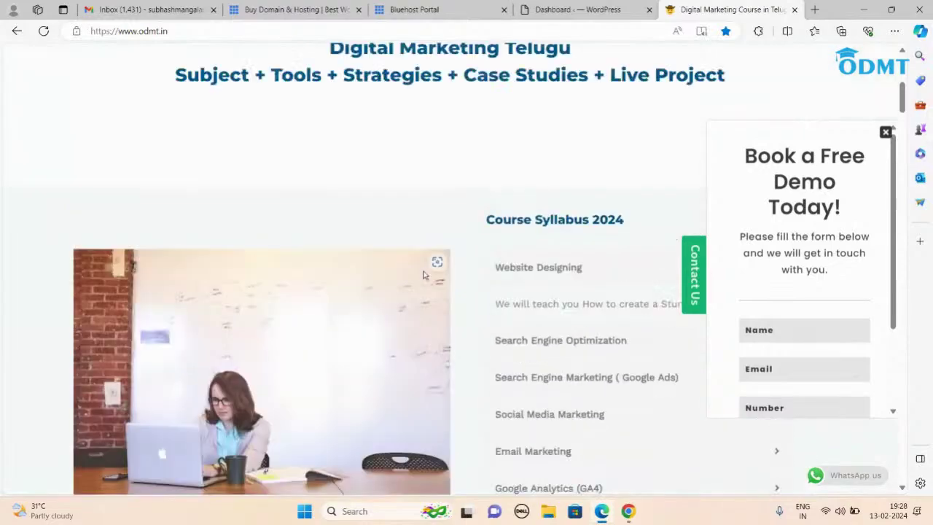
Step: View the odmt.in page source, scroll through it, then close the source tab
right_click(373, 208)
click(422, 465)
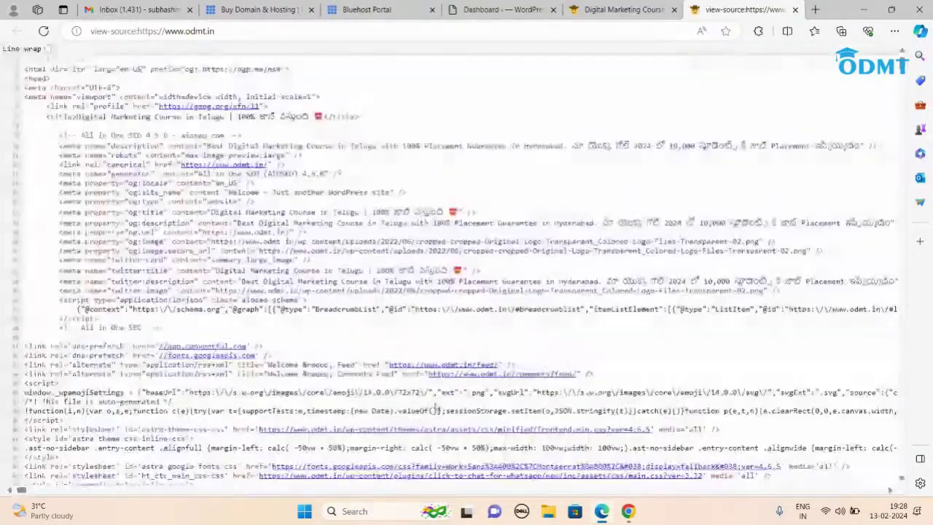
scroll(517, 337, down, 15)
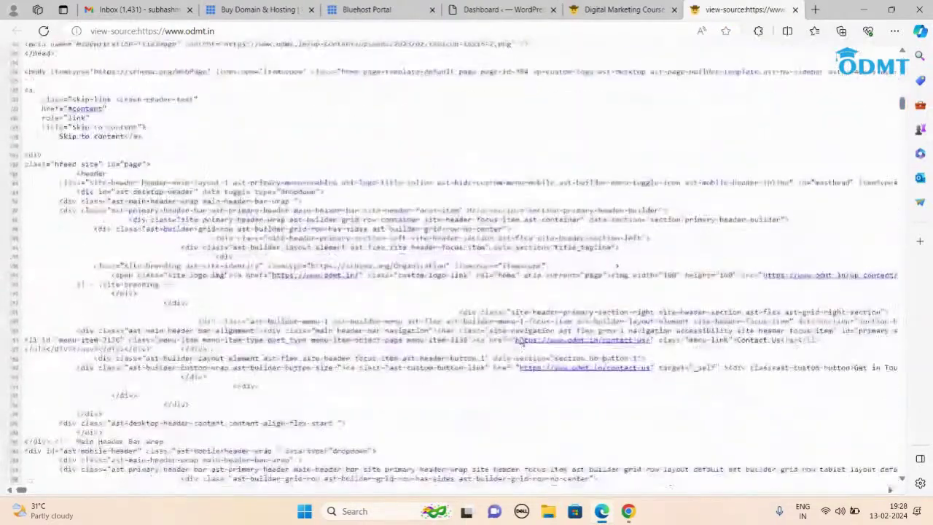
scroll(521, 342, down, 15)
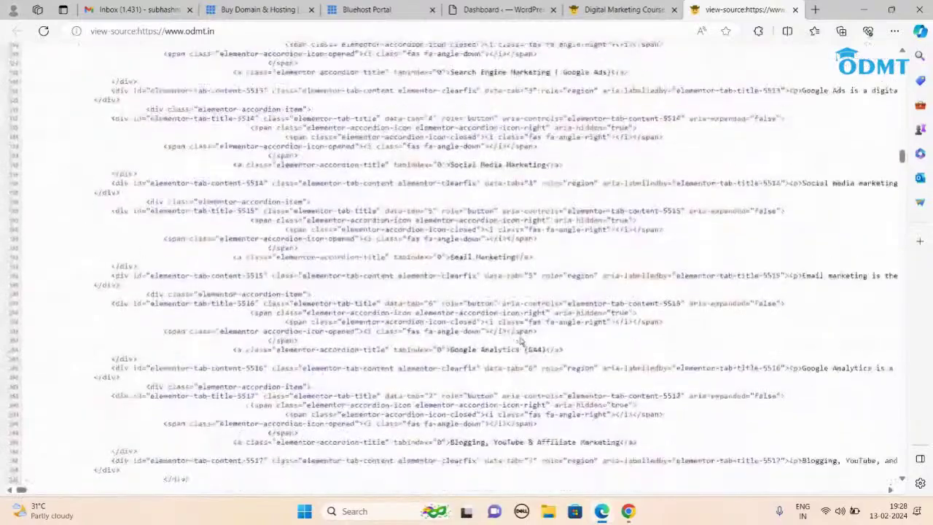
drag(901, 157, 923, 56)
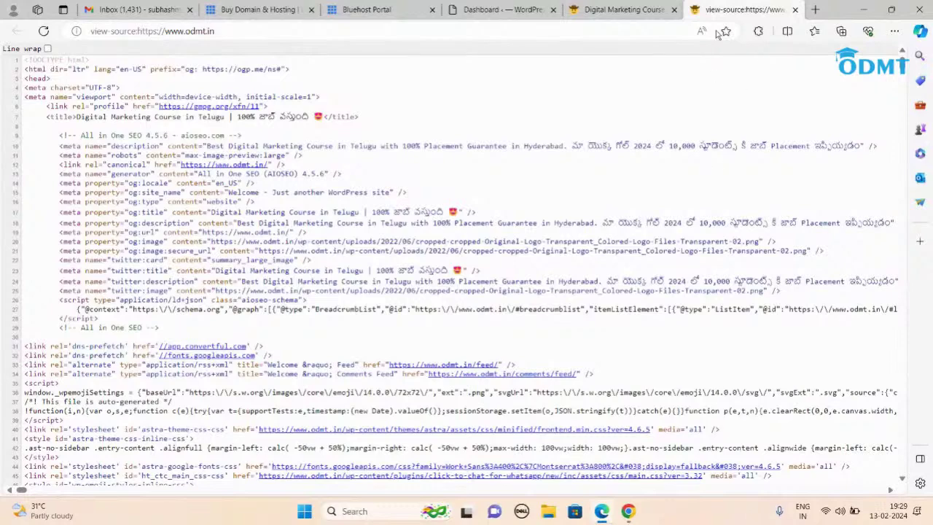
click(796, 10)
scroll(710, 184, up, 4)
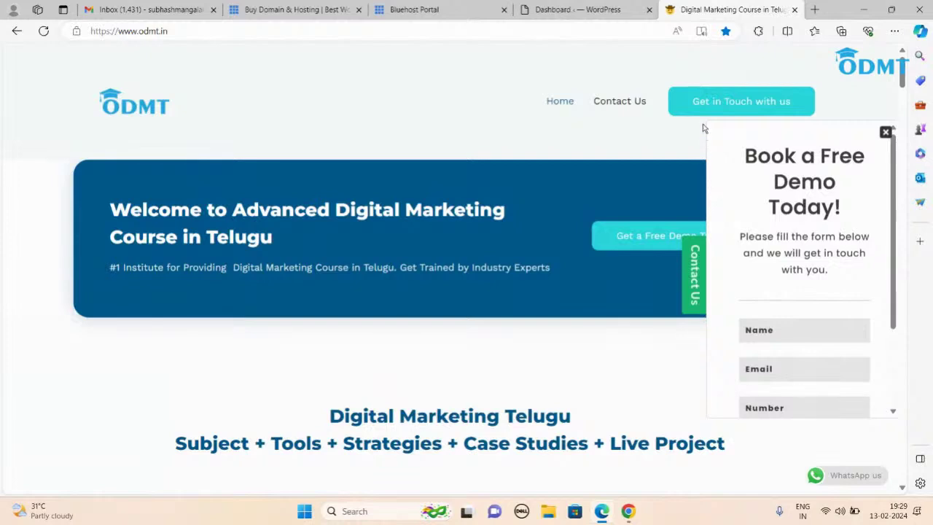
Step: Check the reset WordPress dashboard, then return to the Bluehost Portal tab
click(560, 10)
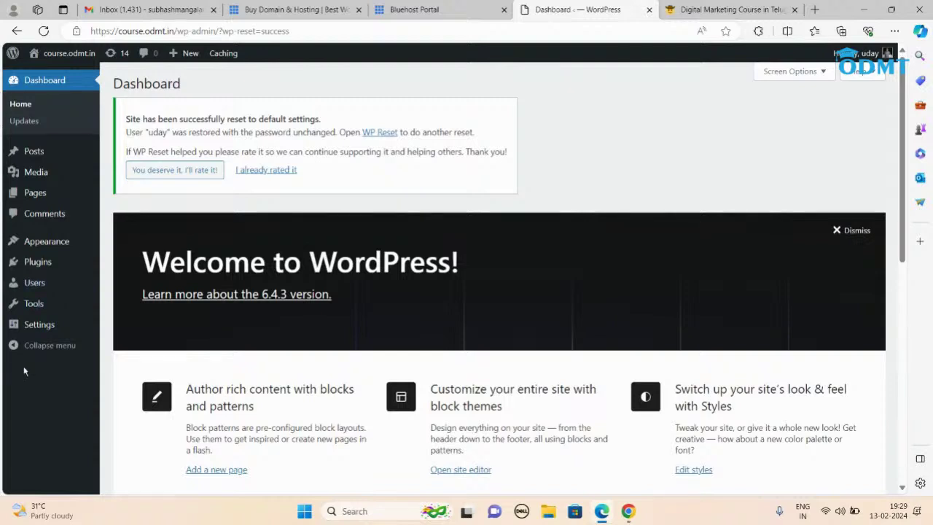
click(411, 9)
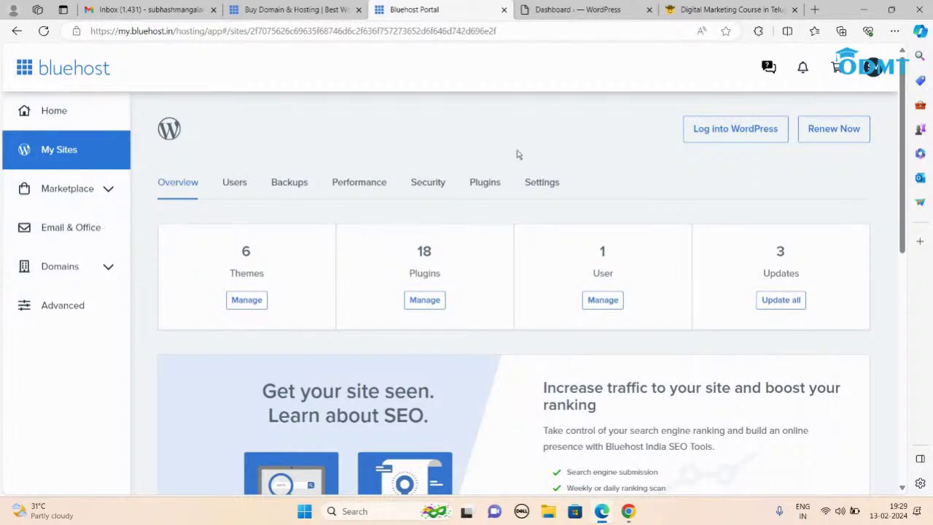
Step: Revisit Bluehost My Sites and the WordPress tab, minimize Edge and Chrome, and open tourplan
click(42, 159)
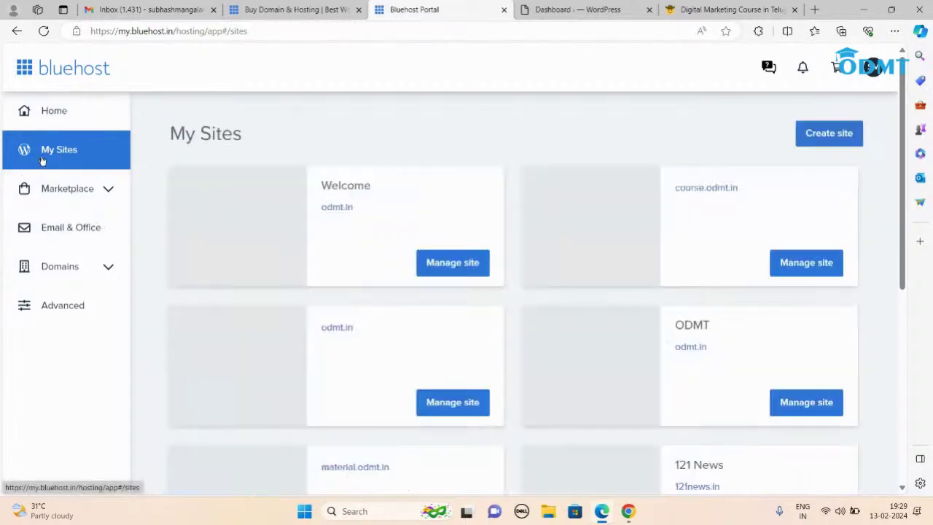
click(572, 10)
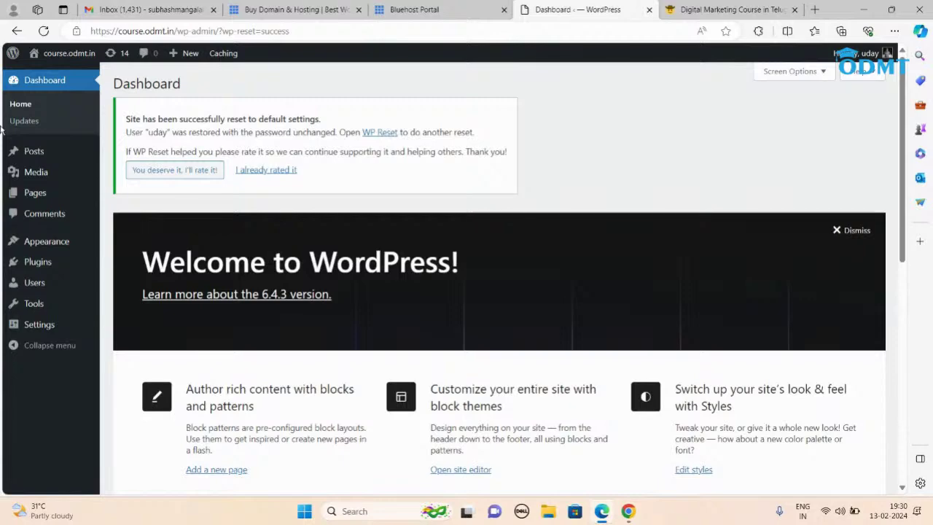
click(863, 9)
click(864, 9)
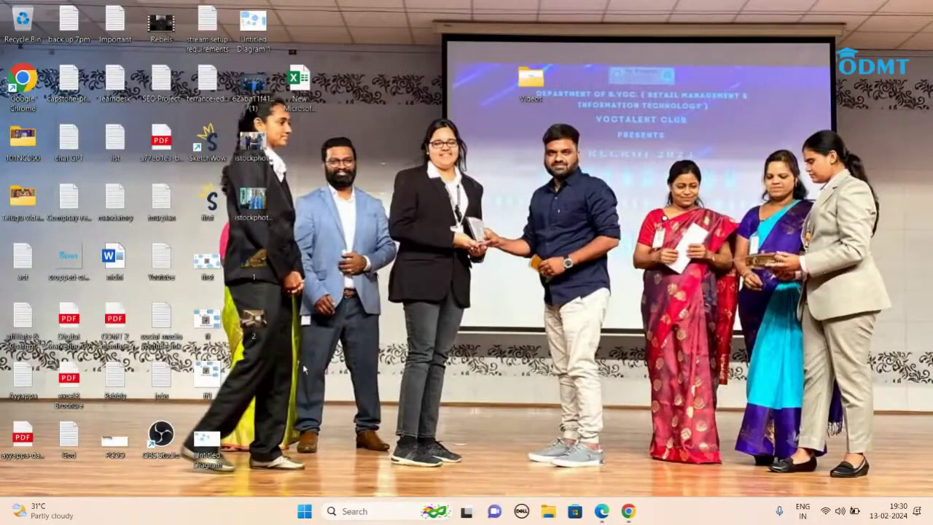
double_click(163, 206)
Step: Clear all text from tourplan, maximize Notepad, and zoom in
key(ctrl+a)
key(Delete)
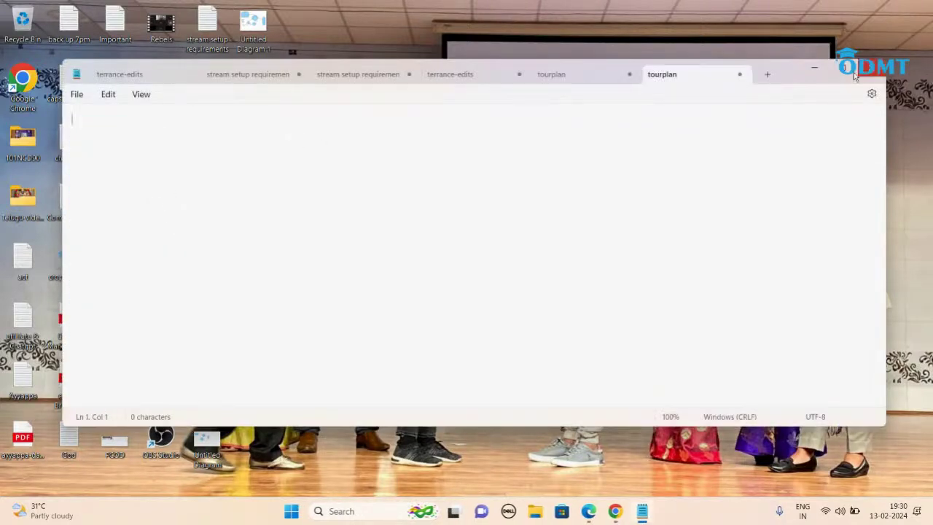
click(838, 68)
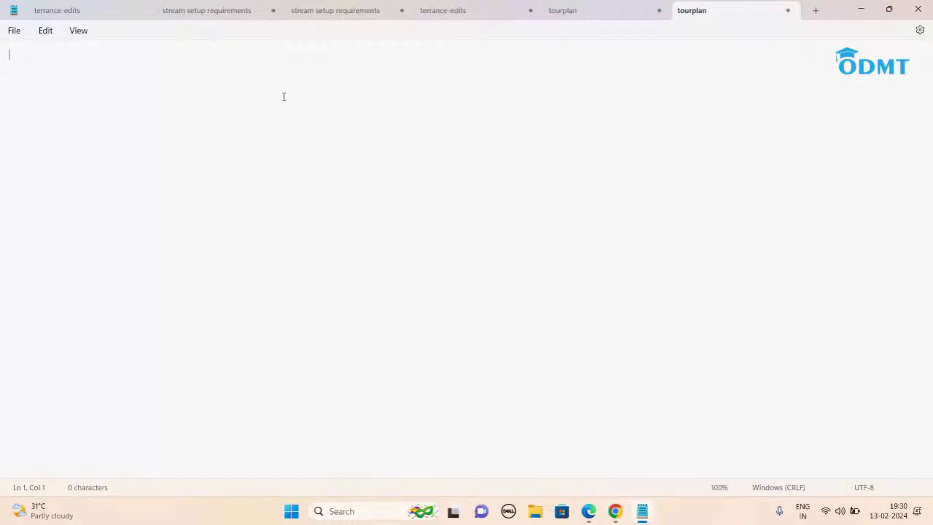
key(ctrl+plus)
key(ctrl+plus)
key(ctrl+plus)
Step: Type 'Step By Step Process of Creating a Wordpress Website', items 1. Pages–4. Customize, and 'Apollo Hospital'
text(Step By)
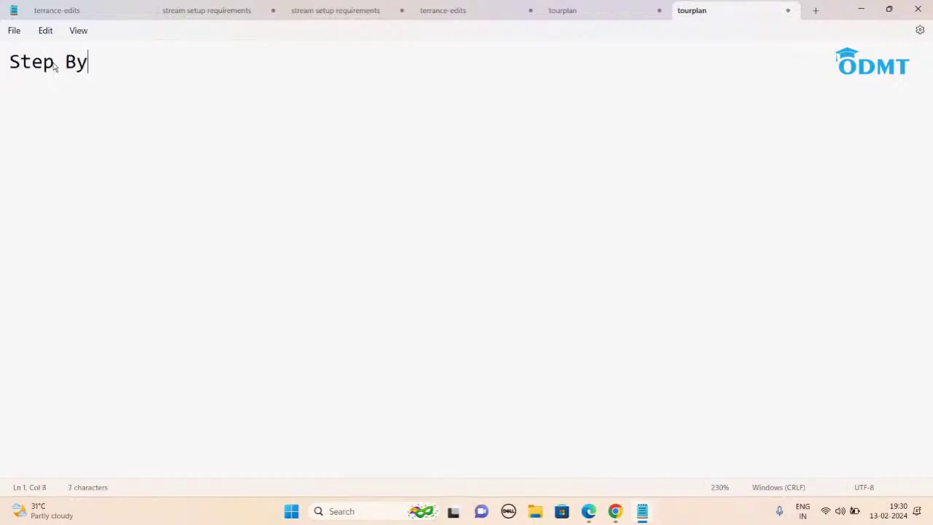
text( Step Proces)
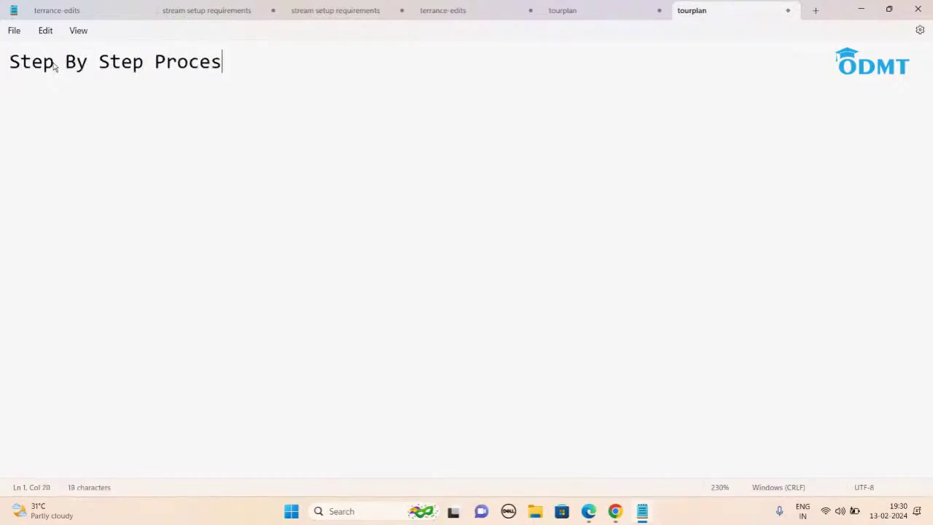
text(s of Creating a )
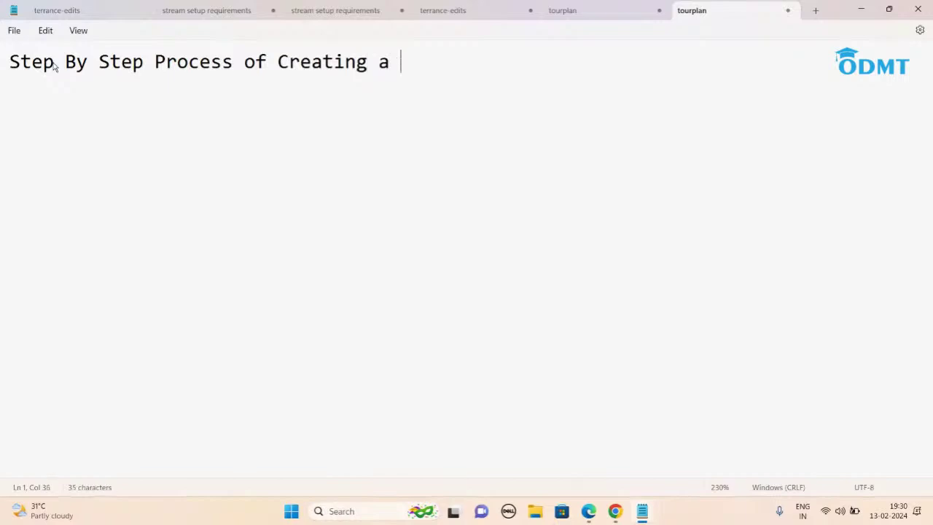
text(Wordpress )
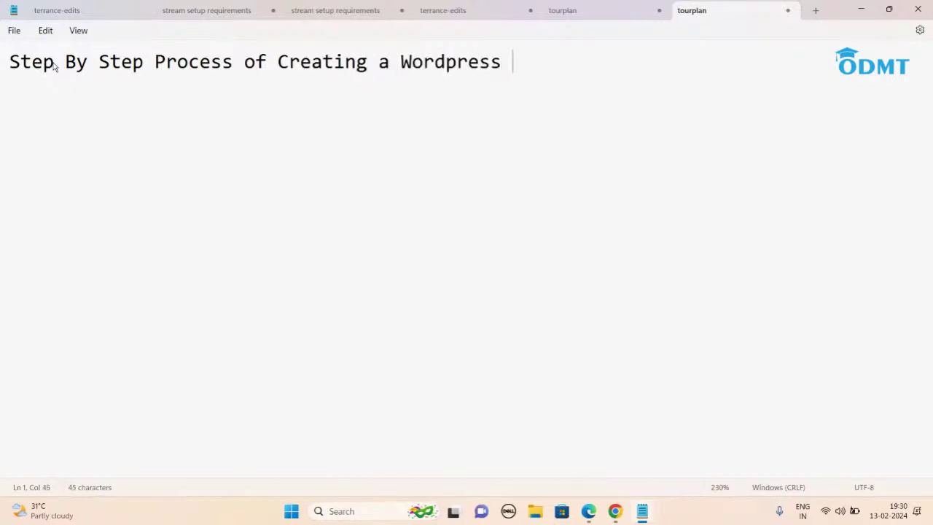
text(Website)
key(Return)
key(Return)
key(Return)
text(1. Pages)
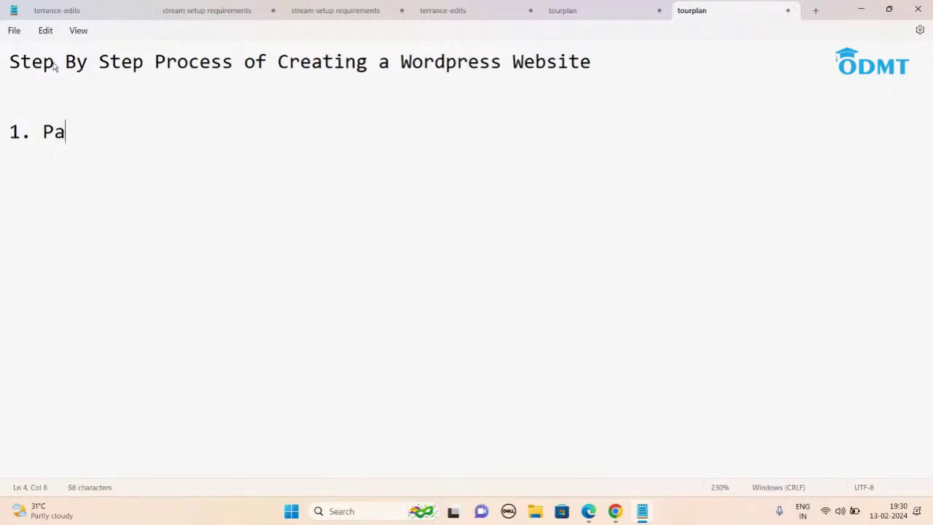
key(Return)
text(2. Theme)
key(Return)
text(3. Menu)
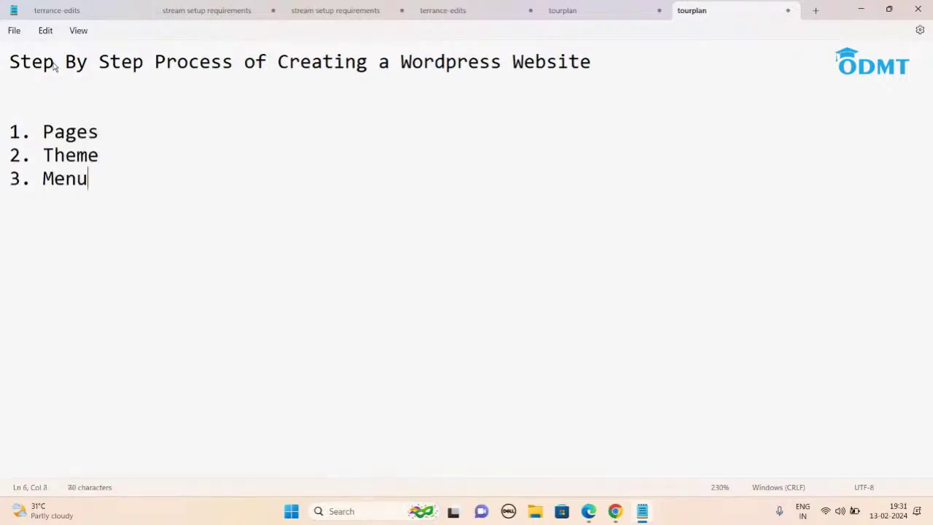
key(Return)
text(4. Customize)
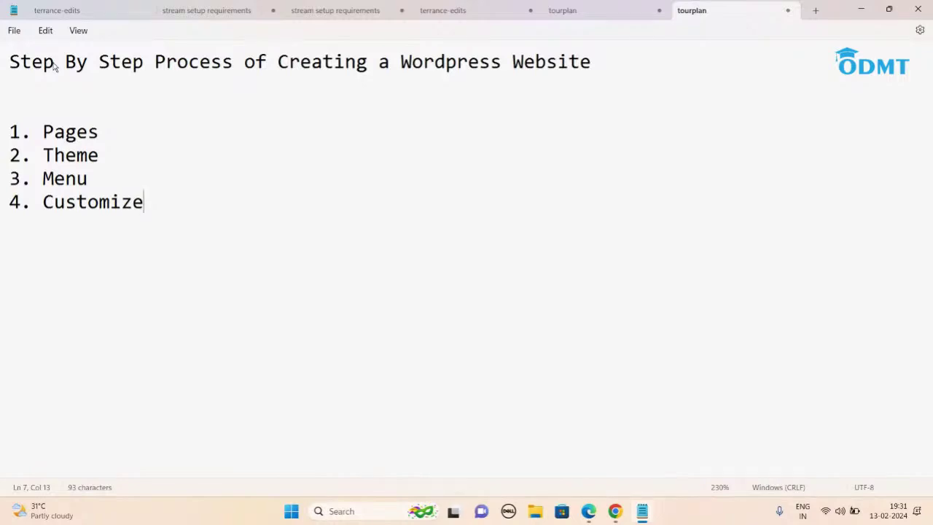
key(Return)
key(Return)
text(Apollo Hospital)
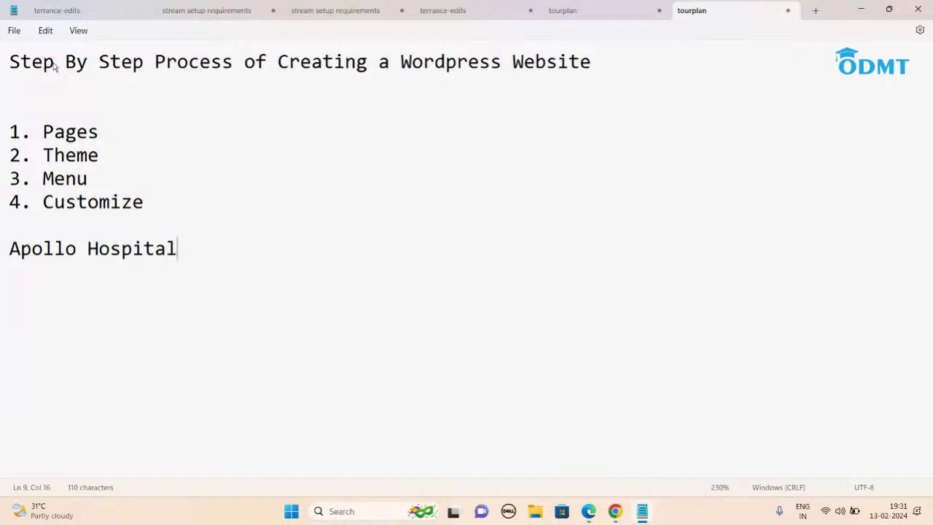
click(120, 134)
Step: Extend the Pages line with ': Home About us Contact us' and 'Services: Cardiology, Gyn, Pediatrics'
text(:  Home  About us  Contact us)
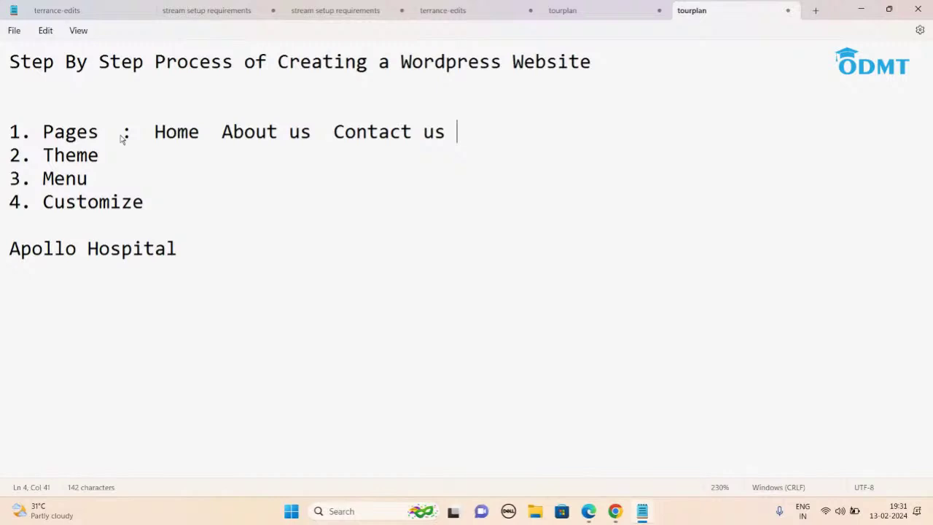
text(s)
key(BackSpace)
text(Services:)
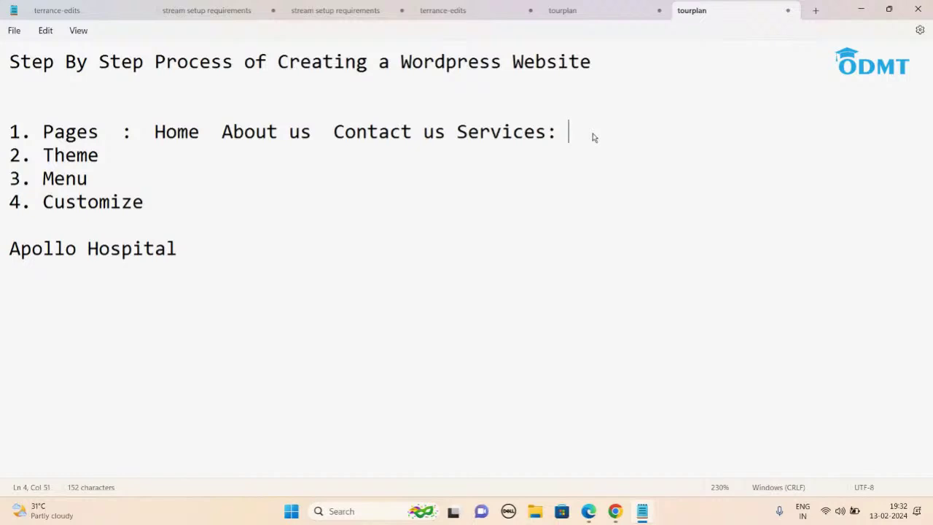
text(Cardiology, Gyn)
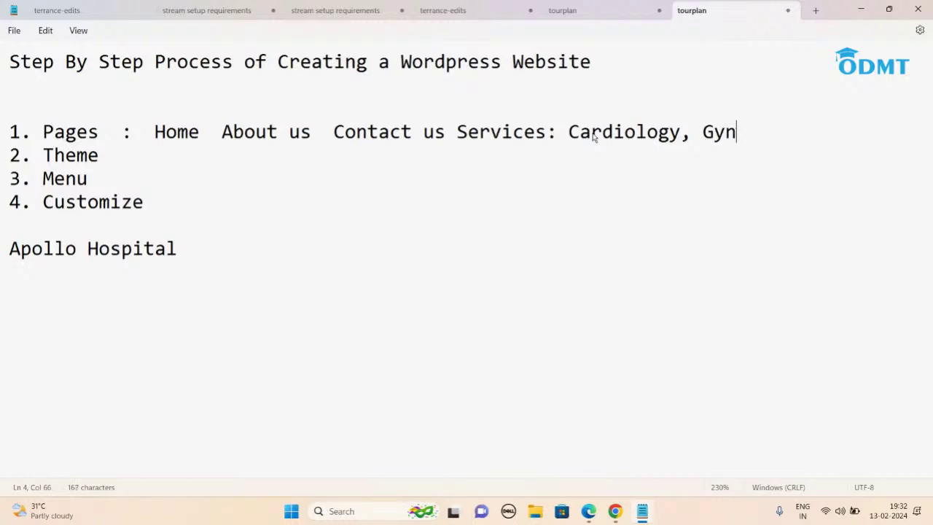
text(, Pediatrics)
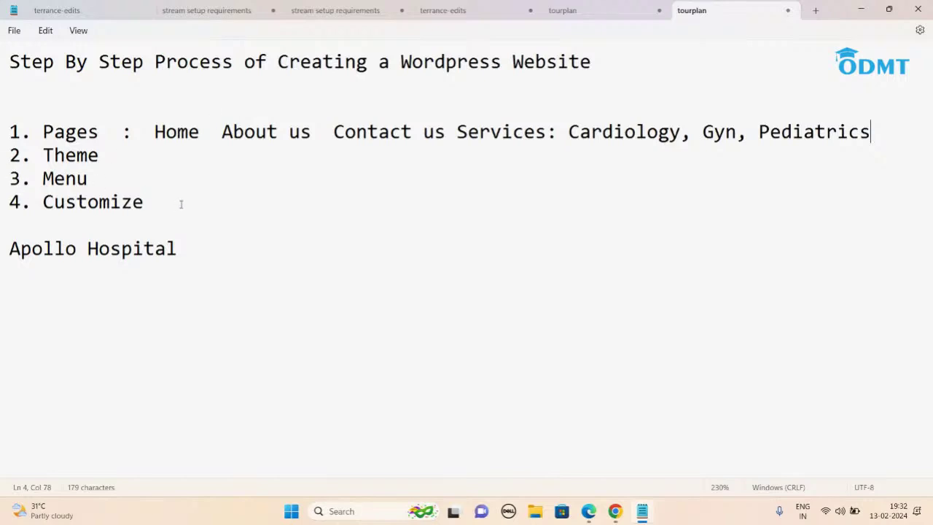
click(195, 250)
Step: Below Apollo Hospital, add a 'Domain and Hosting' heading with 'How to buy domain and hosting' and '.com and .in'
key(Return)
key(Return)
key(Return)
text(Domain and )
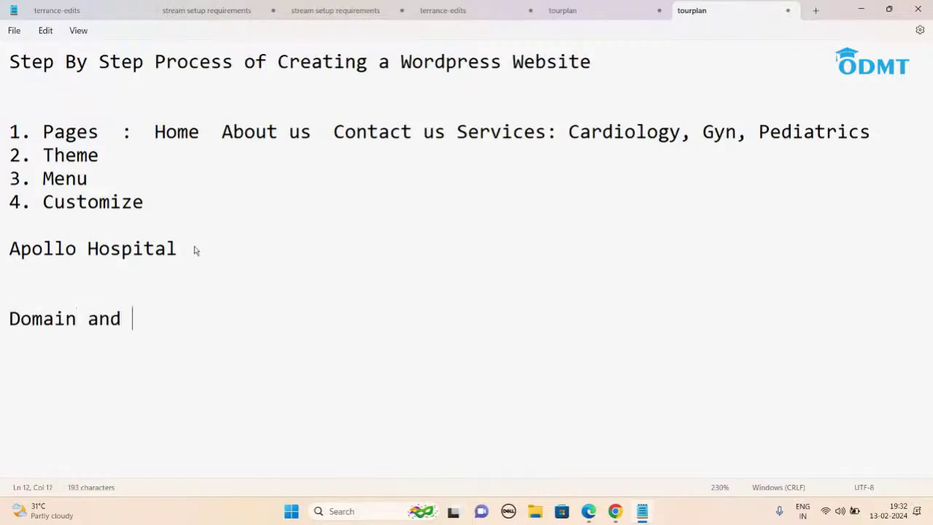
text(Hosting)
key(Return)
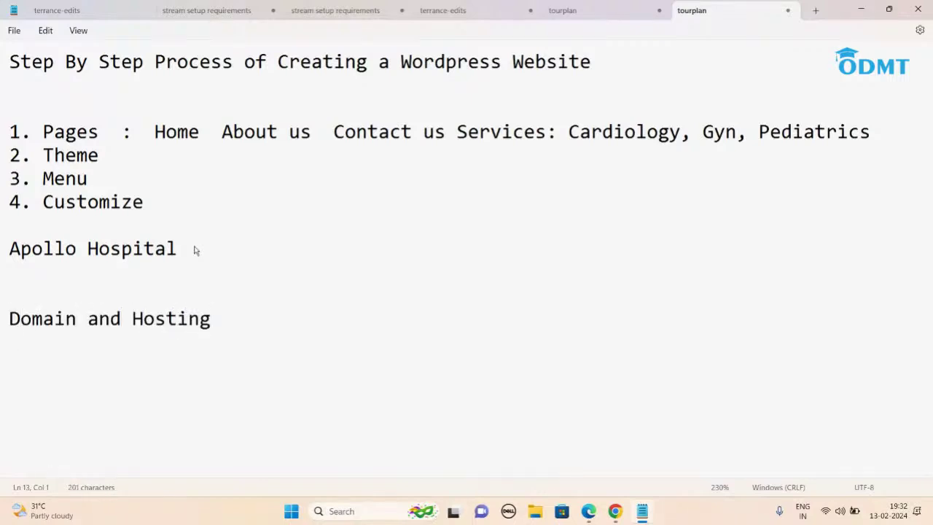
text(How to buy d)
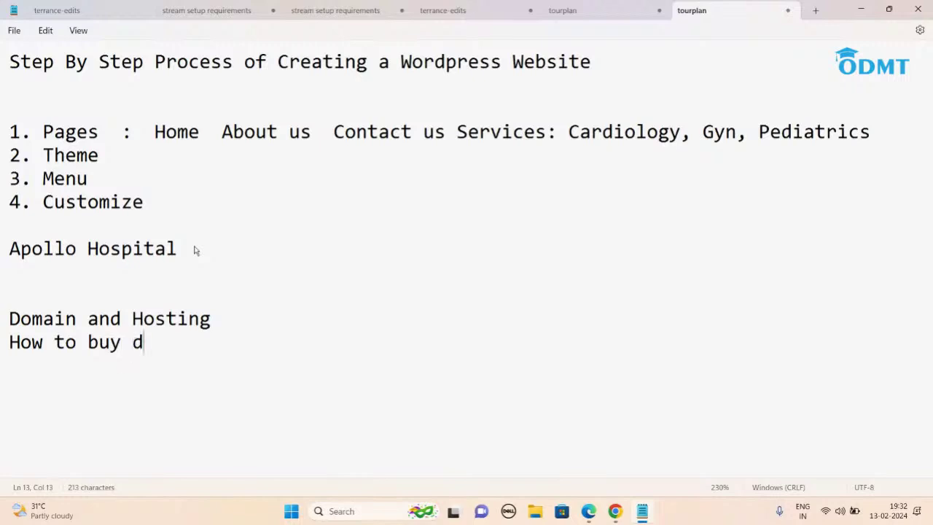
text(omain and h)
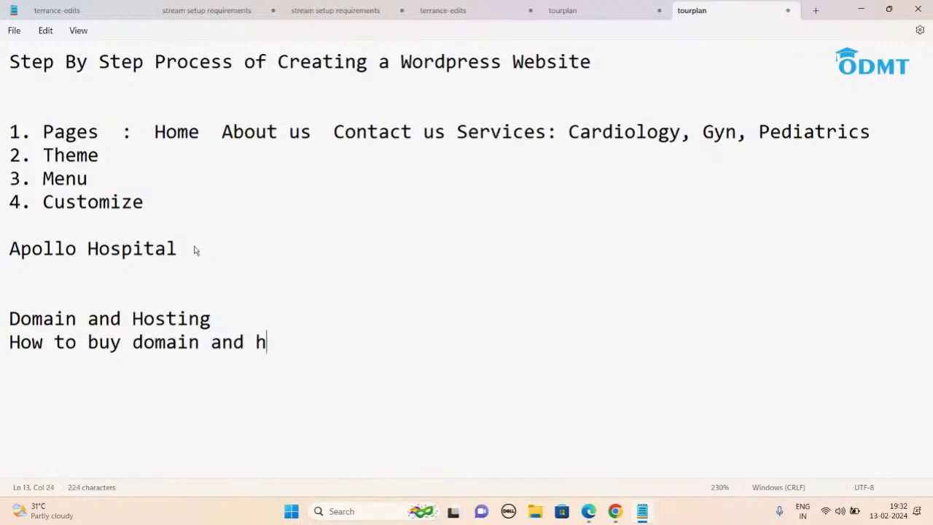
text(osting)
key(Return)
text(.com and .in)
Step: Add 'http and https' and 'domain name techniques' topics, select the page names, then switch to WordPress
key(Return)
text(http ab)
key(BackSpace)
text(nd https)
key(Return)
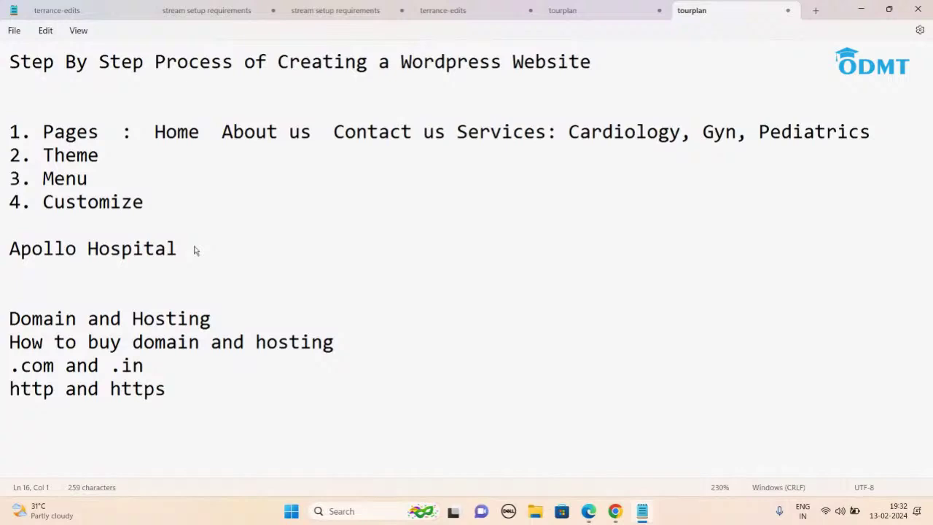
text(domain name)
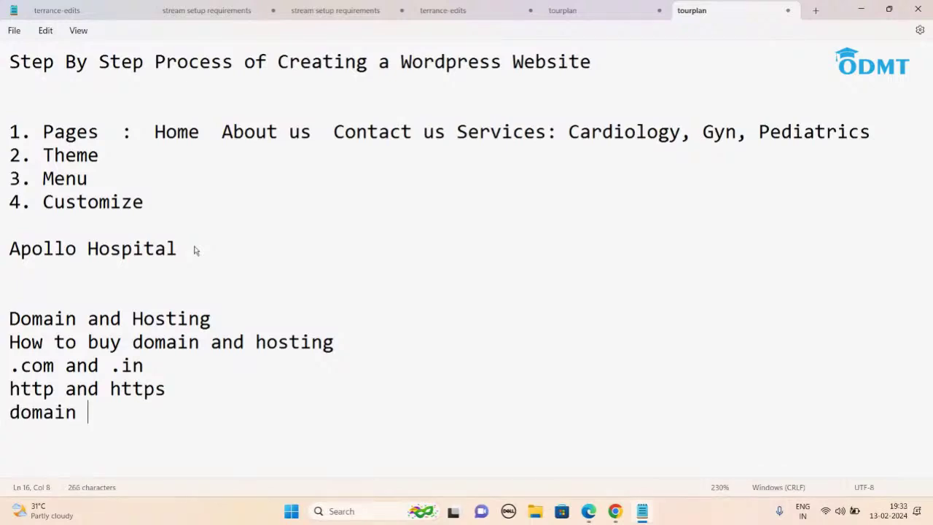
text( techniques)
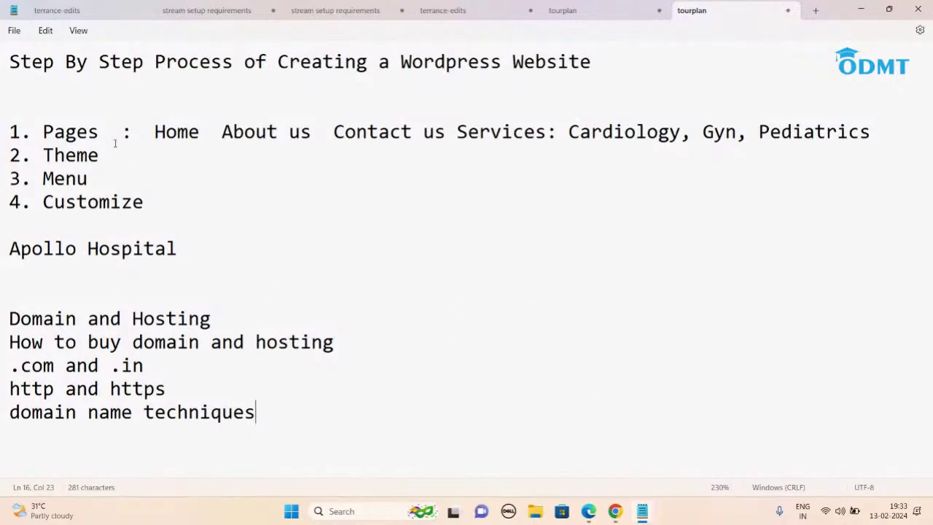
drag(155, 132, 871, 133)
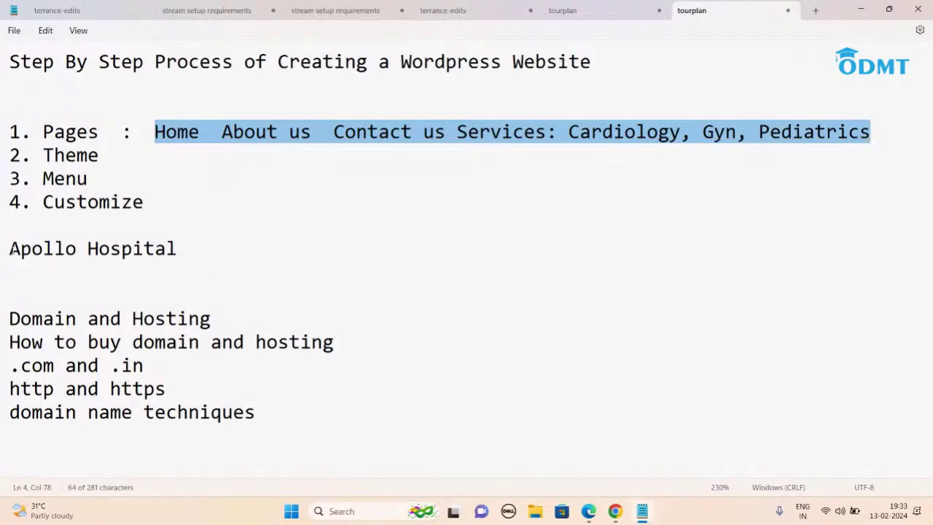
click(592, 515)
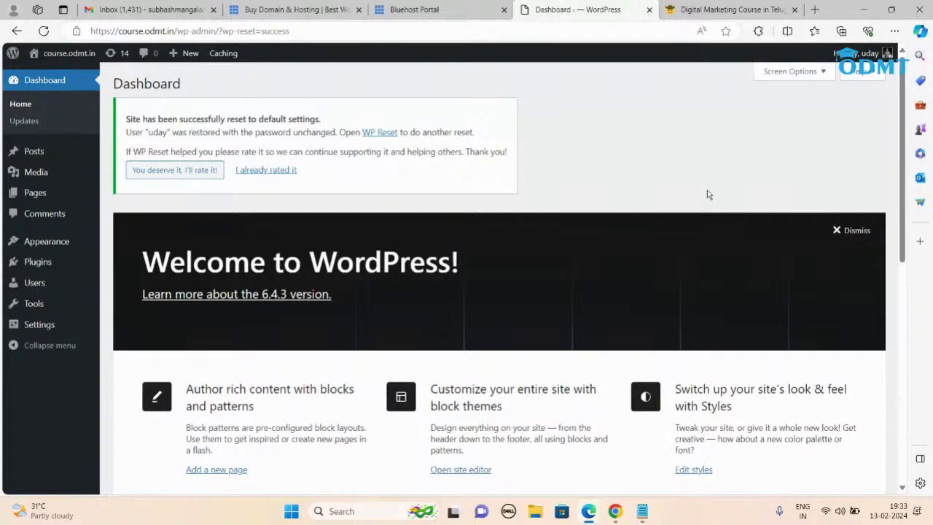
Step: Trash Sample Page and Privacy Policy from the Pages list and start a new page
click(35, 193)
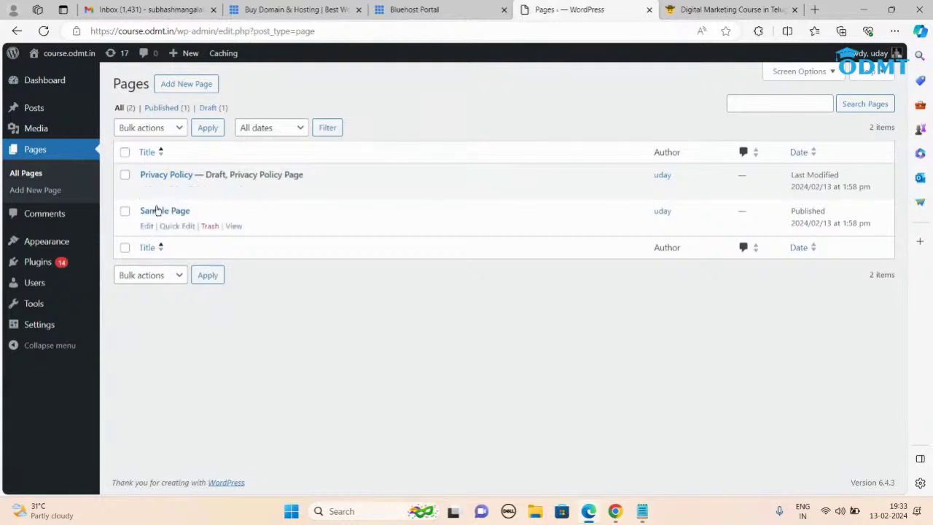
click(209, 226)
click(210, 228)
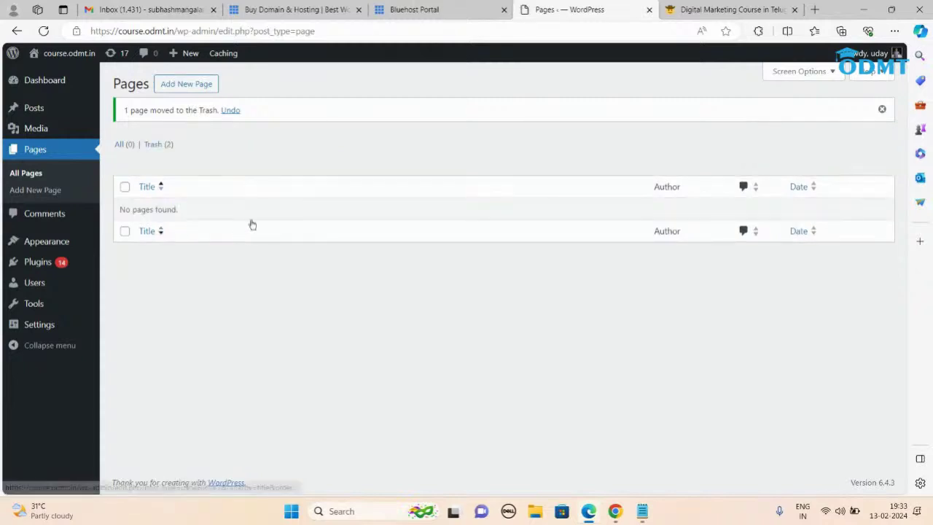
click(187, 88)
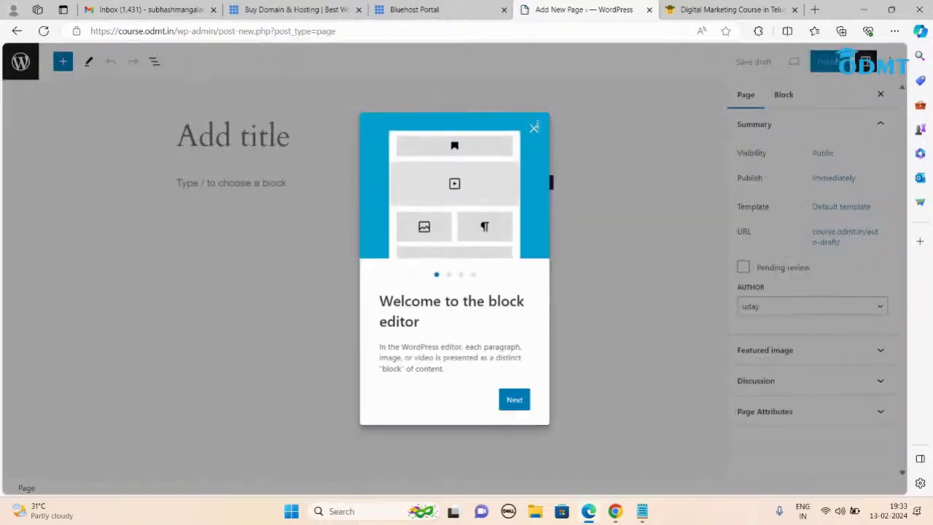
Step: Publish a blank page titled 'Home' and open its live link in a new tab
click(533, 129)
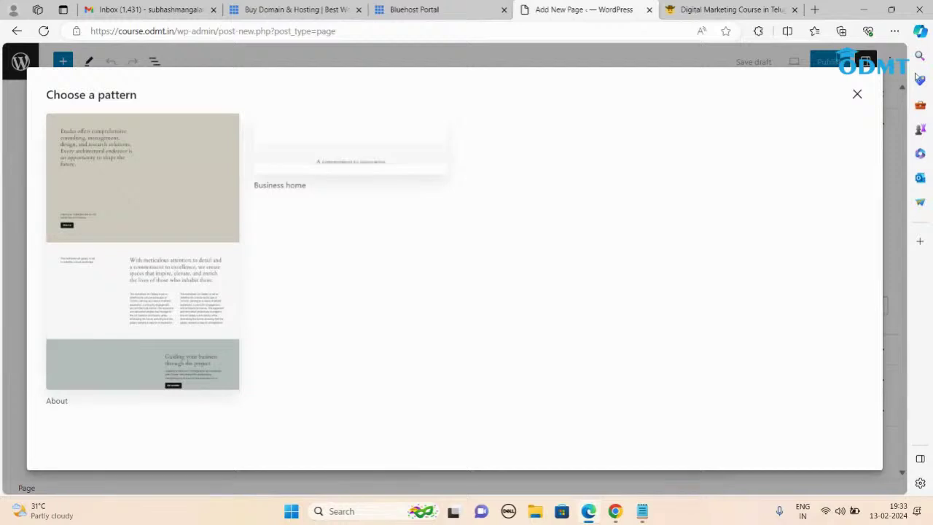
click(857, 95)
click(234, 141)
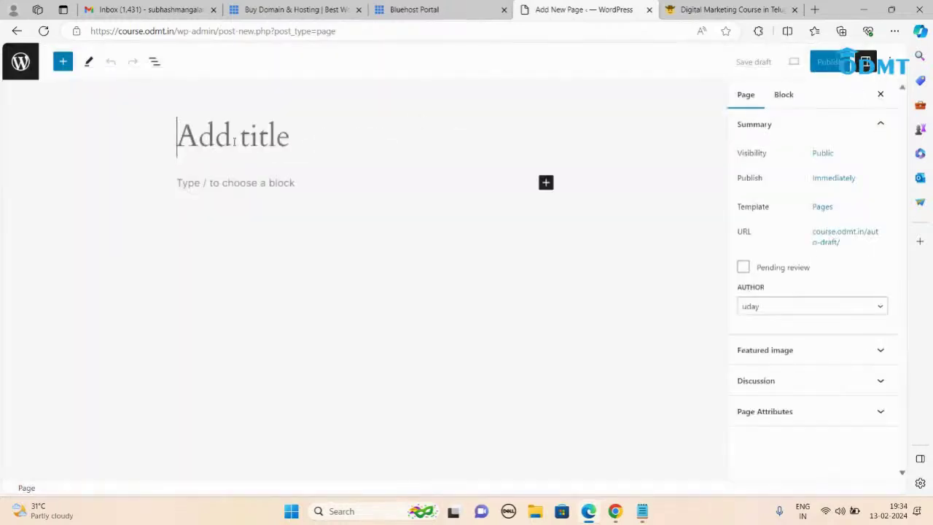
text(Home)
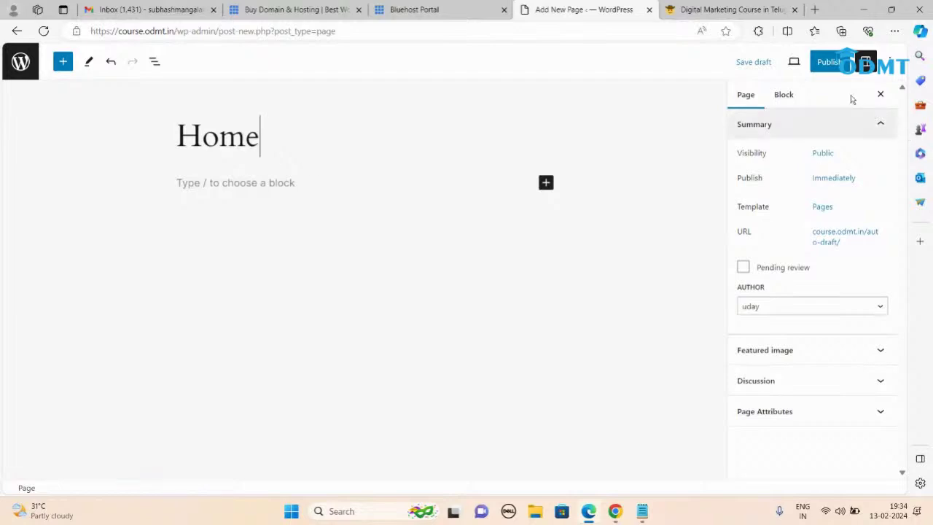
click(241, 182)
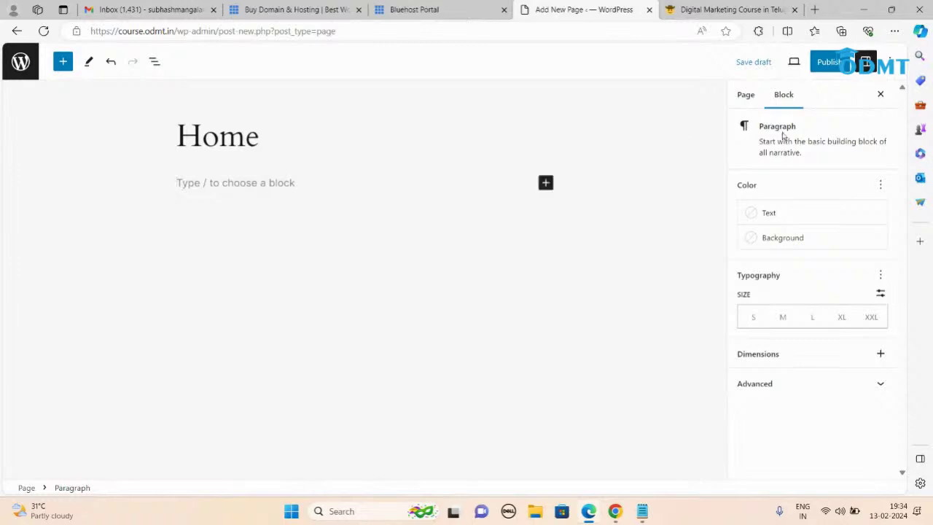
click(827, 62)
click(778, 62)
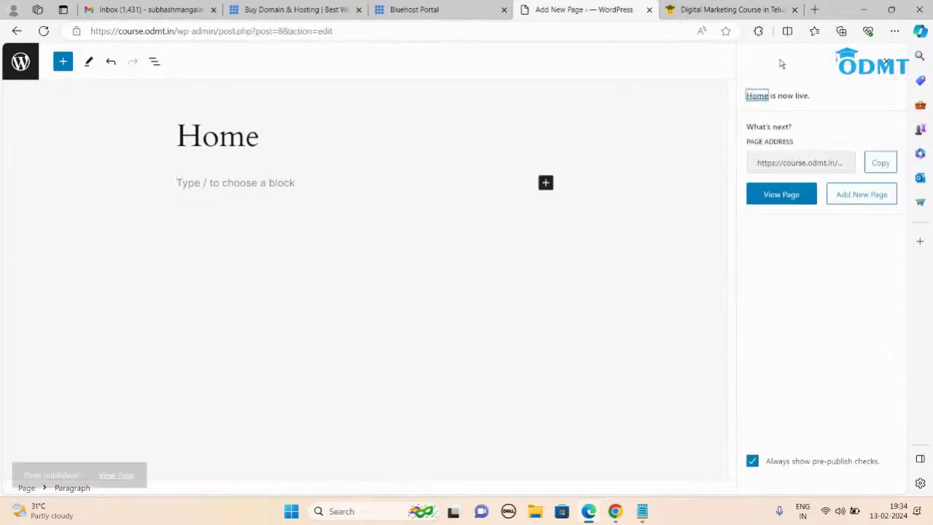
right_click(117, 464)
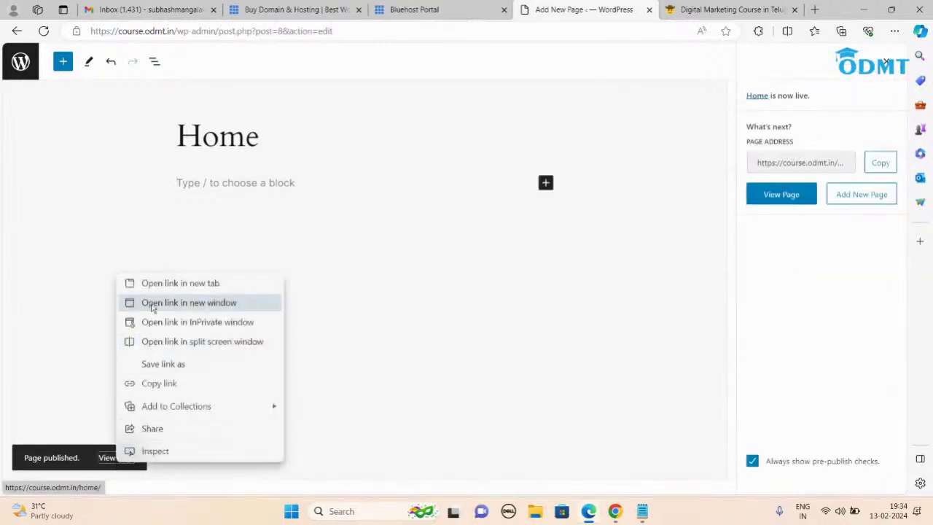
click(146, 283)
Step: On the live course.odmt.in/home tab, view and scroll through the page source, then close it
click(588, 7)
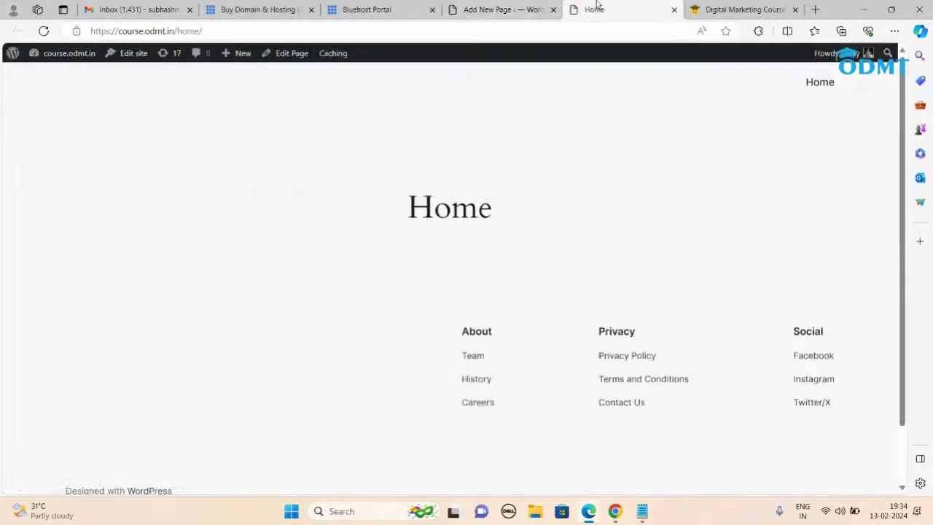
scroll(561, 422, down, 1)
scroll(561, 422, up, 1)
right_click(266, 129)
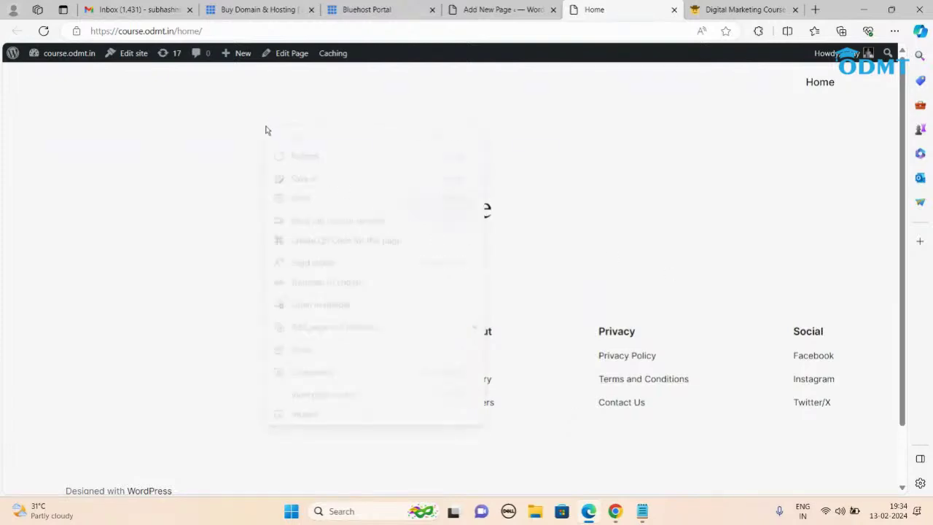
click(327, 394)
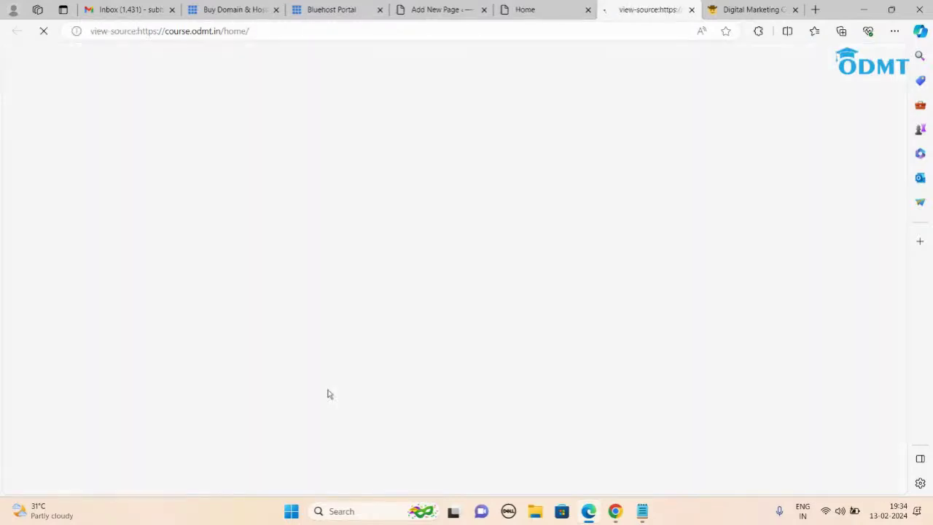
scroll(483, 305, down, 20)
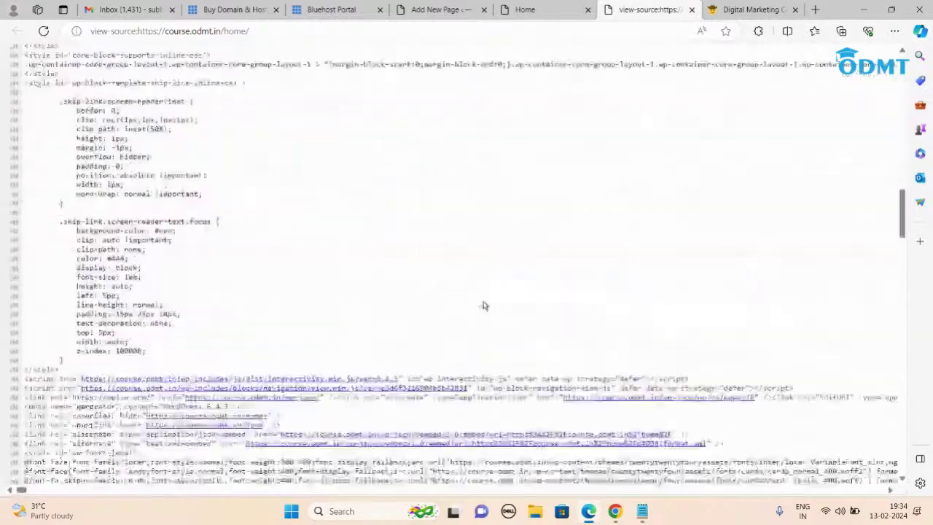
scroll(483, 305, down, 10)
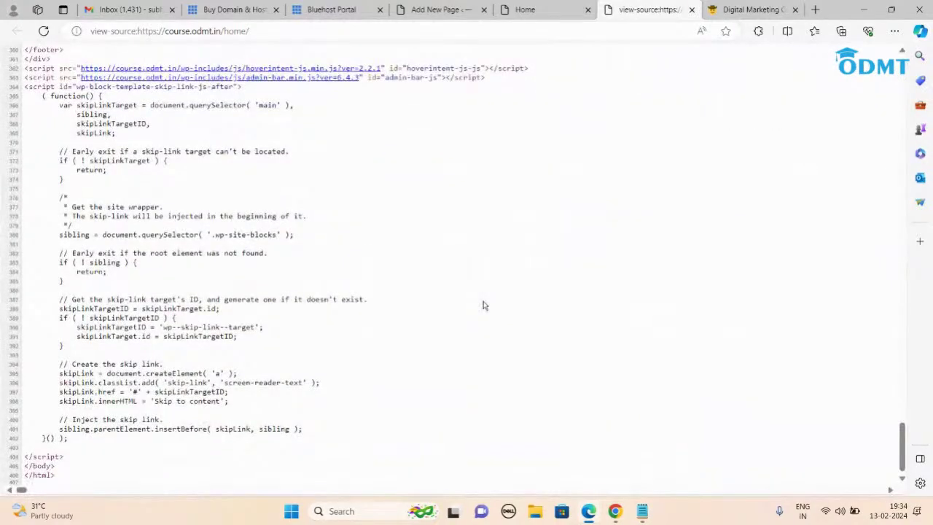
scroll(484, 305, up, 15)
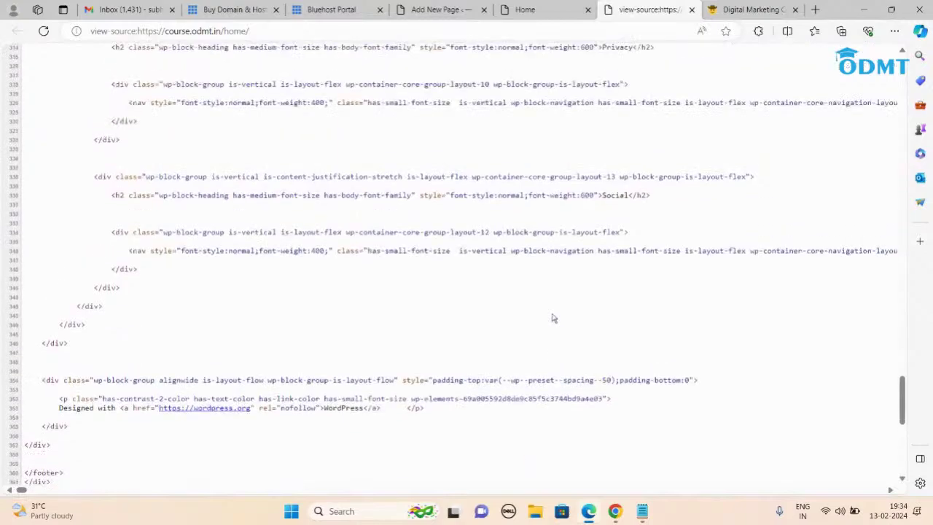
scroll(552, 319, up, 20)
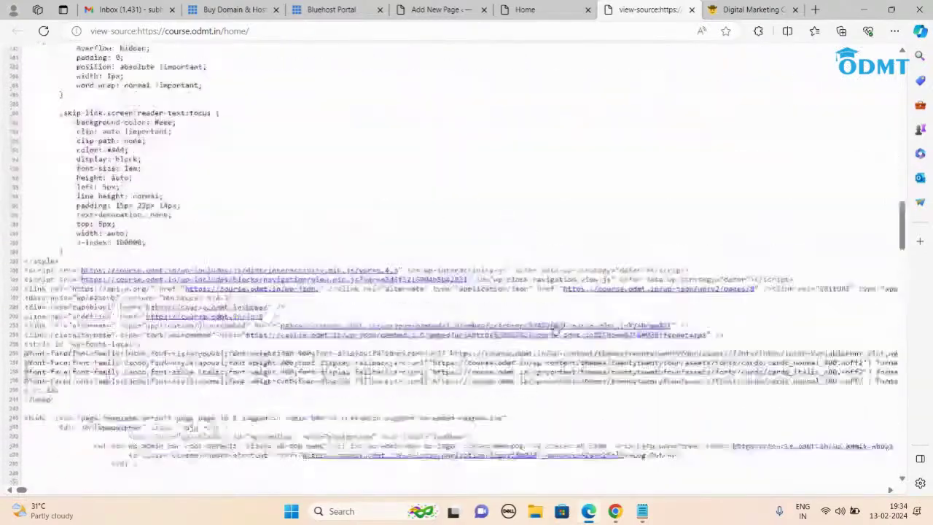
scroll(555, 330, up, 10)
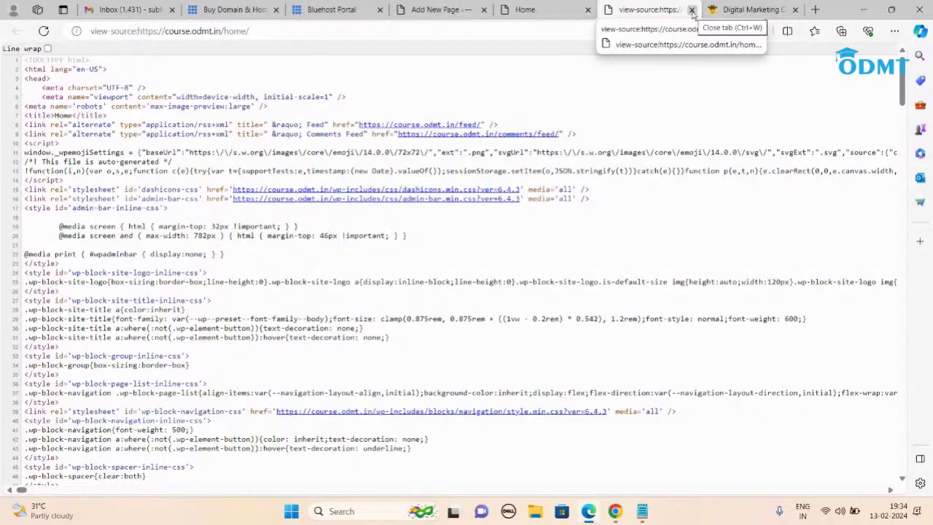
click(691, 9)
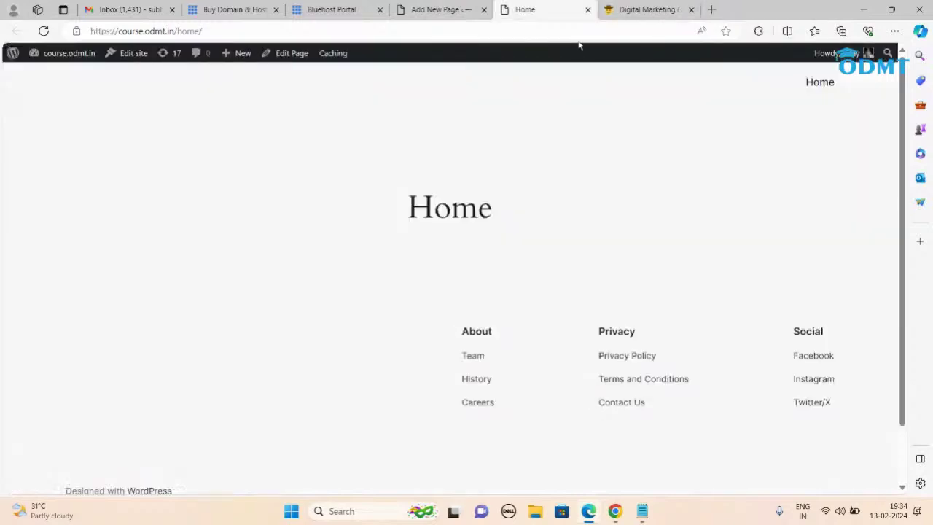
Step: Dismiss the ODMT free demo popup, scroll through the digital marketing course page, then return to the Home tab
click(655, 11)
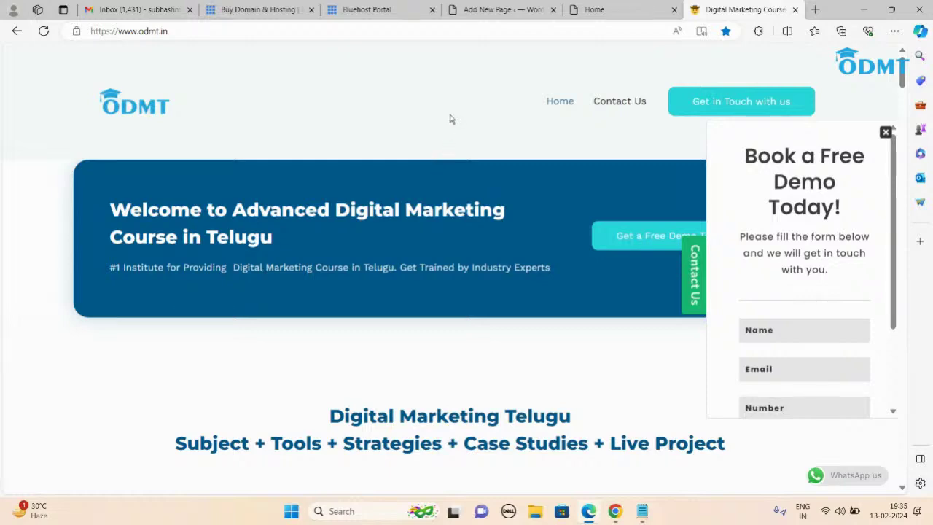
click(883, 132)
scroll(518, 298, down, 9)
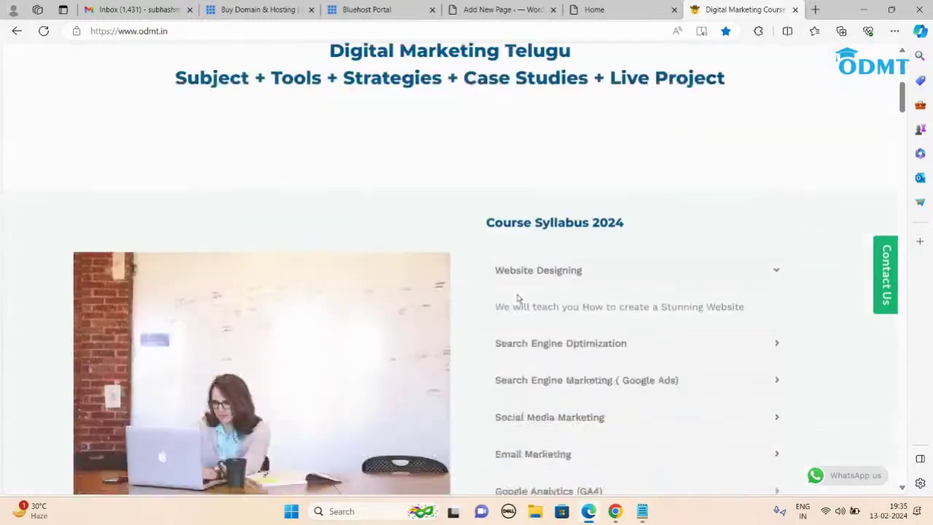
scroll(401, 382, down, 5)
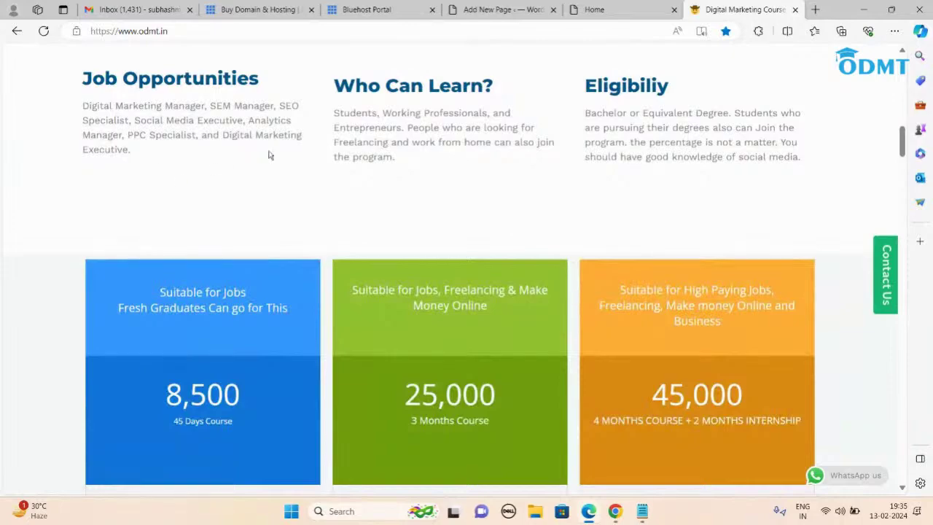
scroll(654, 221, down, 9)
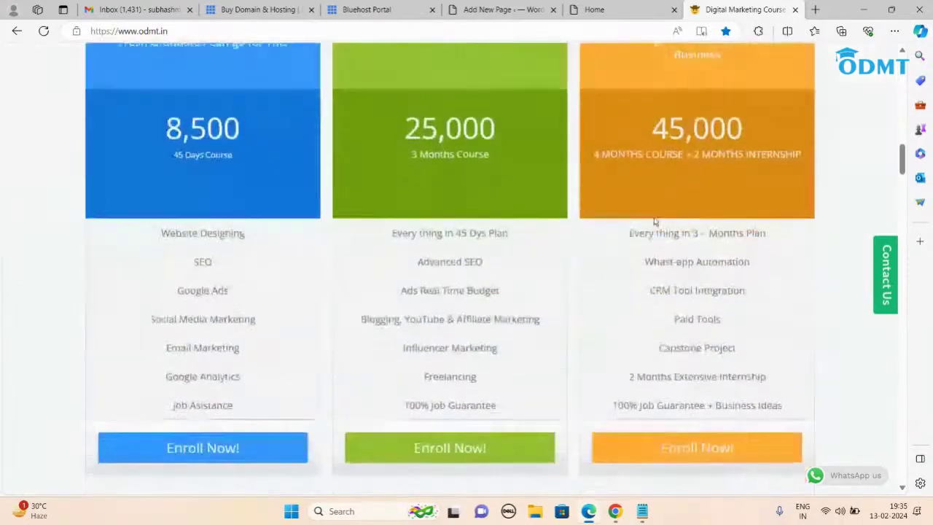
scroll(654, 222, down, 15)
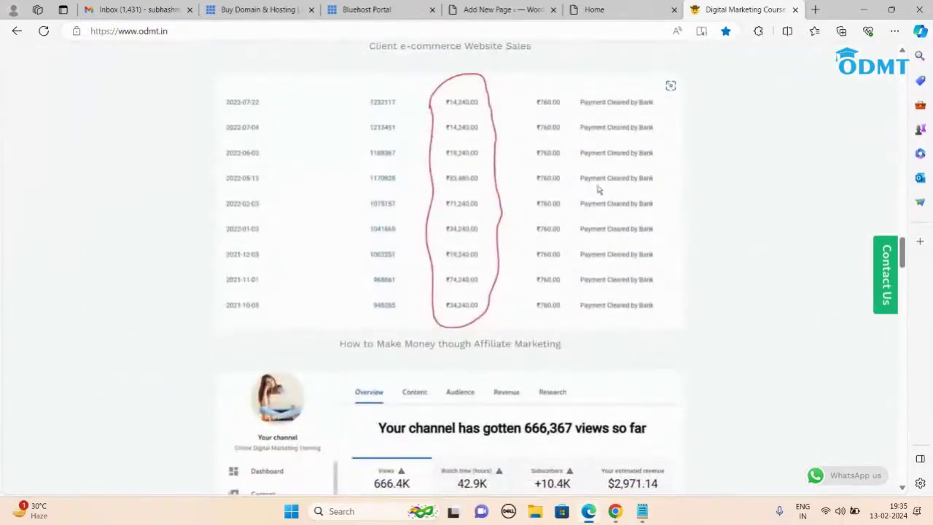
scroll(648, 252, down, 15)
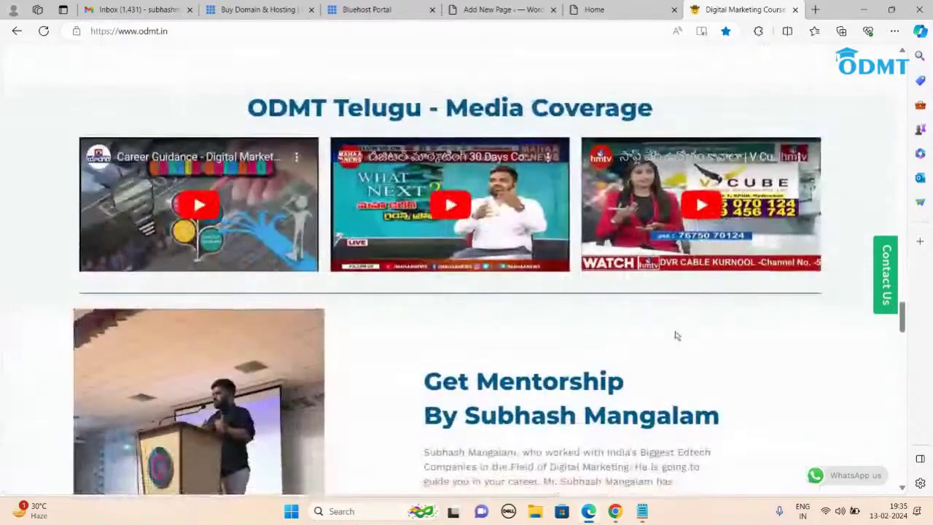
scroll(676, 337, down, 15)
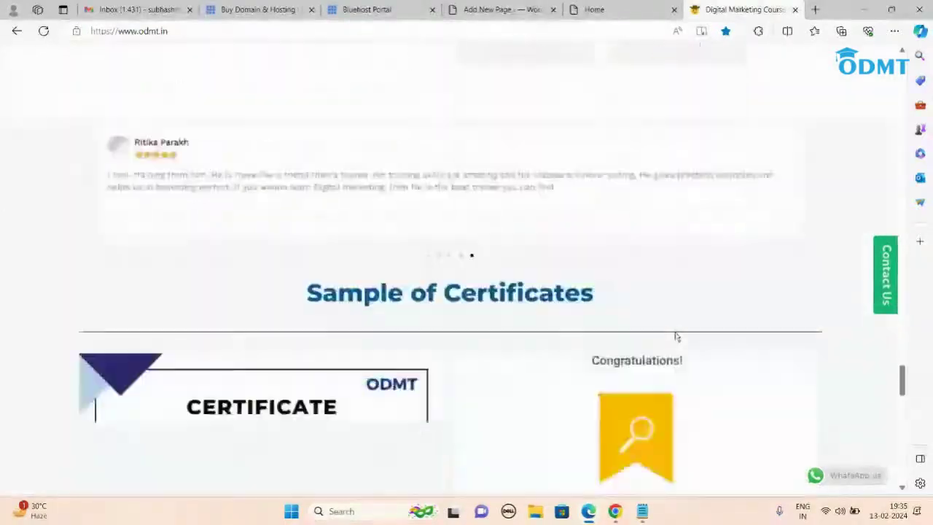
scroll(677, 336, down, 2)
drag(903, 409, 904, 72)
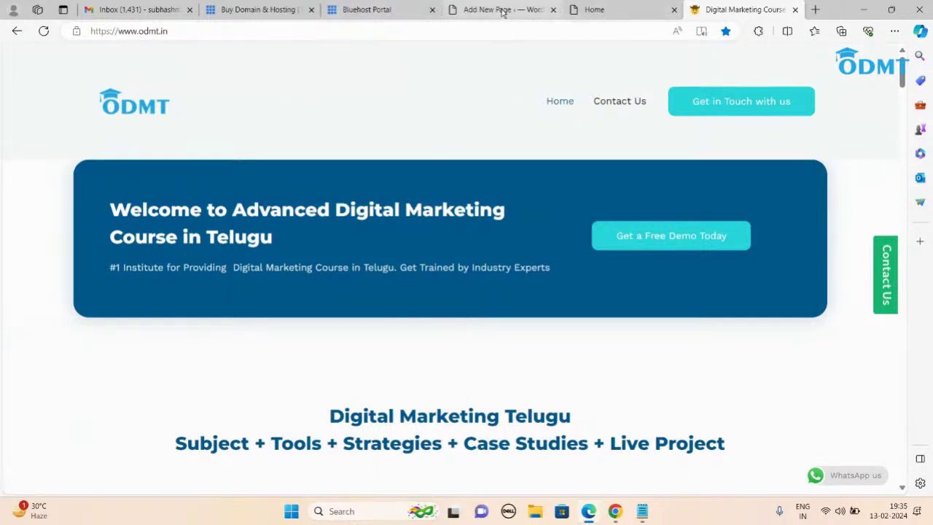
click(605, 11)
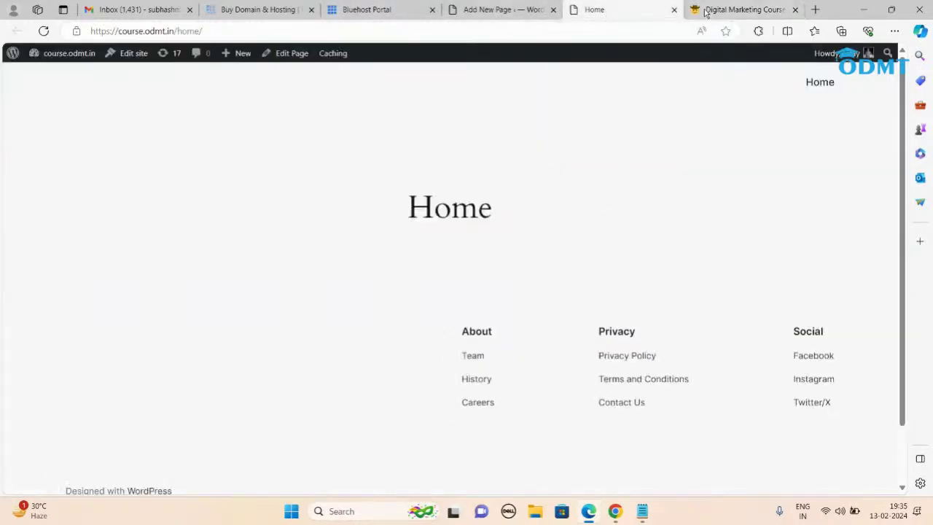
Step: Go from the Home page editor back to the All Pages list
click(480, 11)
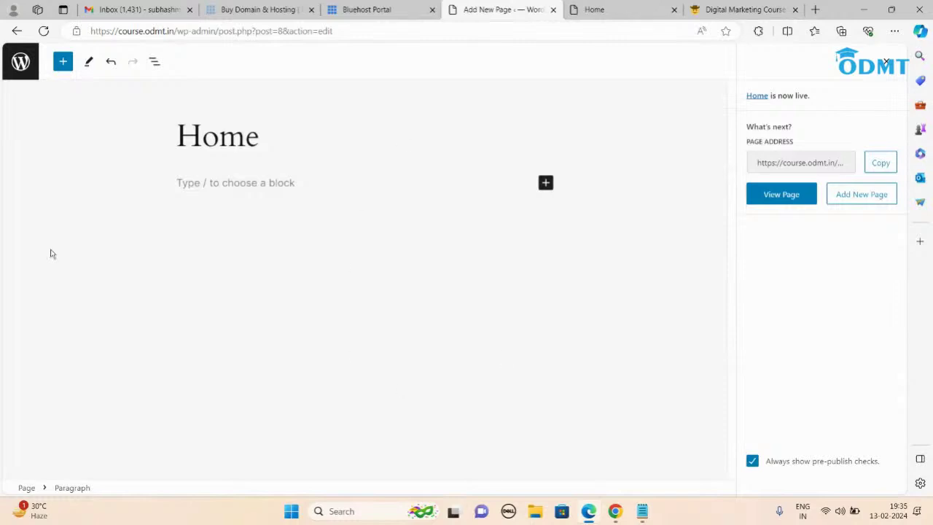
click(21, 64)
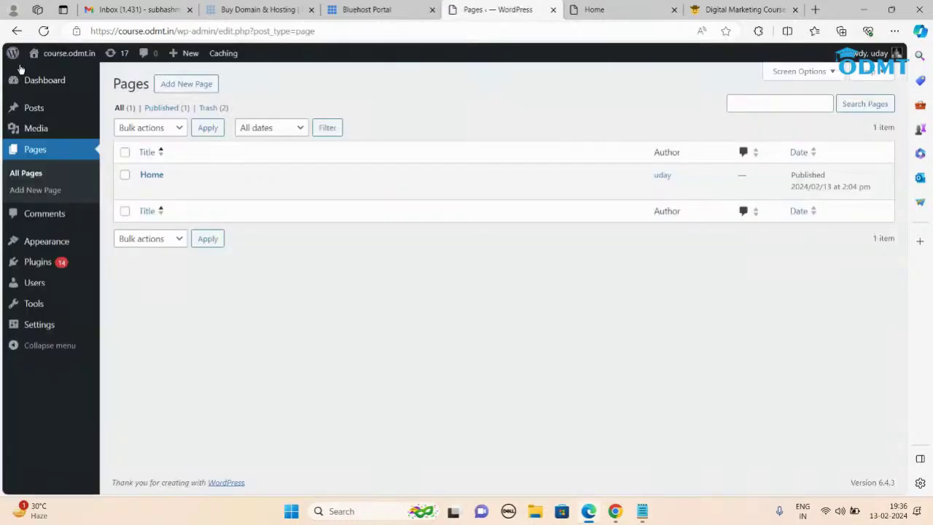
Step: Publish a blank page titled 'About us'
click(185, 85)
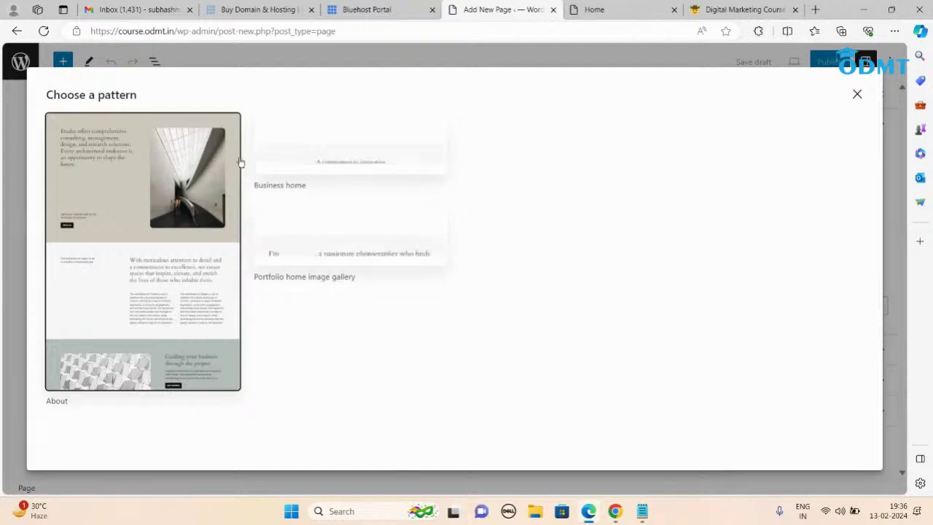
key(Escape)
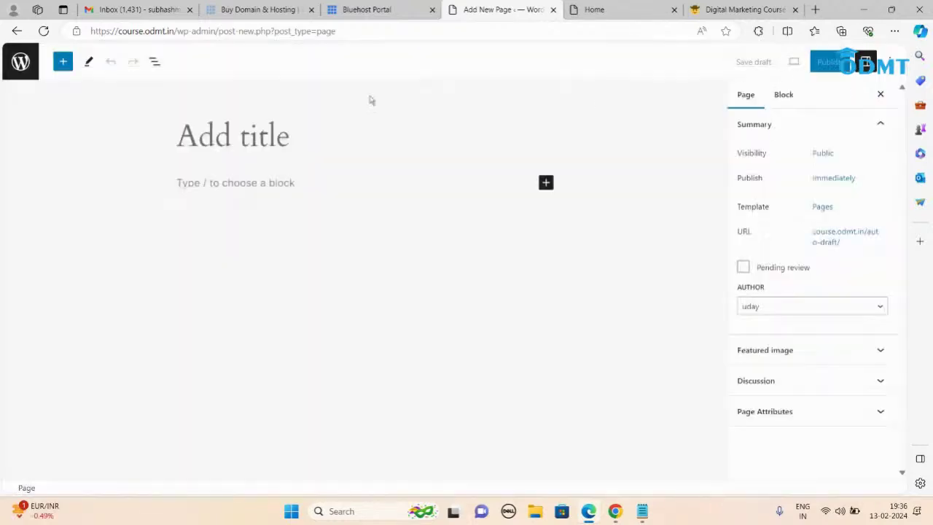
click(228, 139)
text(About us)
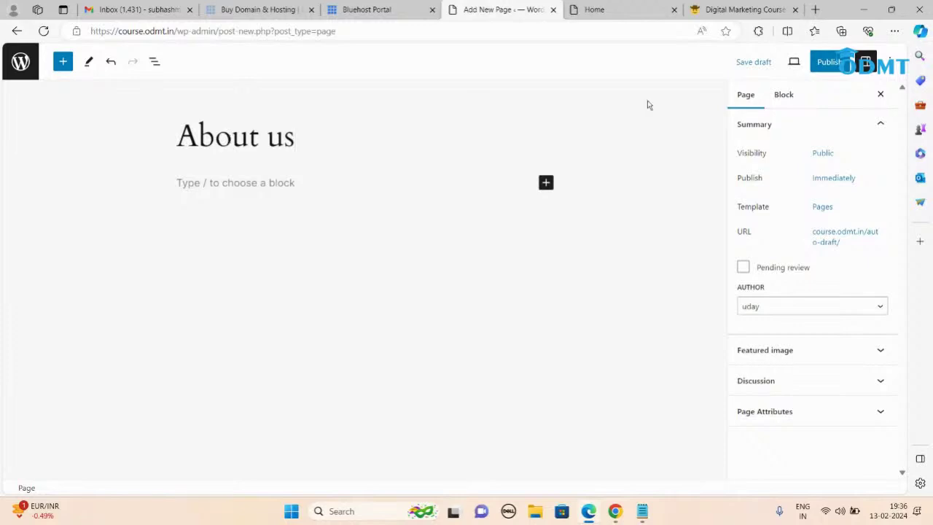
click(830, 62)
click(780, 64)
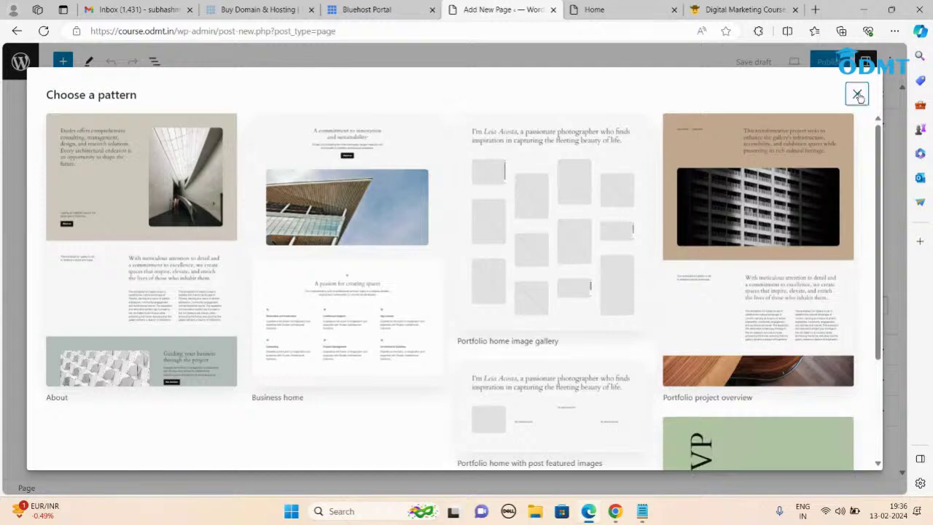
Step: Publish a blank 'Contact Us' page and return to All Pages
click(856, 95)
text(Conta)
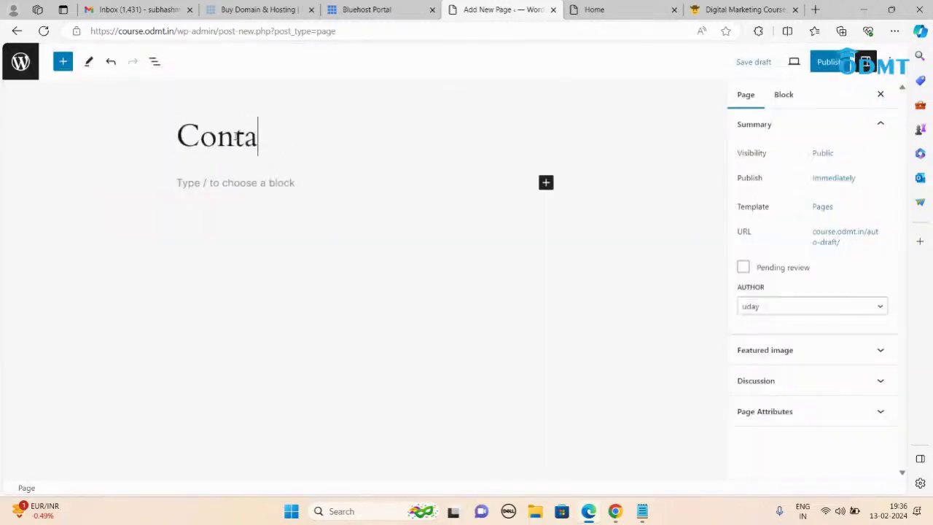
text(ct Us)
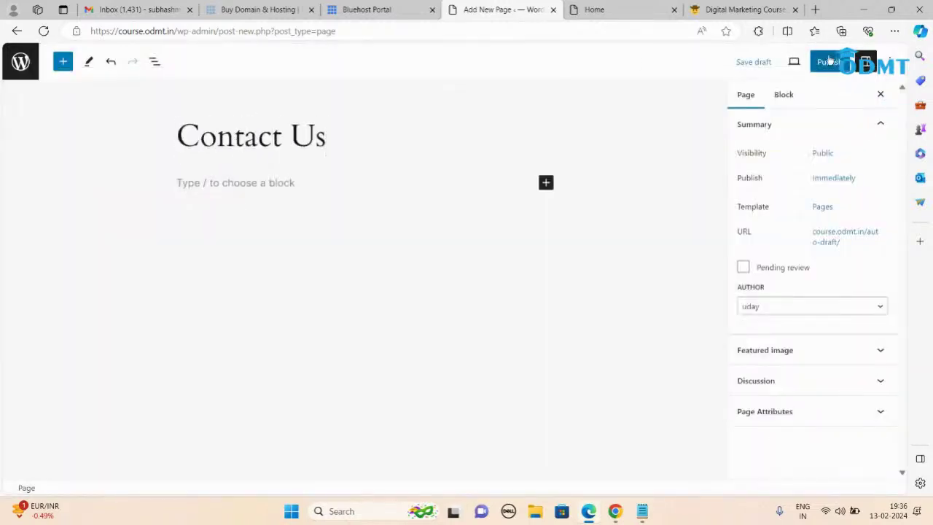
click(829, 62)
click(797, 63)
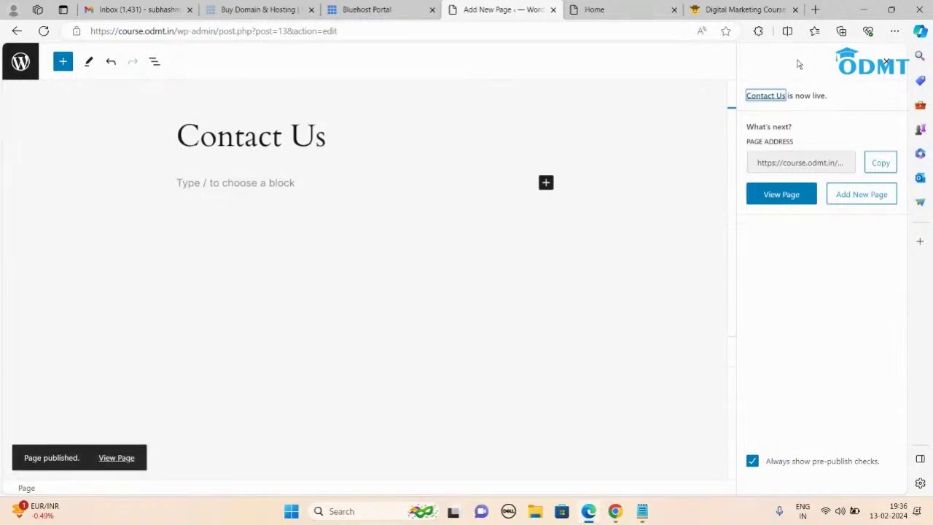
click(16, 66)
Step: Publish a blank 'Services' page and return to the pages list
click(184, 88)
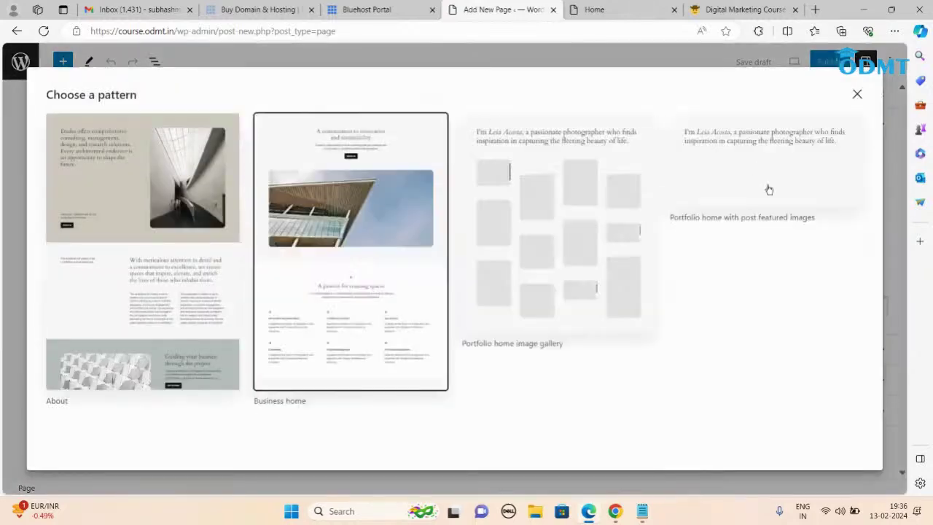
click(857, 95)
click(251, 143)
text(Services)
click(827, 62)
click(780, 61)
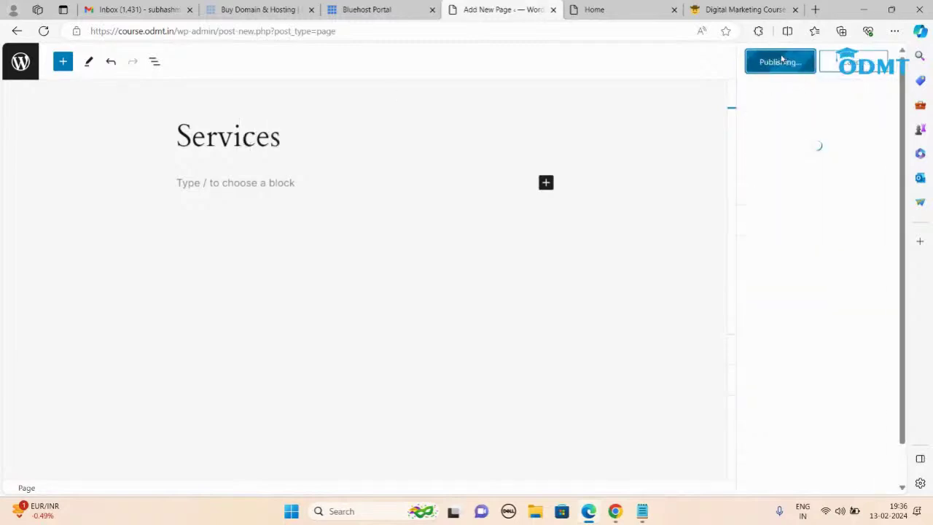
click(20, 61)
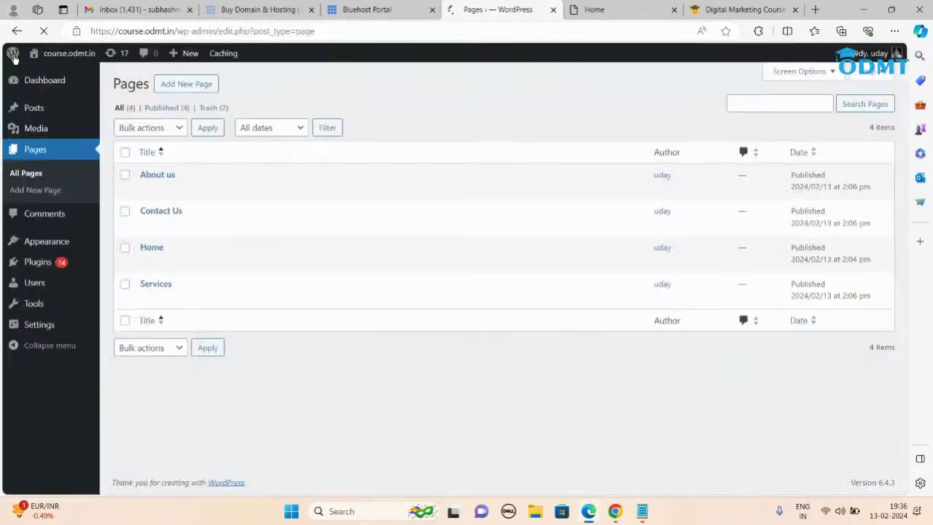
Step: Publish a blank page titled 'Cardiology' and return to the pages list
click(185, 84)
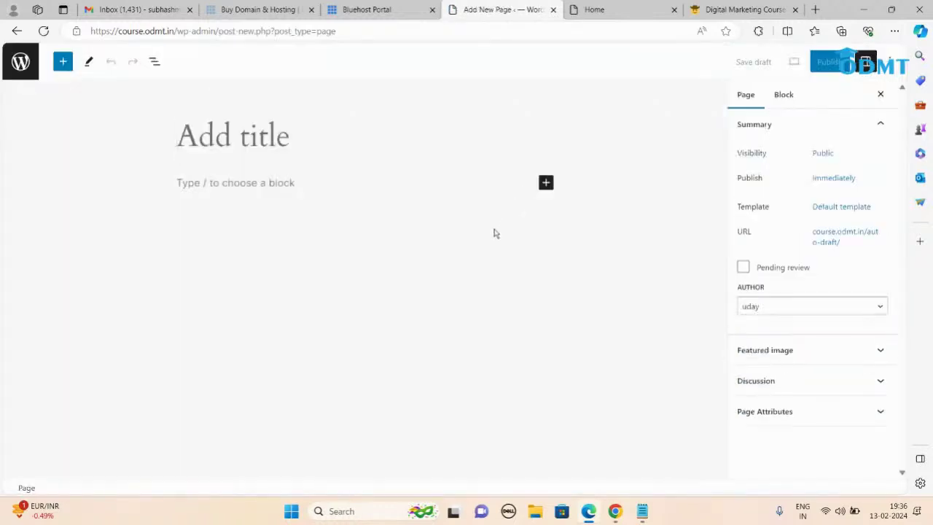
click(856, 95)
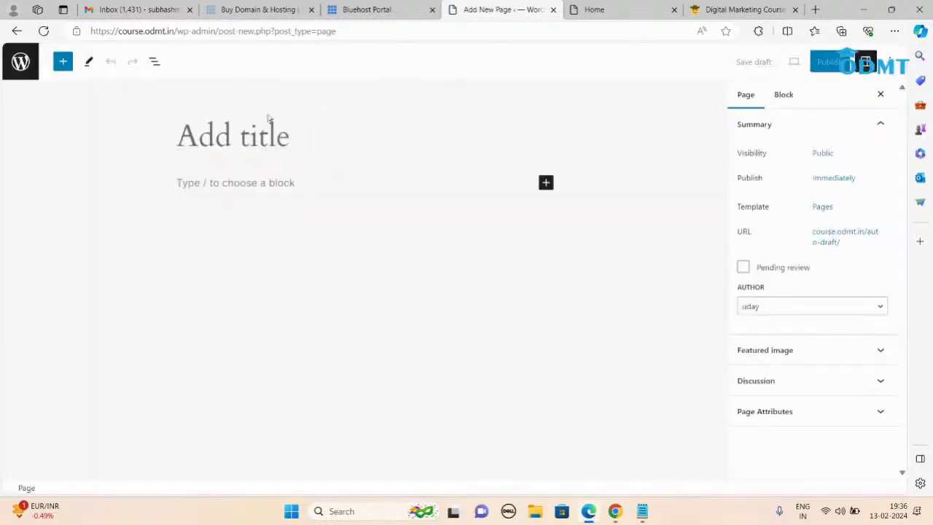
click(236, 129)
text(Cardiology)
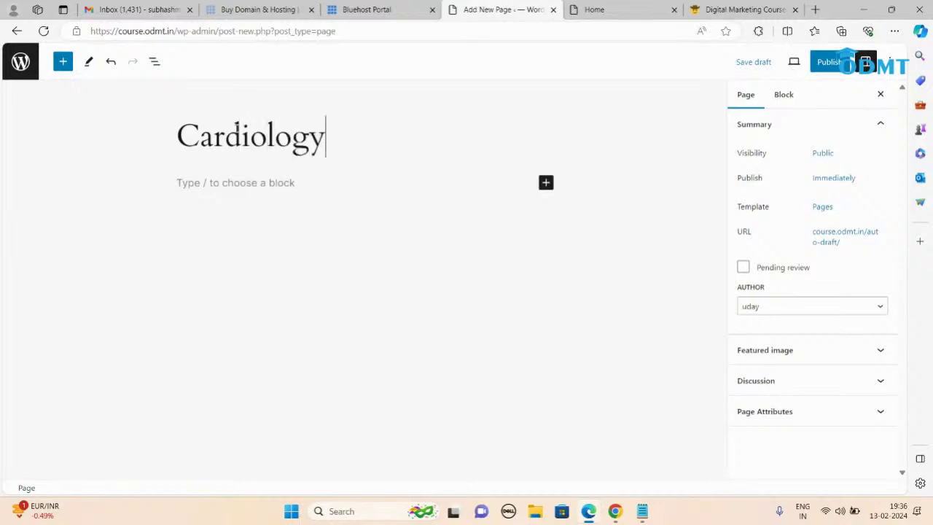
click(828, 61)
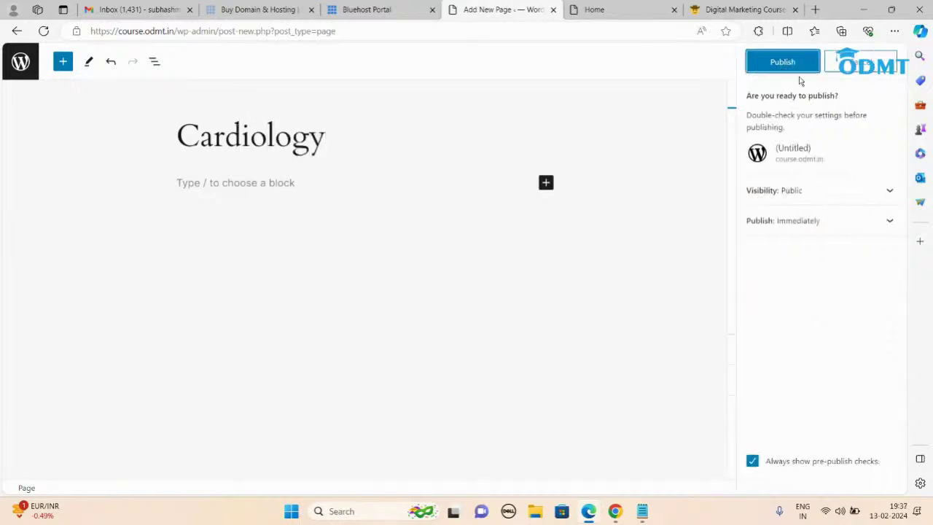
click(764, 72)
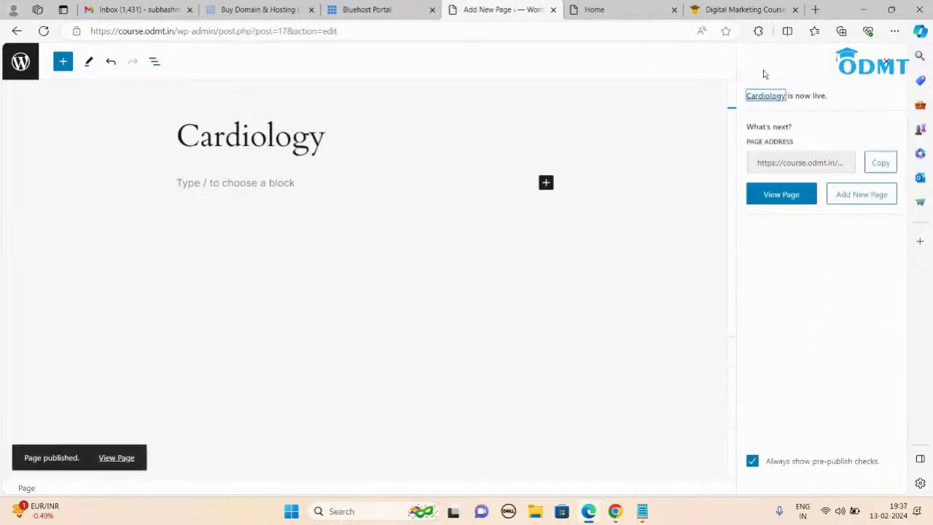
click(20, 62)
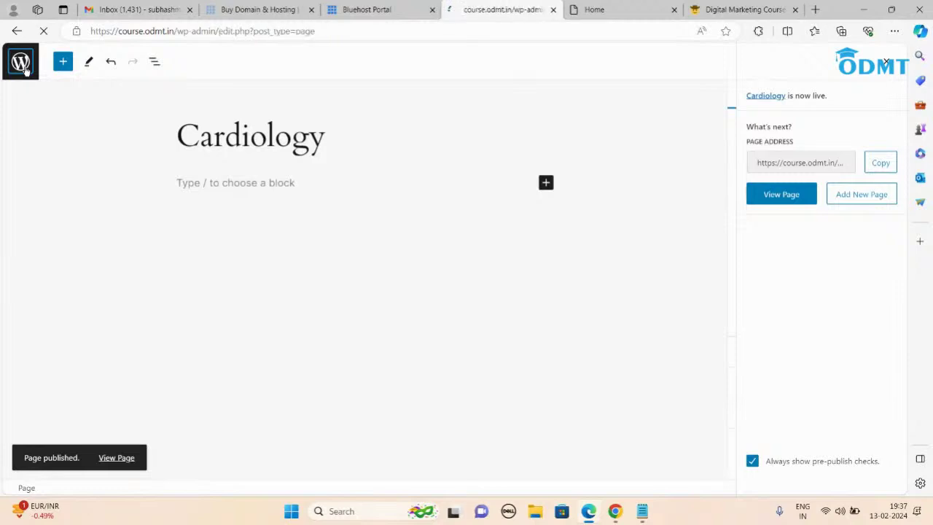
Step: Publish a blank 'Gynaecology' page and return to the pages list
click(206, 87)
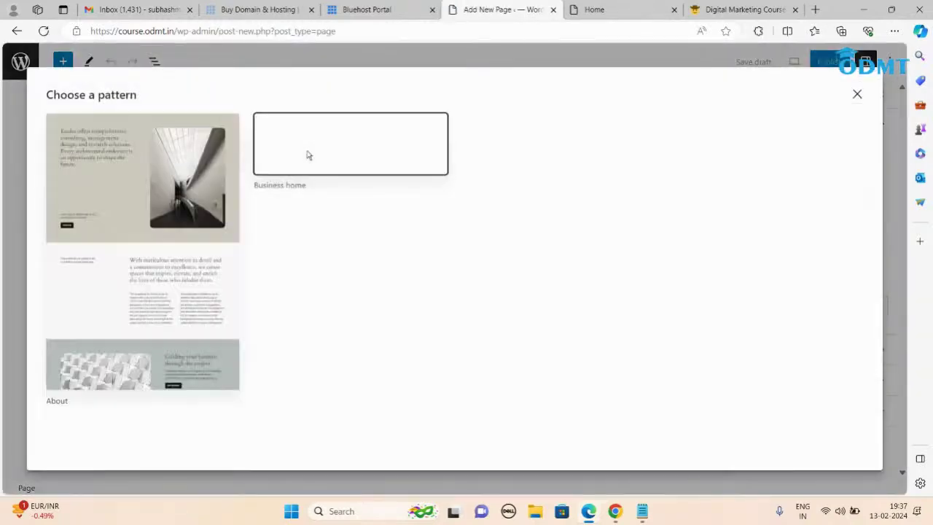
click(857, 94)
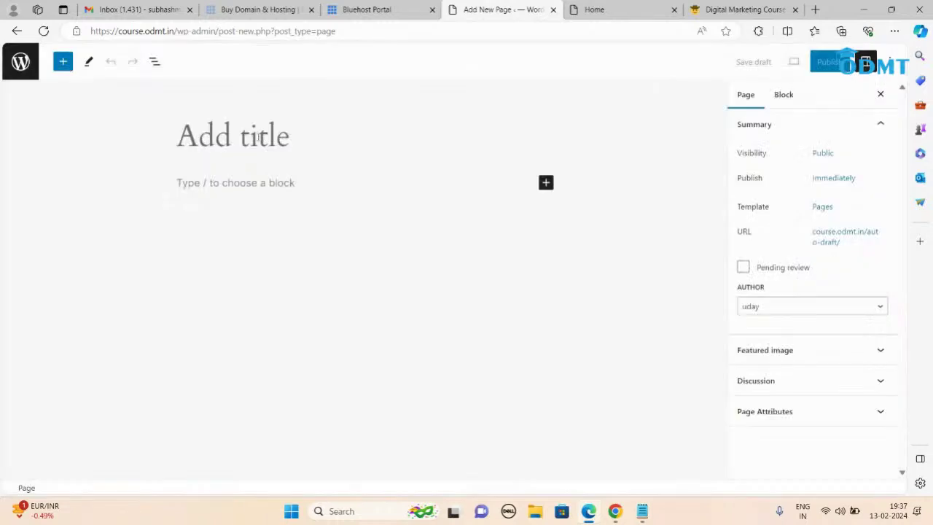
text(Gynaecology)
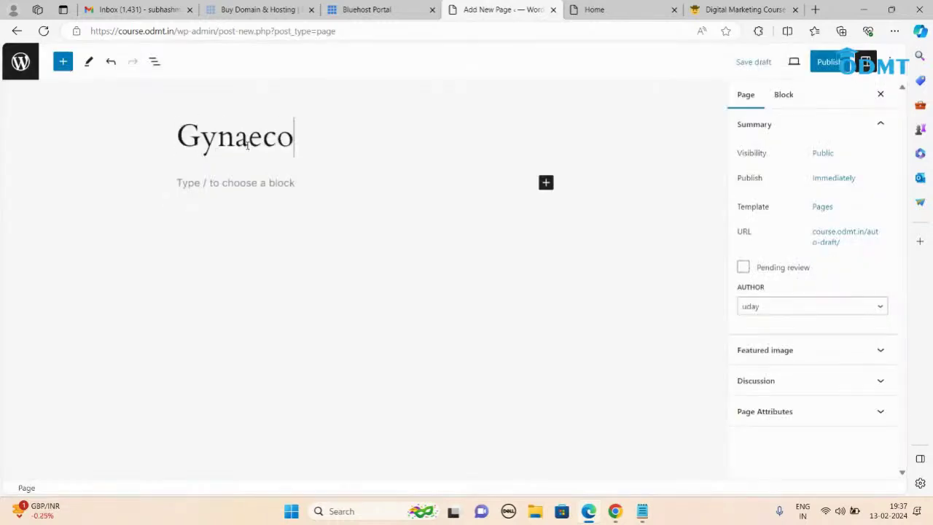
click(818, 62)
click(793, 68)
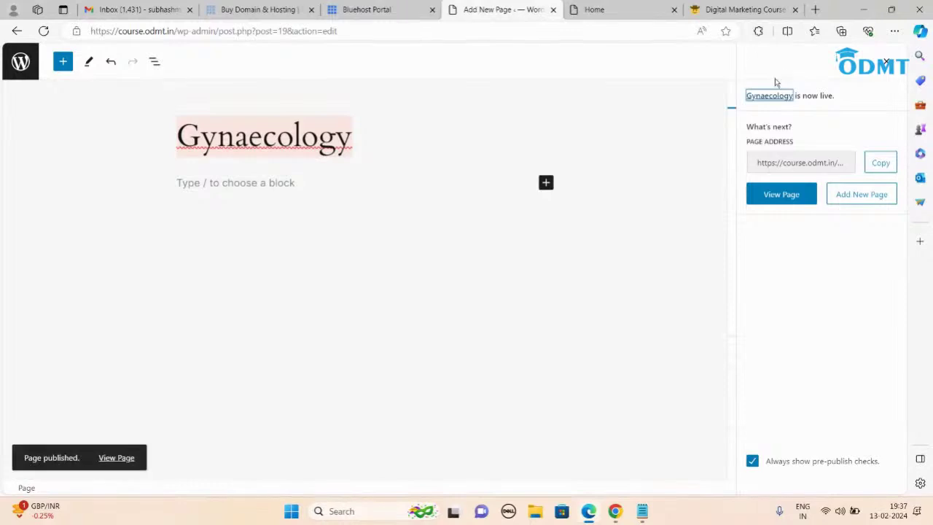
click(19, 72)
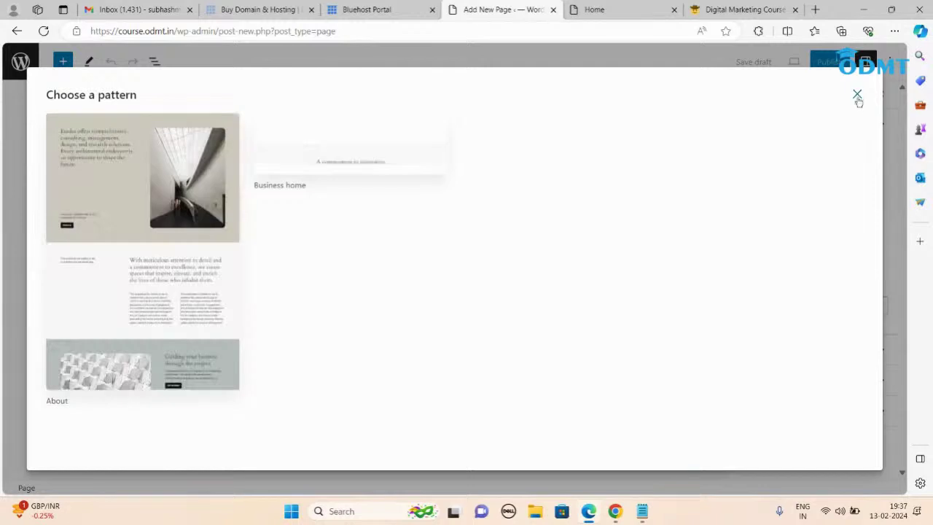
Step: Publish a blank 'Pediatrics' page, return to the pages list, then switch to the Notepad plan's Theme line
click(856, 95)
click(236, 138)
text(Pediatrics)
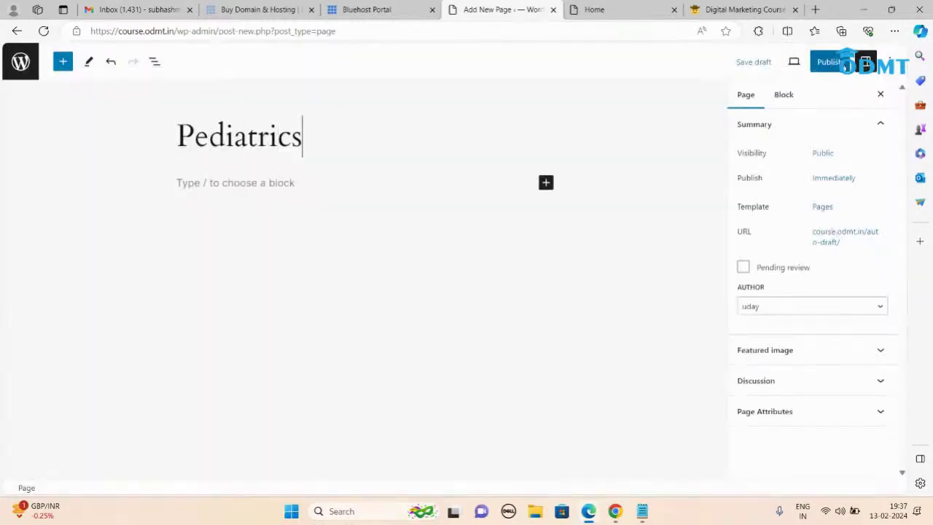
click(829, 61)
click(783, 62)
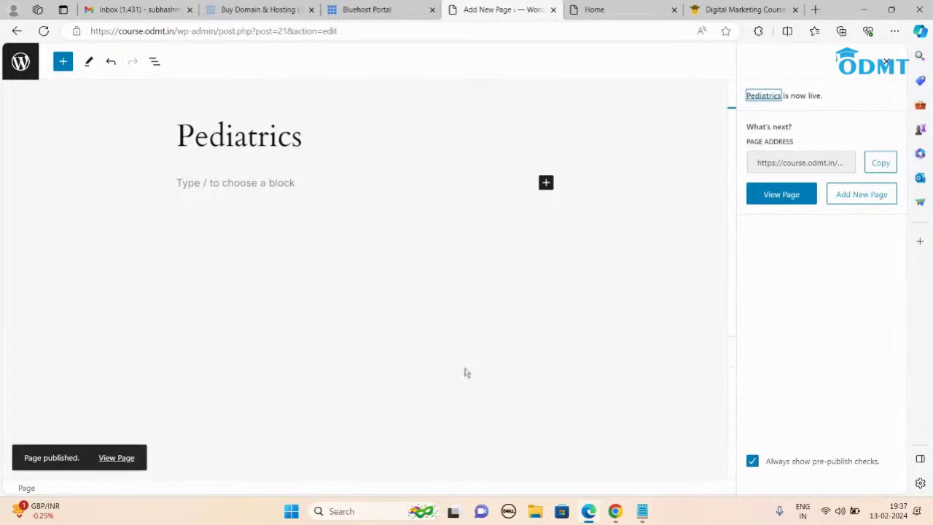
click(15, 65)
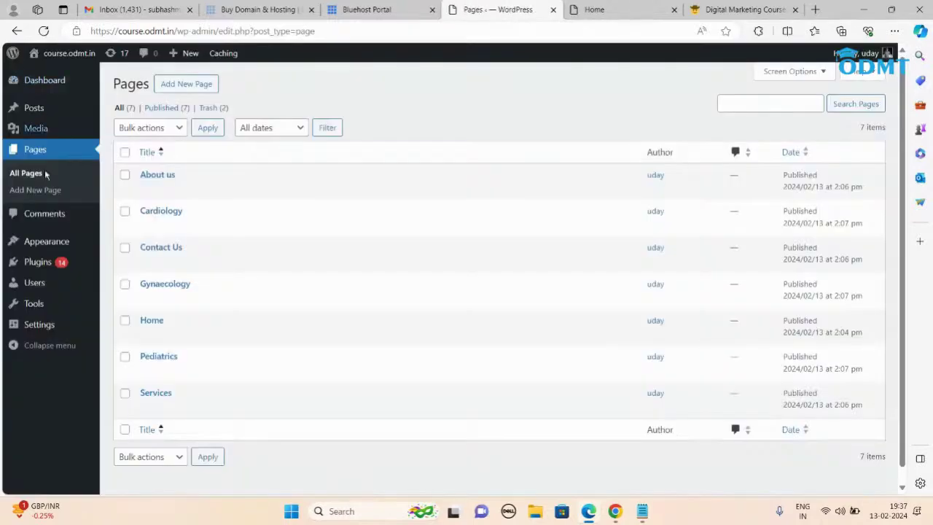
scroll(368, 381, down, 1)
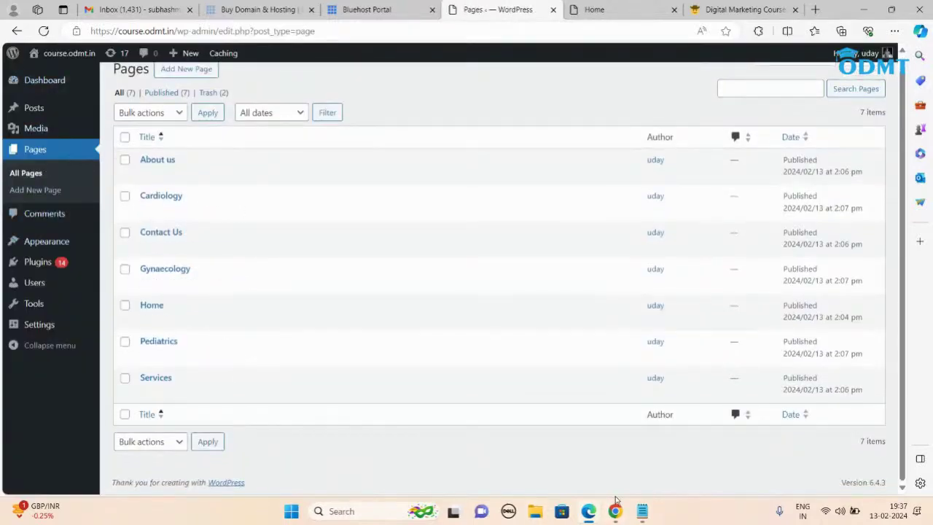
click(641, 510)
click(126, 159)
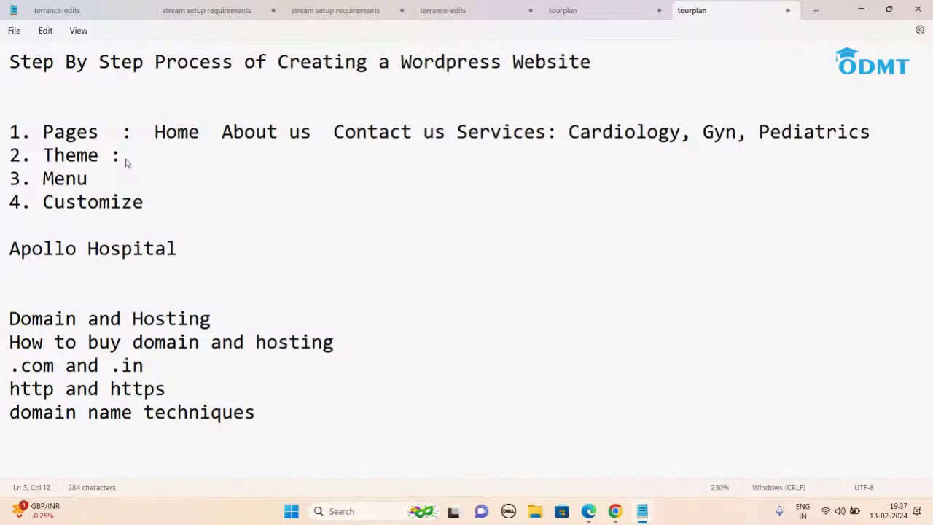
Step: Return from Notepad to the WordPress Pages list showing seven published pages
key(alt+Tab)
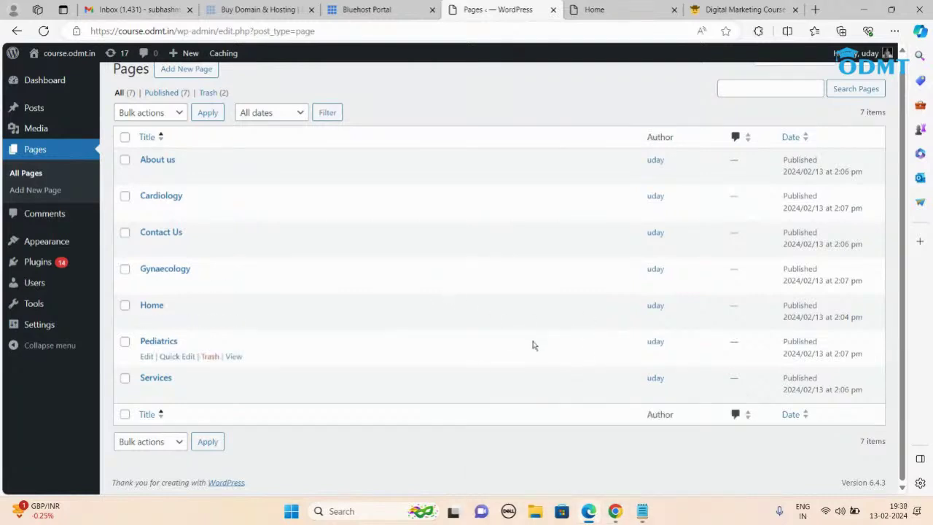
Step: Open the installed themes overview under Appearance > Themes
mouse_move(64, 246)
click(125, 243)
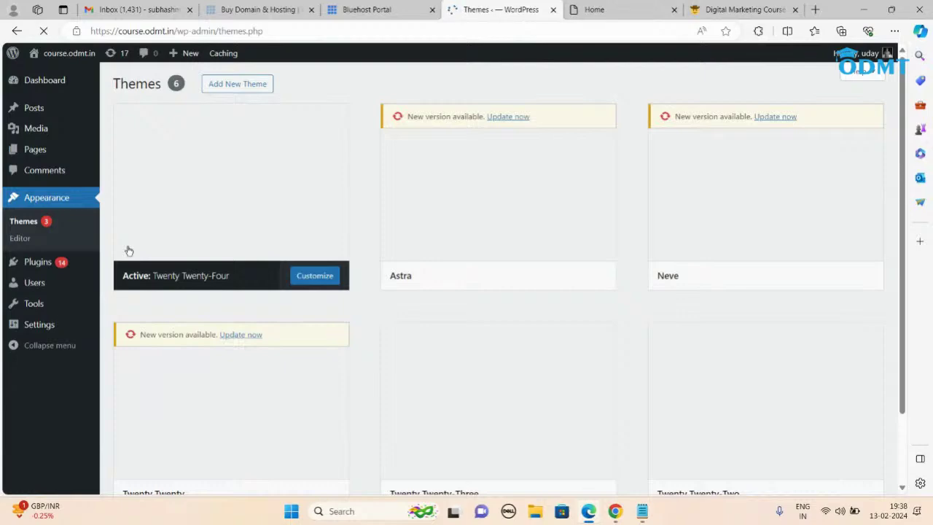
mouse_move(488, 249)
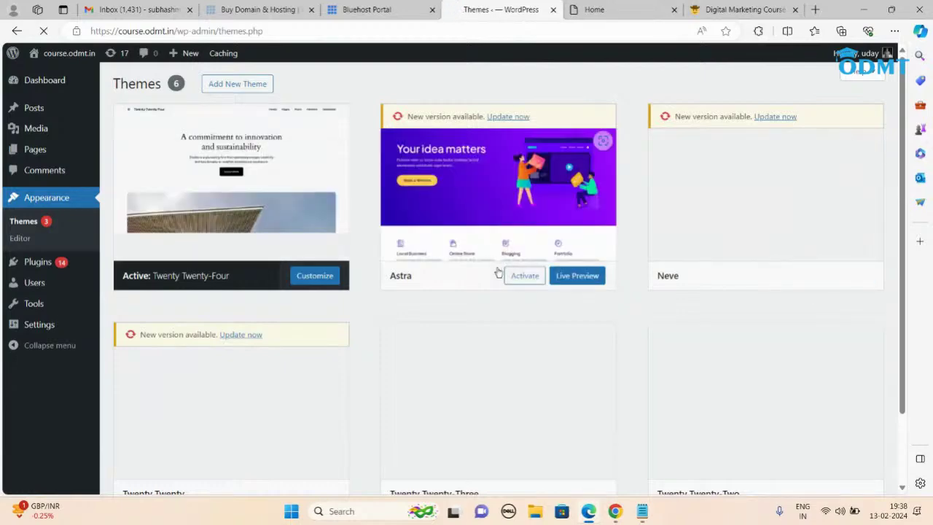
scroll(498, 271, down, 5)
scroll(515, 302, up, 5)
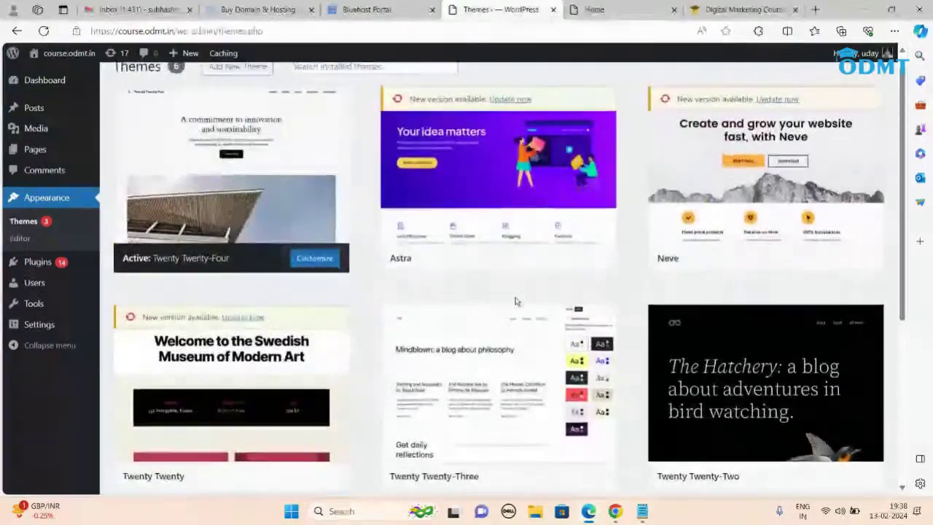
Step: Browse the Add Themes directory listing of available themes
click(238, 85)
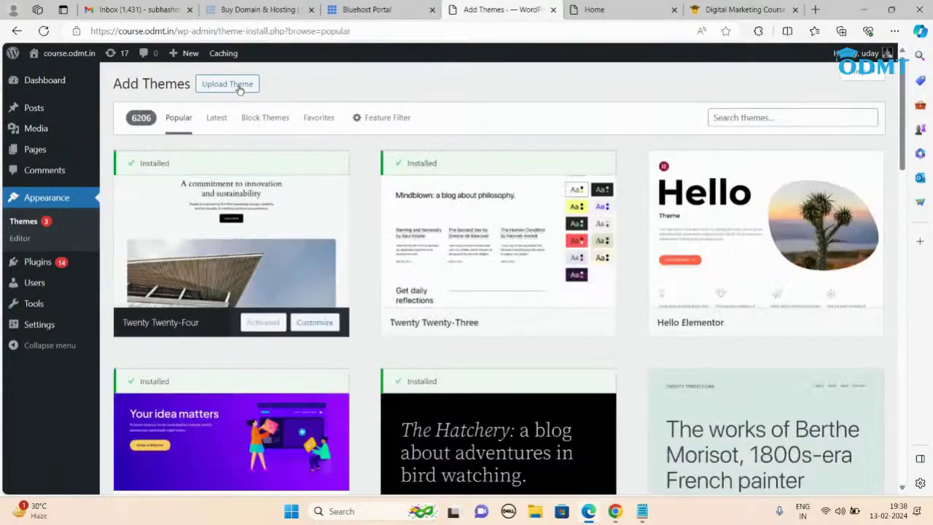
scroll(569, 301, down, 3)
scroll(569, 300, down, 10)
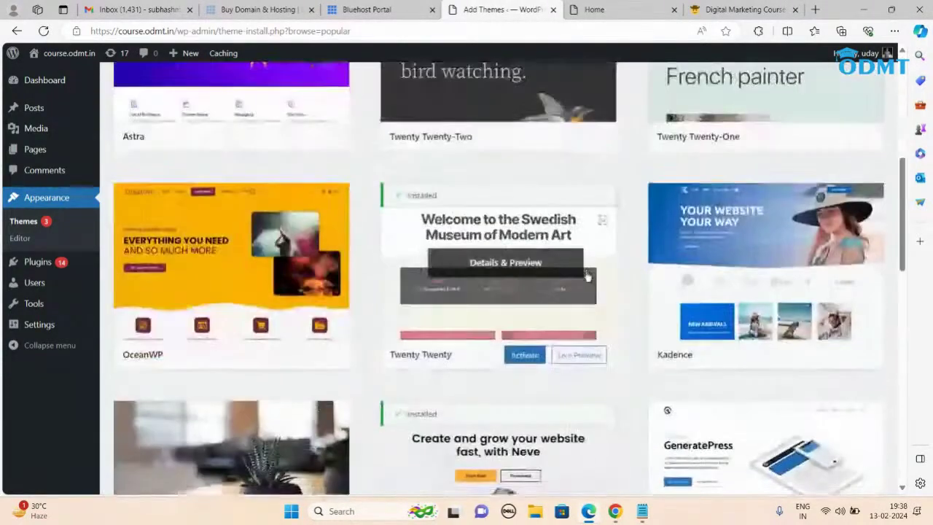
scroll(632, 311, down, 5)
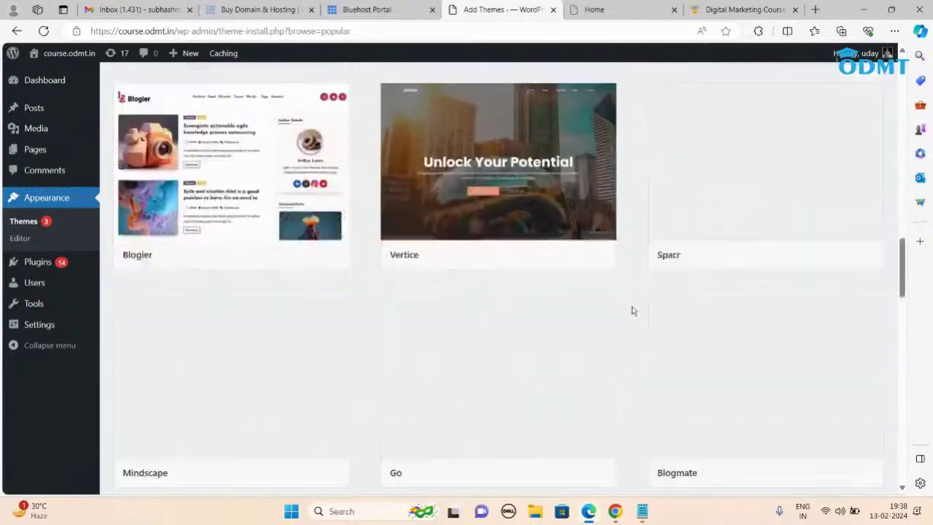
scroll(610, 259, down, 5)
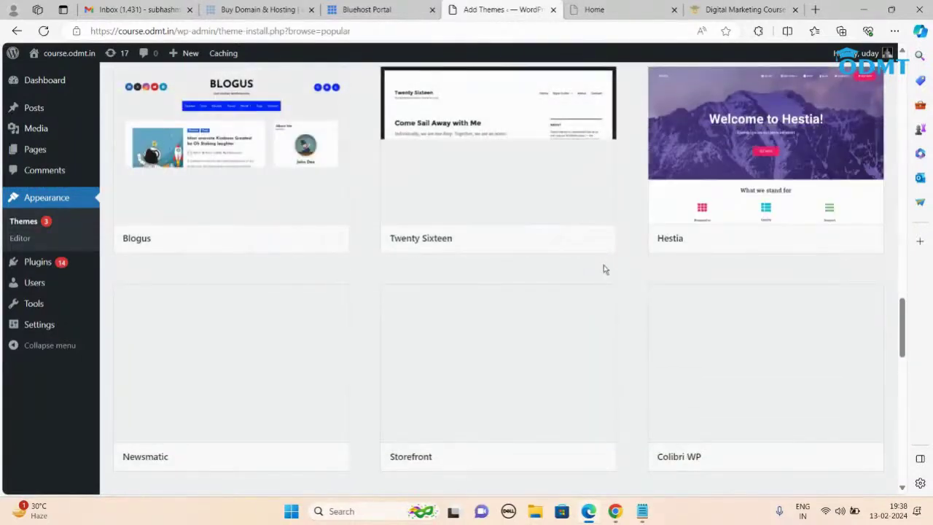
scroll(726, 151, down, 4)
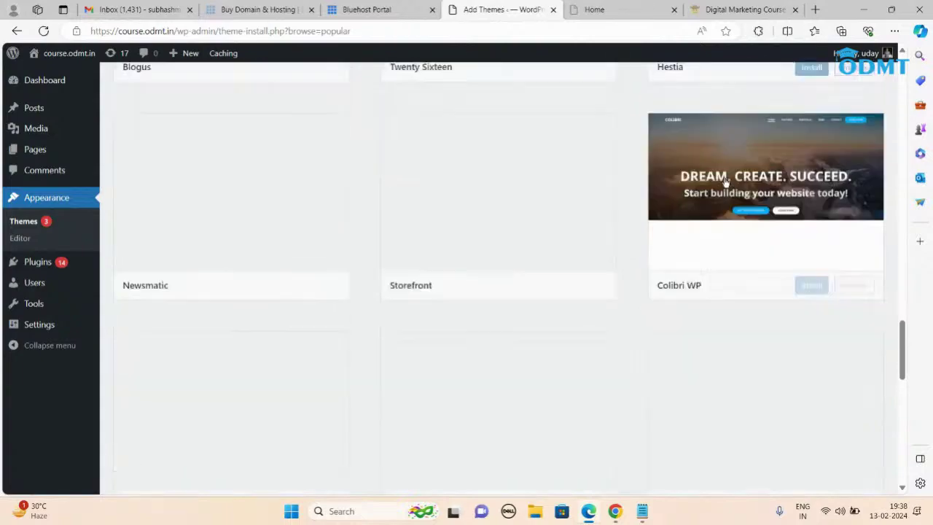
scroll(642, 235, up, 7)
scroll(641, 235, up, 4)
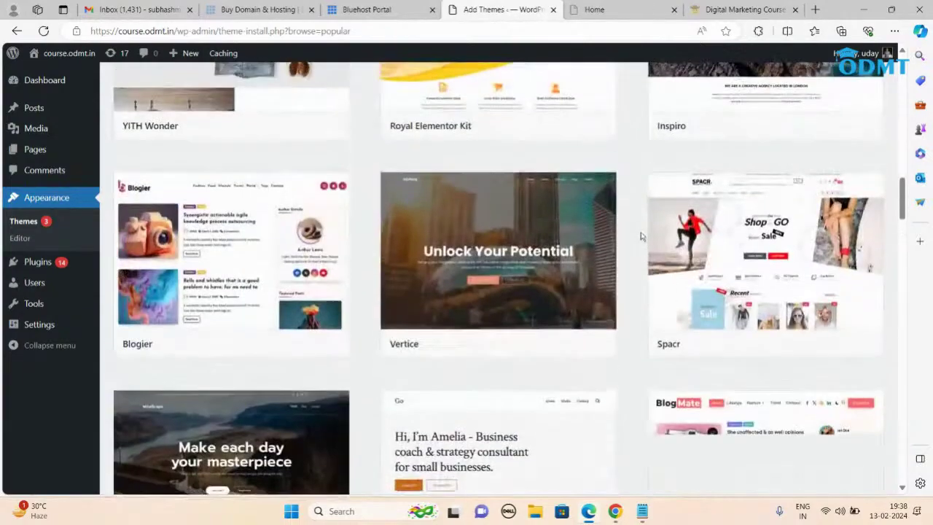
mouse_move(752, 268)
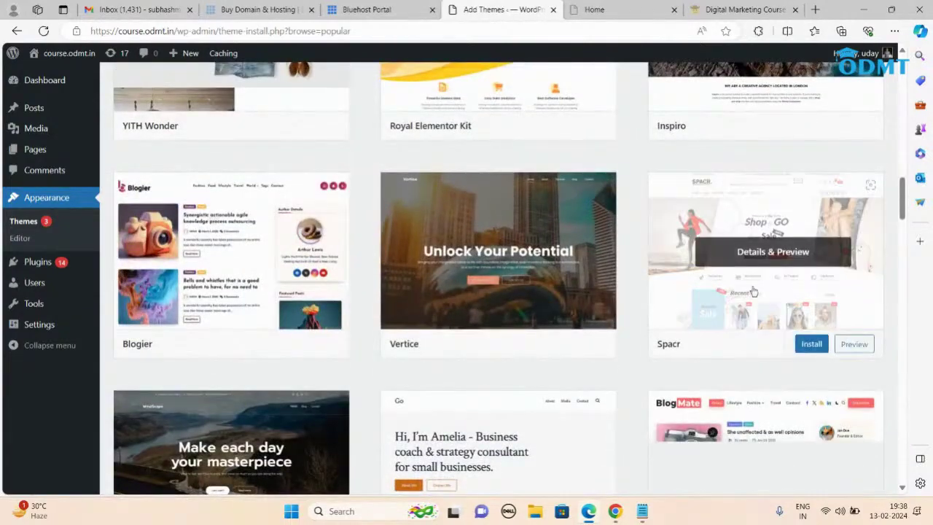
scroll(673, 228, up, 6)
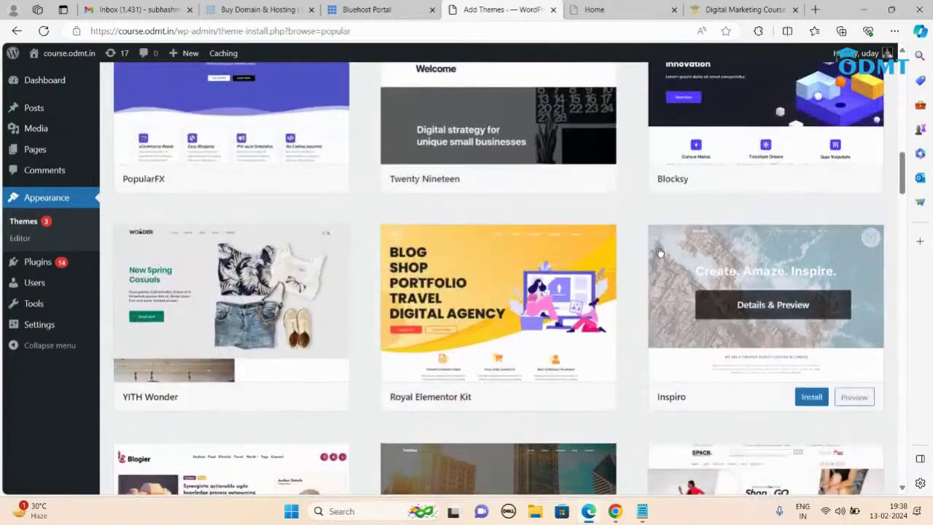
scroll(660, 252, up, 9)
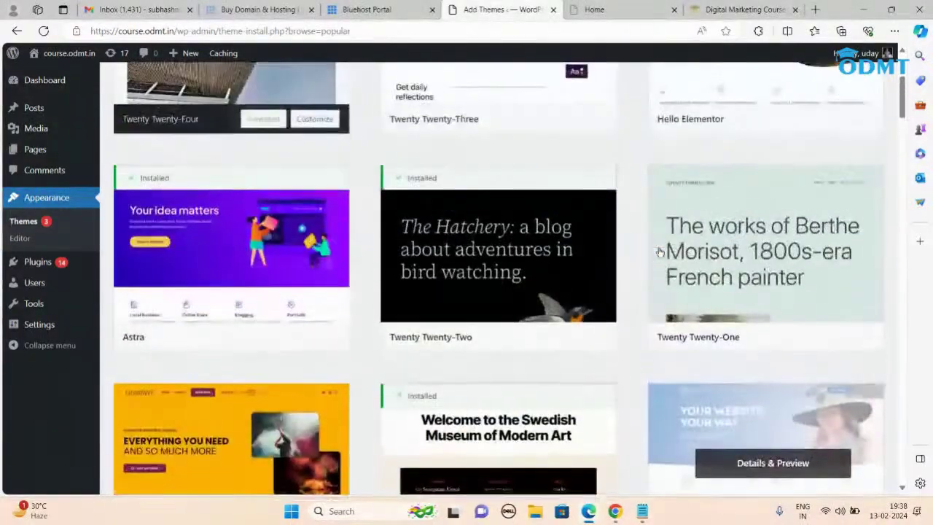
mouse_move(225, 237)
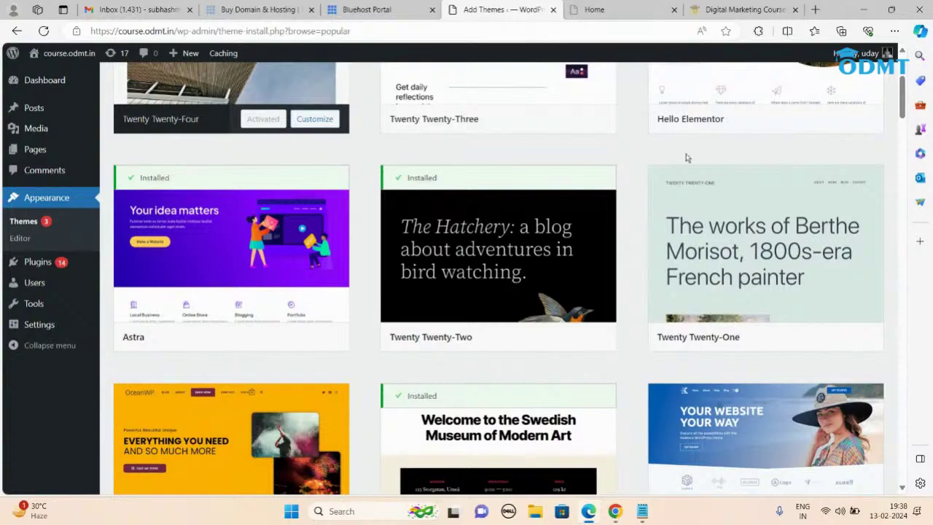
scroll(688, 191, down, 3)
scroll(639, 217, down, 3)
mouse_move(694, 295)
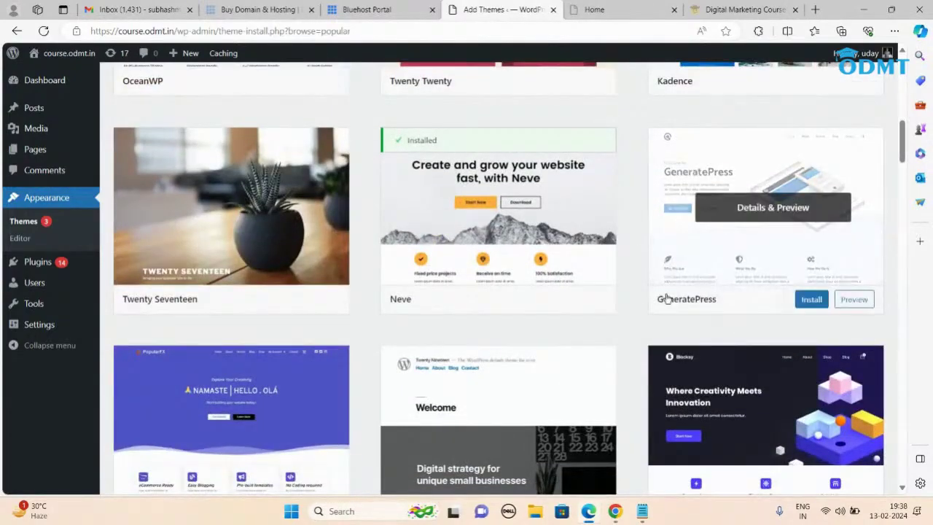
scroll(695, 296, down, 10)
scroll(644, 279, down, 8)
scroll(644, 279, down, 3)
scroll(598, 313, down, 1)
scroll(620, 321, down, 1)
scroll(626, 296, down, 10)
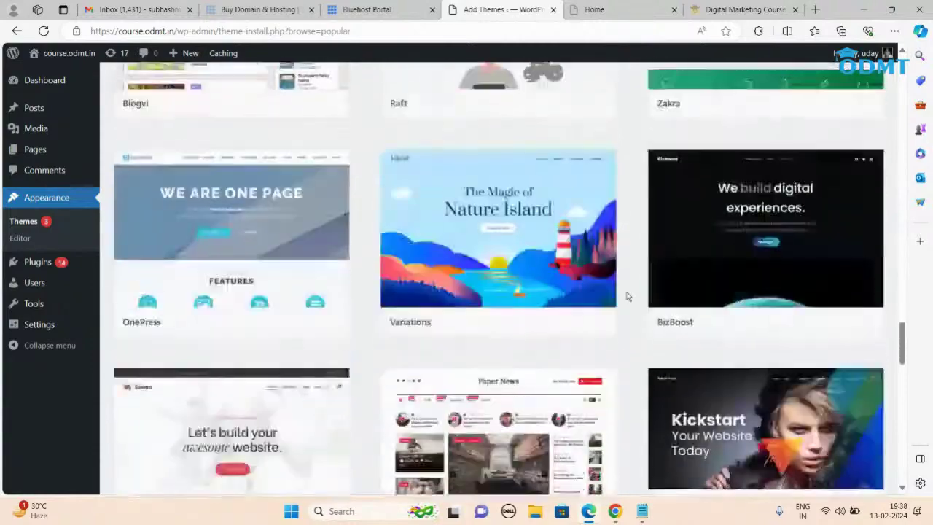
scroll(625, 296, down, 1)
scroll(625, 296, up, 2)
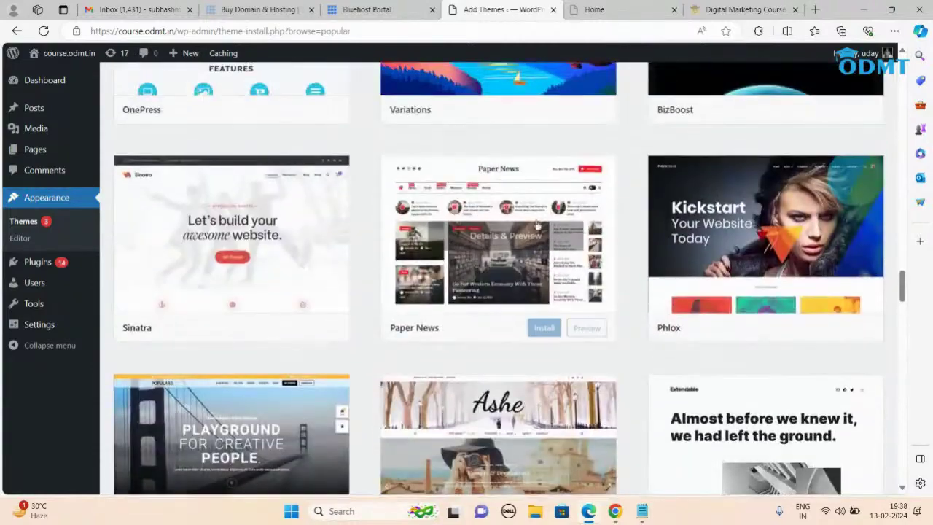
scroll(481, 217, down, 5)
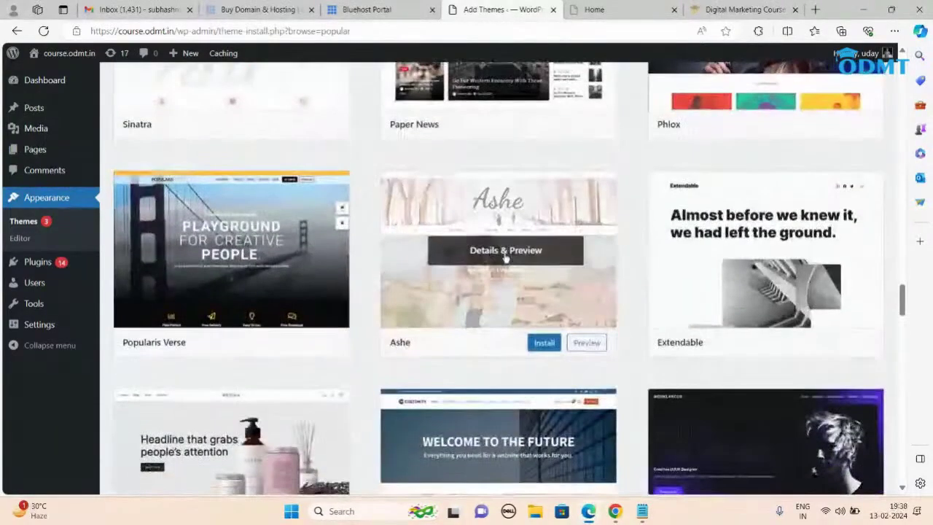
scroll(238, 289, down, 6)
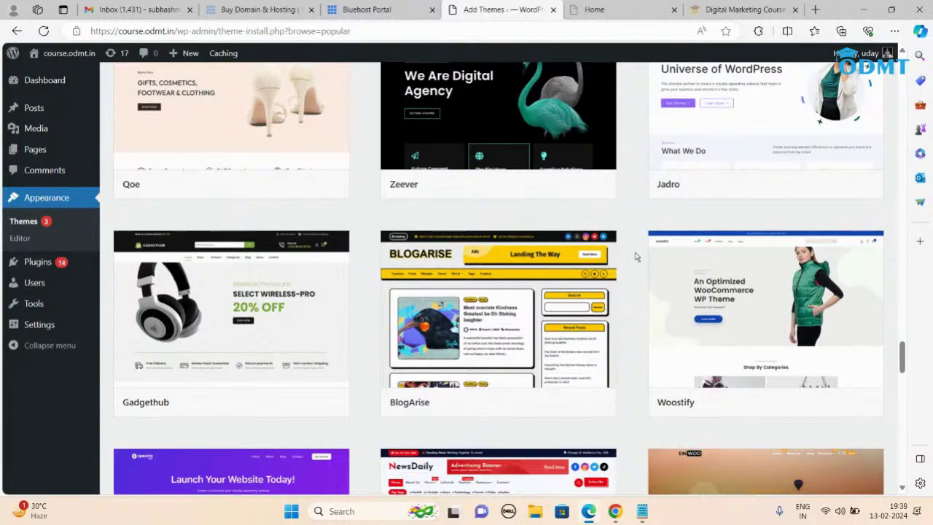
mouse_move(561, 295)
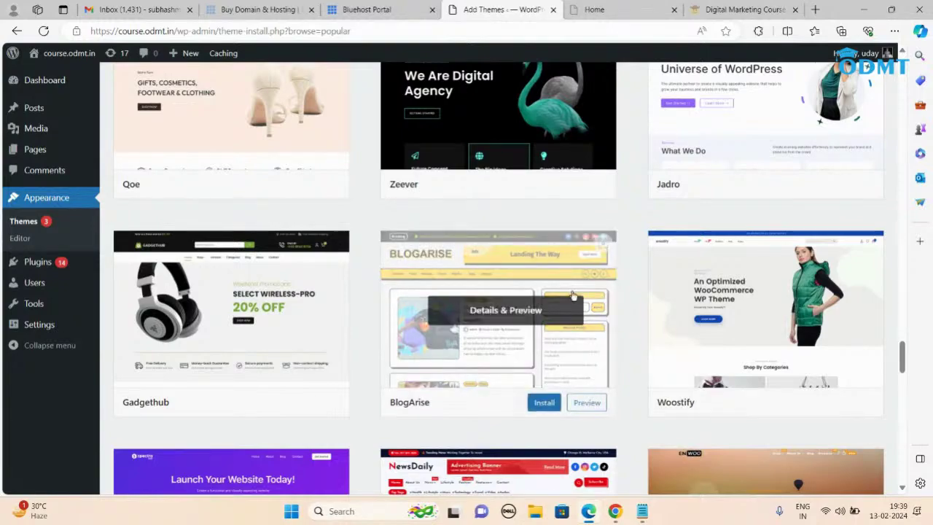
scroll(573, 295, up, 15)
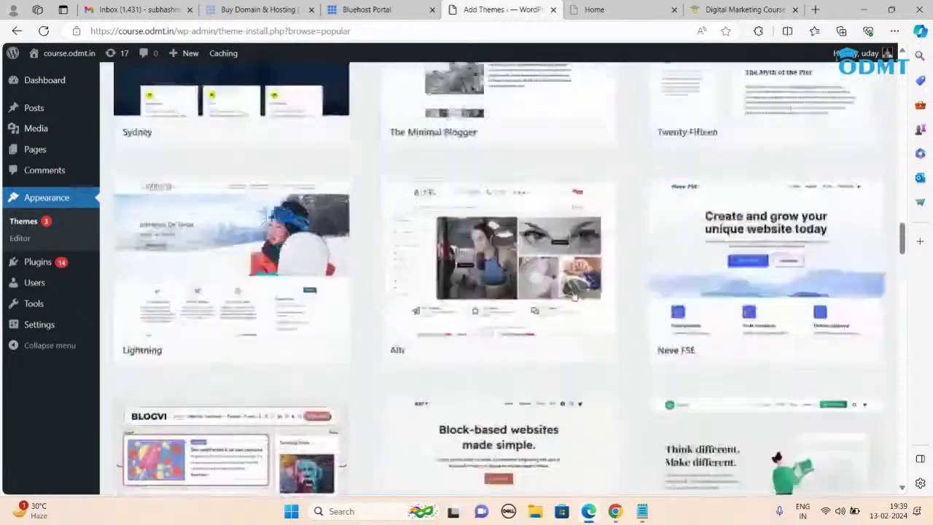
scroll(573, 295, up, 10)
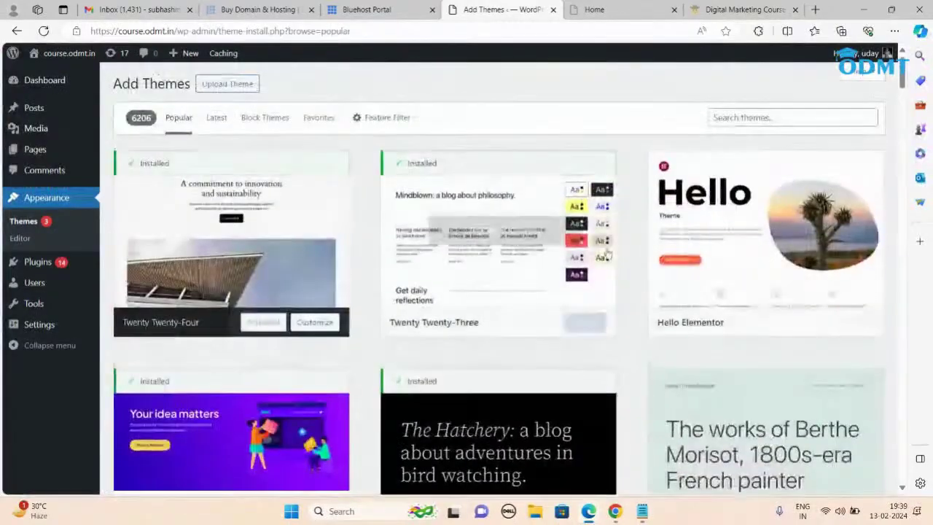
Step: Search the theme directory for 'minamaze'
click(729, 118)
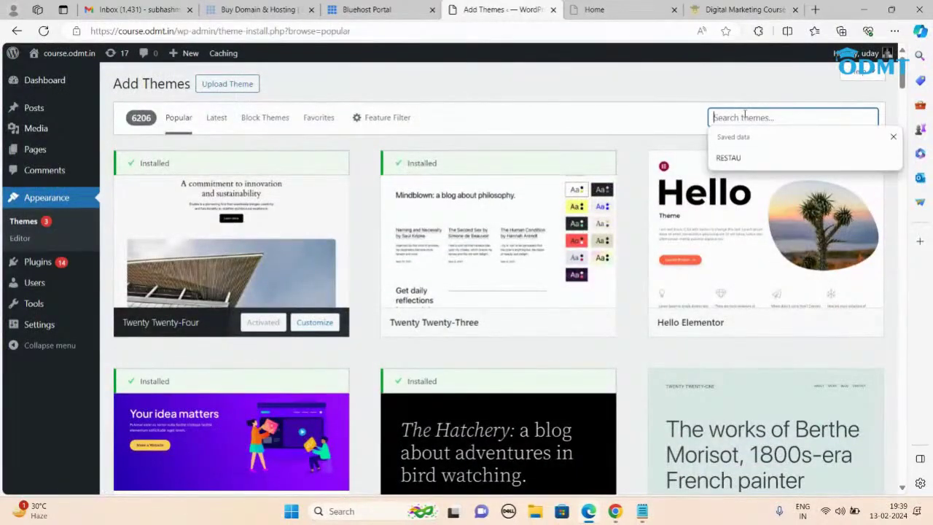
text(minamaze)
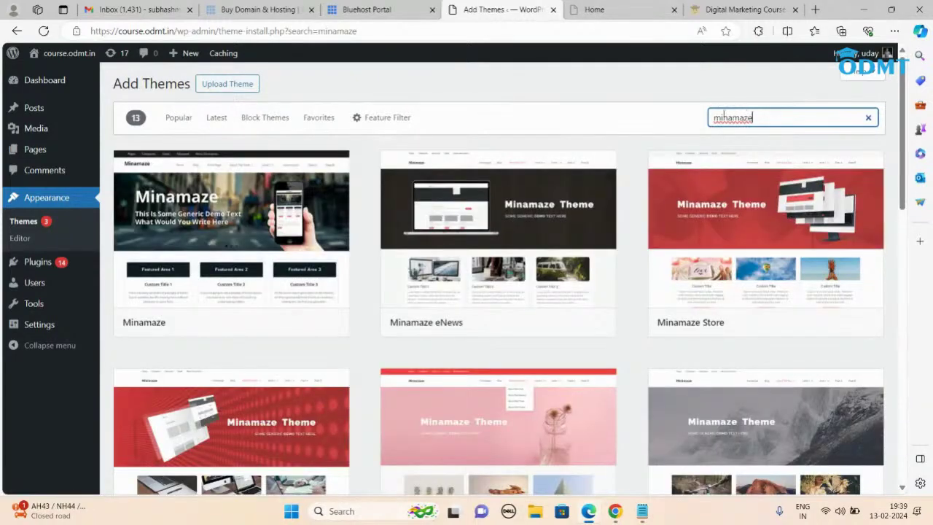
mouse_move(143, 228)
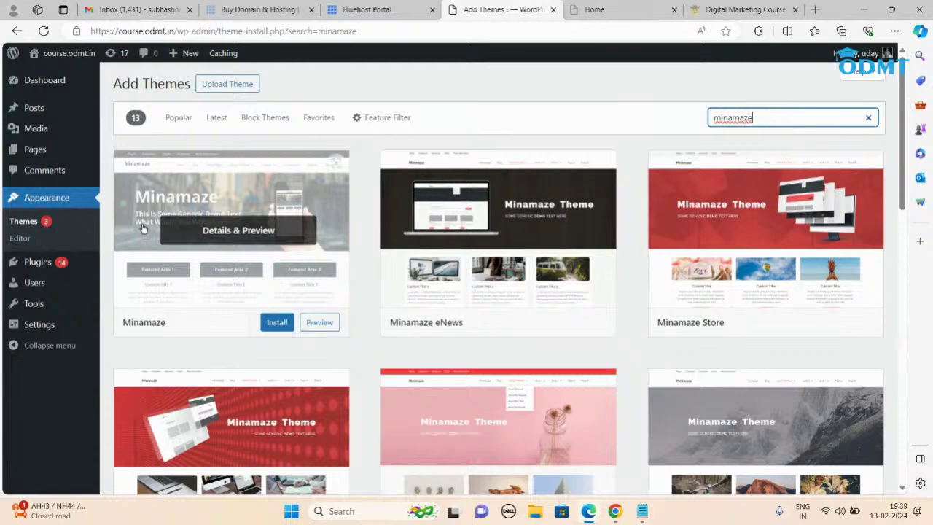
click(594, 9)
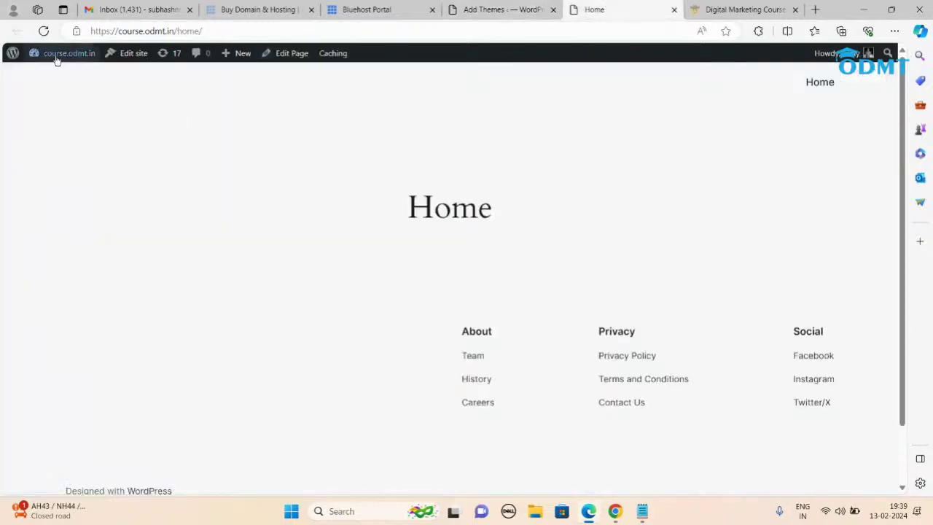
click(217, 32)
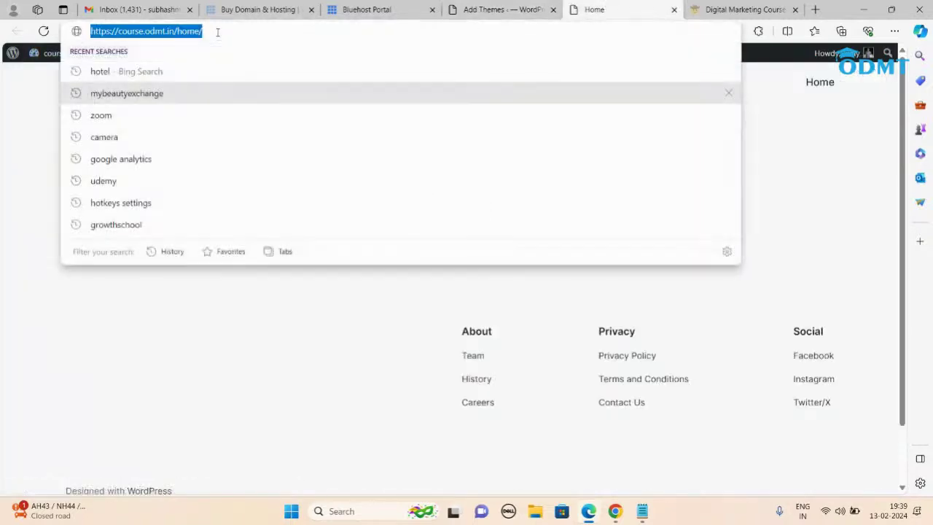
click(217, 33)
key(BackSpace)
key(BackSpace)
key(BackSpace)
key(BackSpace)
key(BackSpace)
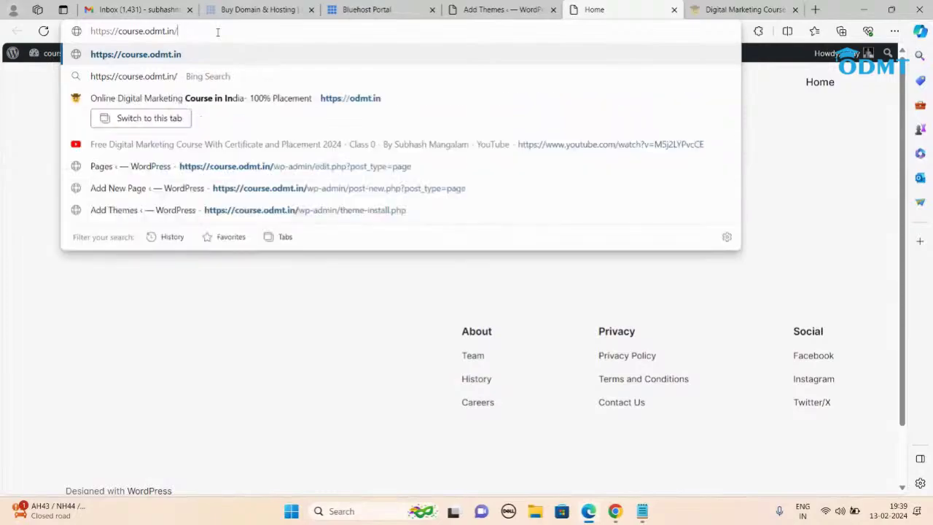
key(Return)
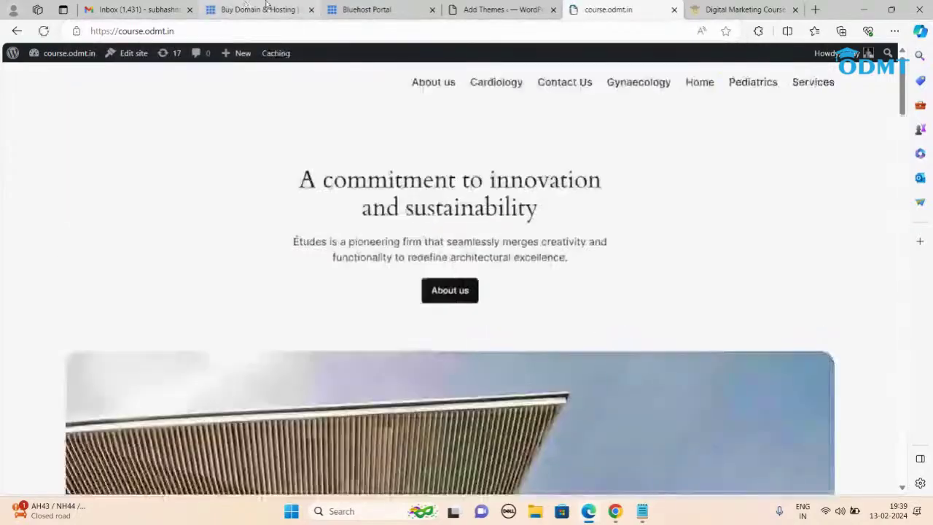
scroll(456, 257, down, 2)
scroll(458, 259, down, 20)
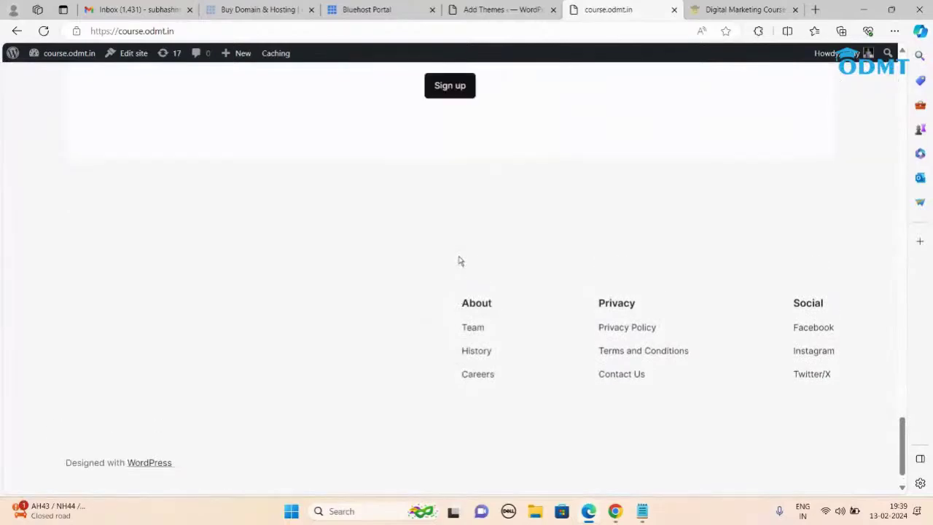
scroll(458, 259, up, 20)
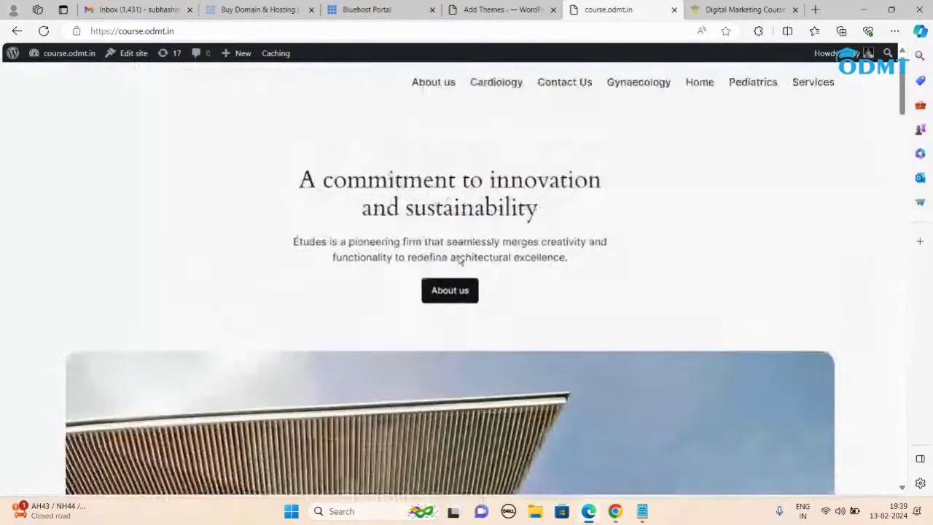
click(474, 9)
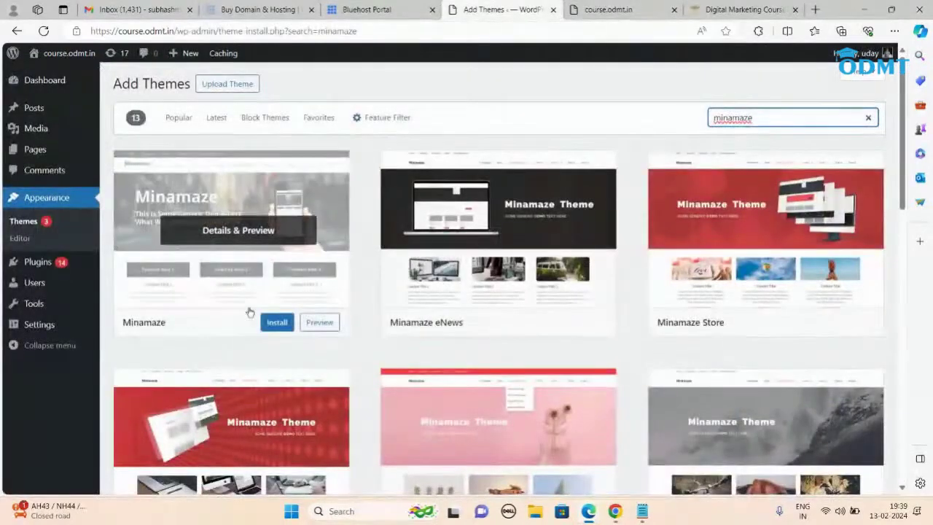
Step: Install and activate the Minamaze theme, then return to the course.odmt.in tab
click(273, 326)
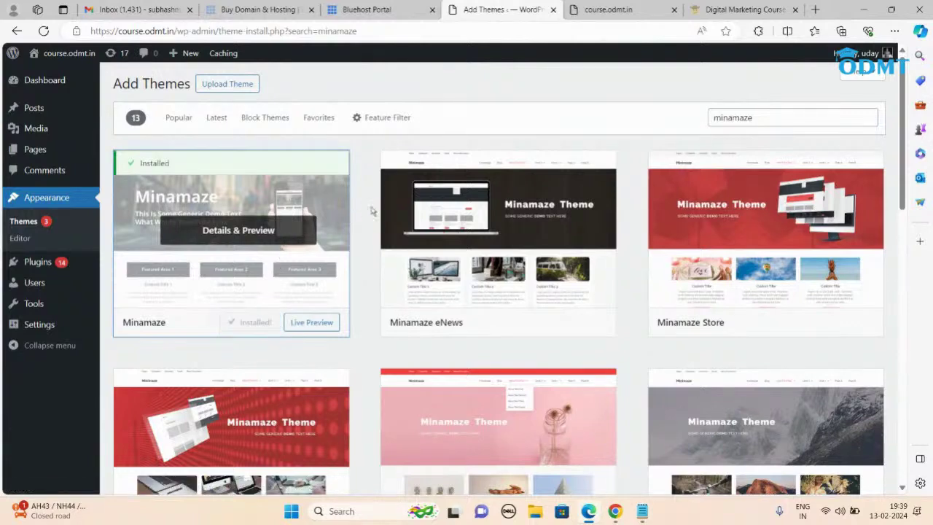
click(255, 322)
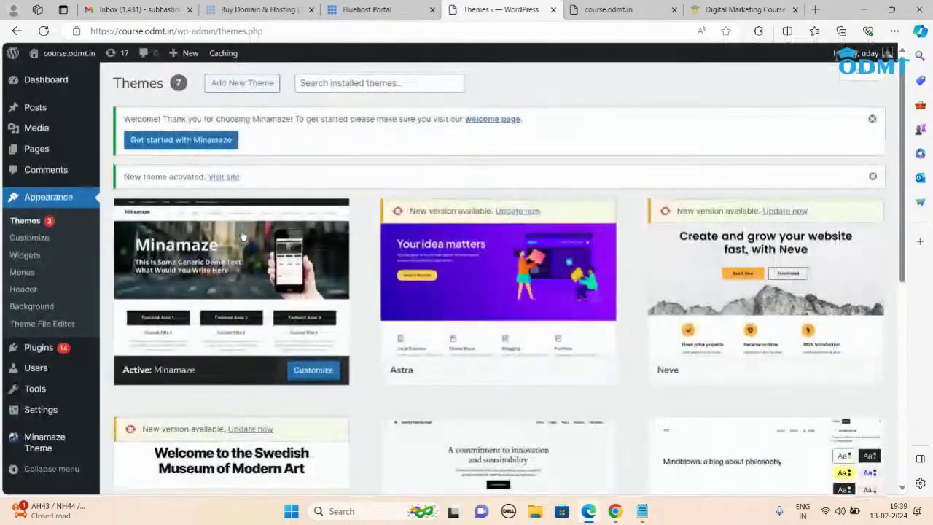
click(579, 11)
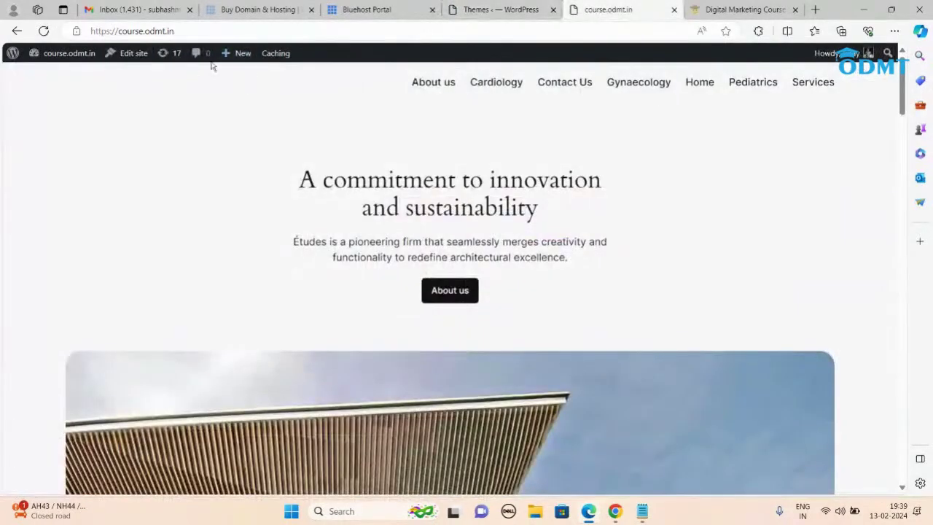
click(204, 31)
key(ctrl+c)
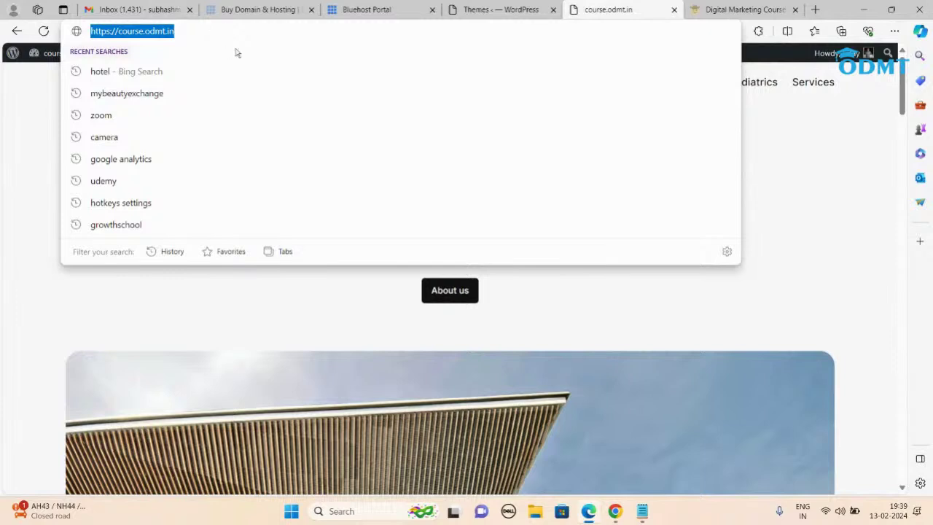
click(698, 10)
click(516, 26)
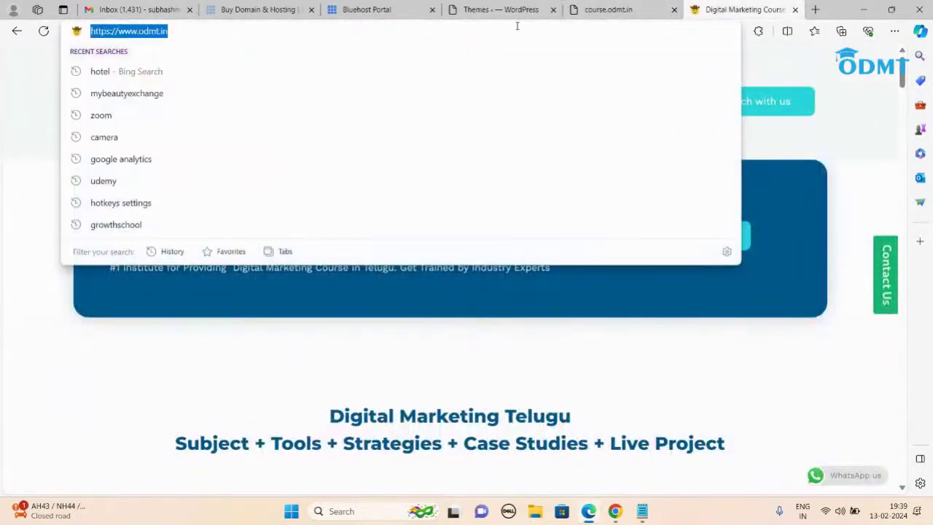
key(ctrl+v)
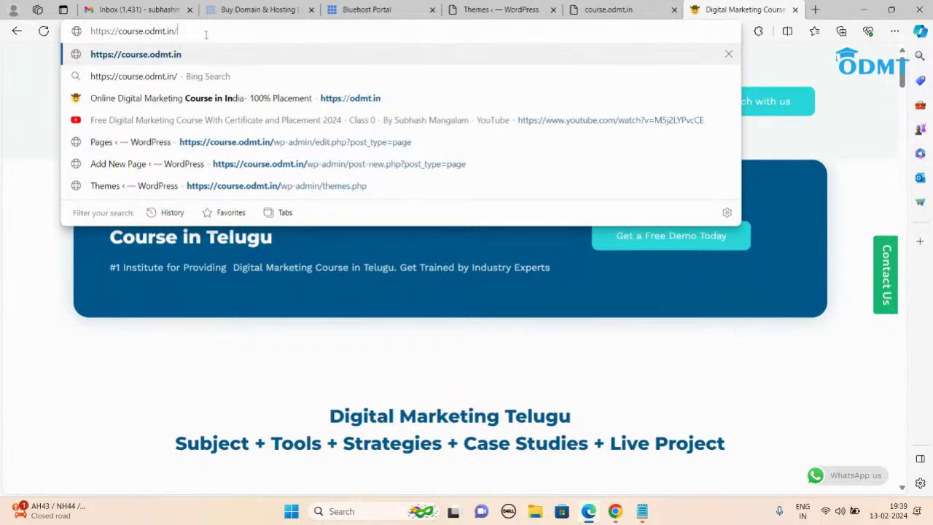
key(Return)
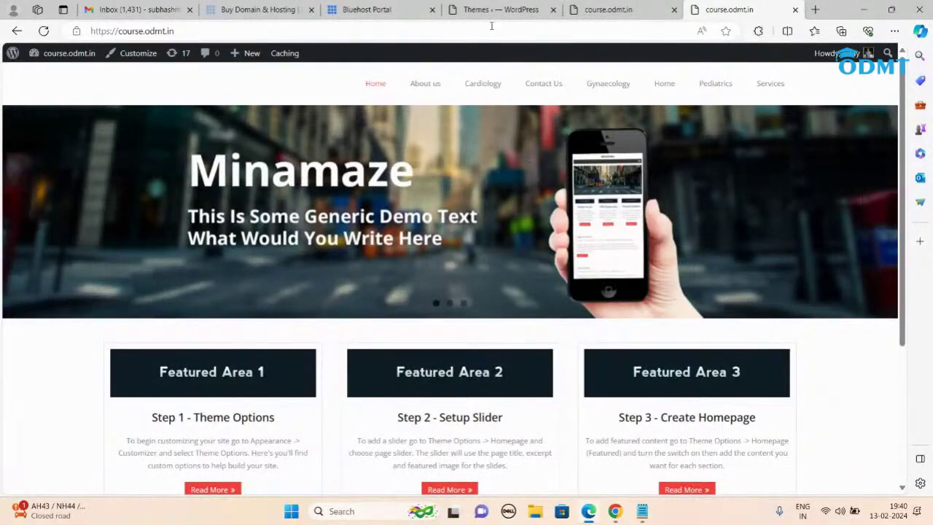
mouse_move(878, 212)
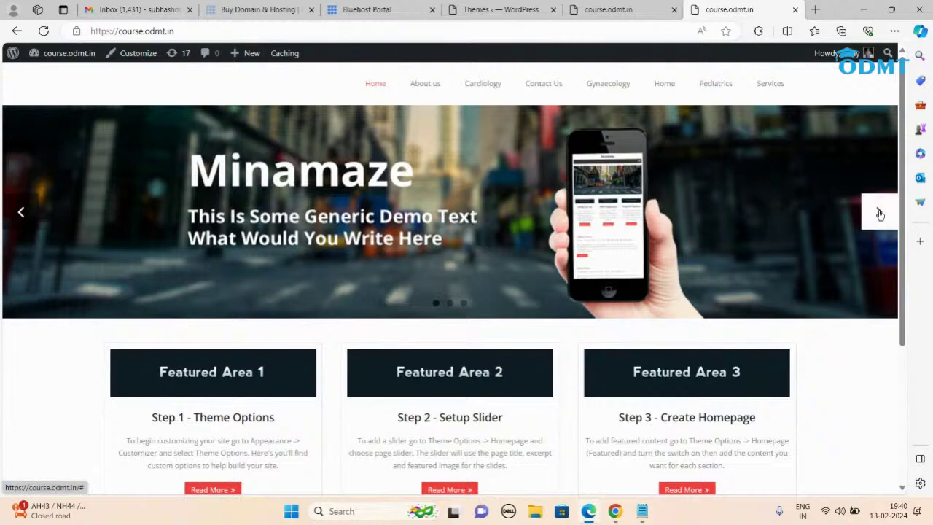
click(642, 511)
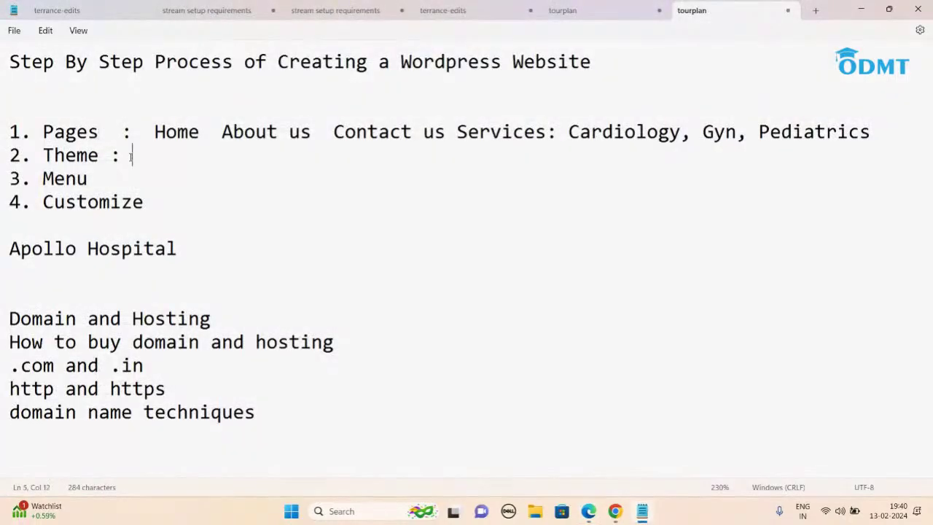
Step: Minimize Notepad to reveal the Minamaze-styled course.odmt.in homepage
click(862, 11)
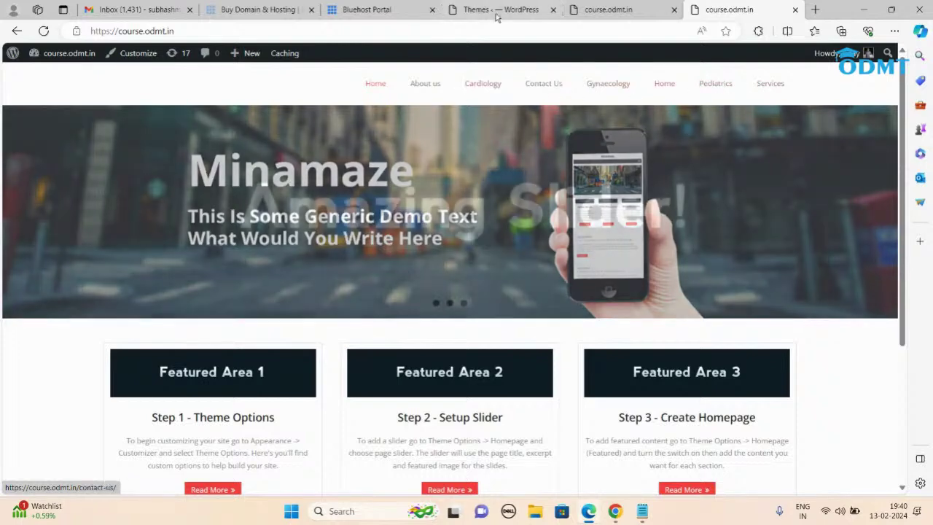
Step: Return to the Themes admin tab and go to Appearance > Menus
click(497, 10)
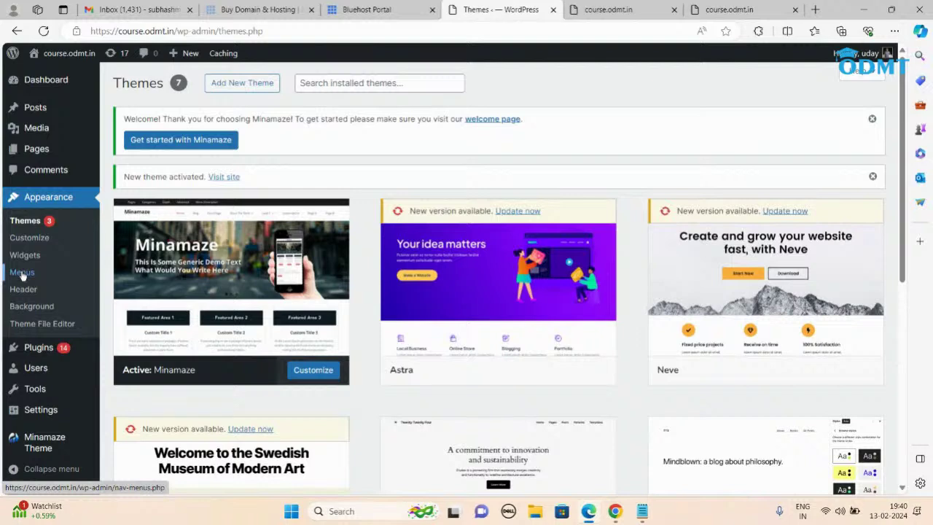
click(22, 272)
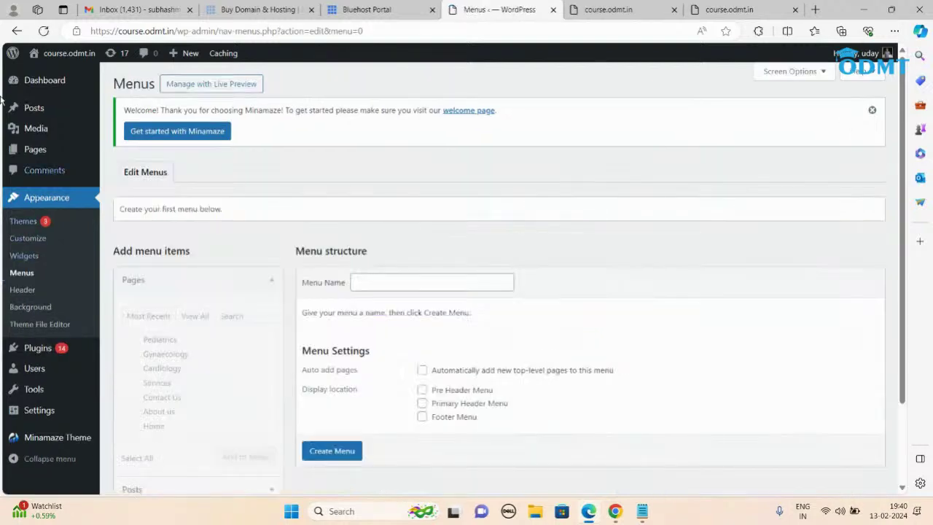
Step: Create a new menu named 'abc'
click(374, 280)
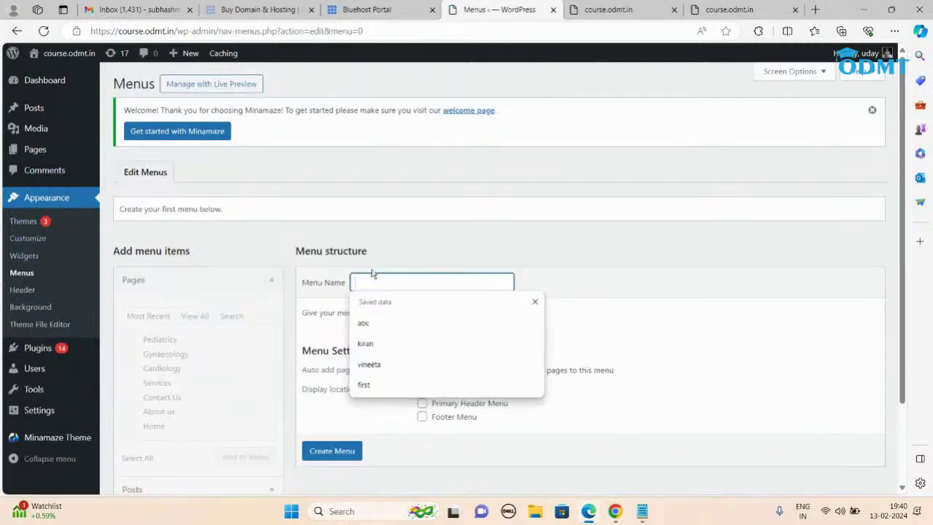
click(370, 324)
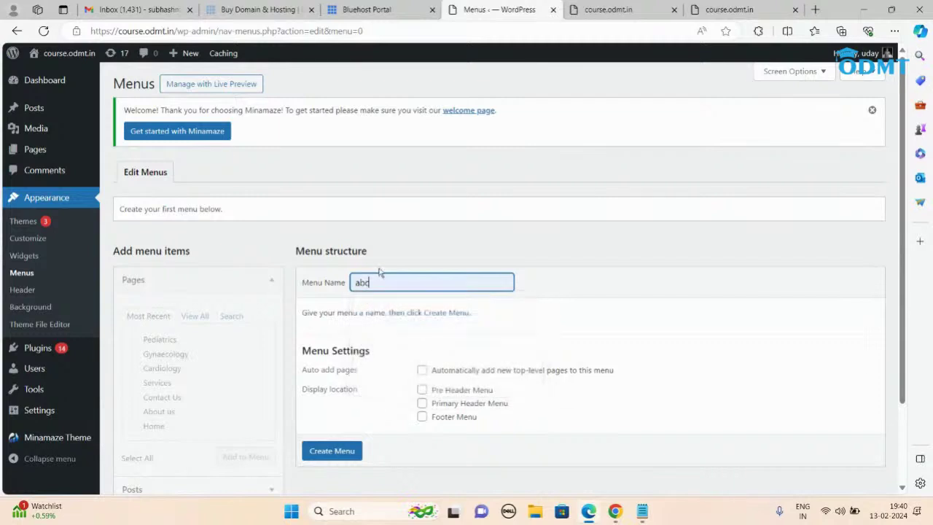
click(332, 450)
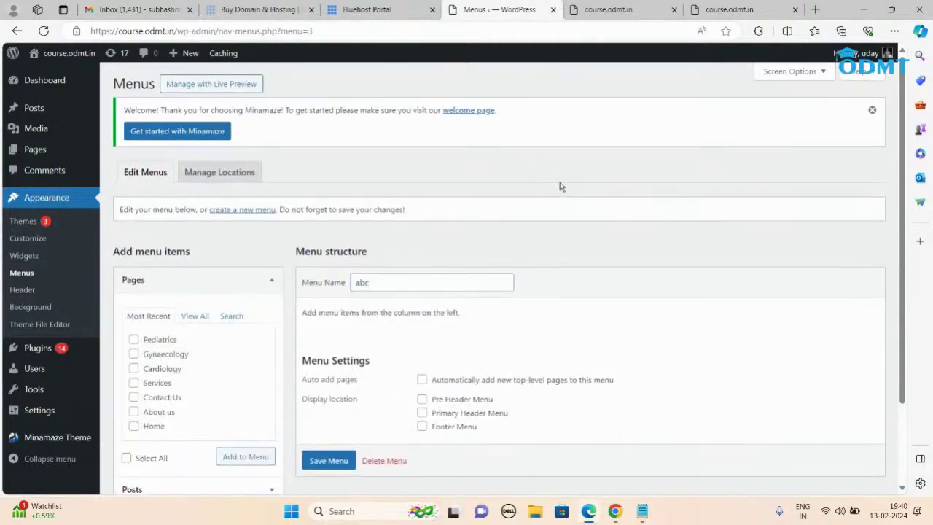
scroll(559, 186, down, 2)
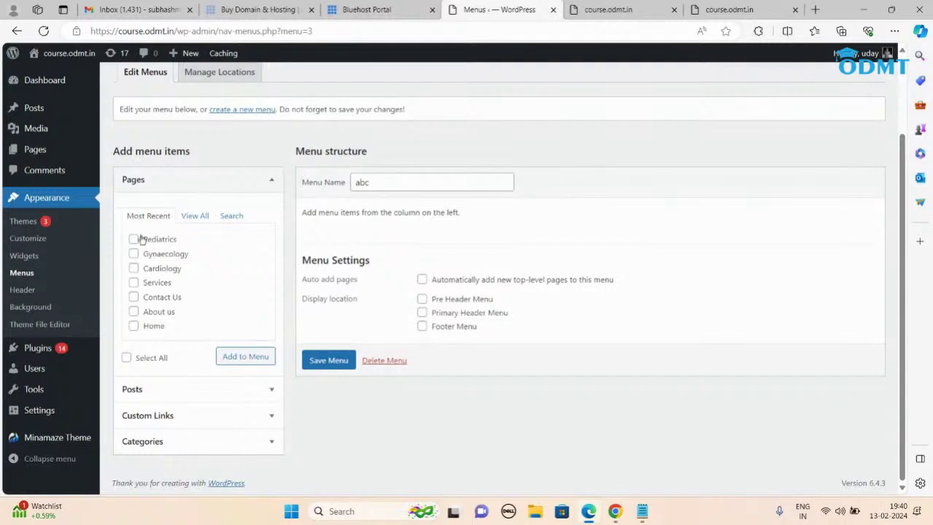
Step: Add all pages except the duplicate Home to the abc menu
click(193, 215)
scroll(184, 275, down, 1)
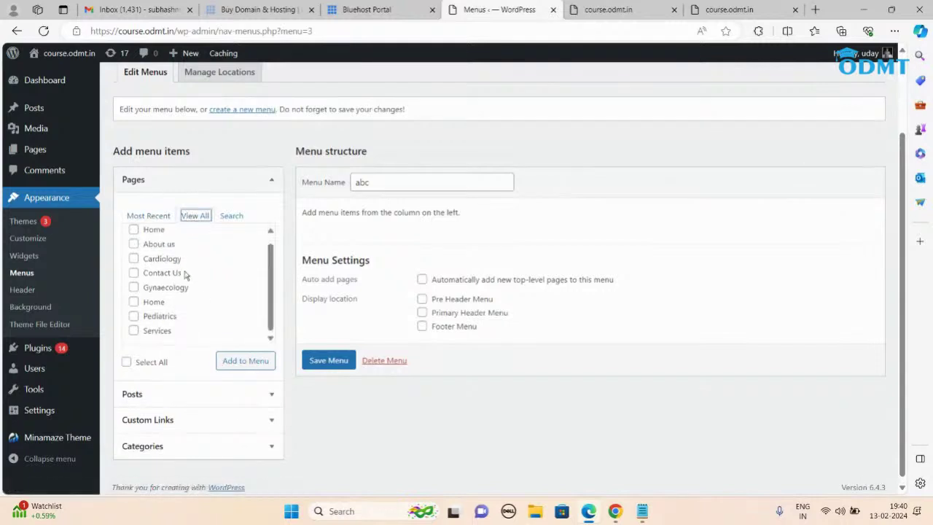
click(126, 362)
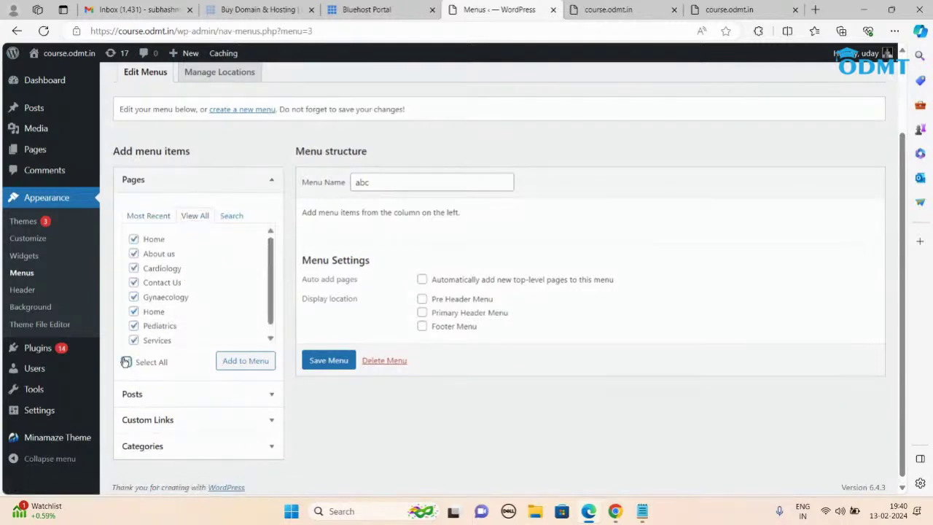
click(133, 312)
scroll(217, 290, down, 1)
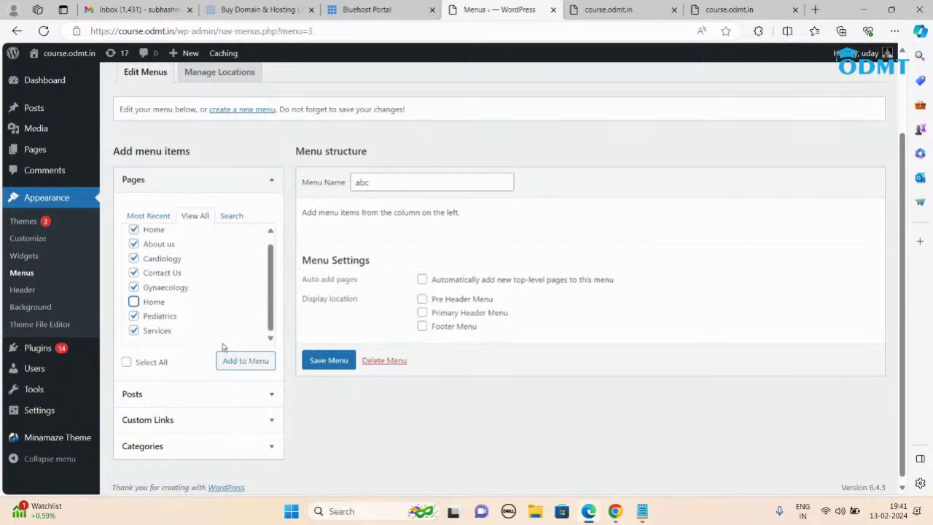
click(246, 360)
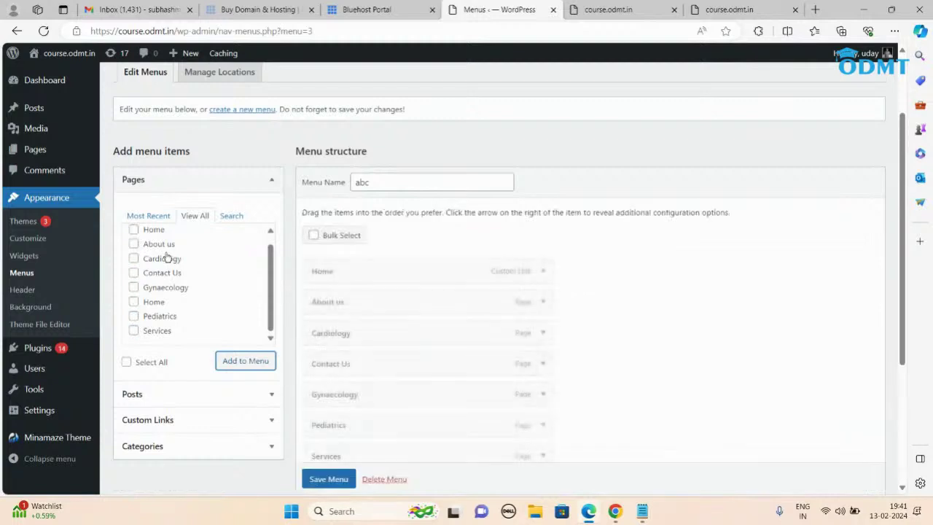
scroll(428, 252, down, 1)
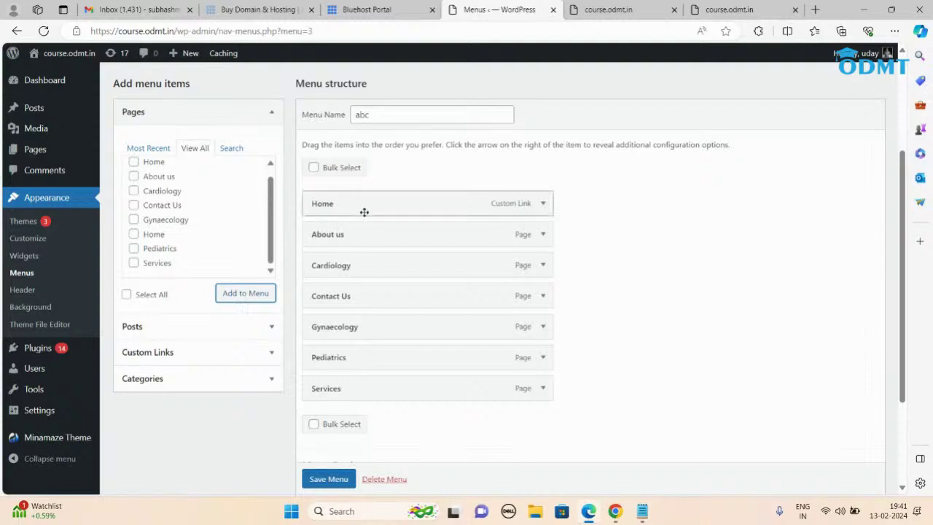
scroll(377, 235, down, 1)
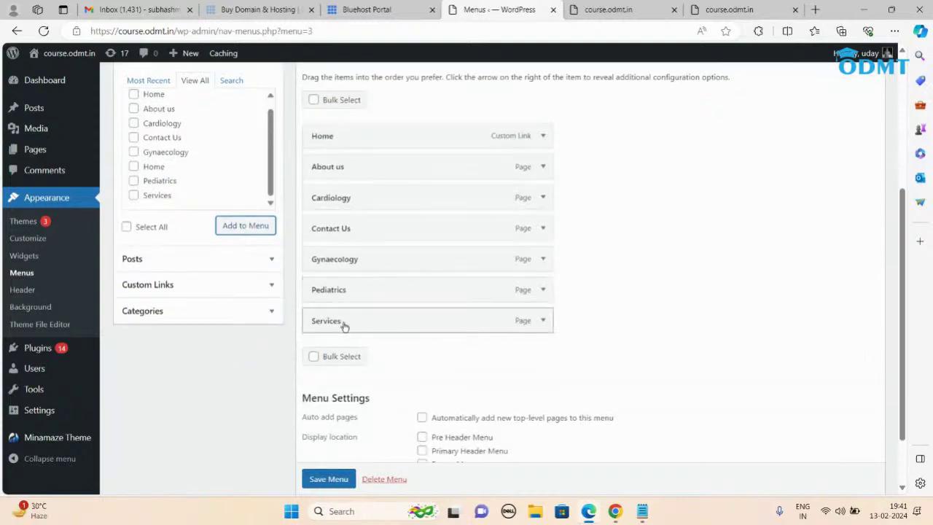
Step: Move Services below About us, nest the specialty pages under it, keep Contact Us top-level, and save
drag(348, 321, 346, 199)
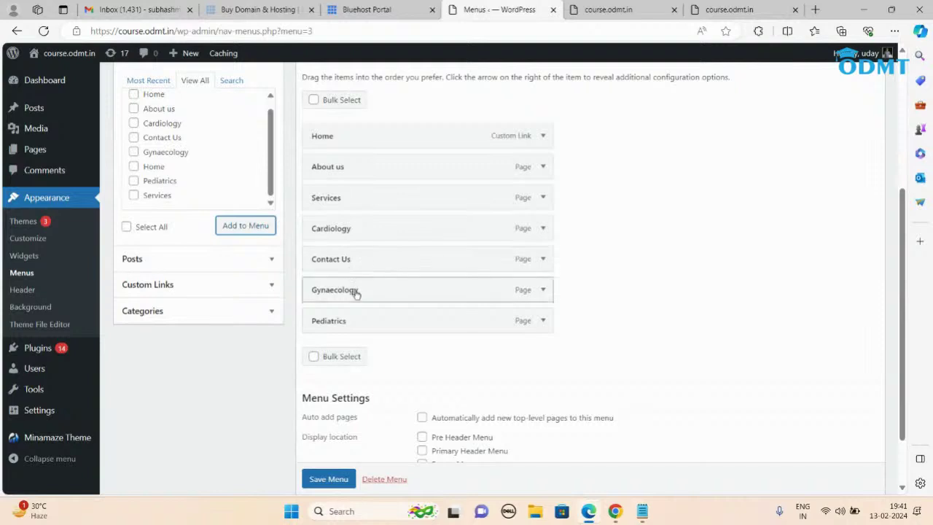
drag(352, 290, 352, 326)
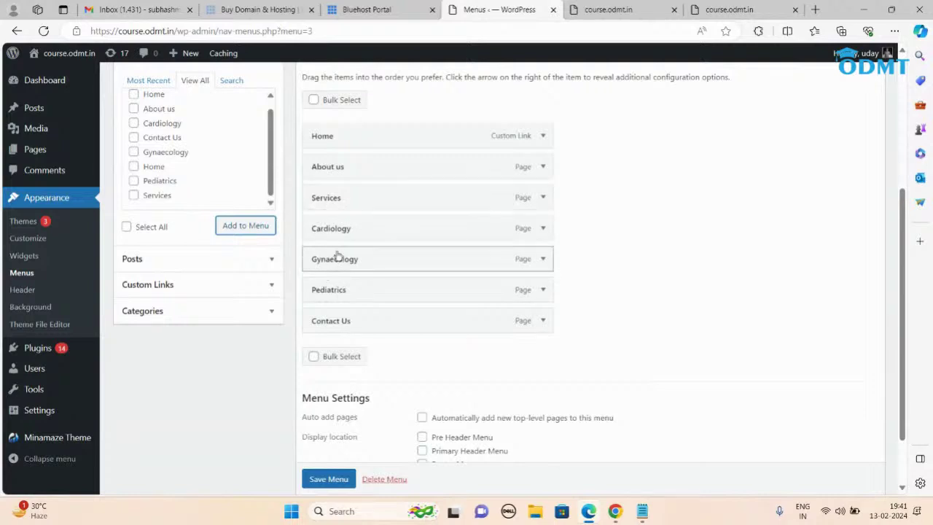
drag(342, 230, 366, 291)
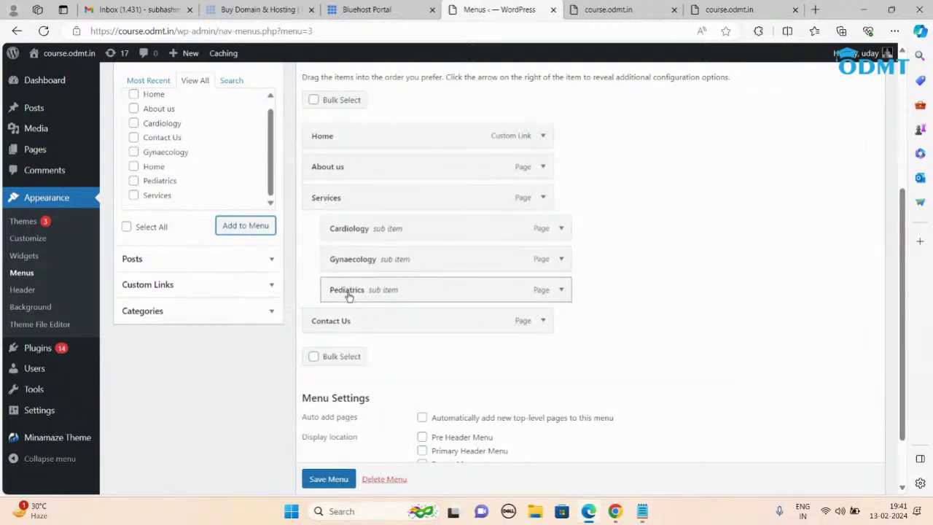
drag(325, 325, 397, 321)
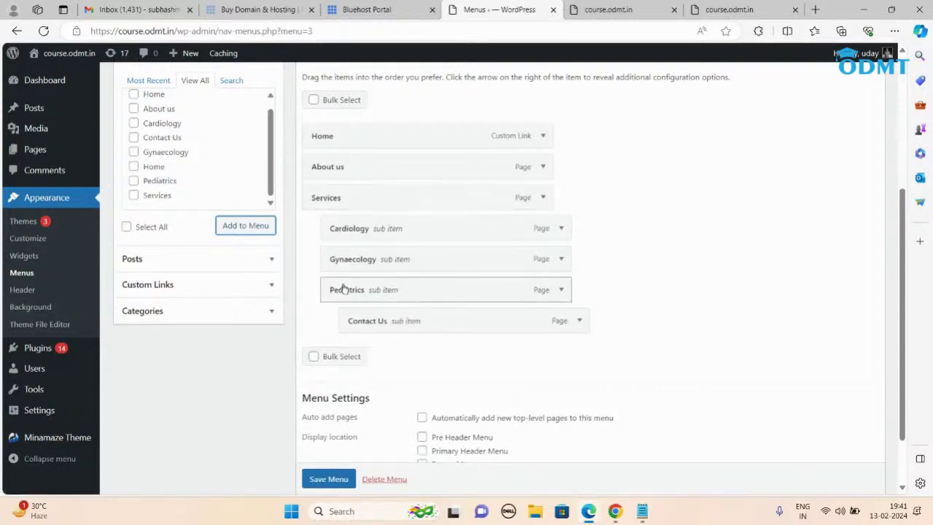
drag(469, 322, 436, 326)
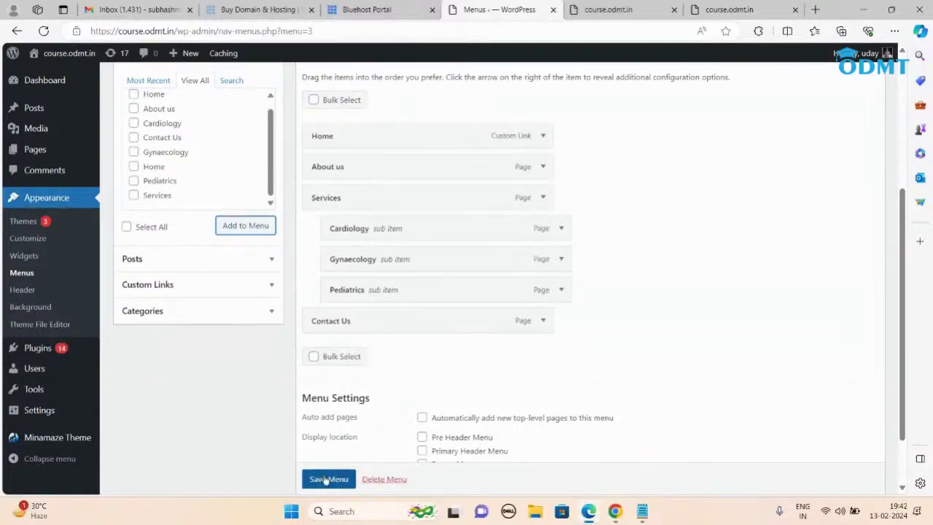
scroll(332, 477, down, 1)
click(337, 460)
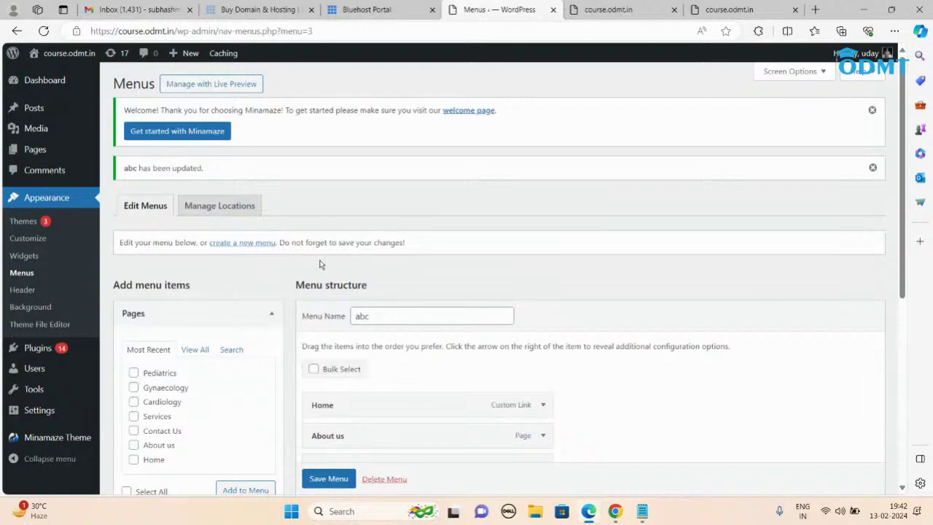
Step: Reload the live site to check the menu, then find the Customize step in the notes
click(721, 13)
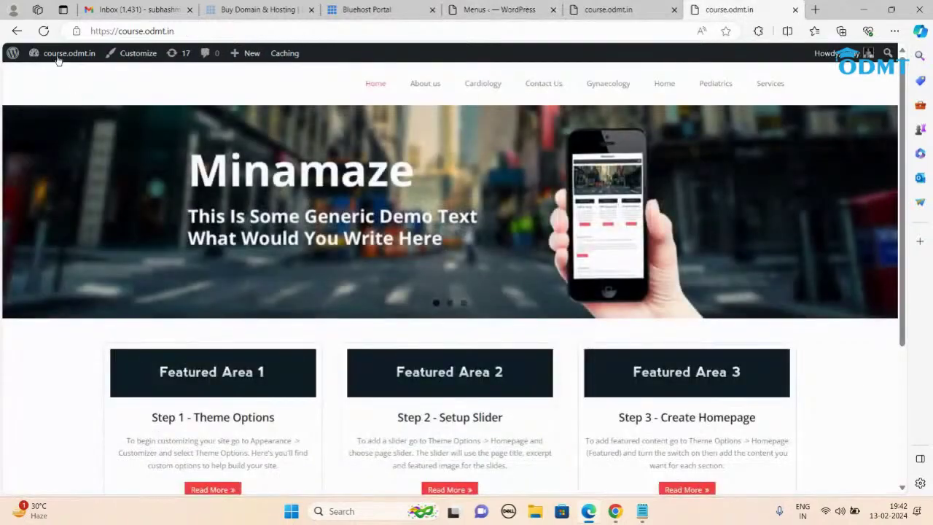
click(44, 31)
click(641, 510)
click(151, 203)
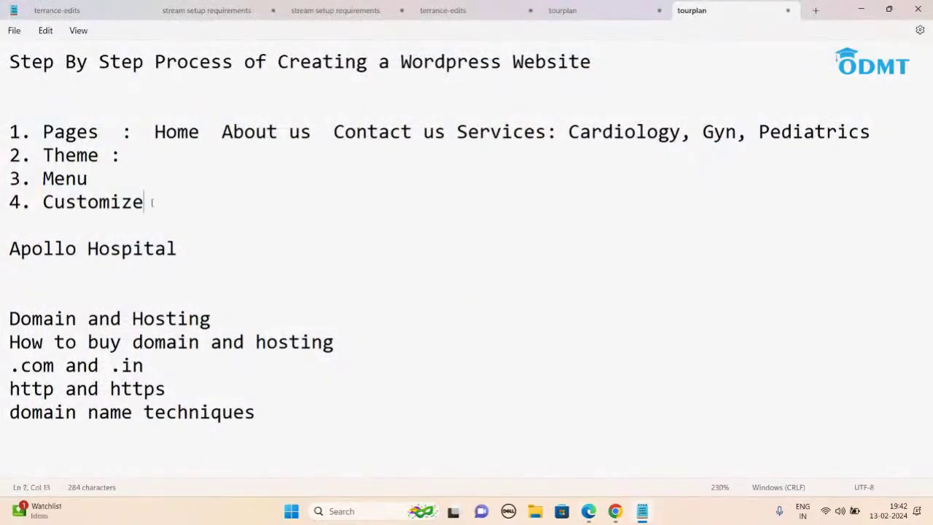
Step: Minimize Notepad to show the live course.odmt.in homepage again
click(863, 9)
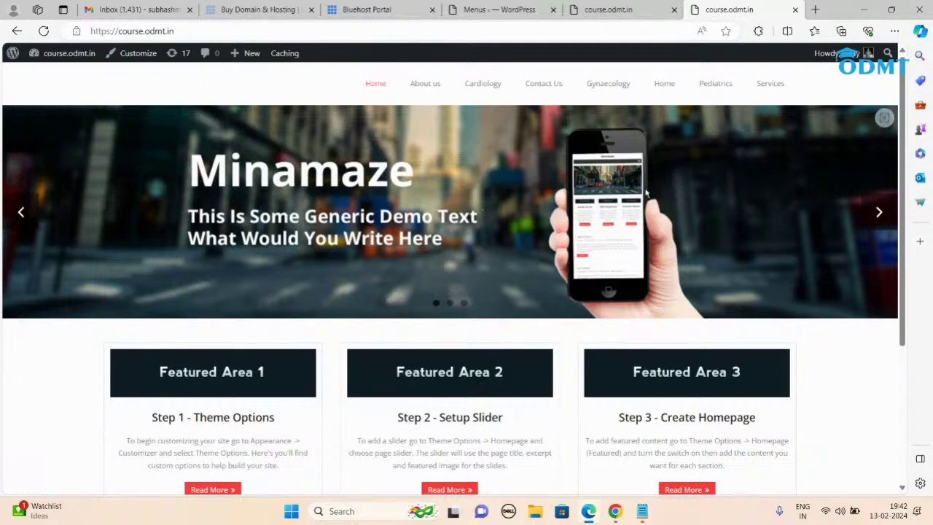
Step: Review the notes and live homepage, then switch back to the Menus admin tab with Ctrl+4
click(642, 511)
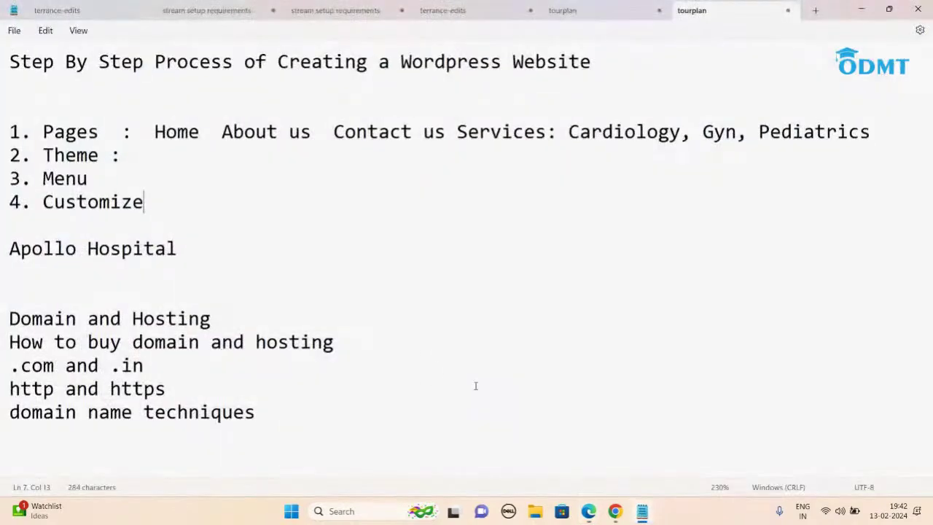
click(861, 10)
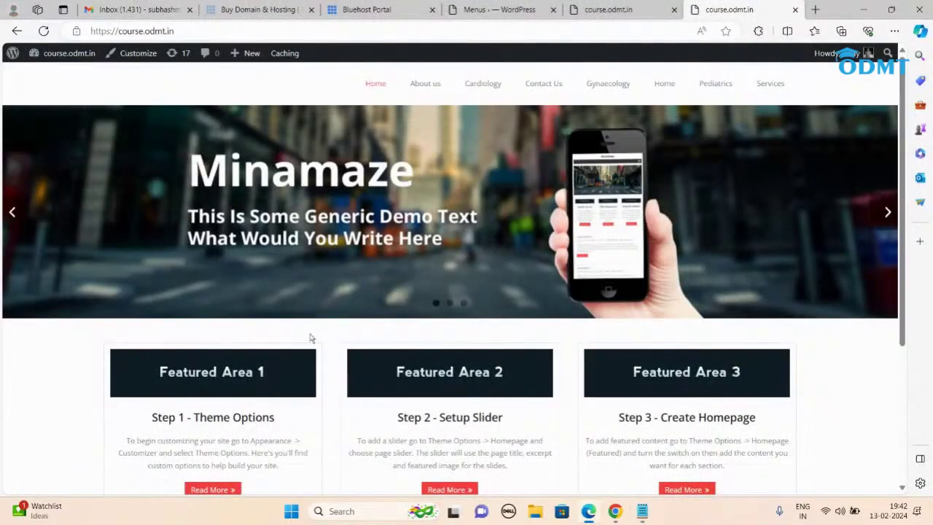
scroll(569, 292, down, 3)
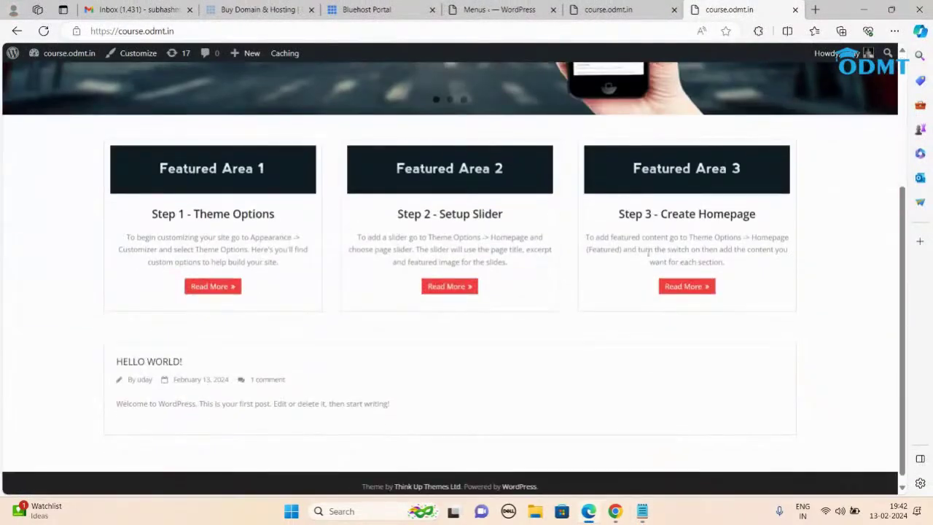
scroll(481, 433, up, 3)
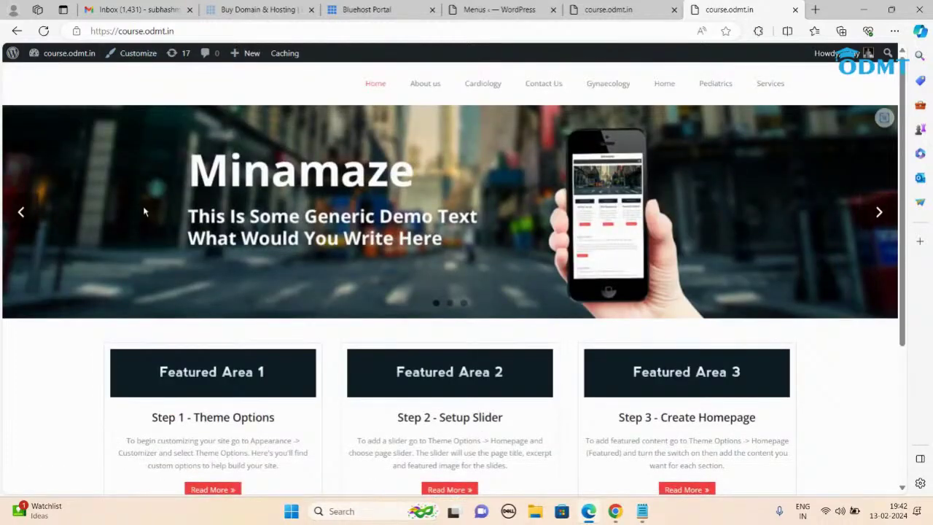
key(ctrl+4)
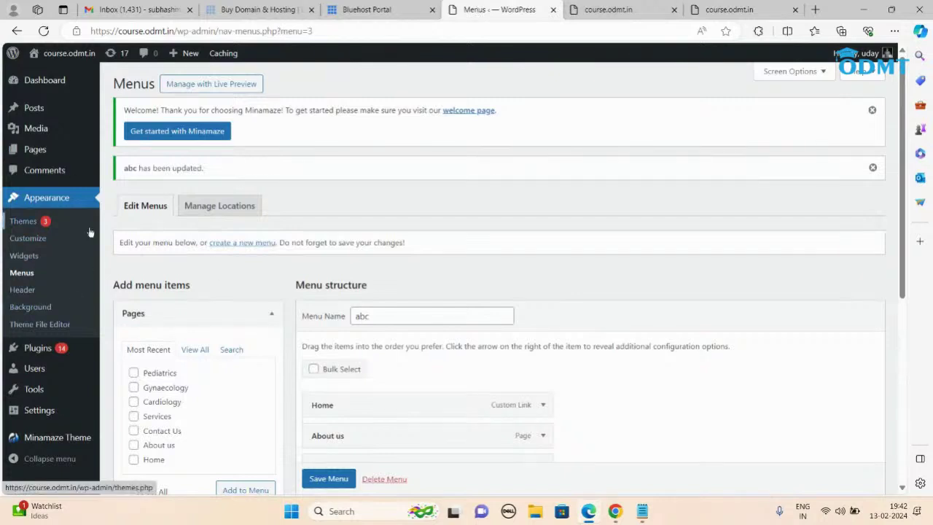
Step: In Customize > Site Identity, set title 'Apollo Hospital' and tagline 'Best Hospital in HYD', then publish
click(19, 243)
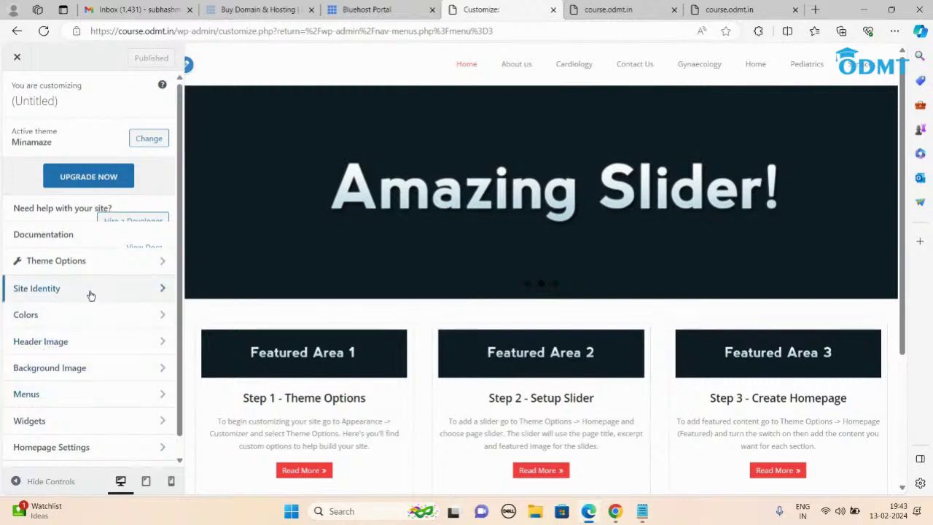
click(90, 295)
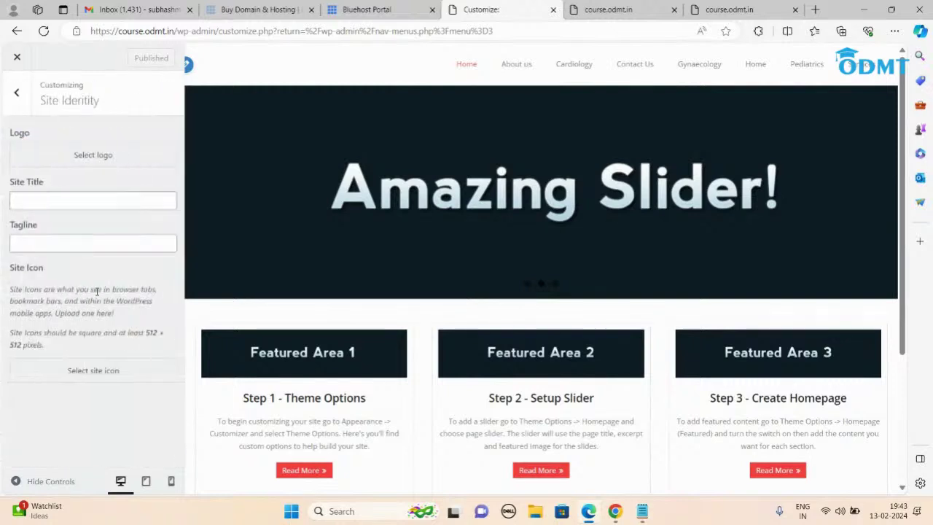
click(65, 205)
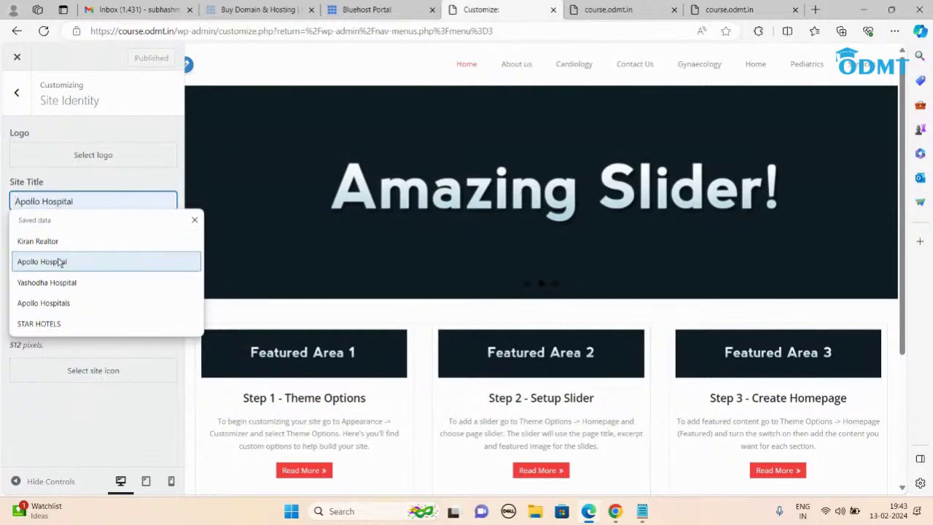
click(61, 262)
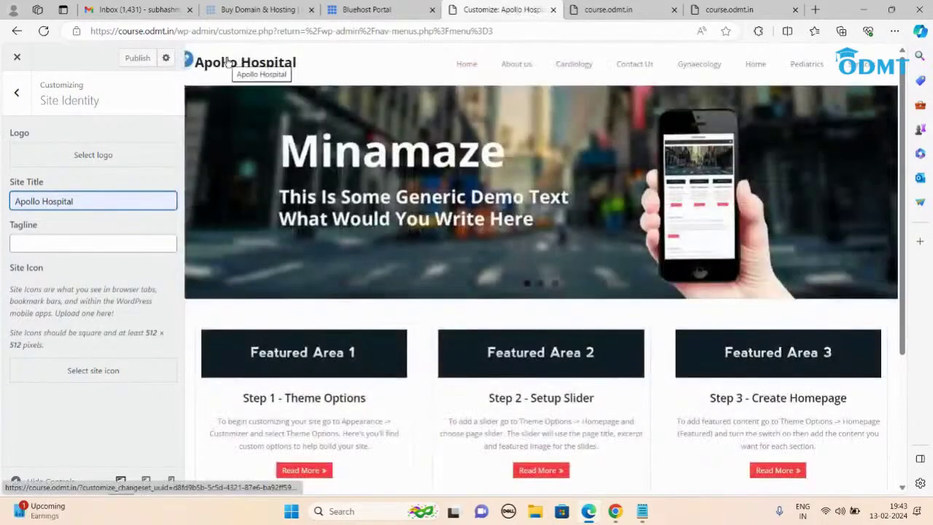
click(90, 241)
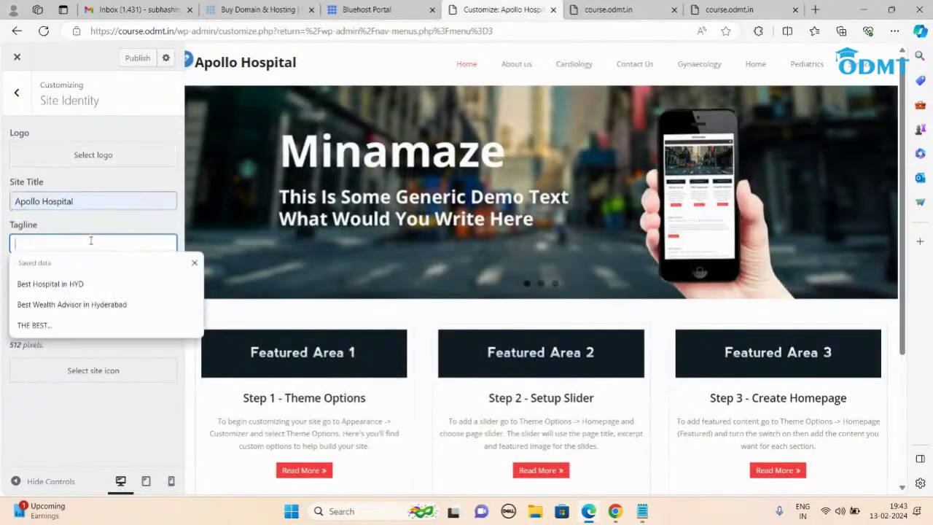
click(75, 285)
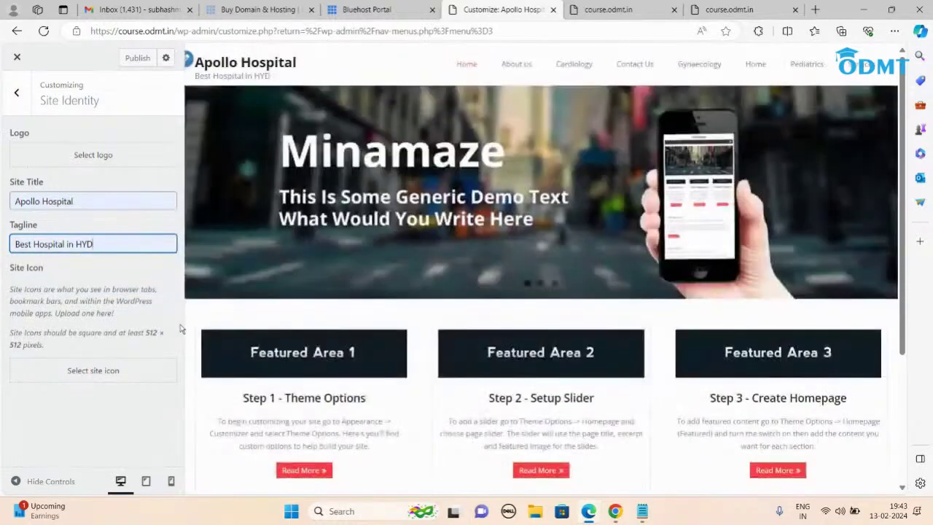
click(137, 61)
key(ctrl+9)
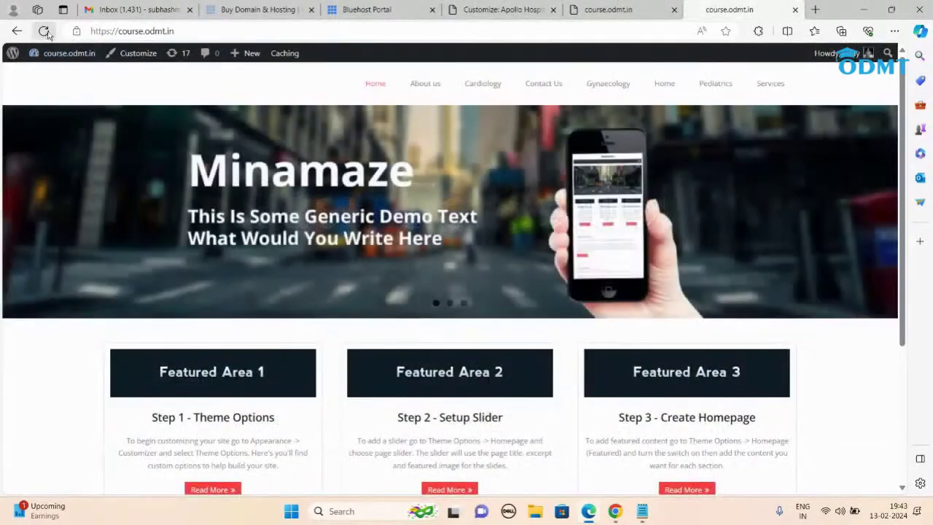
Step: Reload the live site to confirm the Apollo Hospital title and tagline, then return to the main Customizer panel
click(44, 30)
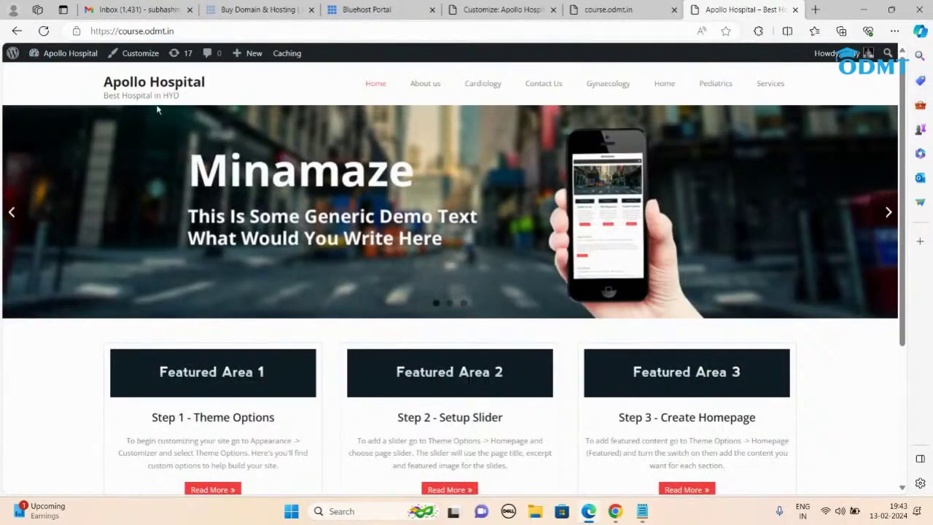
click(503, 10)
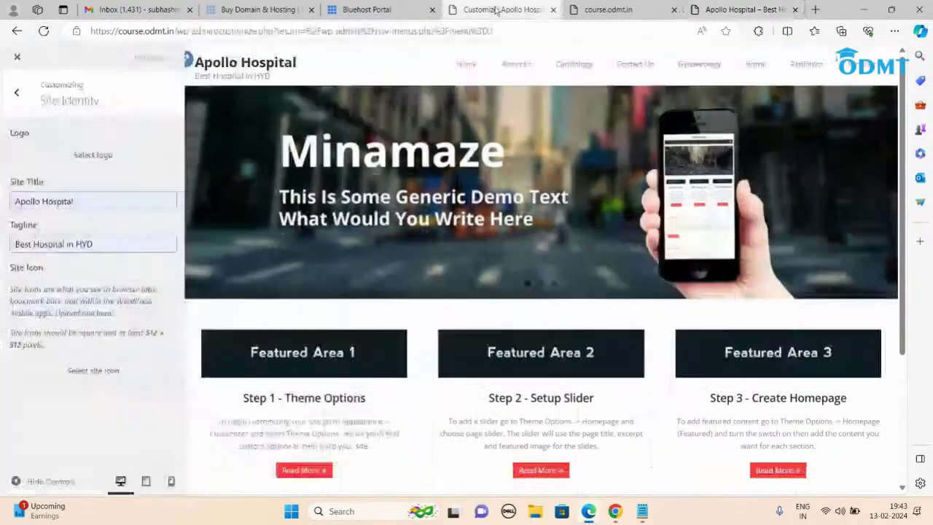
click(16, 91)
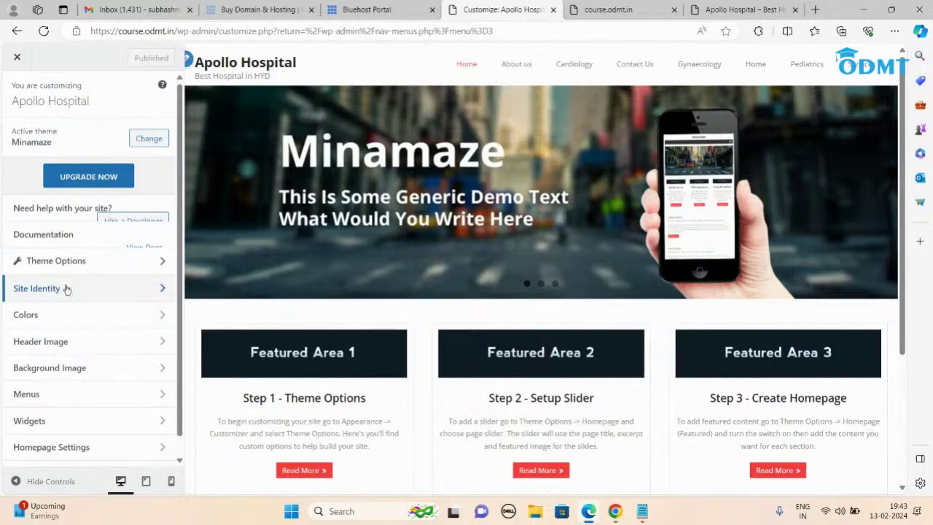
Step: Look at the background colour picker under Colors, then compare with the live site again
click(53, 316)
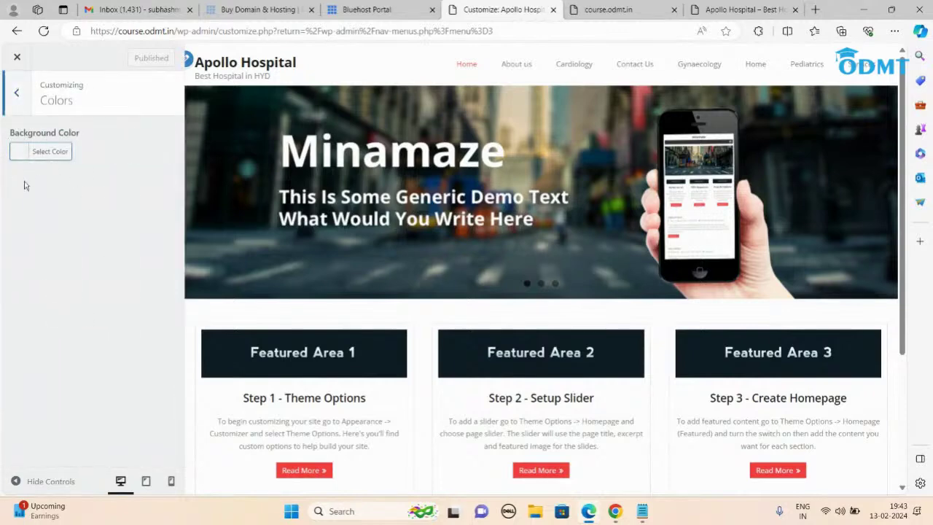
click(21, 151)
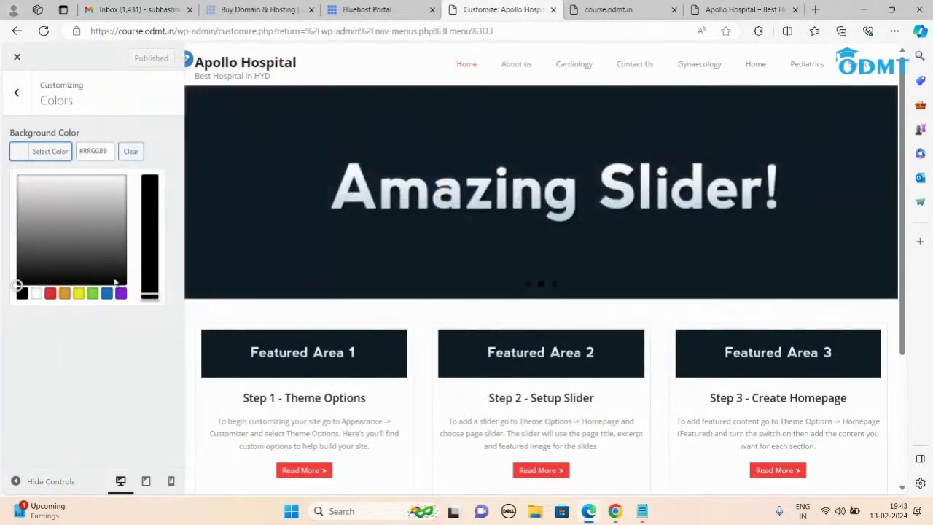
click(28, 102)
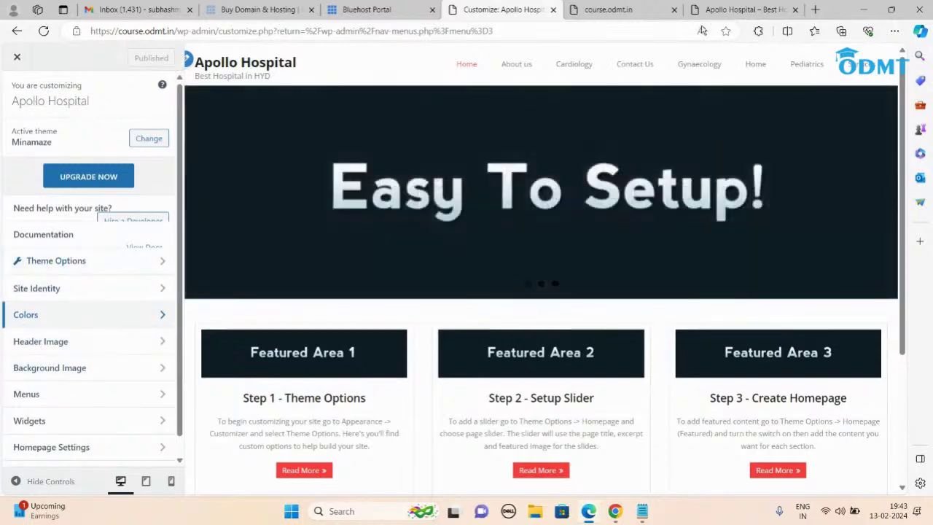
click(730, 10)
click(473, 9)
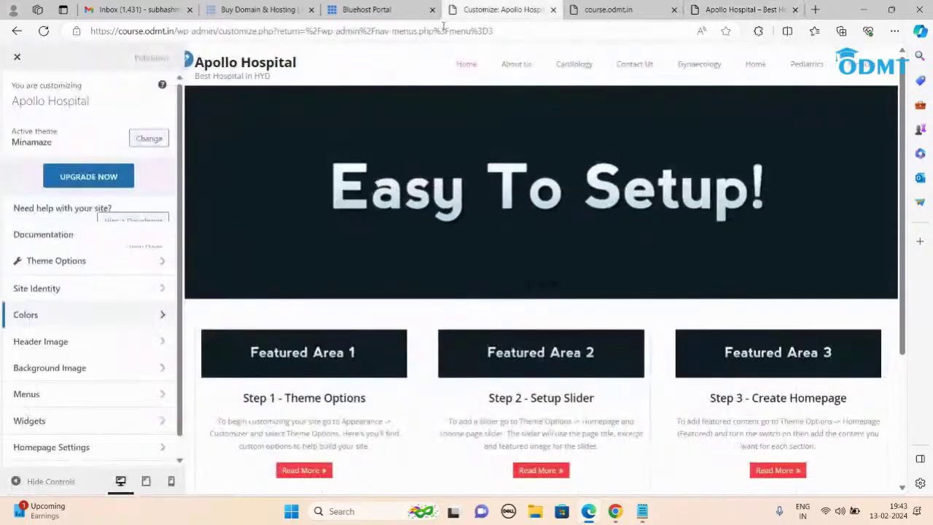
Step: Assign the abc menu to the Pre Header, Primary Header and Footer menu locations
click(52, 396)
click(92, 232)
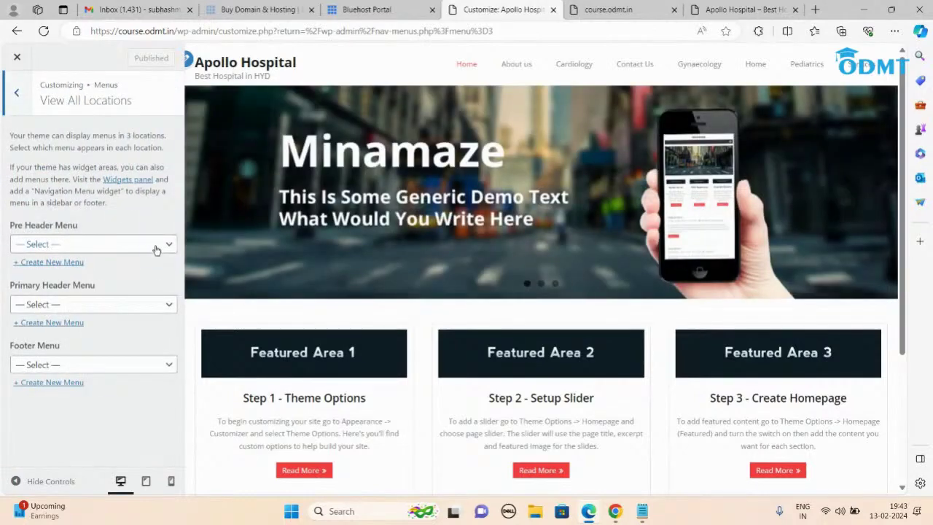
click(155, 250)
click(82, 272)
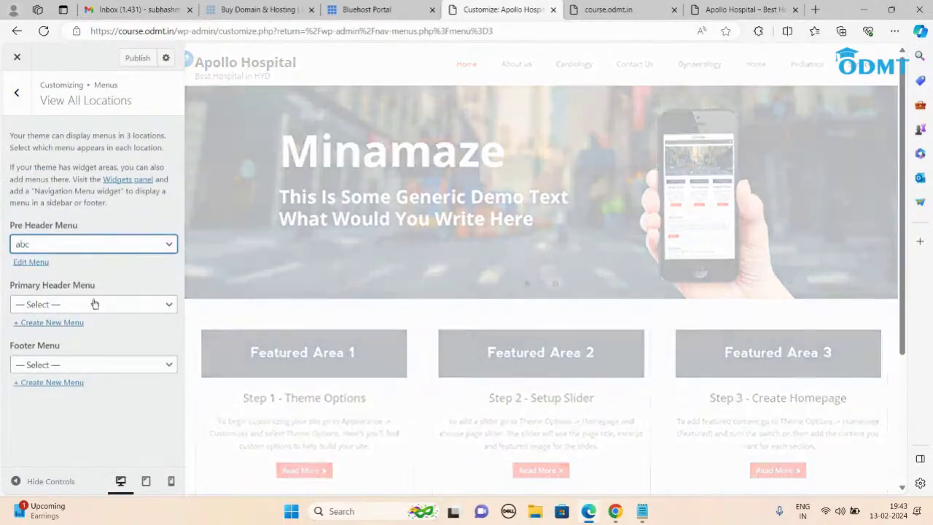
click(95, 304)
click(58, 328)
click(134, 368)
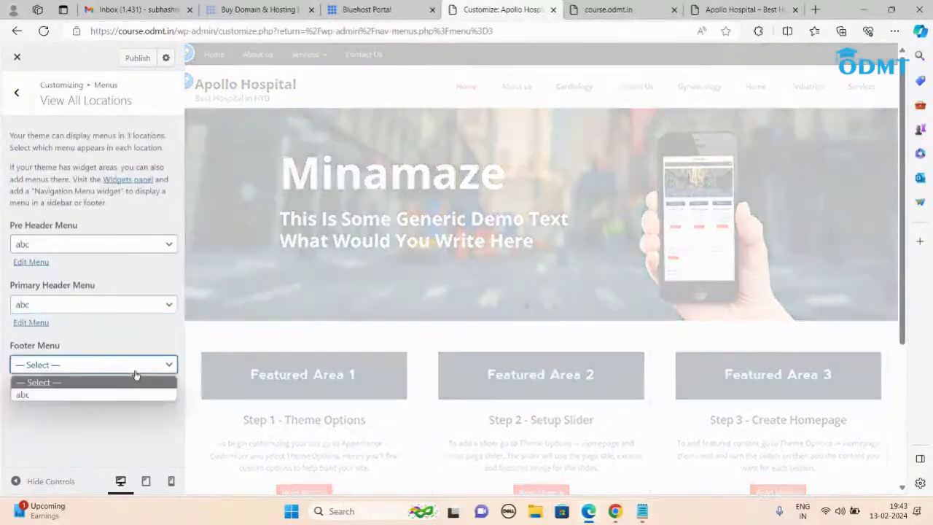
click(81, 394)
Step: Publish the menu location changes and reload the live site to check the new menu
click(140, 58)
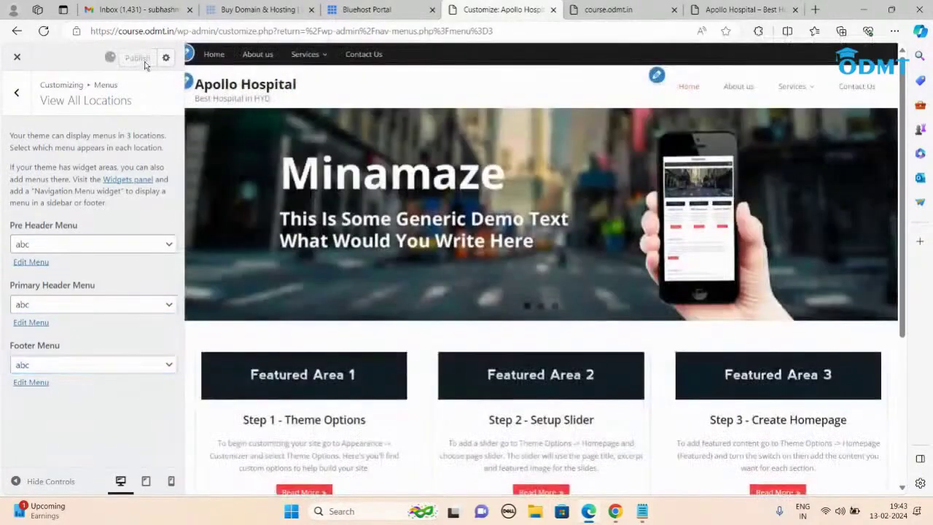
click(740, 9)
click(46, 32)
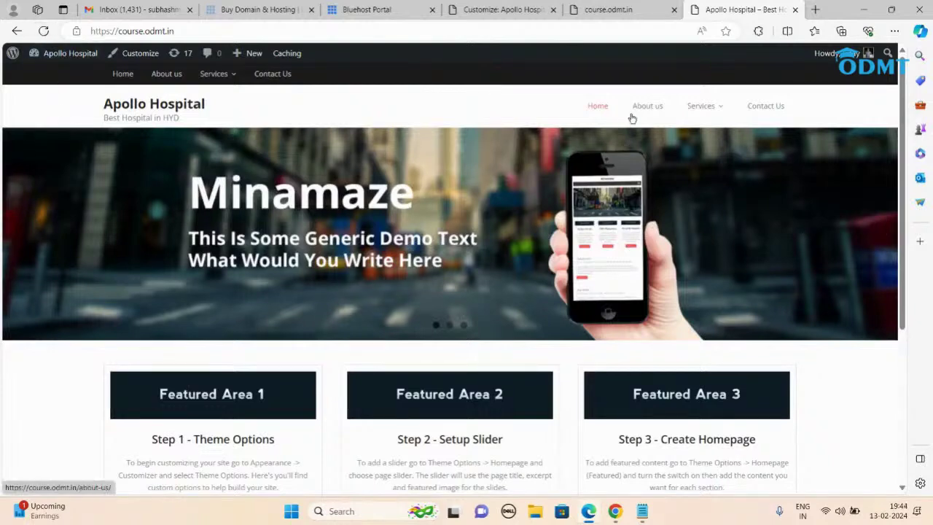
mouse_move(714, 110)
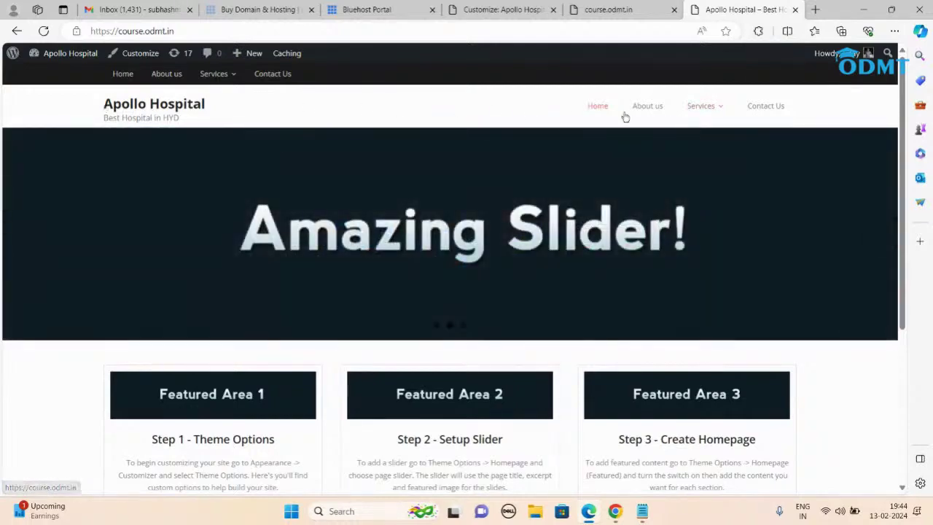
click(484, 9)
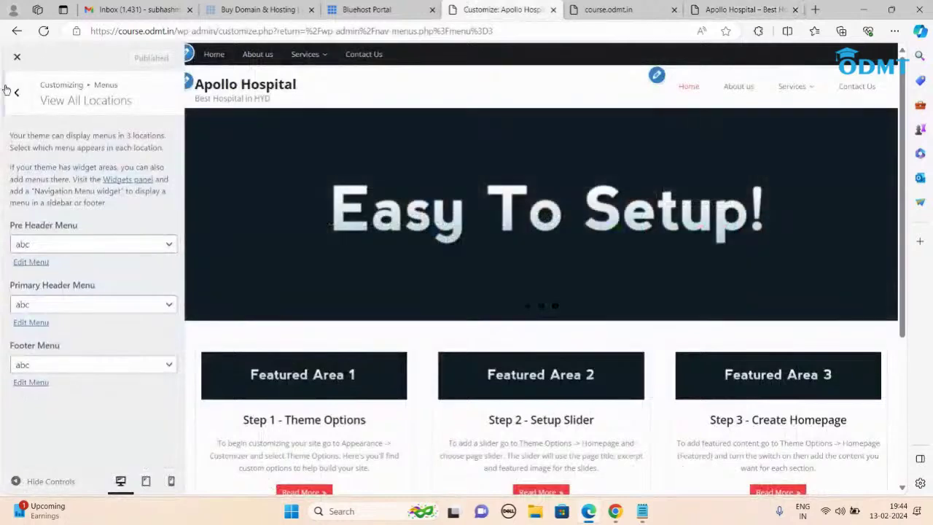
click(15, 93)
Step: Return to the Customizer's main panel and compare its preview with the live Apollo Hospital site
click(15, 93)
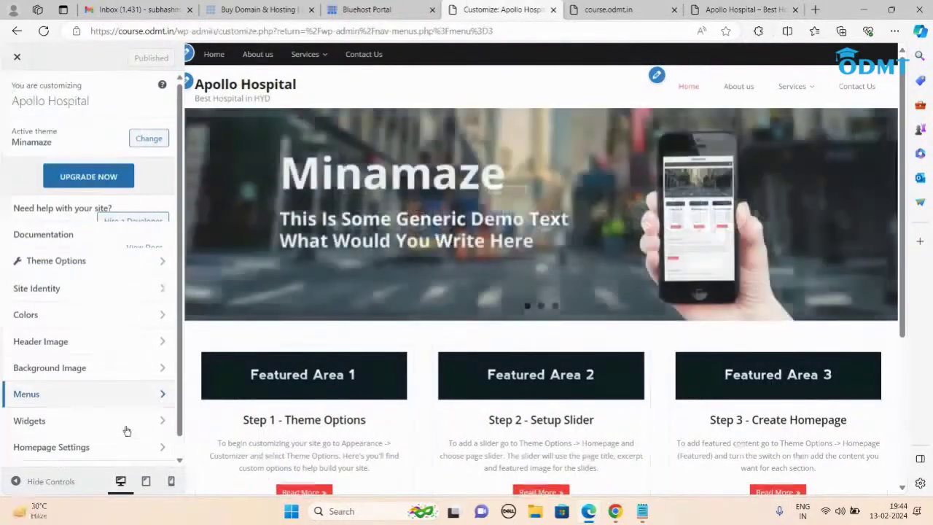
scroll(63, 393, down, 1)
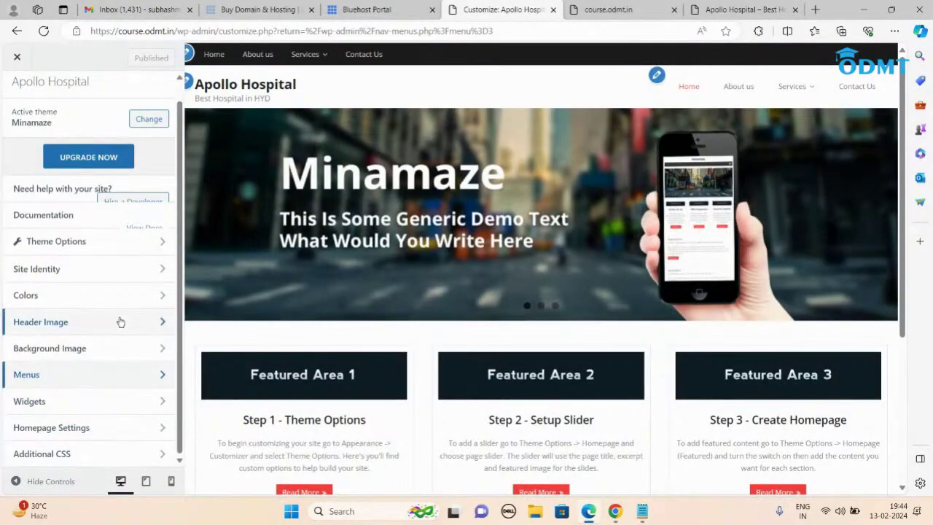
scroll(120, 321, up, 1)
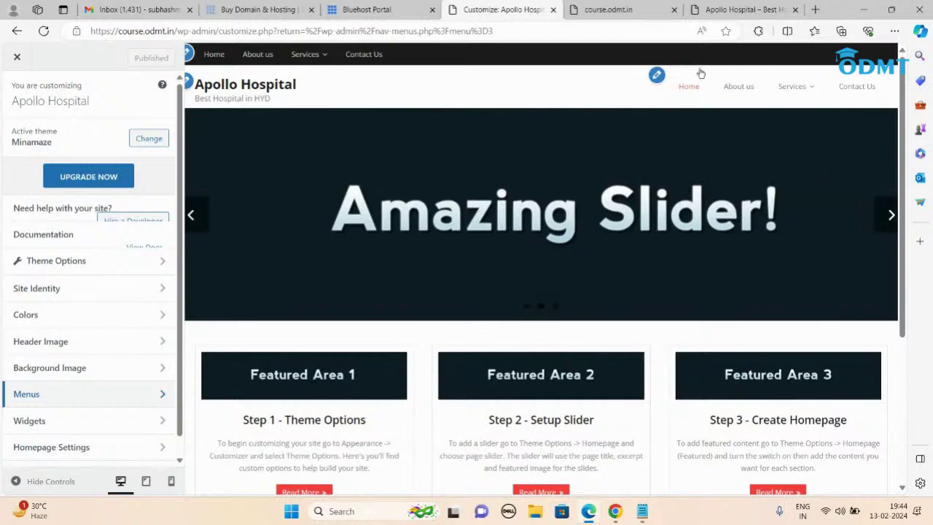
click(726, 10)
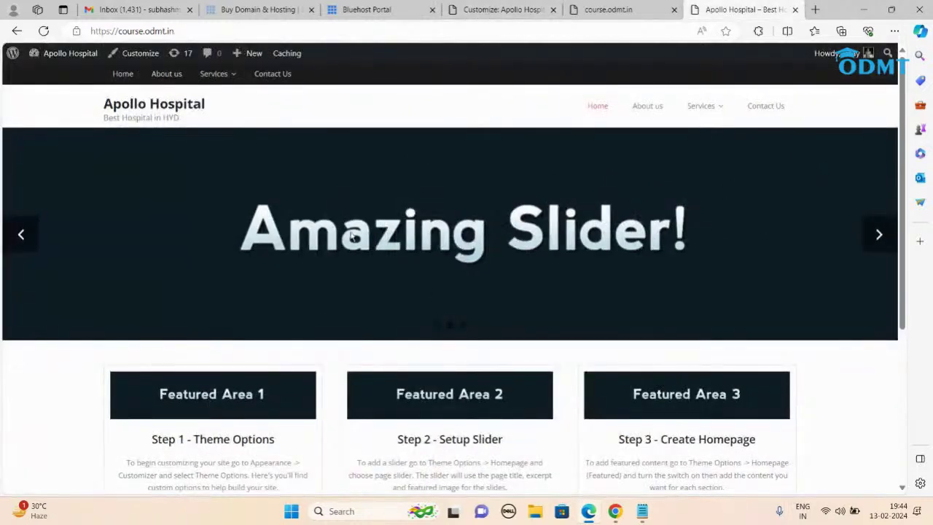
click(503, 10)
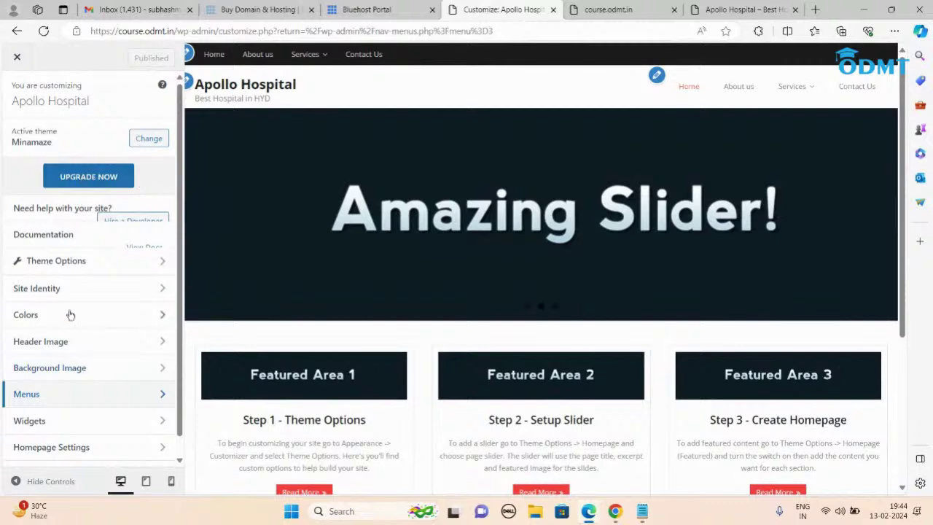
scroll(75, 313, down, 1)
scroll(75, 313, up, 1)
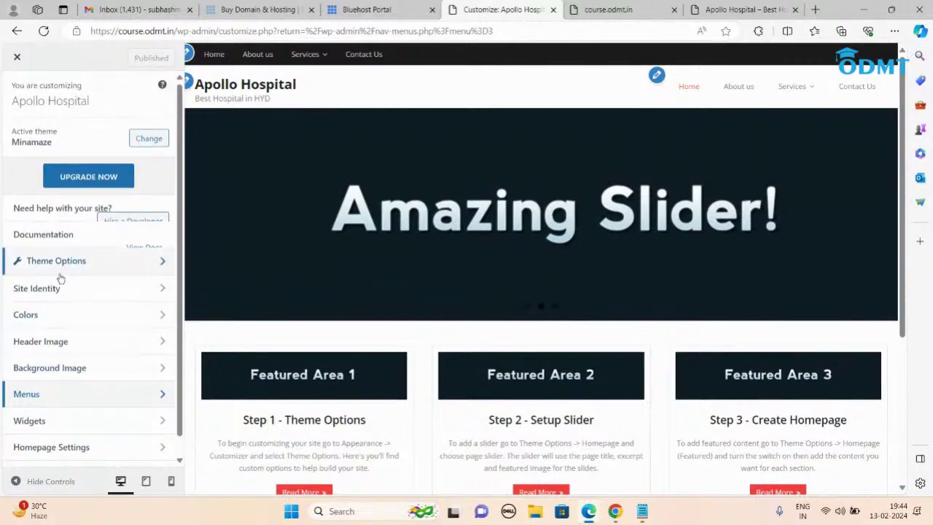
Step: Set the Minamaze Homepage slider option to Image Slider, review the empty Slide 1 fields, then view the live site
click(58, 263)
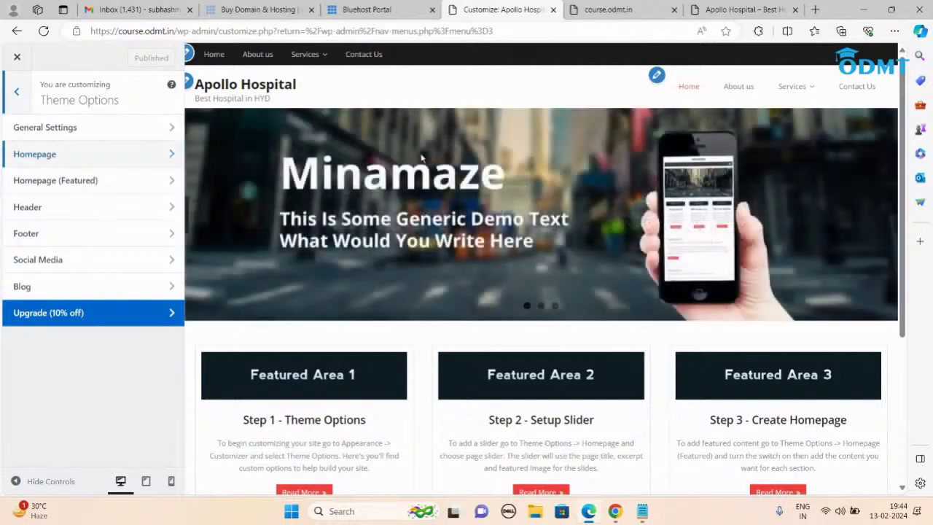
click(63, 161)
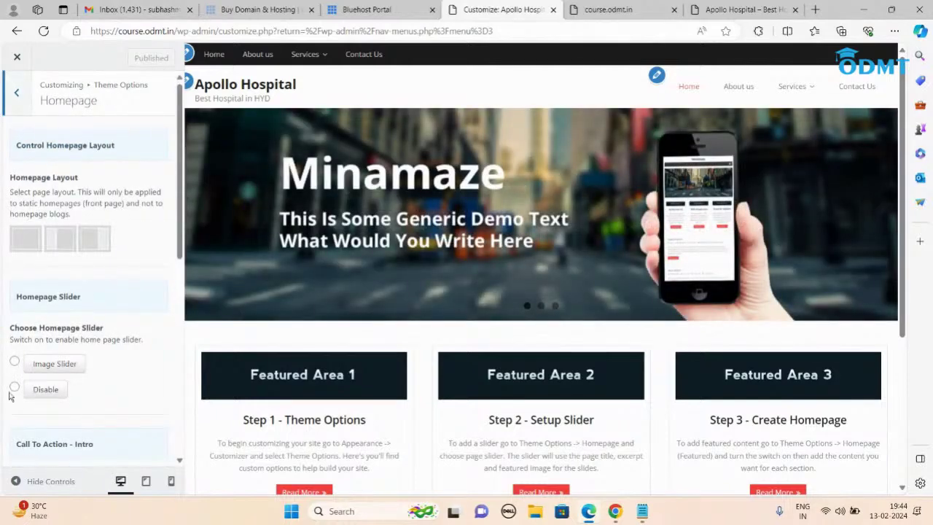
scroll(93, 356, down, 1)
click(14, 302)
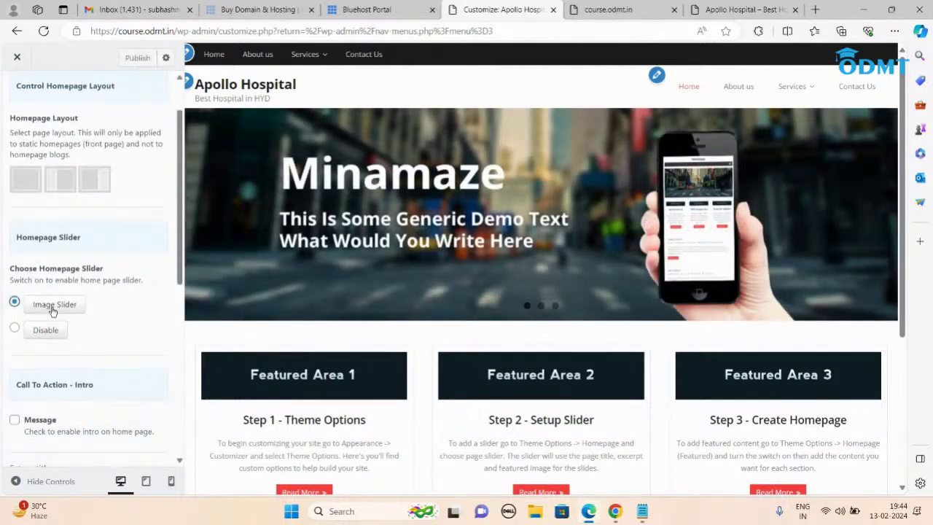
scroll(117, 313, down, 2)
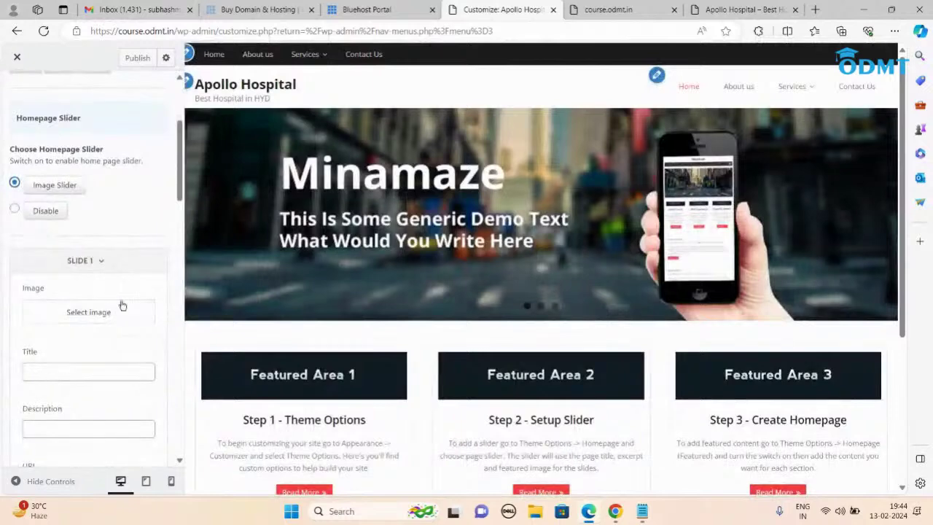
scroll(69, 325, down, 3)
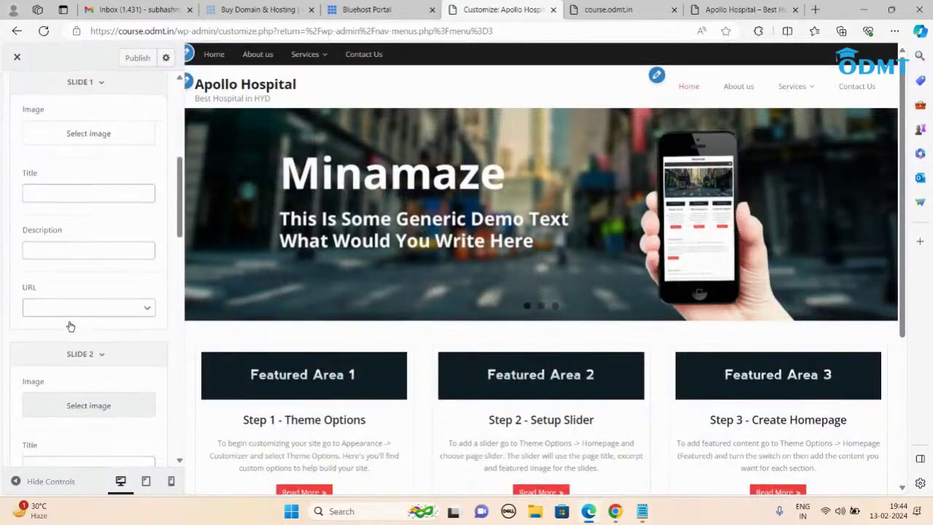
scroll(69, 325, up, 3)
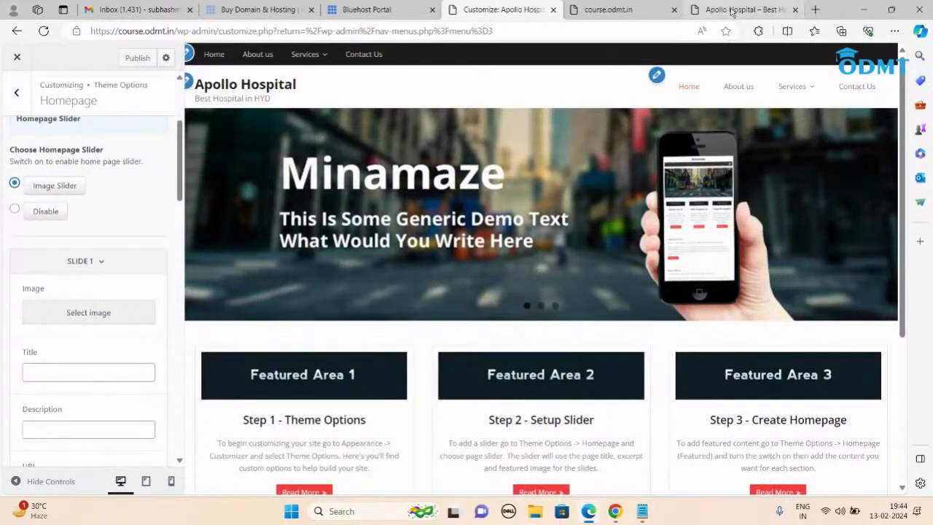
click(731, 11)
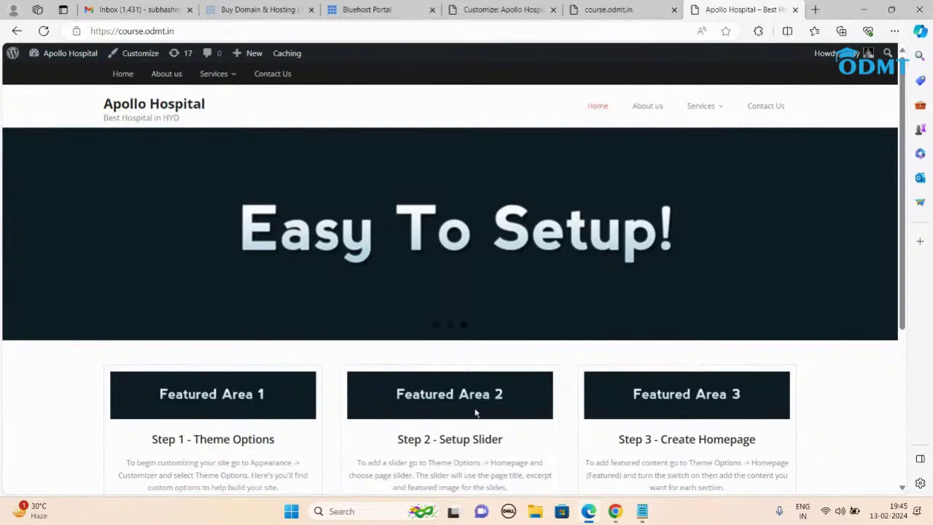
Step: Search Google for 'doctors' in a new tab and show the image results
click(815, 10)
text(google.com)
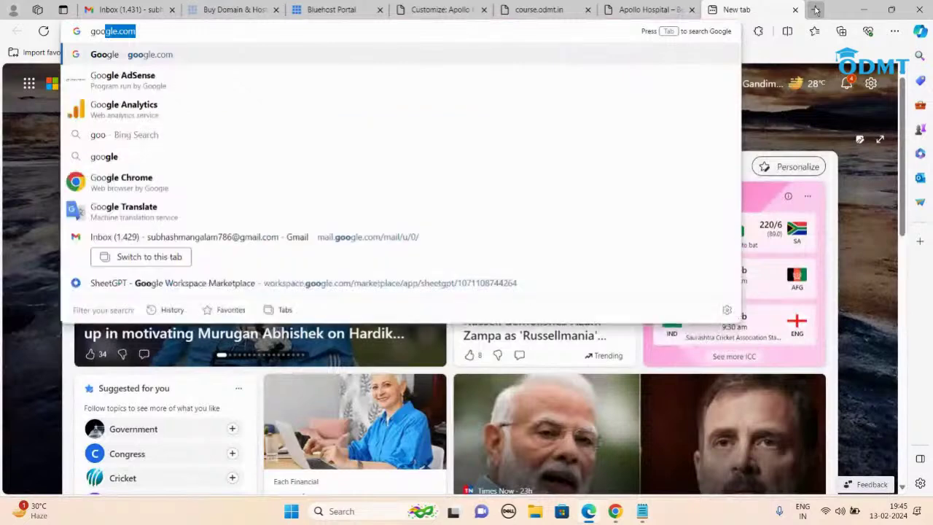
key(Return)
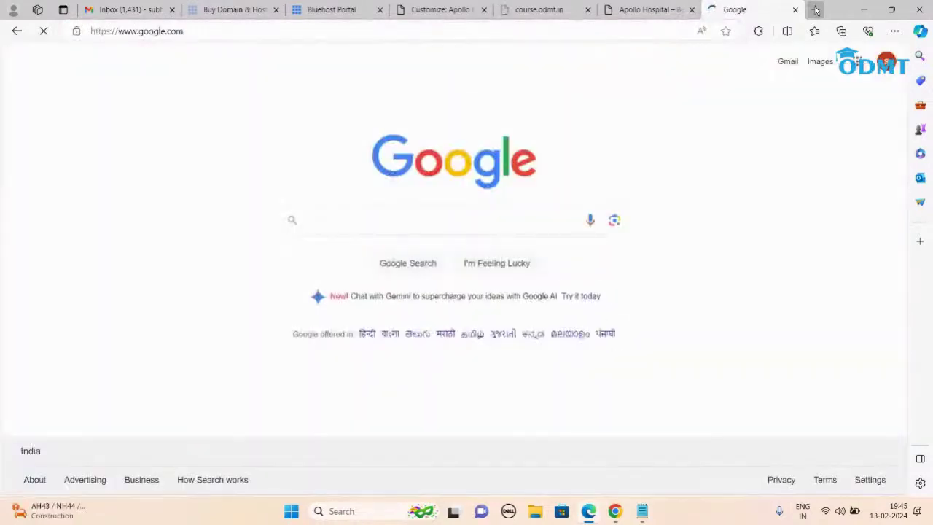
text(doctors)
key(Return)
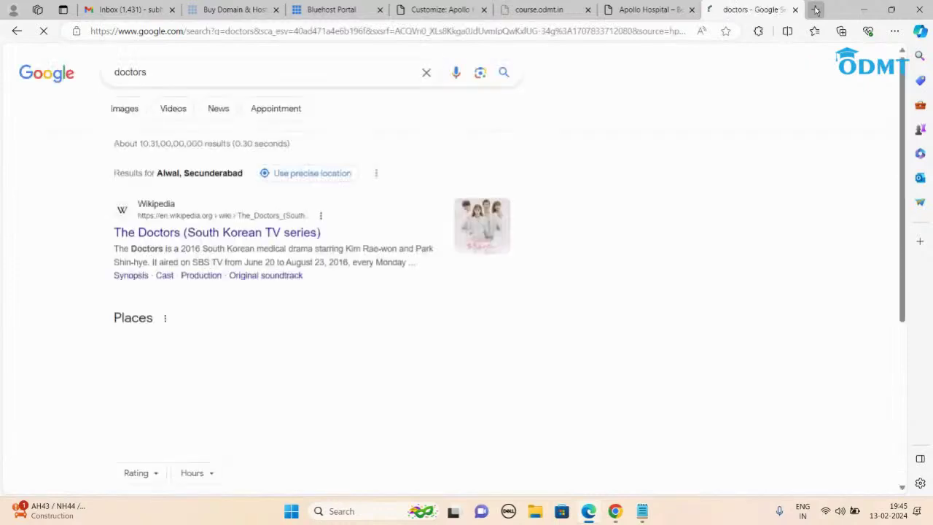
click(124, 108)
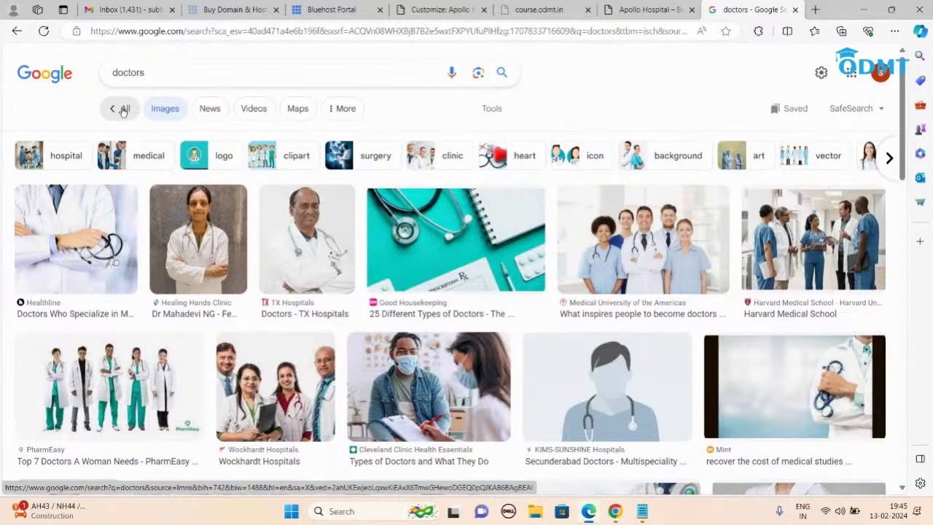
click(816, 11)
Step: Search the web for 'pixels', open the Pexels homepage, and browse its free stock photos
text(pixels)
key(Return)
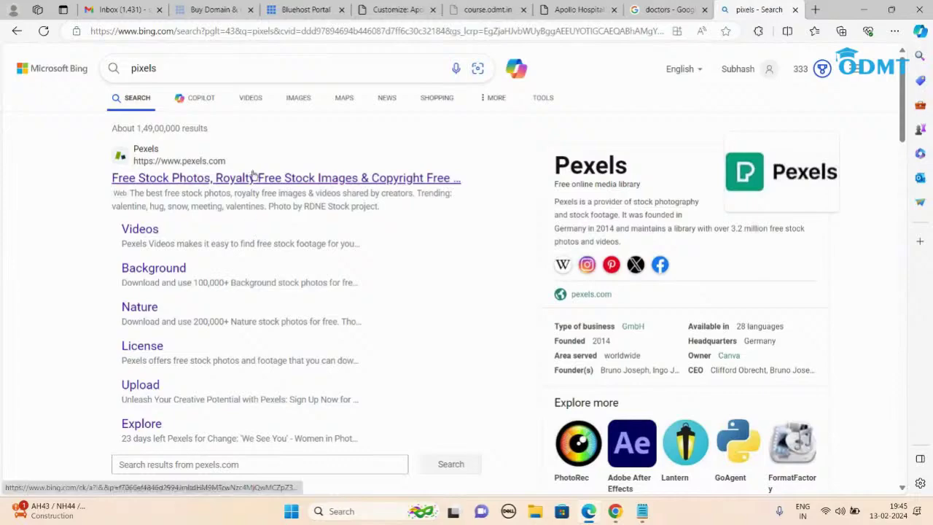
click(256, 180)
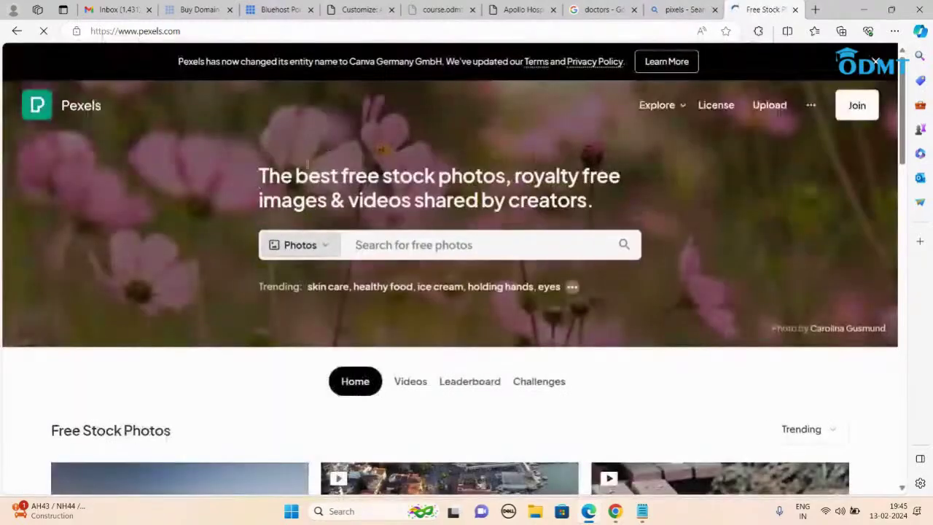
scroll(520, 271, down, 15)
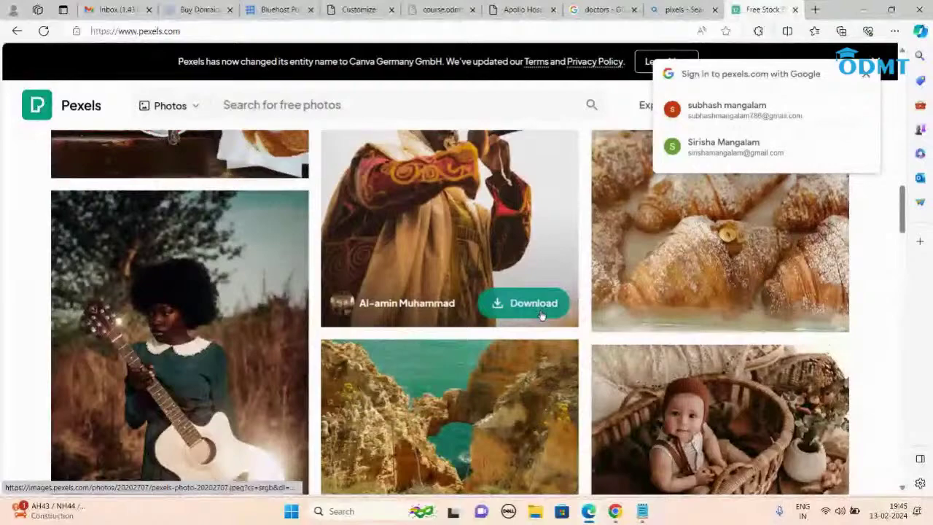
scroll(540, 312, up, 4)
scroll(541, 314, up, 10)
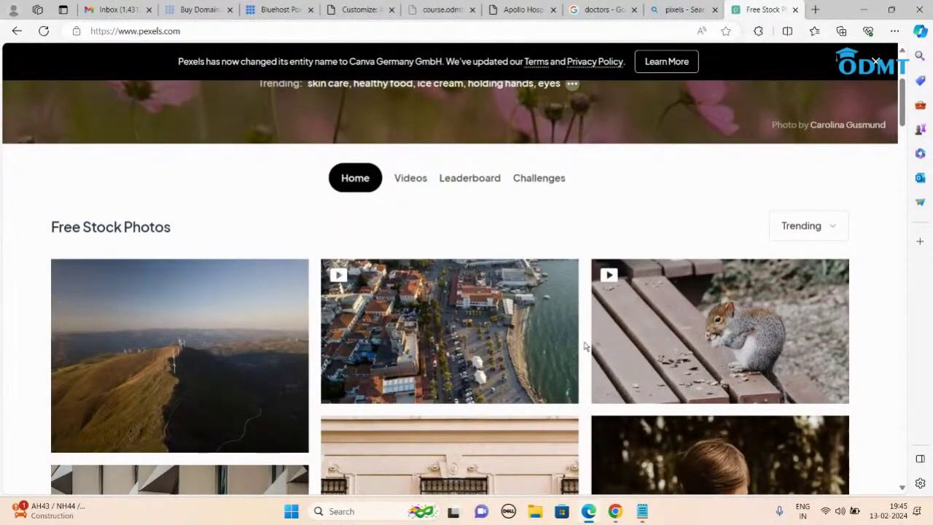
scroll(585, 346, up, 3)
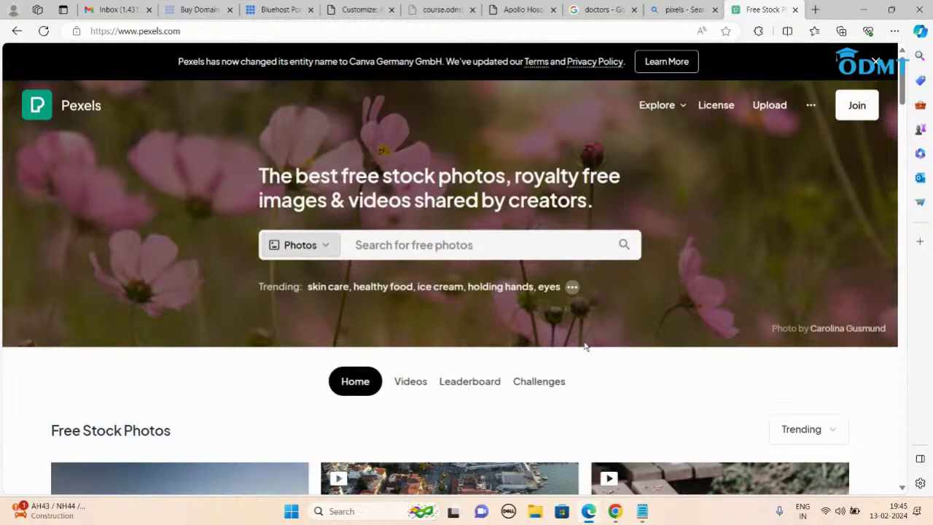
scroll(585, 347, down, 5)
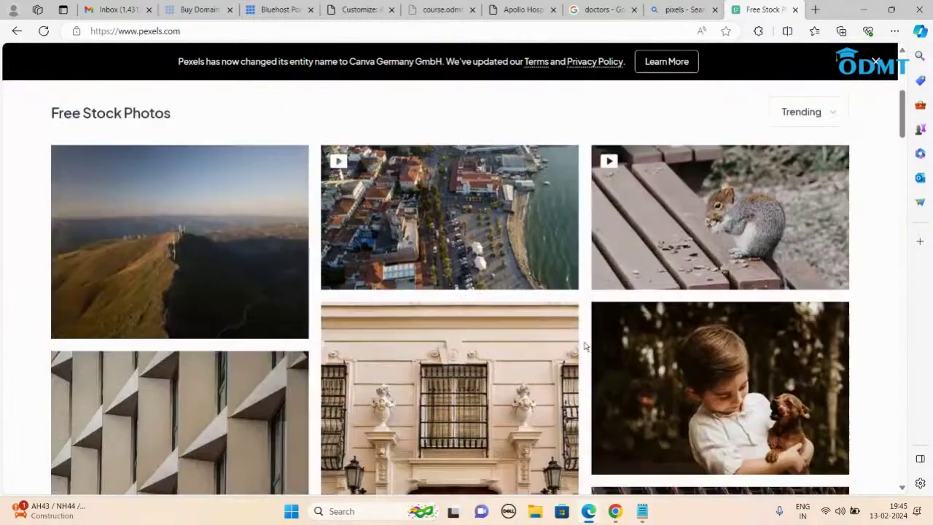
scroll(584, 347, up, 5)
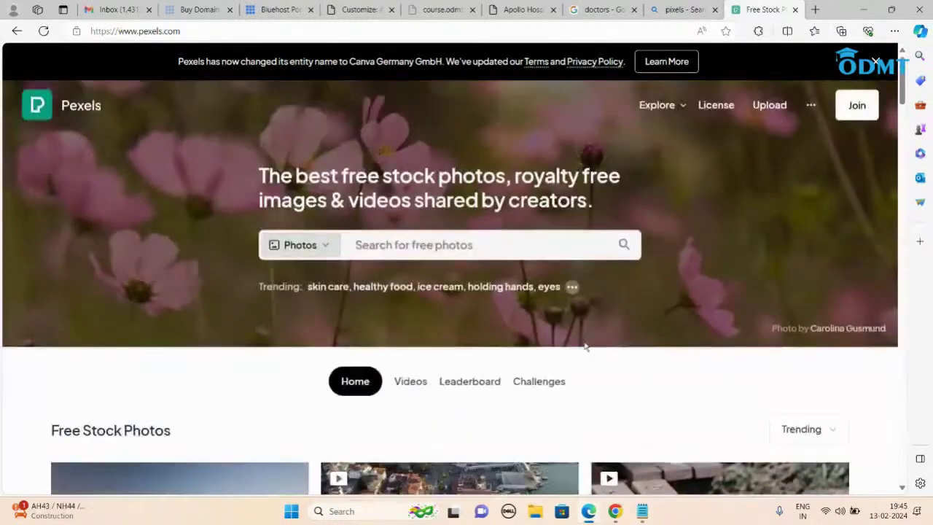
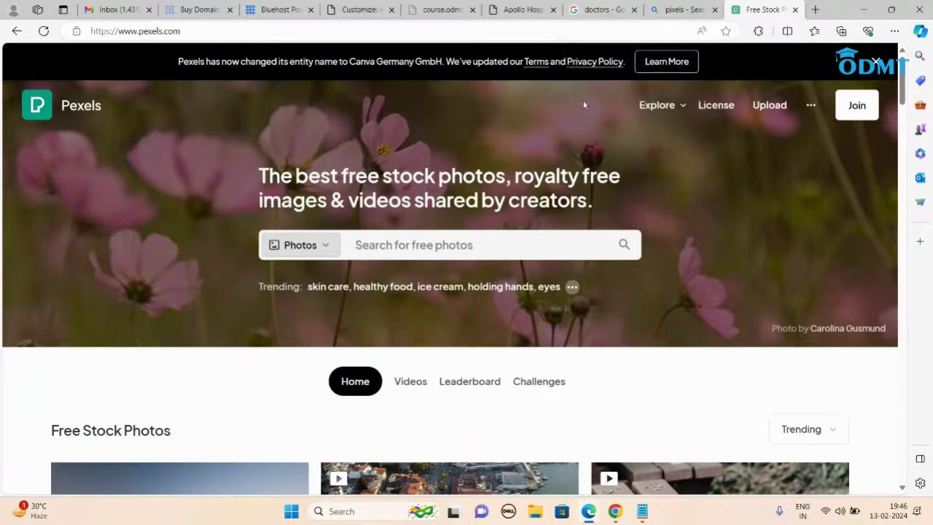
Step: Preview the team-of-doctors photo from the Google Images 'doctors' results, then go back to the customizer
click(603, 9)
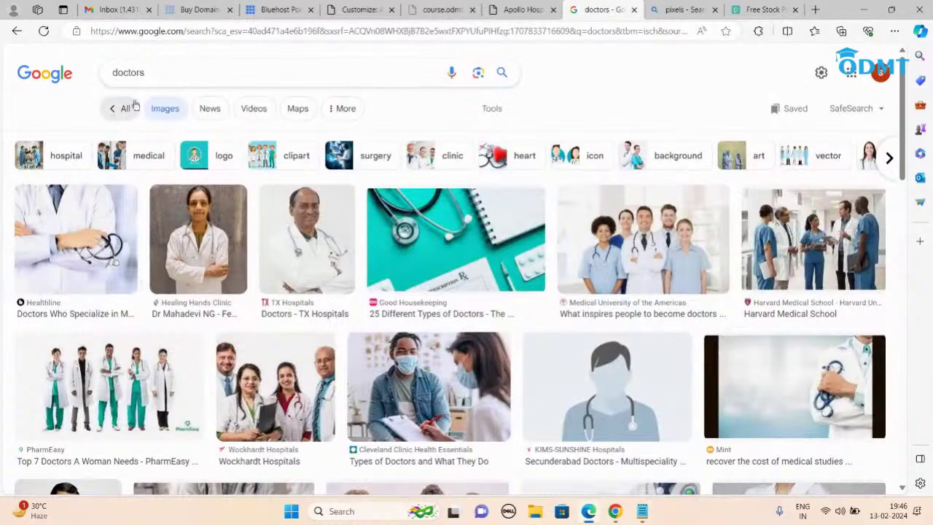
right_click(608, 226)
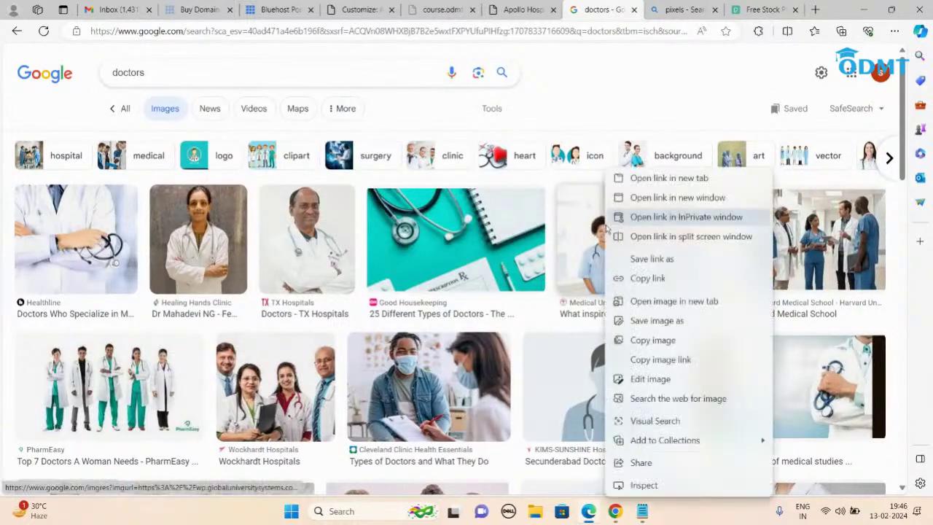
click(659, 138)
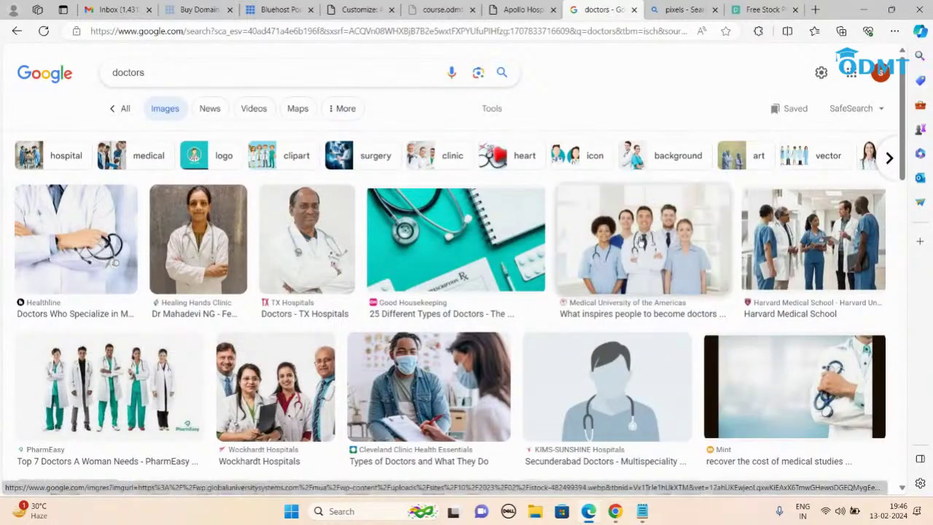
click(640, 242)
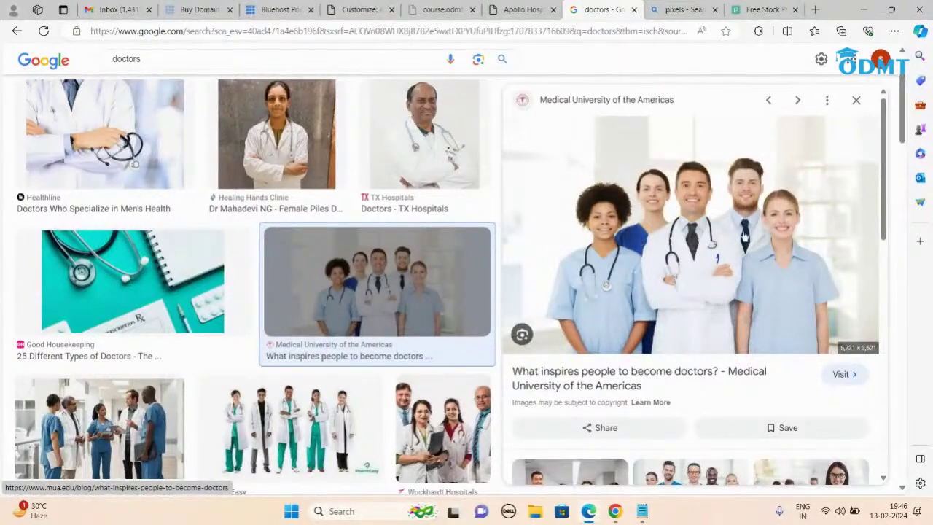
right_click(629, 156)
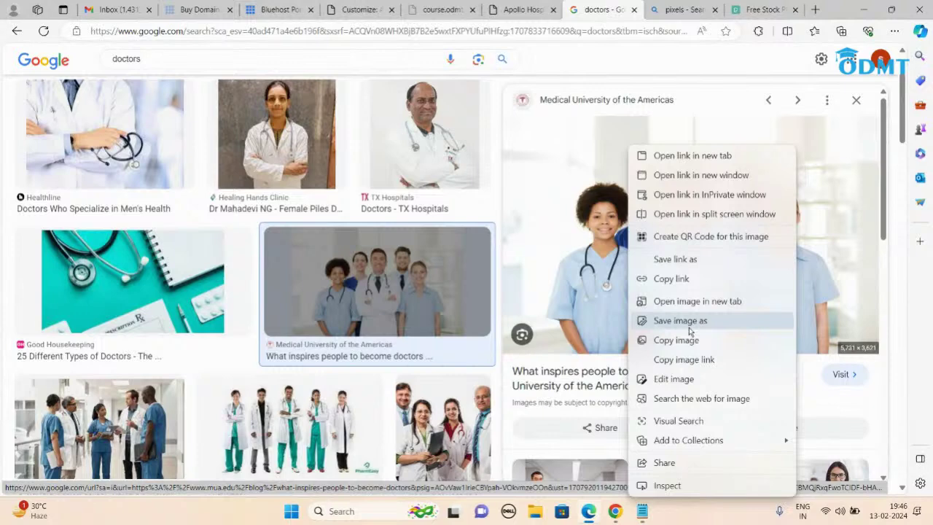
click(354, 8)
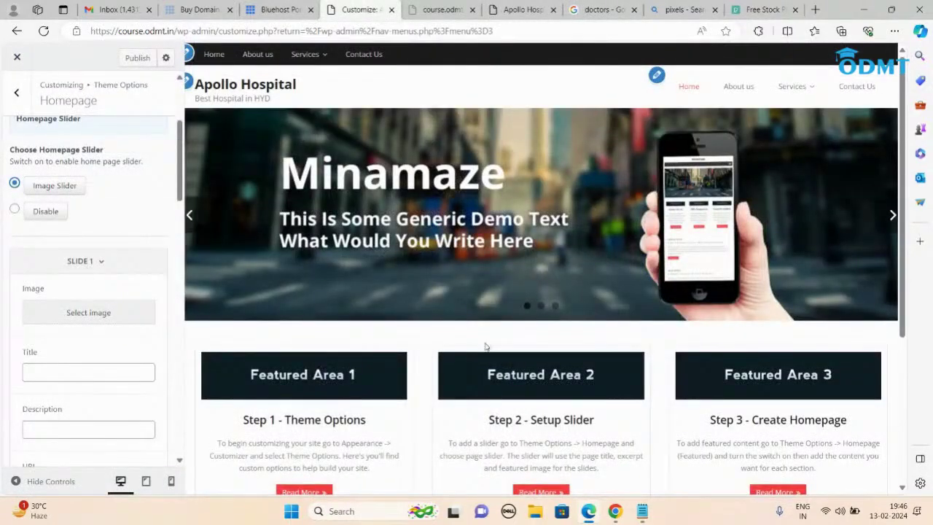
Step: Upload a long-named Desktop photo and set it as slide 1's image
click(99, 318)
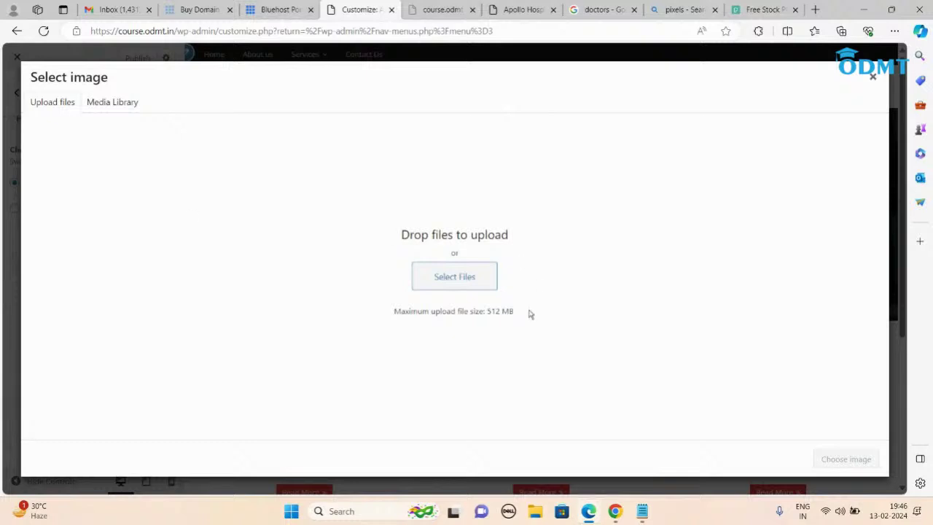
click(458, 276)
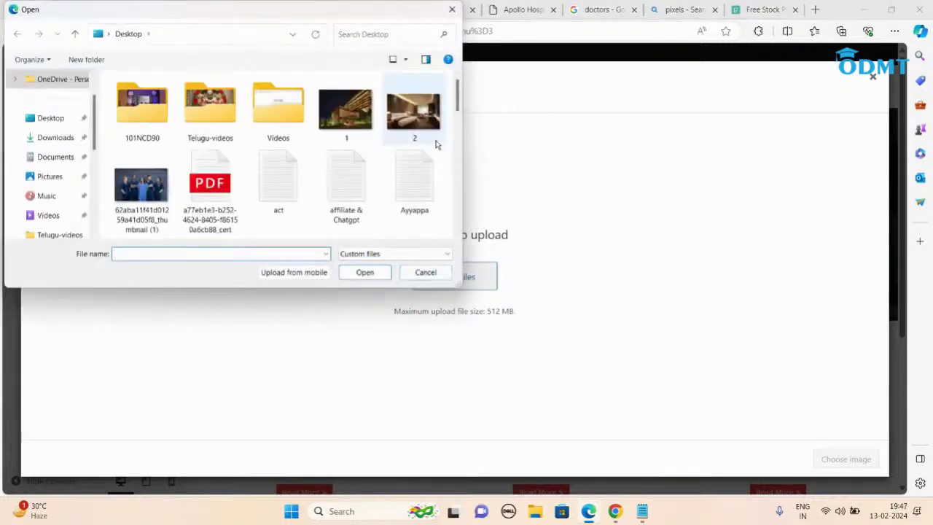
double_click(142, 191)
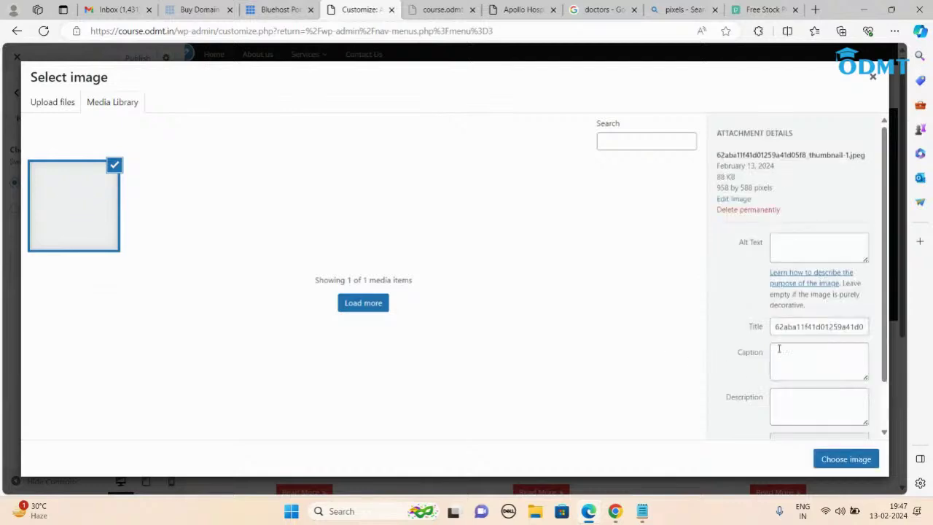
click(831, 459)
scroll(108, 287, down, 5)
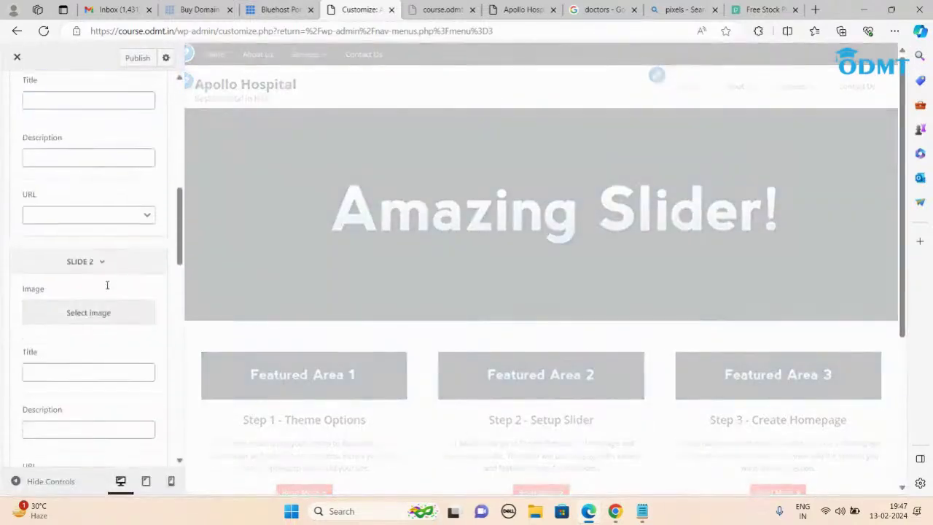
click(108, 308)
click(52, 102)
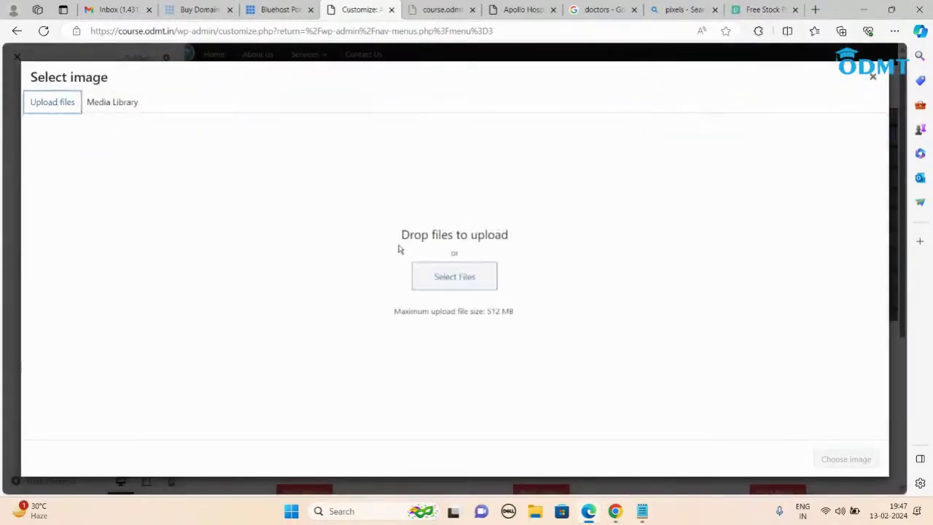
click(437, 275)
drag(459, 109, 459, 164)
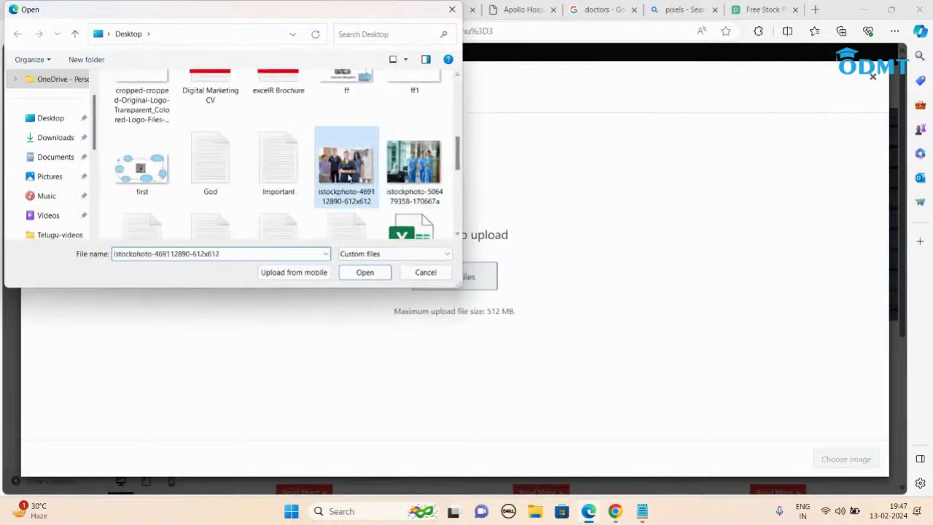
double_click(346, 162)
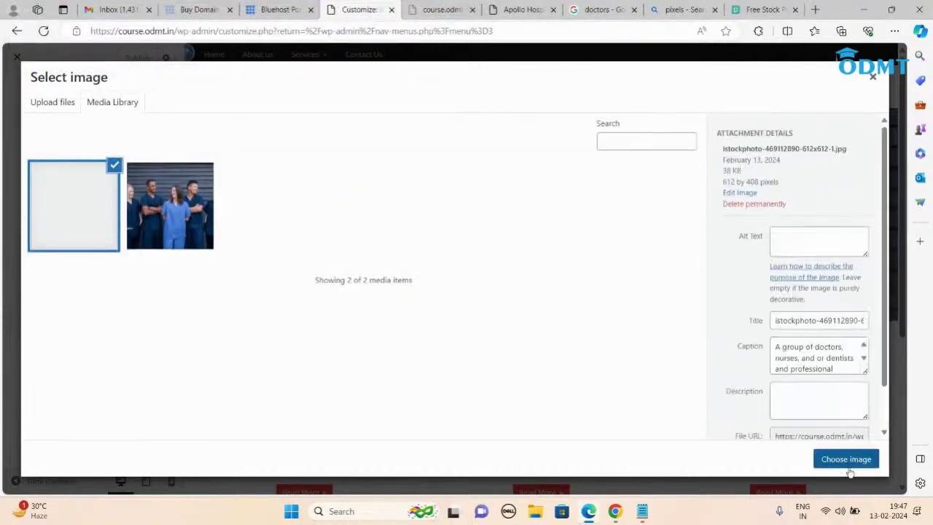
click(845, 461)
scroll(88, 313, down, 5)
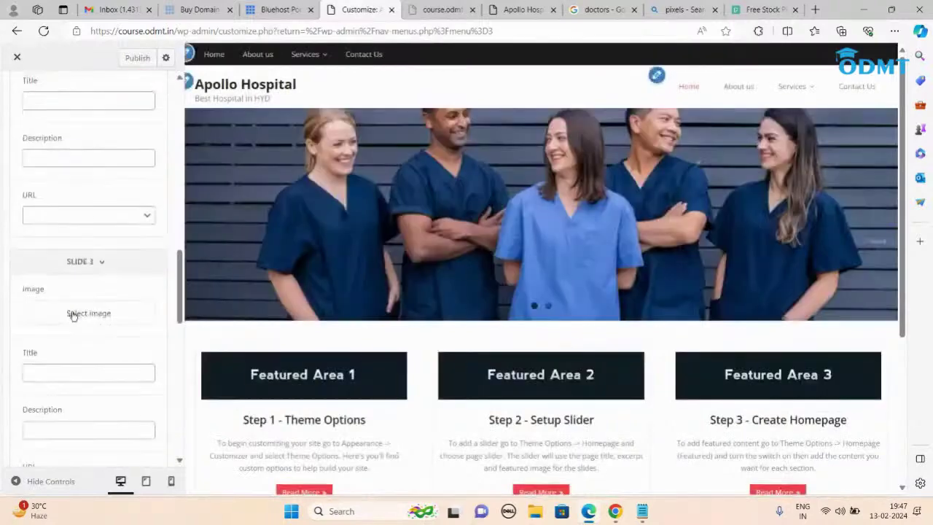
click(73, 313)
click(52, 102)
click(464, 283)
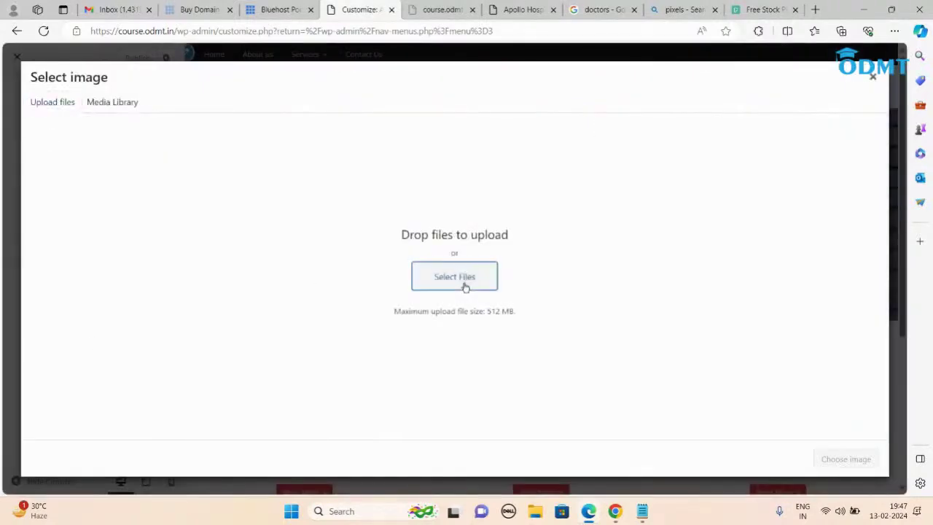
drag(458, 94, 459, 148)
double_click(405, 174)
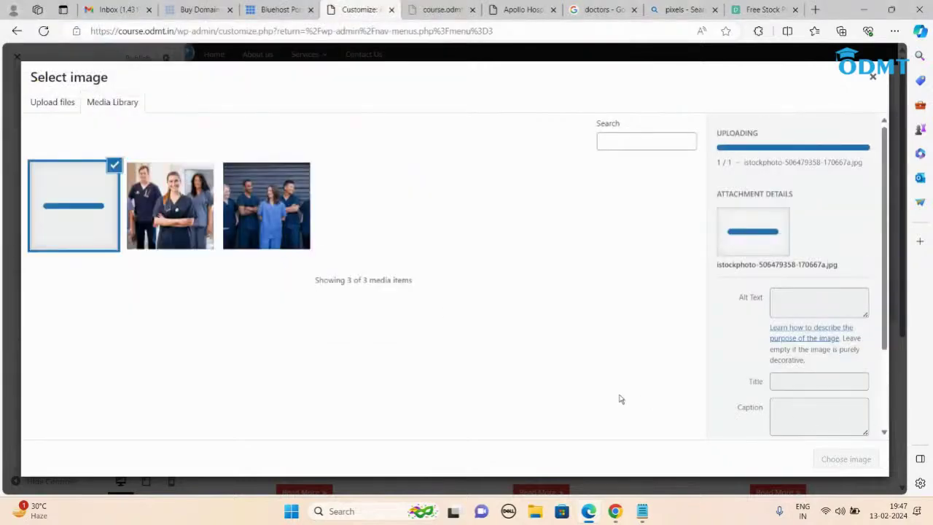
click(830, 457)
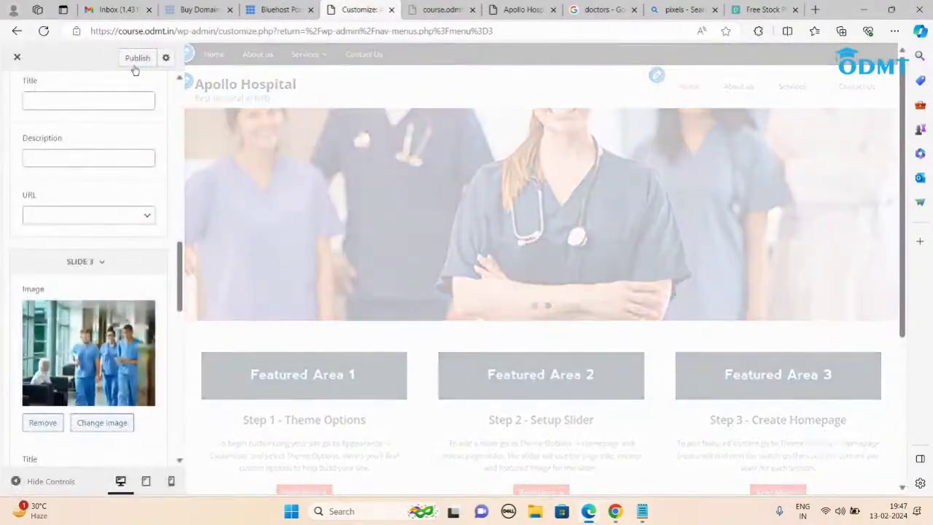
click(135, 61)
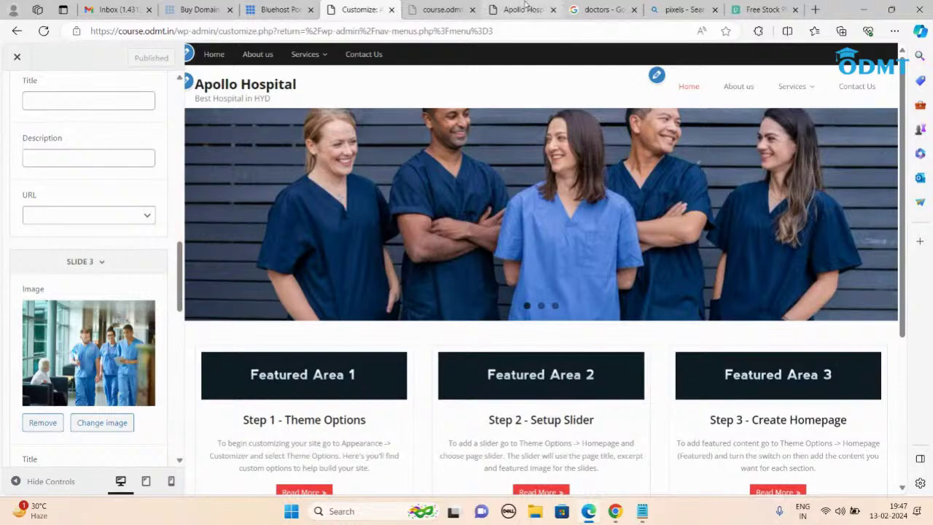
click(522, 10)
click(191, 31)
key(ctrl+c)
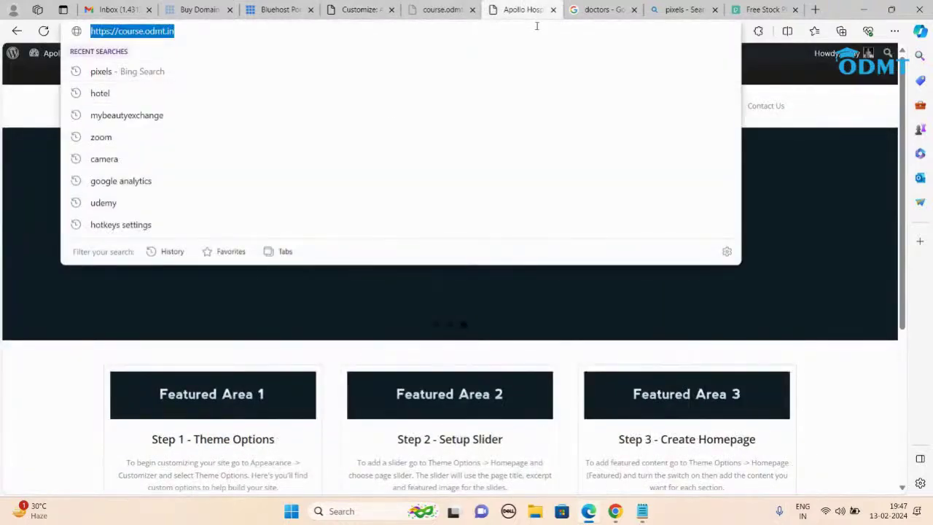
click(602, 10)
click(298, 31)
key(ctrl+v)
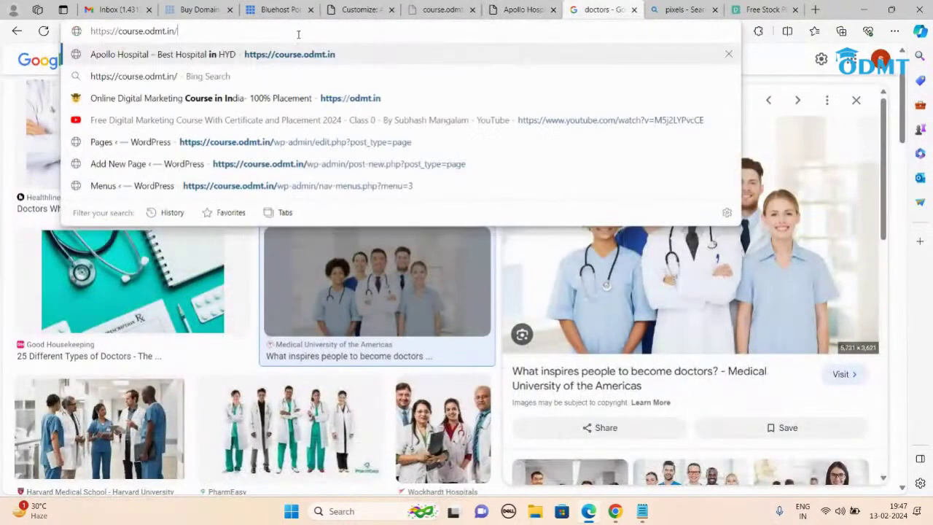
key(Return)
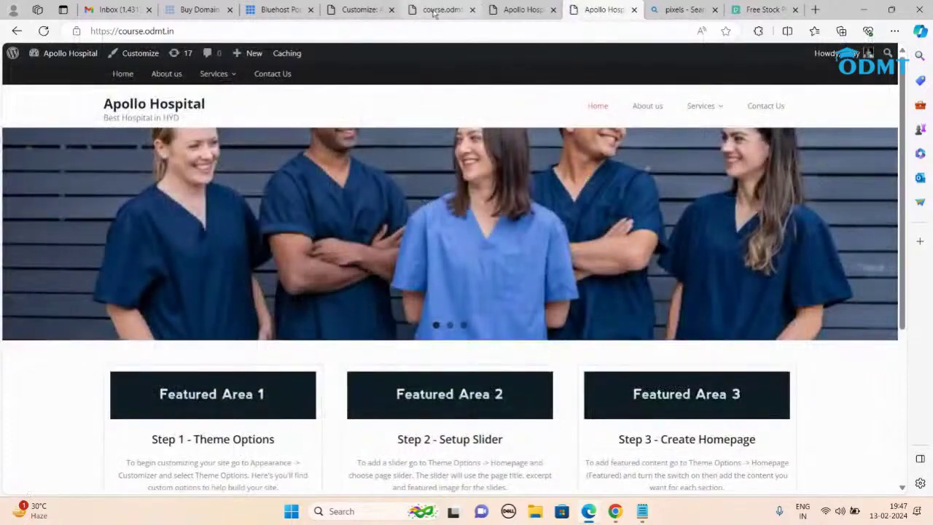
click(435, 10)
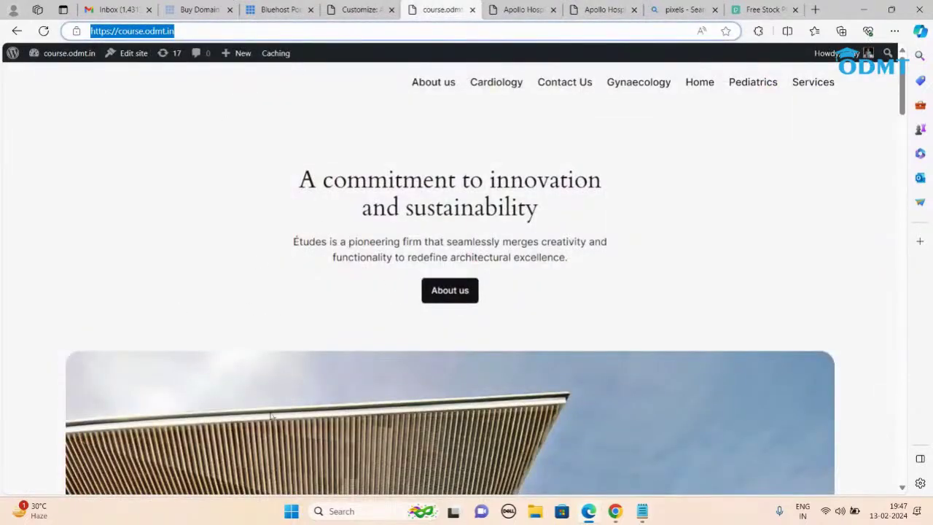
click(519, 13)
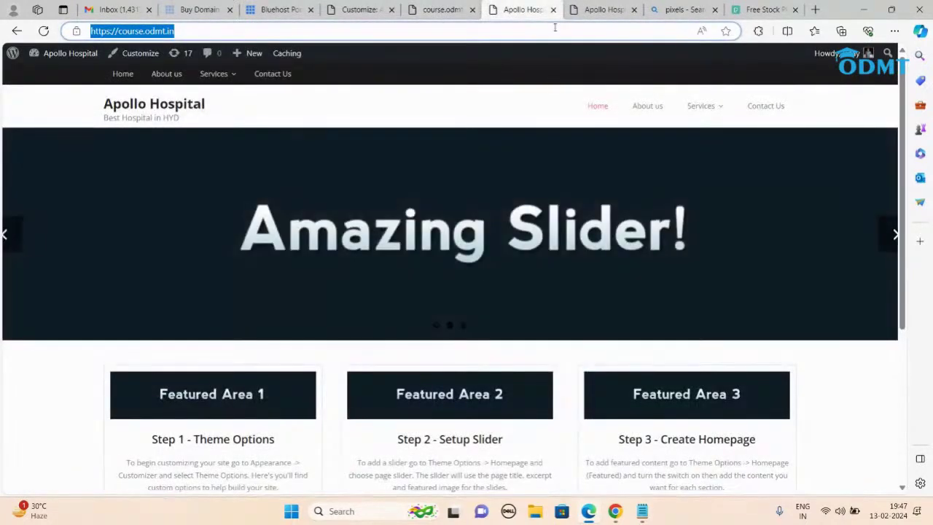
click(588, 12)
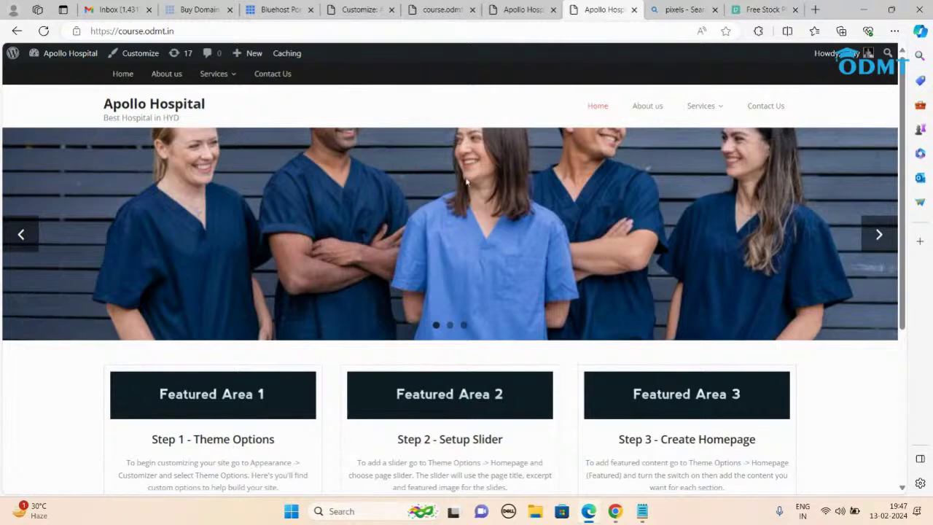
click(874, 238)
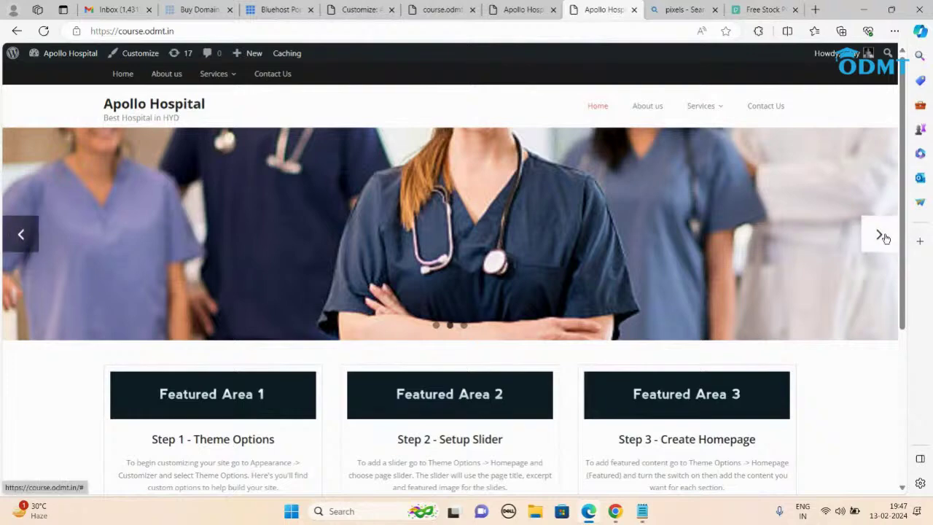
click(880, 236)
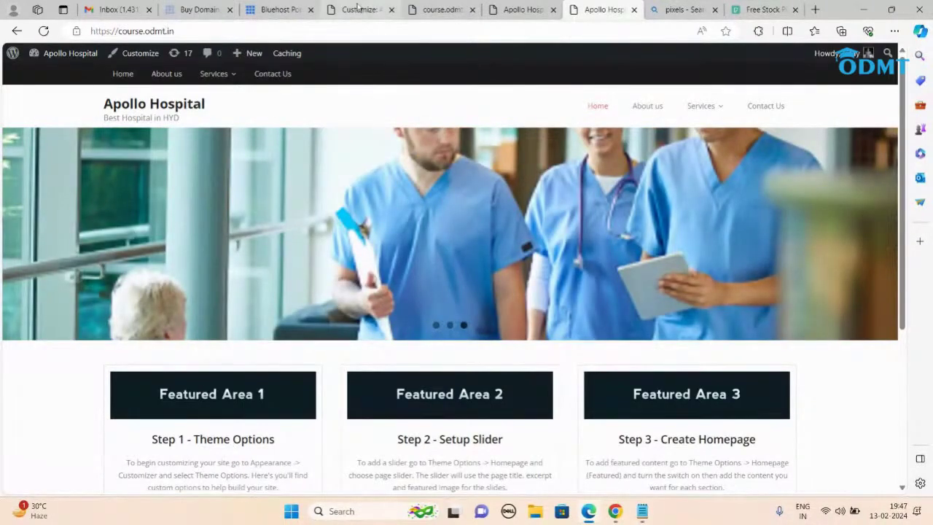
click(358, 9)
scroll(84, 197, down, 6)
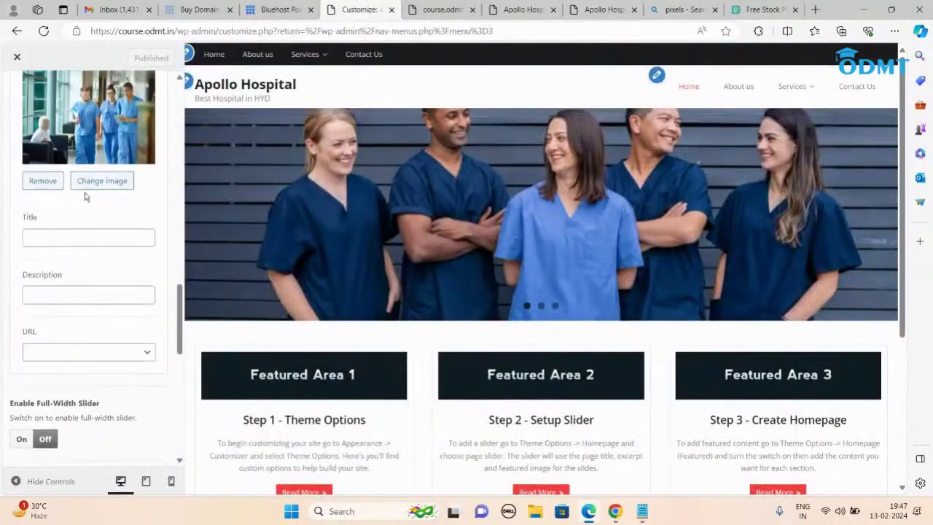
Step: Set the maximum slider height to 600 and reload the live site
click(53, 275)
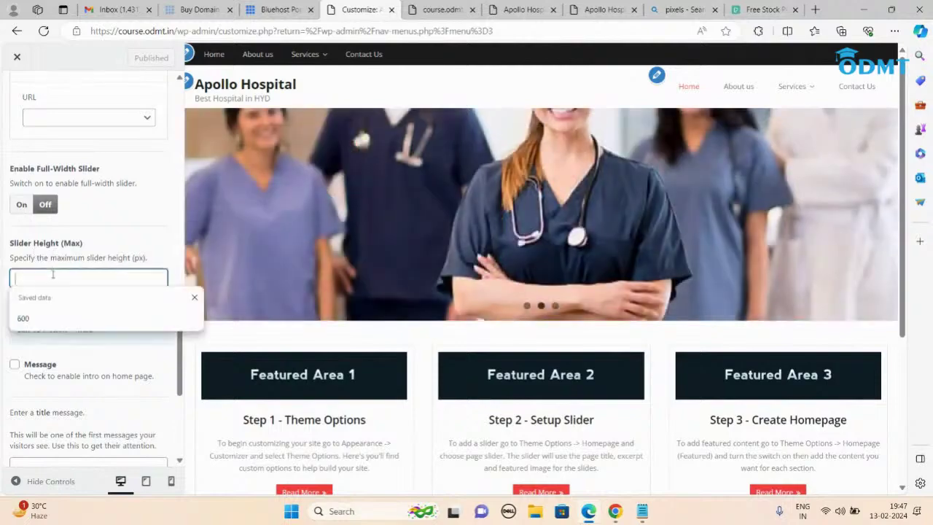
click(45, 313)
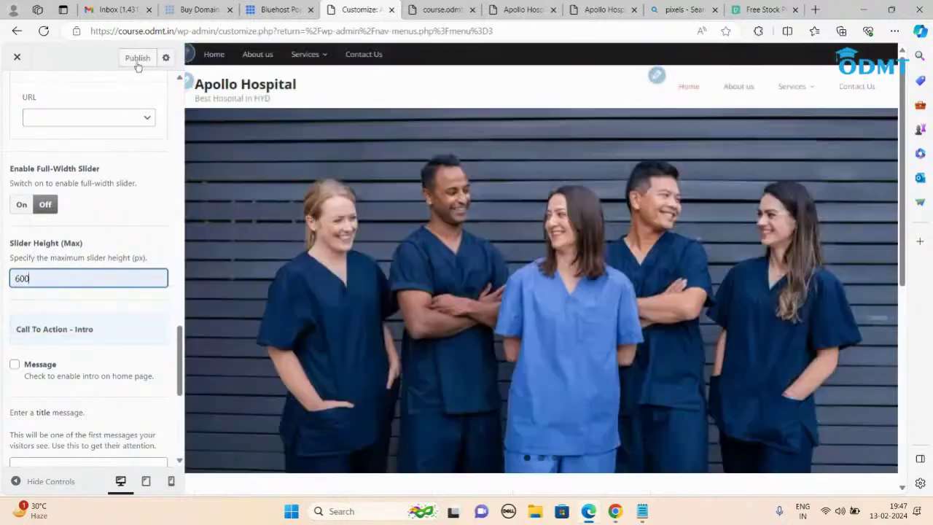
click(597, 9)
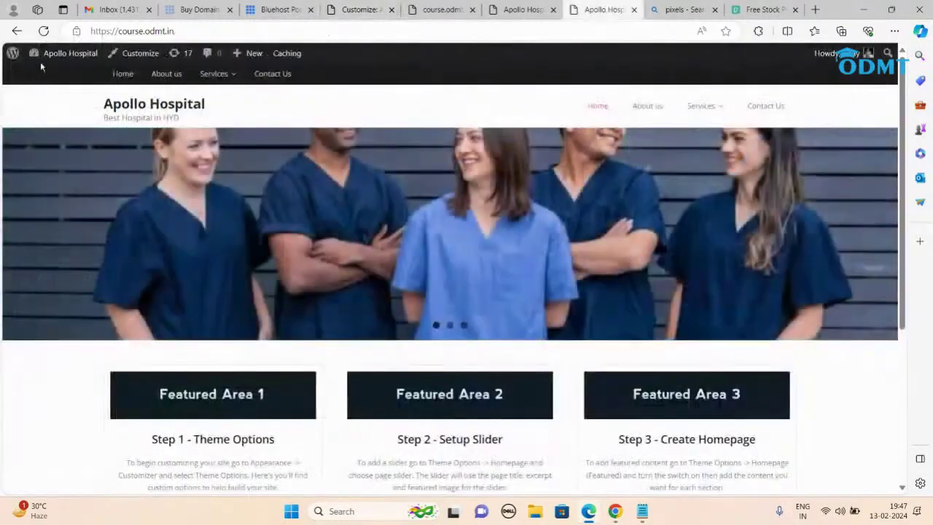
click(43, 31)
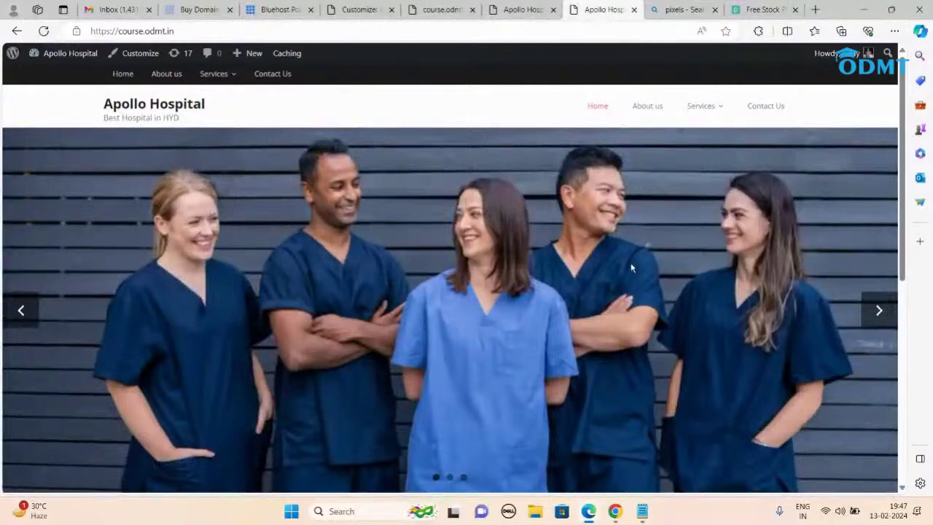
Step: Page through the taller slider on the live homepage, then return to the customizer
scroll(131, 130, down, 3)
scroll(348, 347, up, 3)
click(877, 313)
click(878, 315)
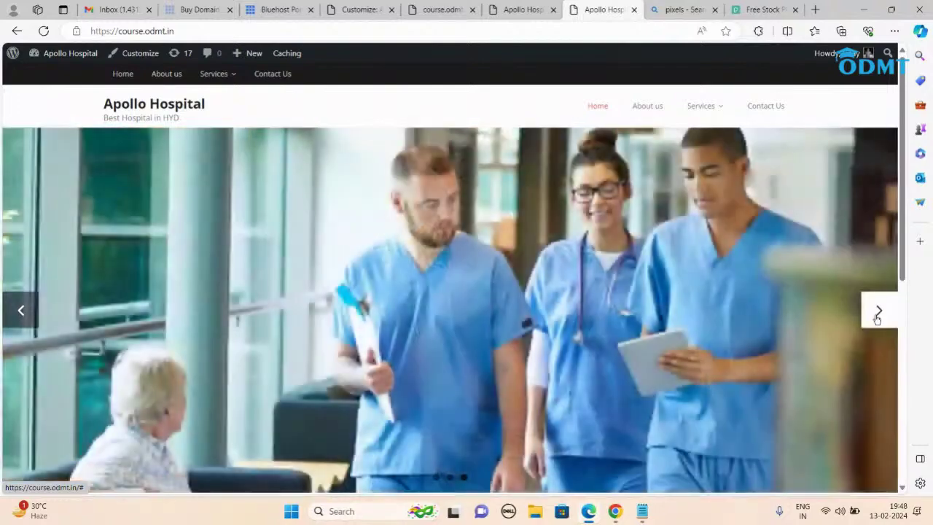
scroll(877, 318, down, 1)
scroll(877, 317, up, 1)
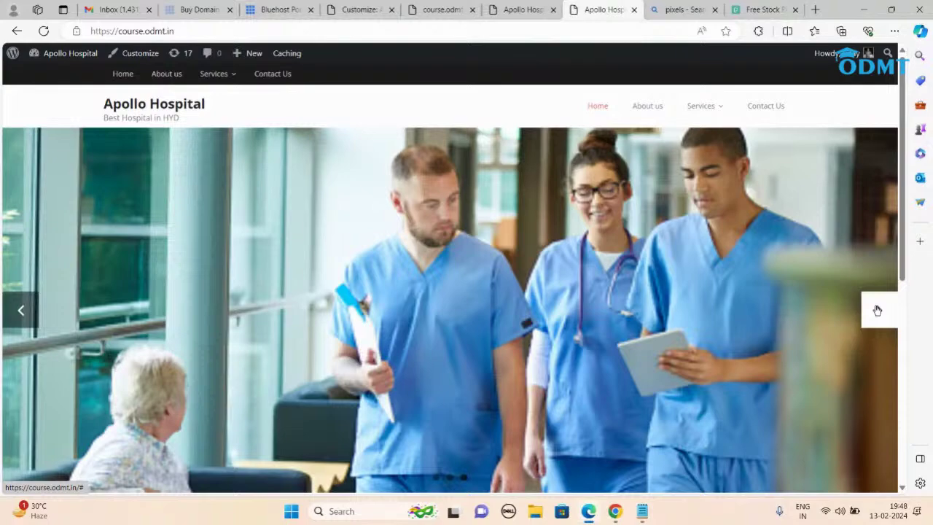
scroll(877, 310, down, 2)
scroll(877, 310, up, 2)
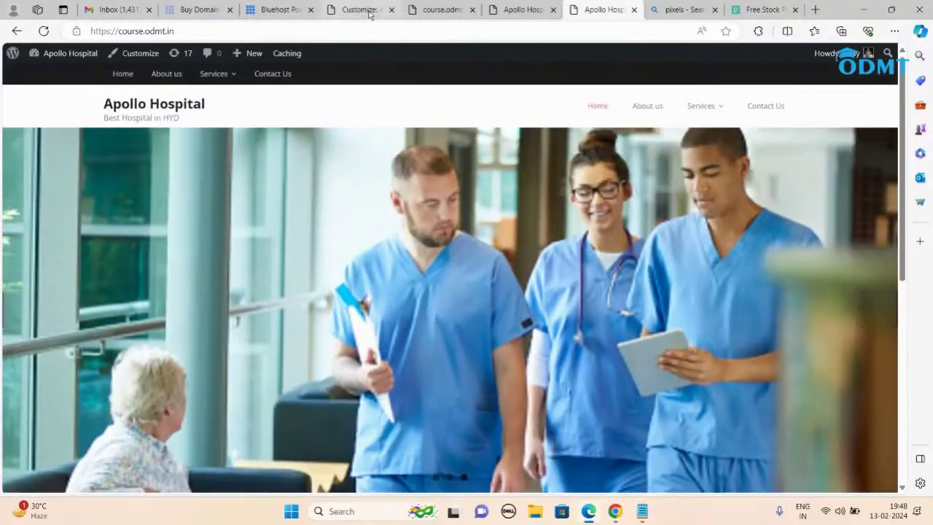
click(360, 9)
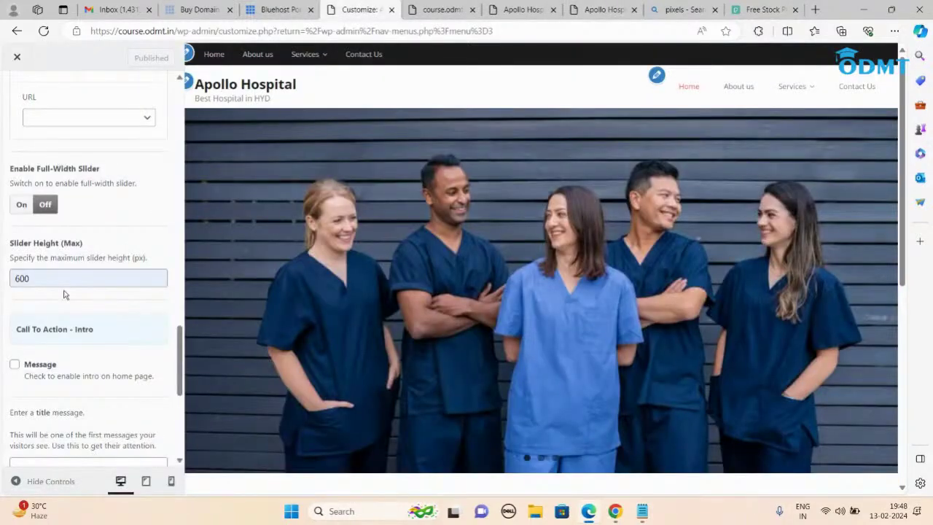
Step: Title slide 1 'Welcome to Apollo Hospital', describe it 'Best Hospital in Hyd', and link it to Home
scroll(64, 295, up, 10)
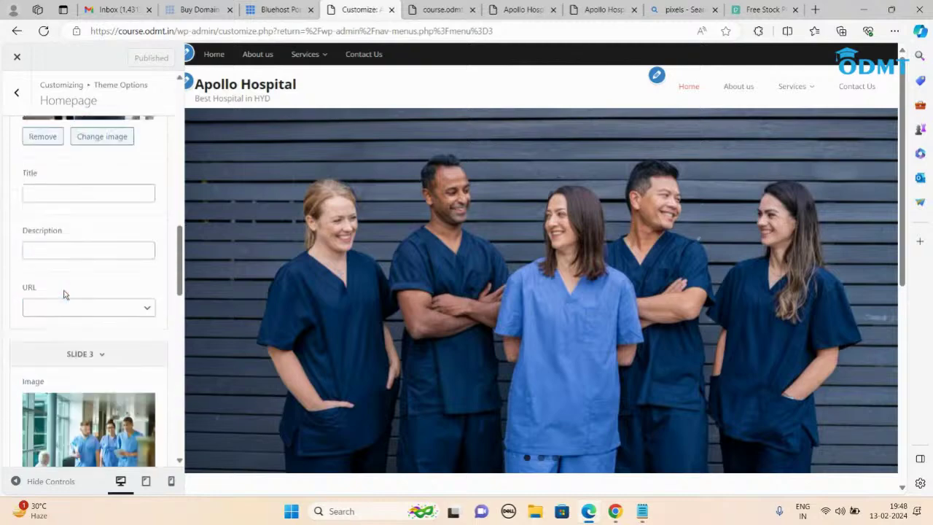
scroll(64, 295, up, 2)
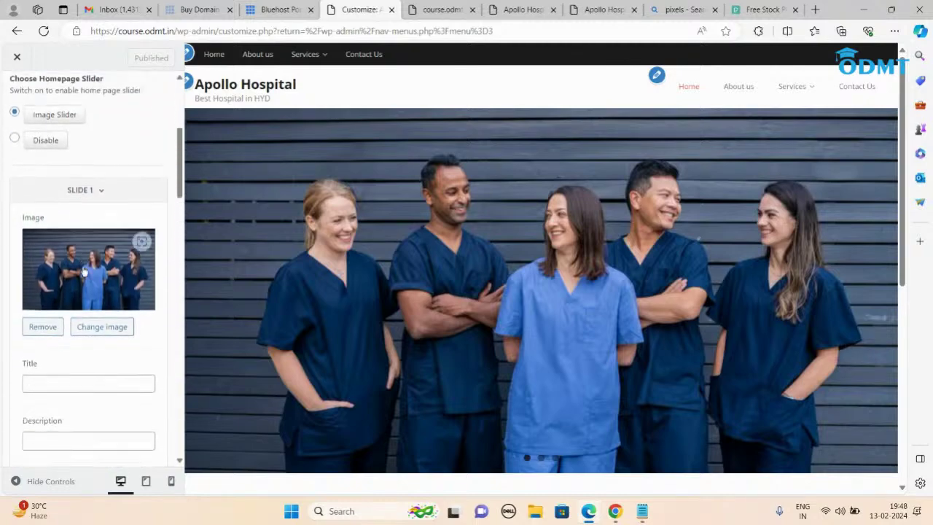
scroll(64, 294, down, 3)
click(53, 335)
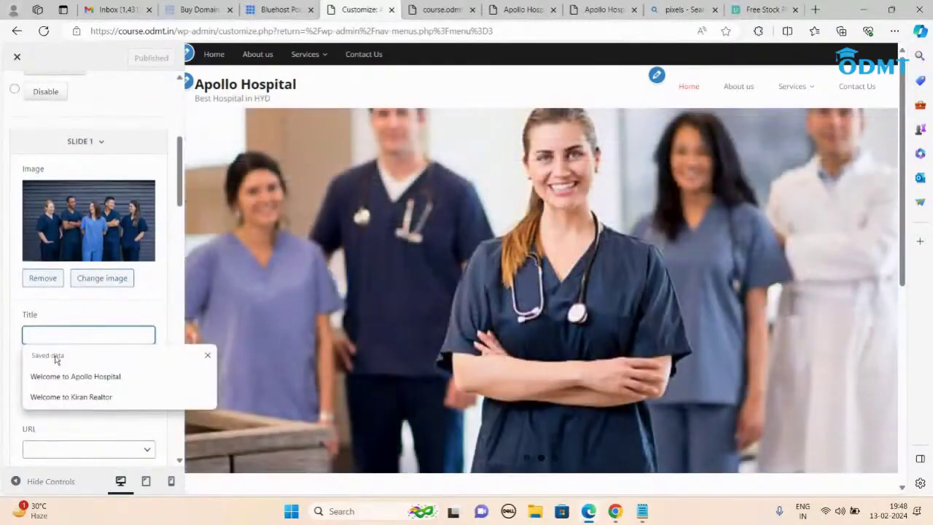
click(63, 378)
scroll(83, 340, down, 2)
click(65, 272)
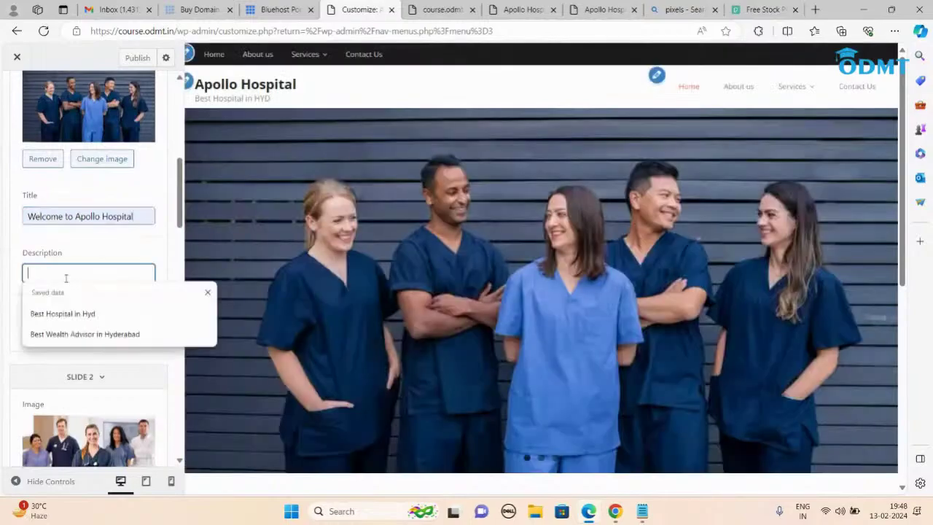
click(63, 313)
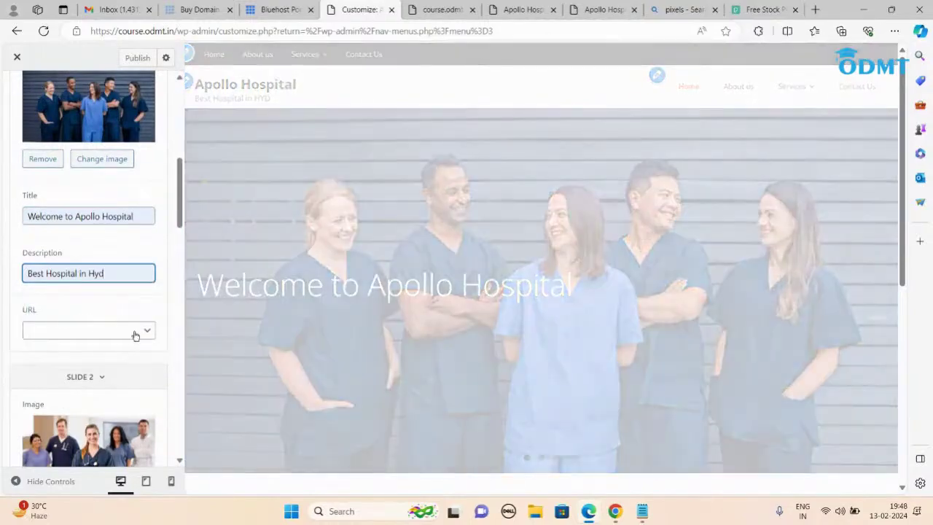
click(136, 332)
click(40, 409)
Step: Title slide 2 'Best Cardiologists in Hyderabad', describe it 'Book an Appointment', and link it to Cardiology
scroll(44, 364, down, 4)
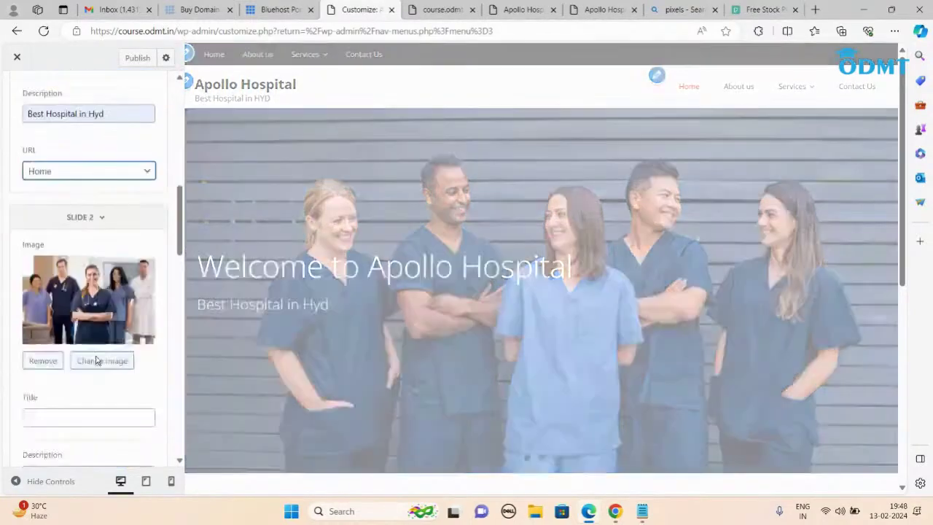
click(76, 335)
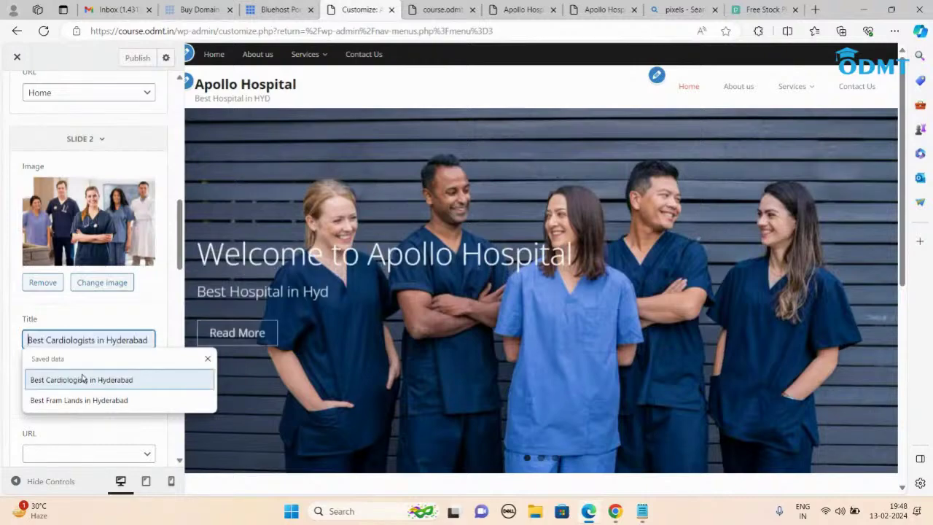
click(68, 380)
scroll(108, 349, down, 2)
click(69, 278)
click(69, 316)
scroll(137, 266, down, 2)
click(145, 216)
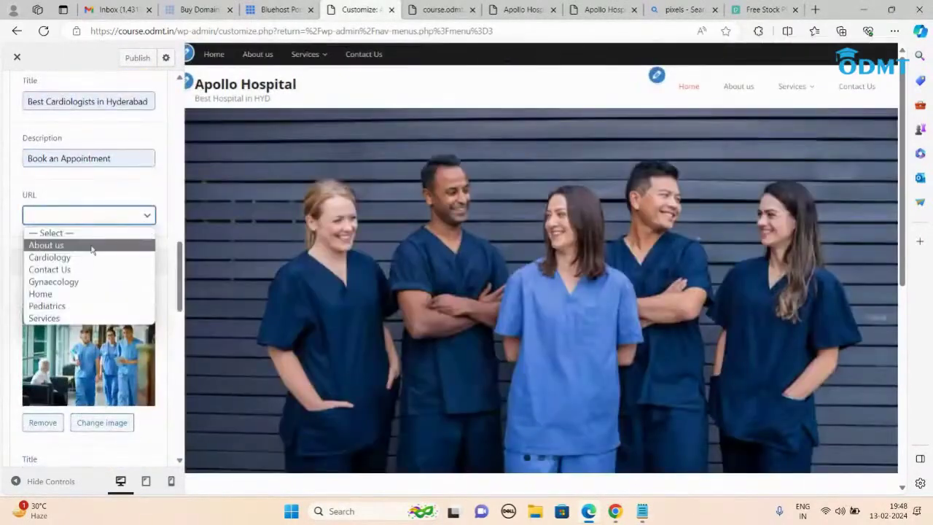
click(45, 254)
Step: Title slide 3 'Best Children Doctors in Hyd', describe it 'Book an Appointment', link Pediatrics, and publish
scroll(104, 293, down, 1)
scroll(104, 293, down, 2)
click(78, 303)
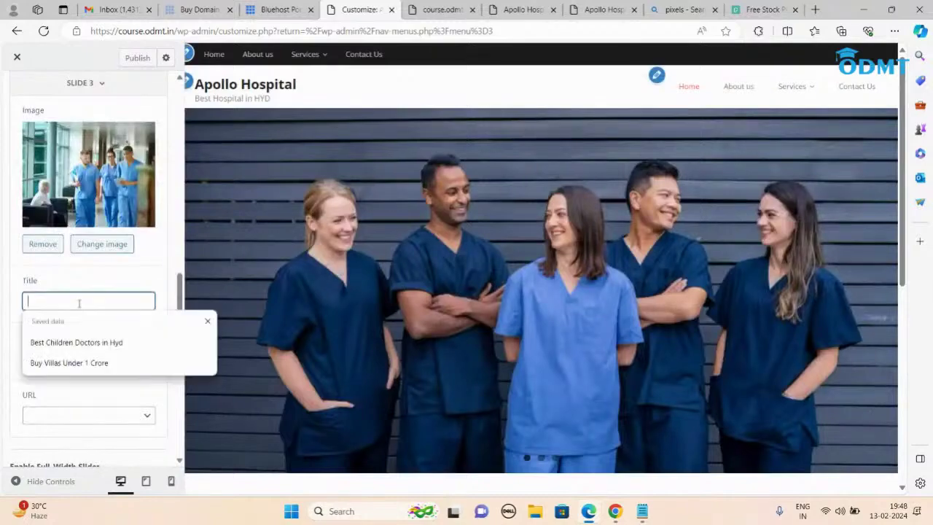
click(77, 342)
scroll(73, 299, down, 1)
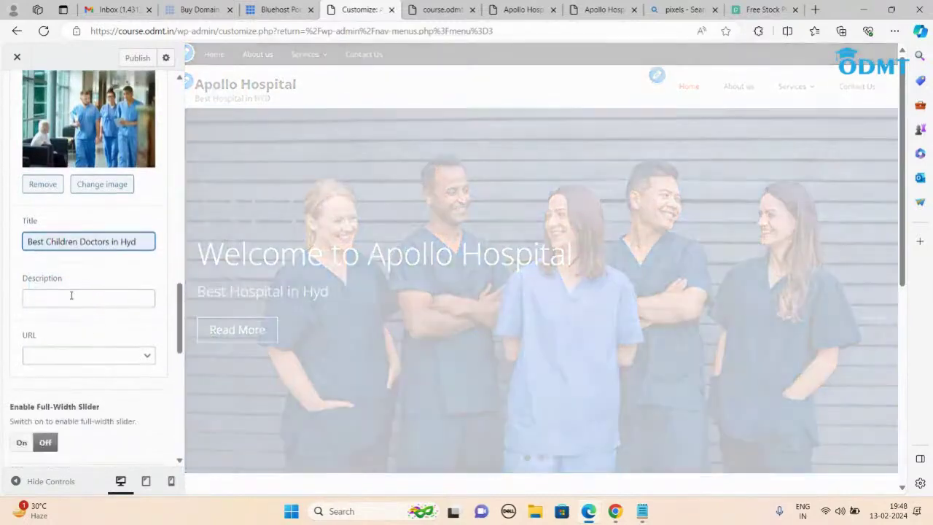
click(71, 292)
click(65, 339)
click(140, 356)
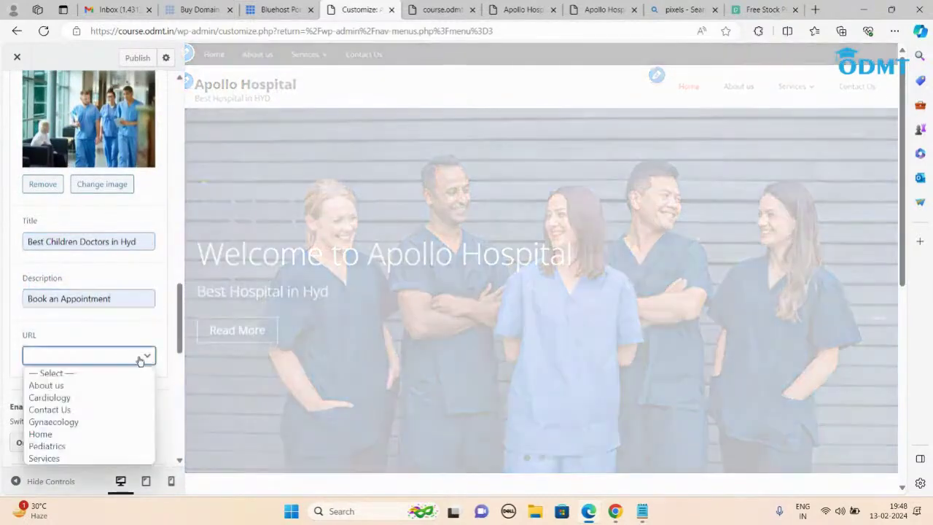
click(55, 446)
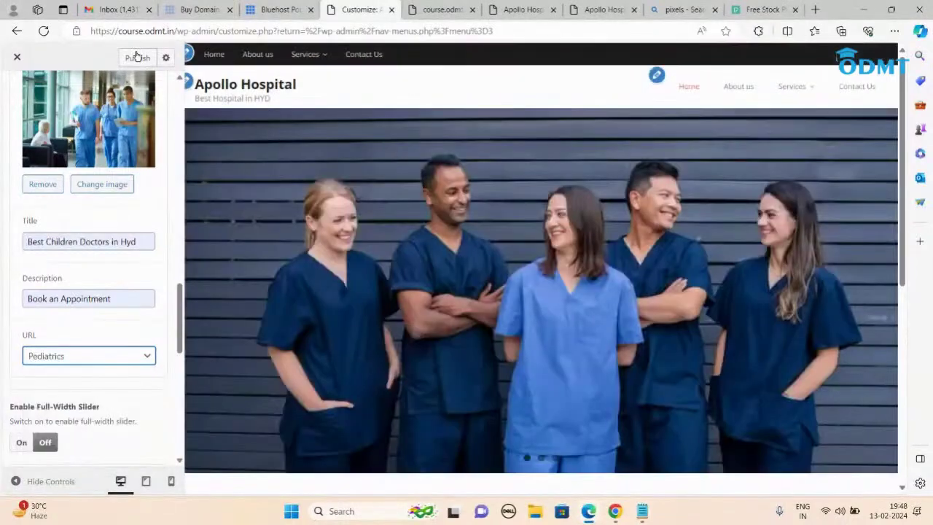
click(137, 57)
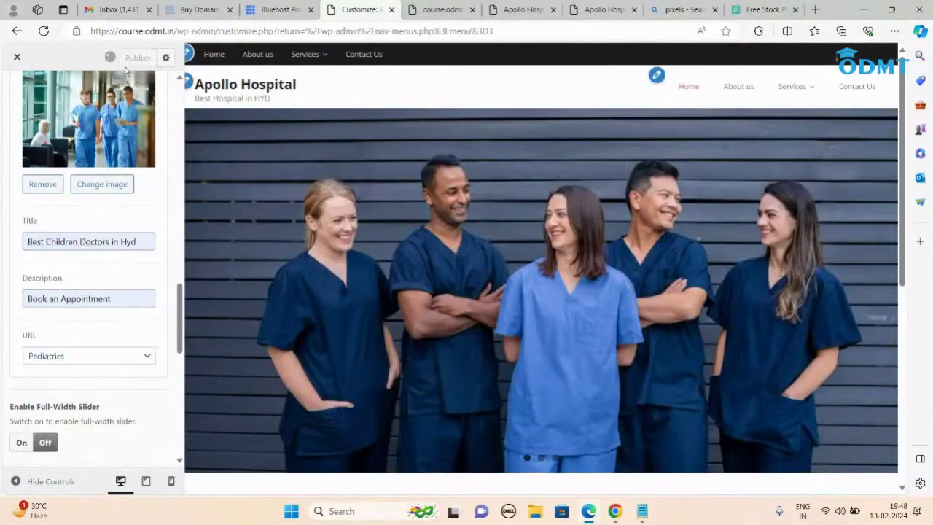
Step: Reload the live site, advance to the cardiology slide and follow its link to the Cardiology page
click(601, 10)
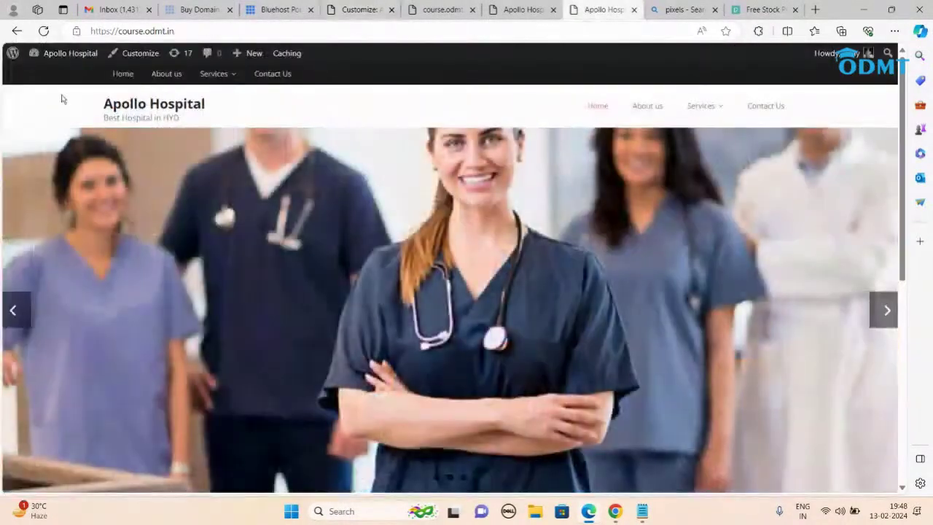
click(46, 34)
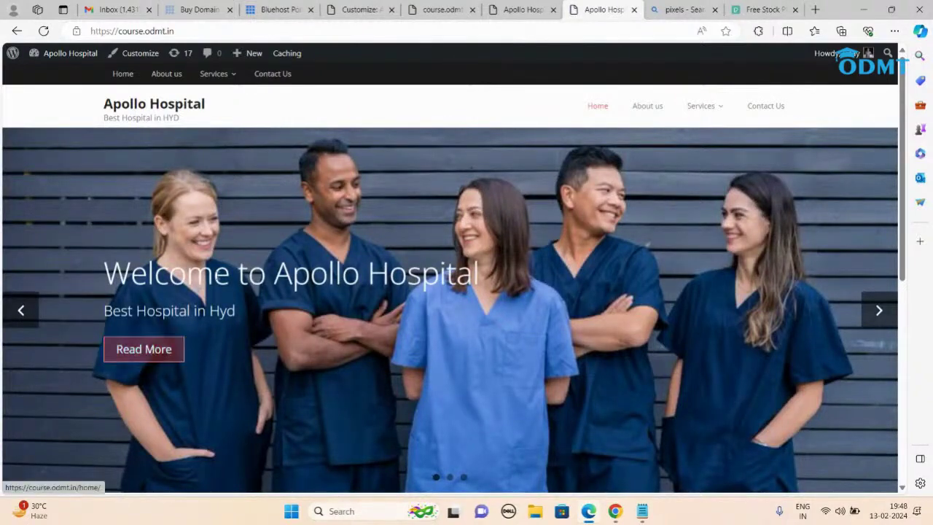
click(877, 312)
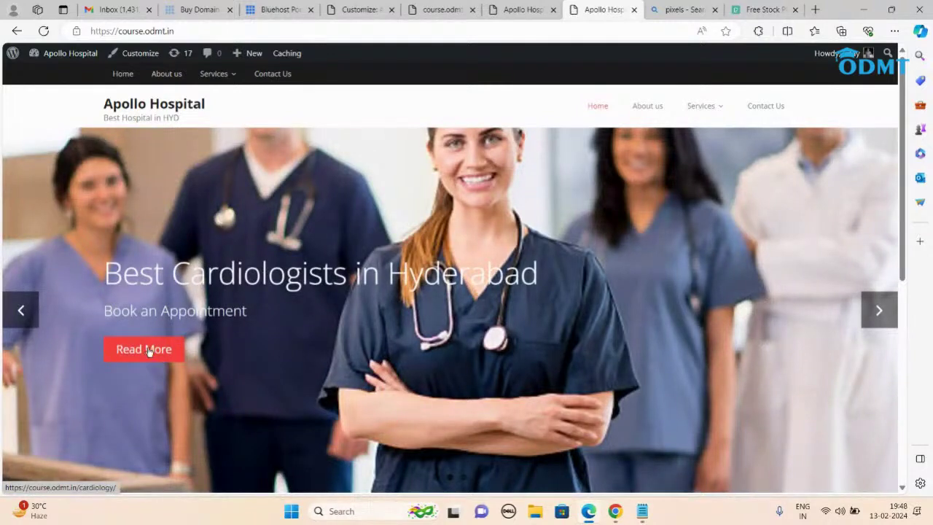
click(148, 350)
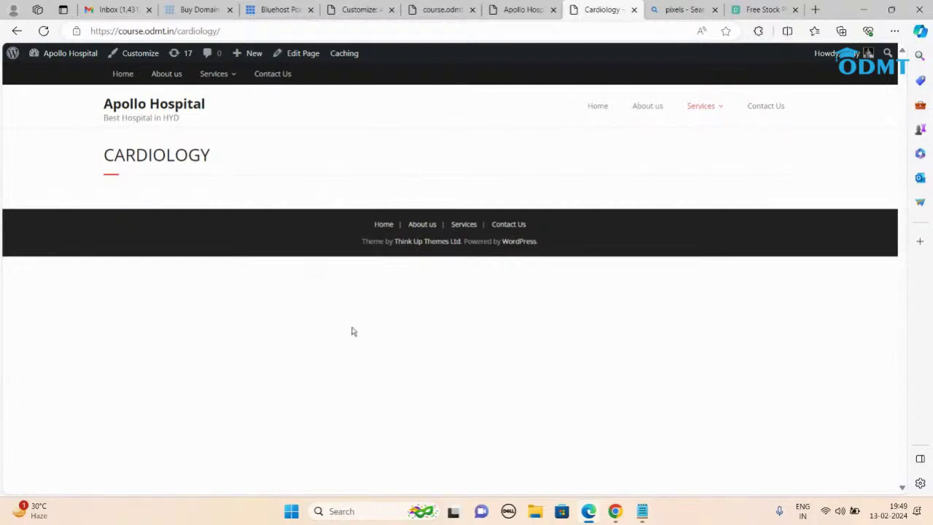
Step: Return to the homepage and scroll past the captioned slides
click(187, 102)
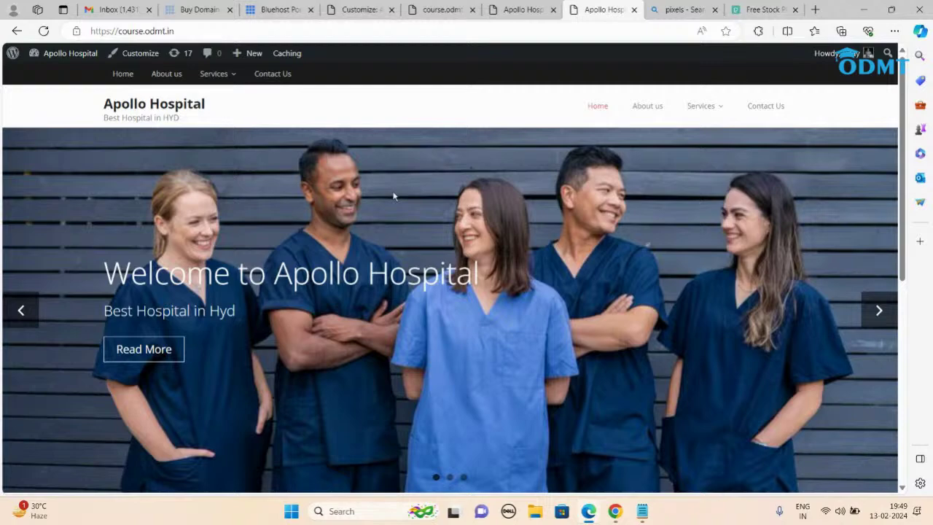
scroll(392, 196, down, 5)
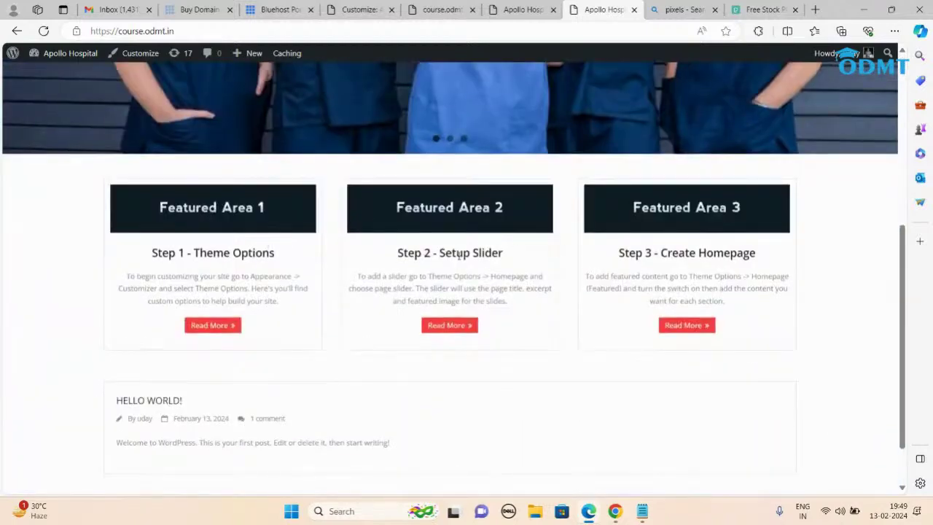
scroll(338, 354, up, 3)
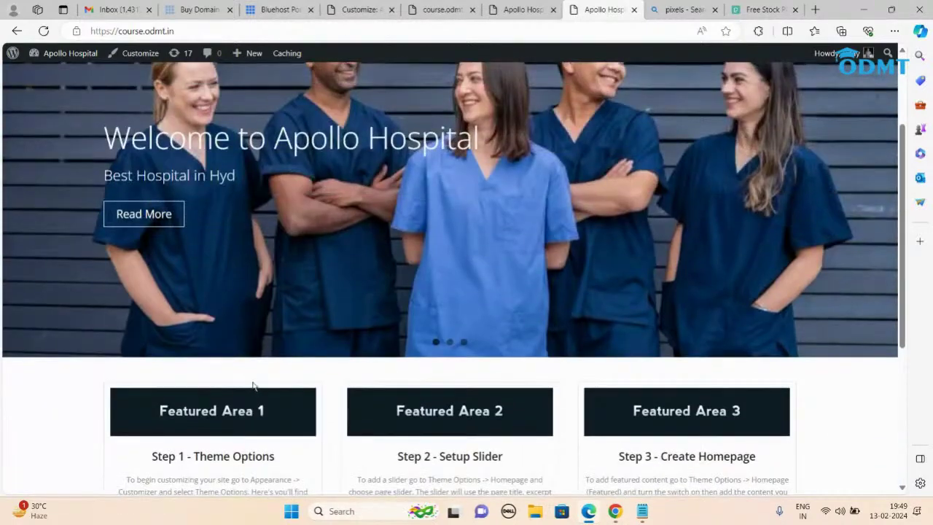
scroll(253, 384, down, 2)
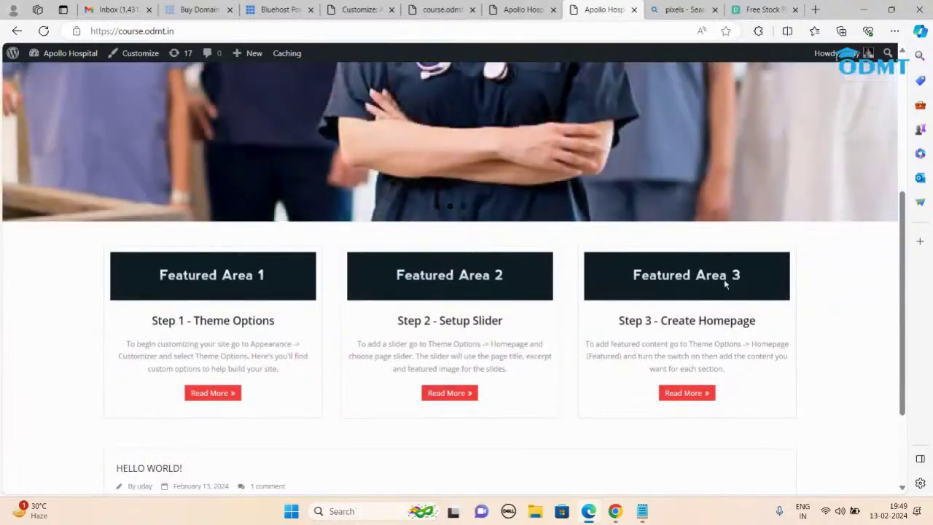
Step: Open the featured homepage section settings in the customizer's theme options
click(358, 9)
scroll(46, 121, up, 10)
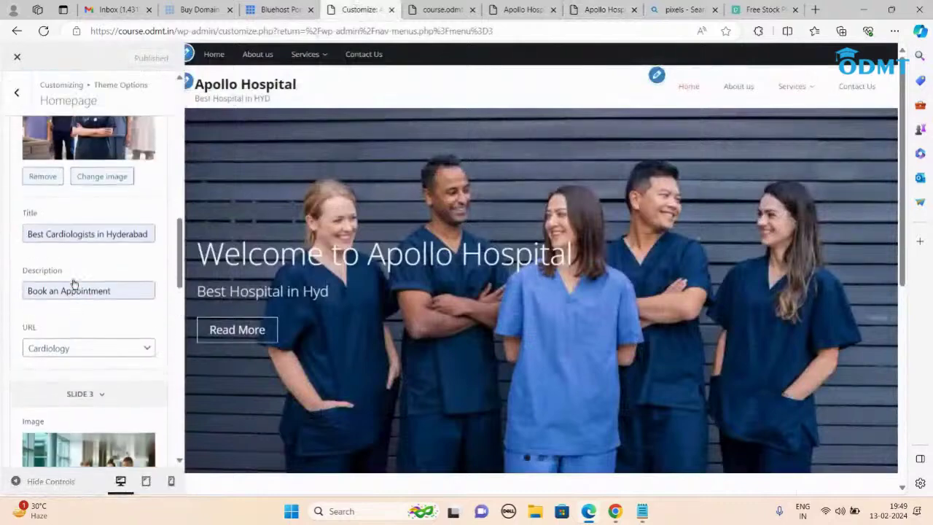
click(16, 92)
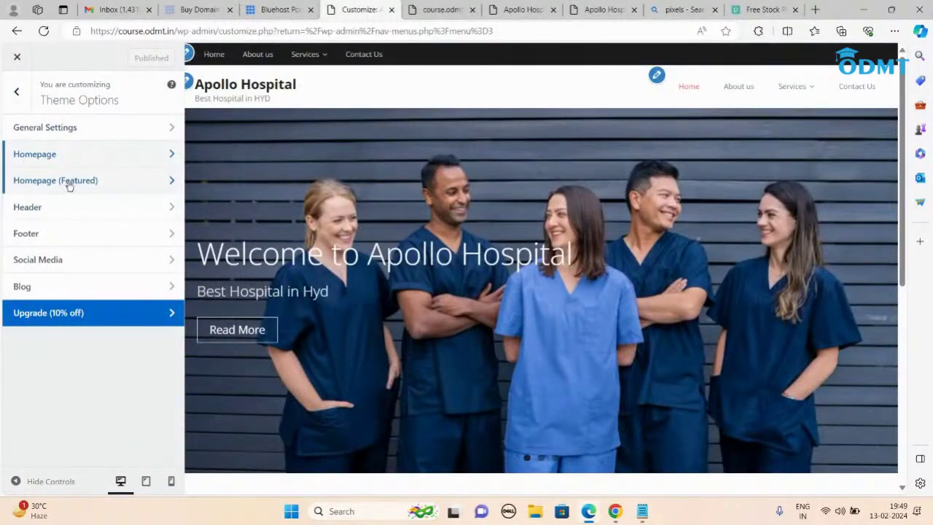
click(603, 9)
scroll(224, 179, down, 5)
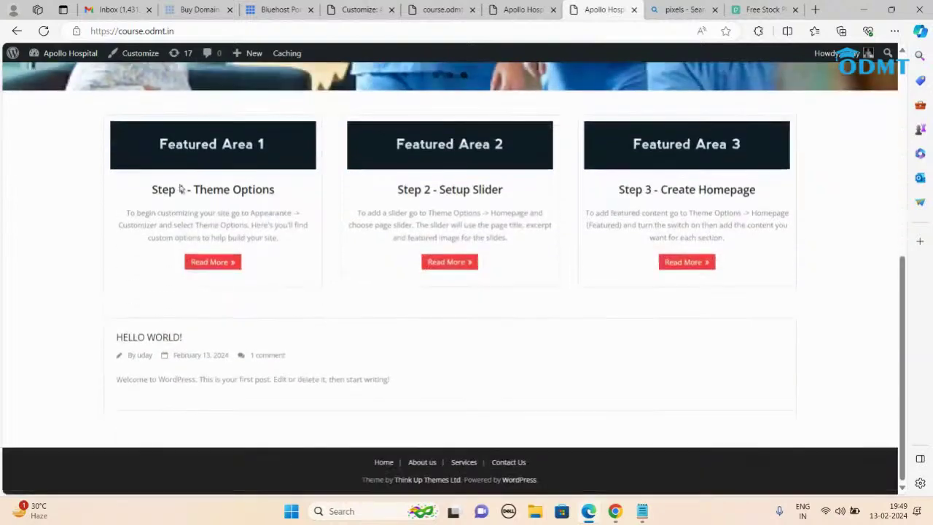
click(360, 10)
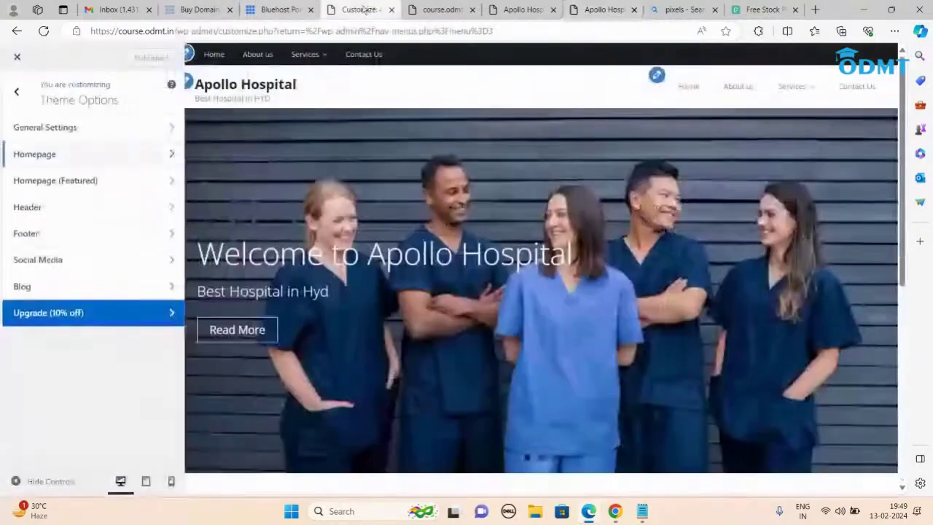
click(80, 181)
scroll(82, 182, down, 2)
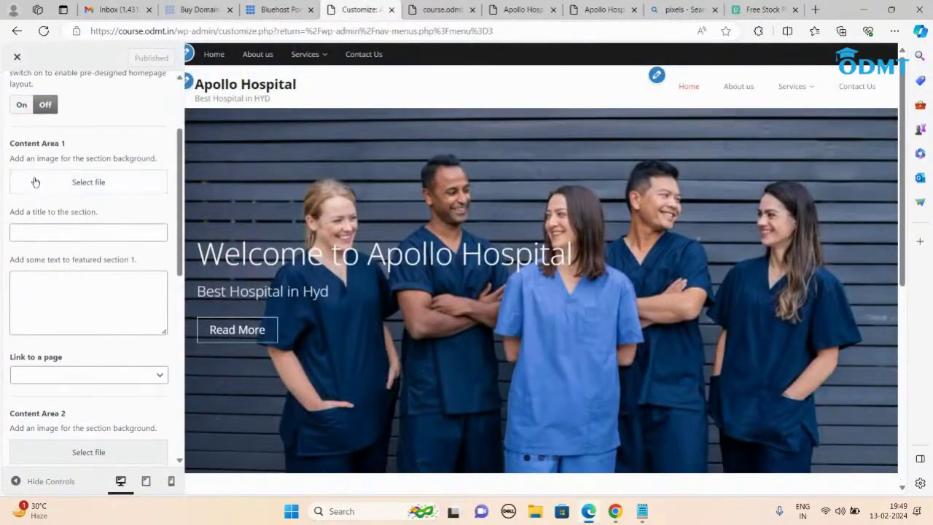
scroll(83, 292, down, 5)
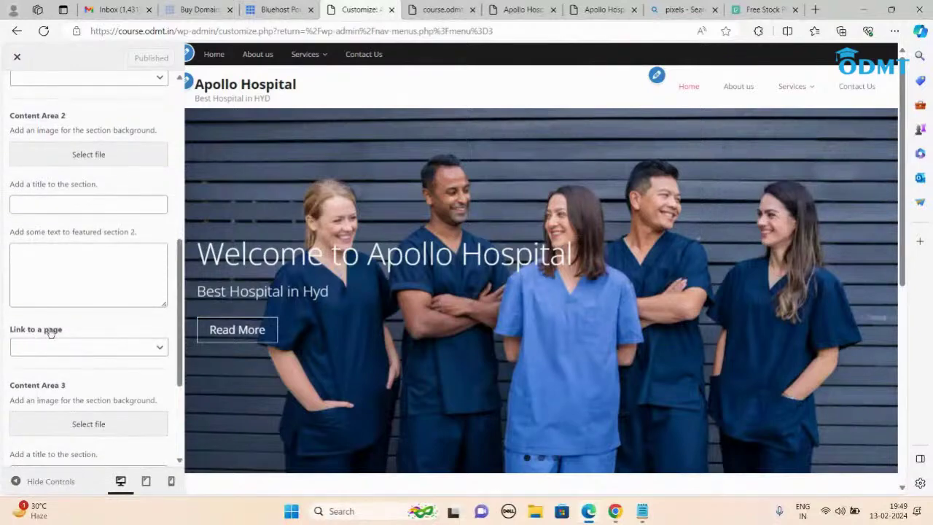
scroll(75, 278, up, 4)
scroll(74, 278, up, 2)
Step: Give Content Area 1 the hospital corridor photo, title Cardiology, and a link to the Cardiology page
click(94, 241)
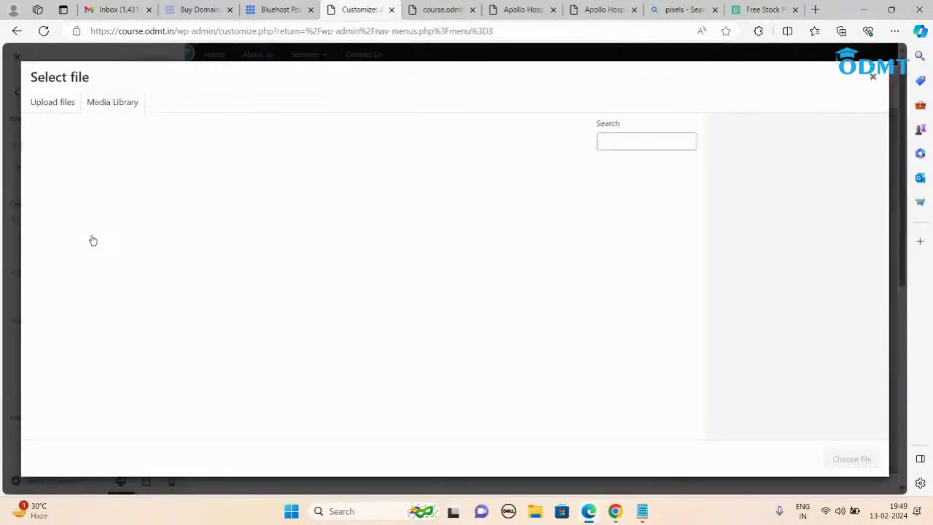
click(80, 235)
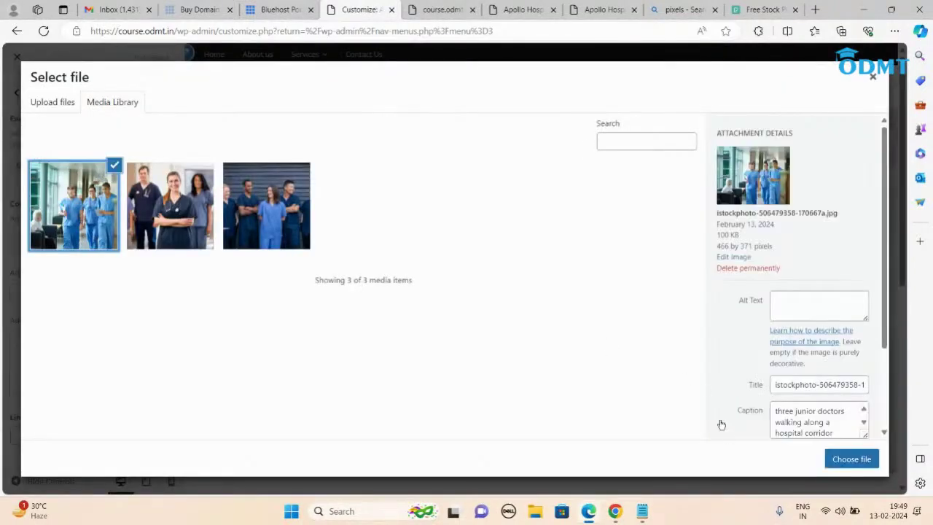
click(849, 458)
scroll(87, 328, down, 2)
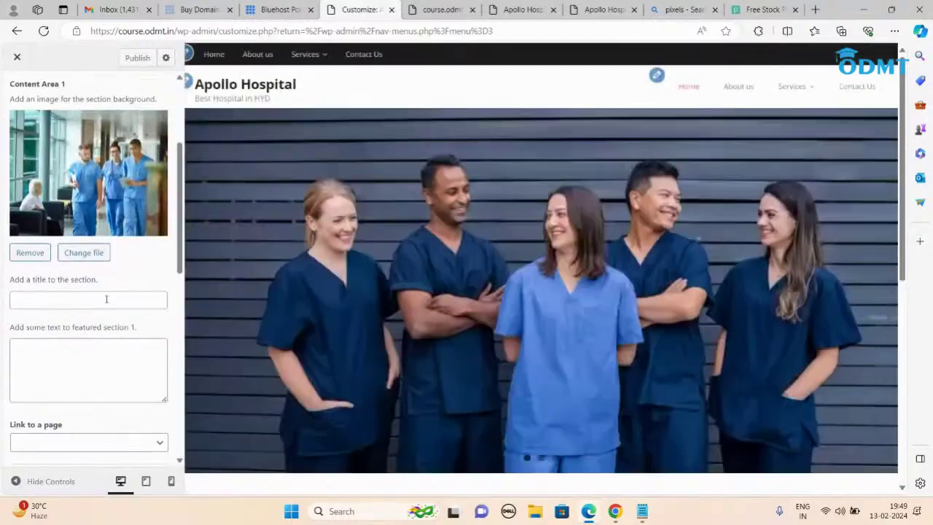
click(73, 300)
click(71, 340)
scroll(108, 302, down, 2)
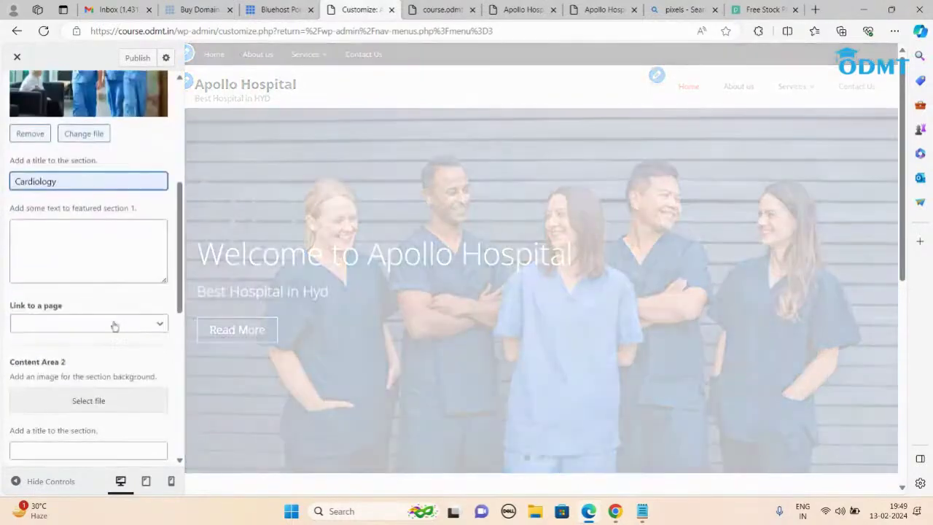
click(156, 328)
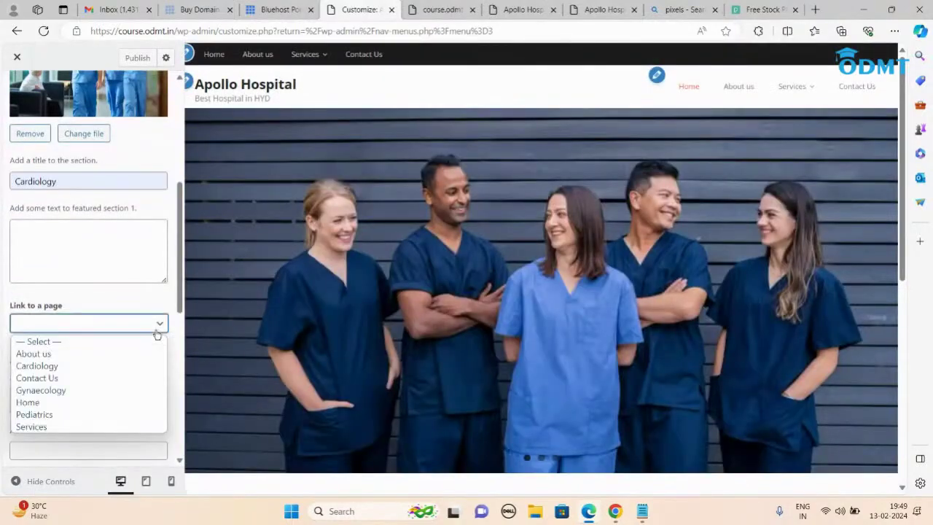
click(80, 365)
Step: Give Content Area 2 the smiling medical team photo, title Pediatrics, and a link to the Pediatrics page
scroll(109, 342, down, 3)
click(88, 283)
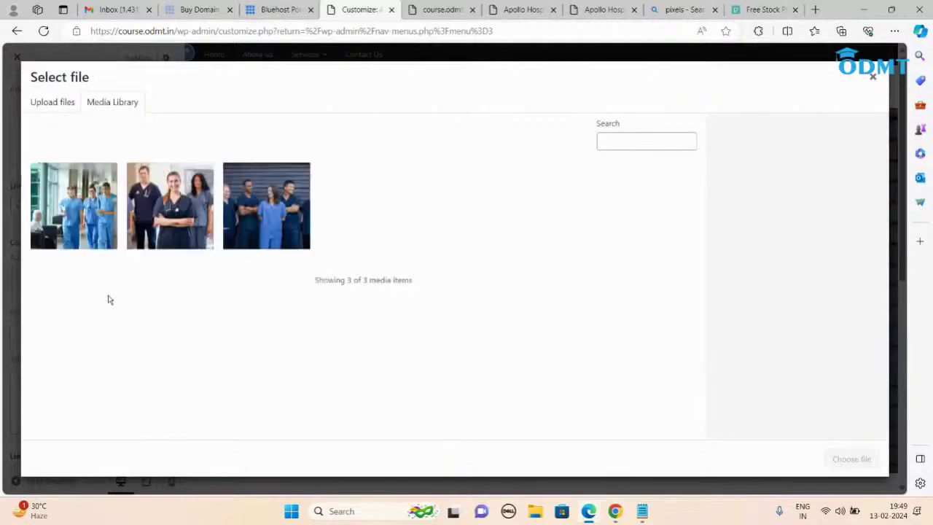
click(170, 232)
click(851, 458)
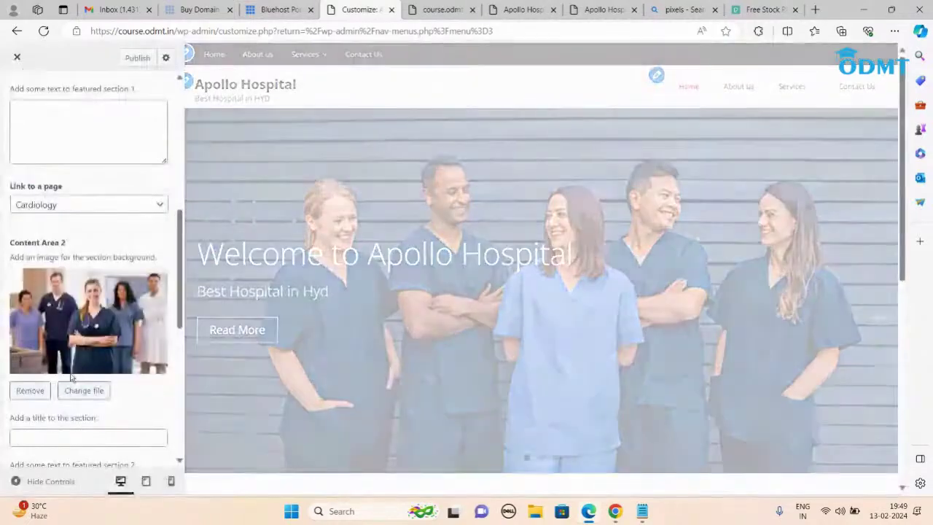
scroll(87, 255, down, 2)
click(53, 321)
click(42, 356)
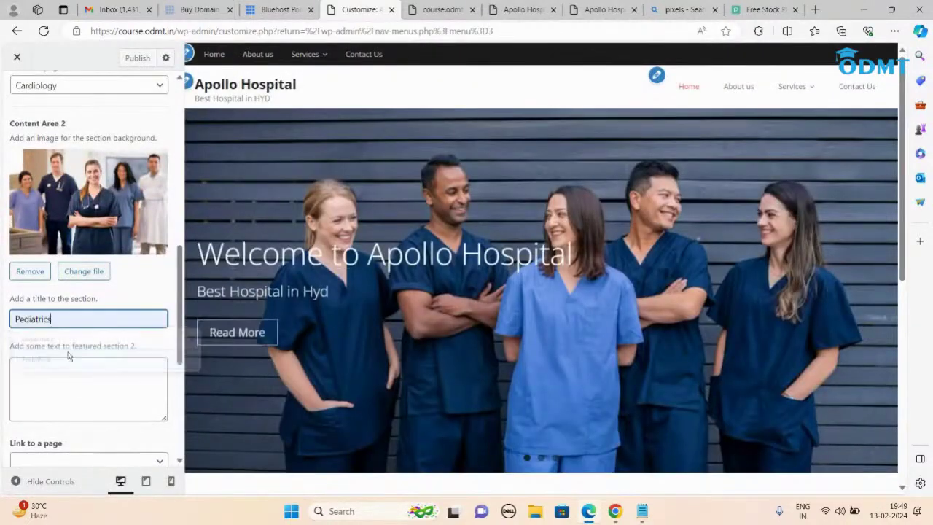
scroll(73, 328, down, 4)
click(161, 282)
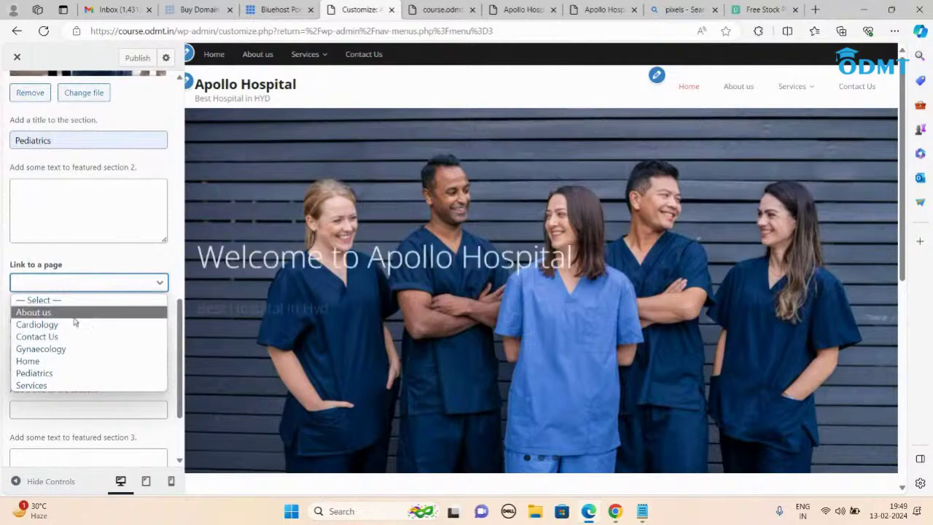
click(51, 372)
Step: Give Content Area 3 the dark-wall group photo, title Gynaeoclogy, a Gynaecology link, then publish and view
scroll(93, 332, down, 2)
click(94, 244)
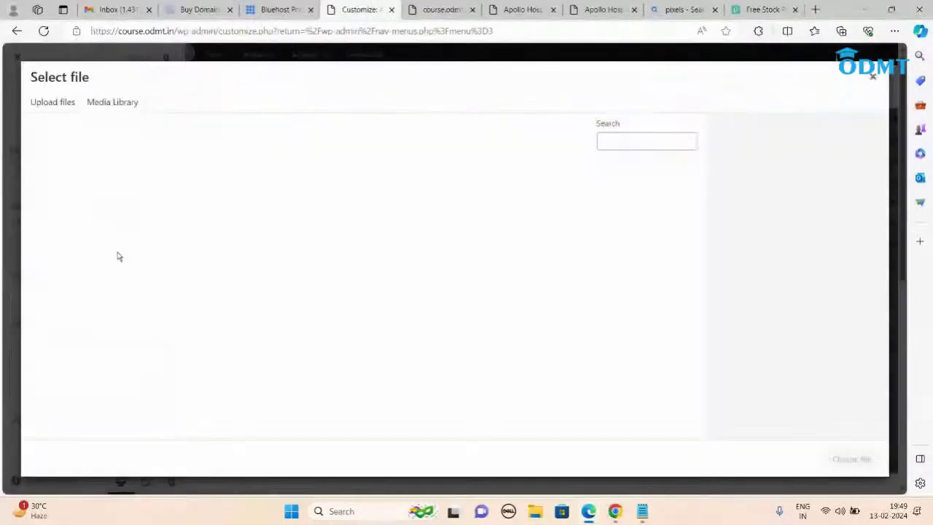
click(260, 220)
click(851, 459)
scroll(99, 328, down, 2)
click(87, 295)
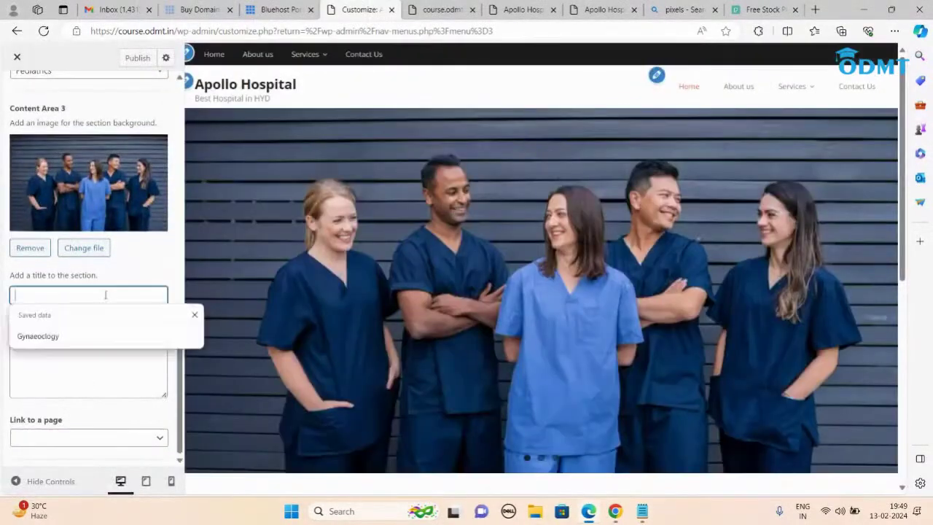
click(51, 336)
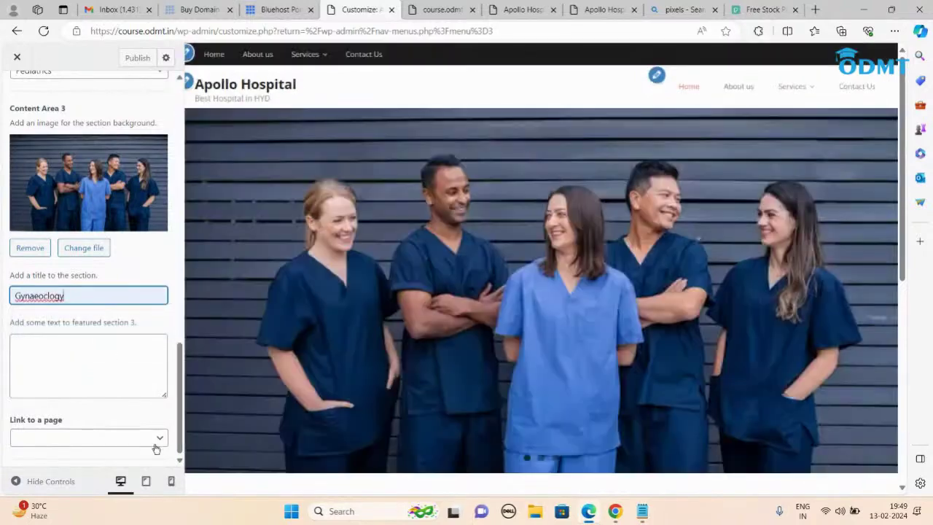
click(154, 439)
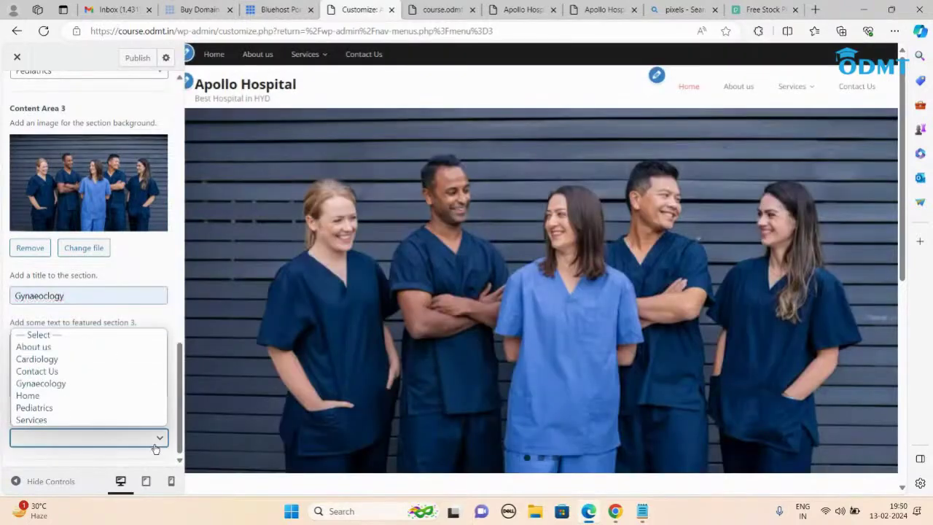
click(41, 384)
click(135, 60)
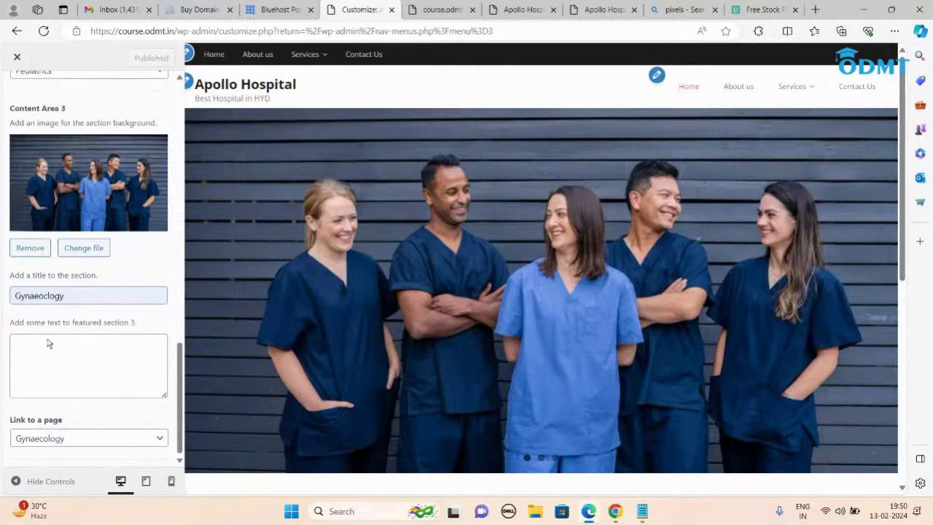
click(590, 10)
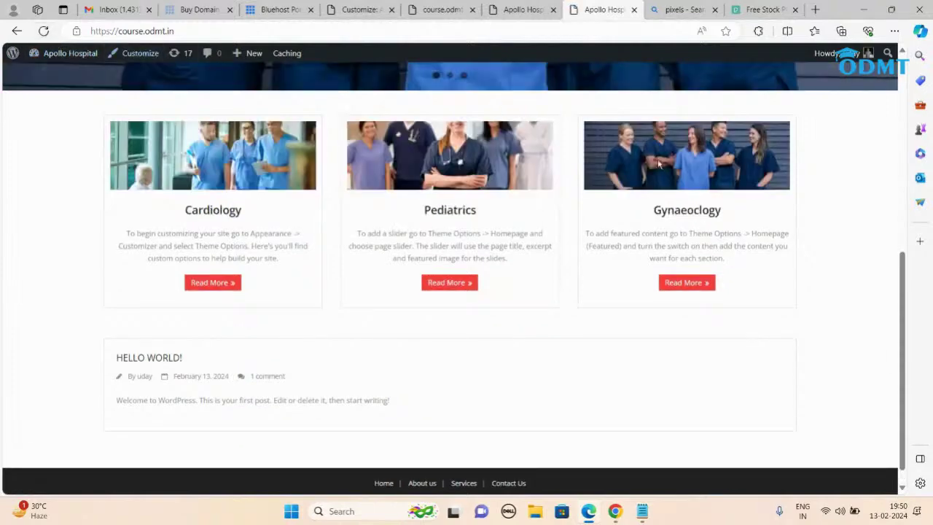
scroll(794, 273, up, 8)
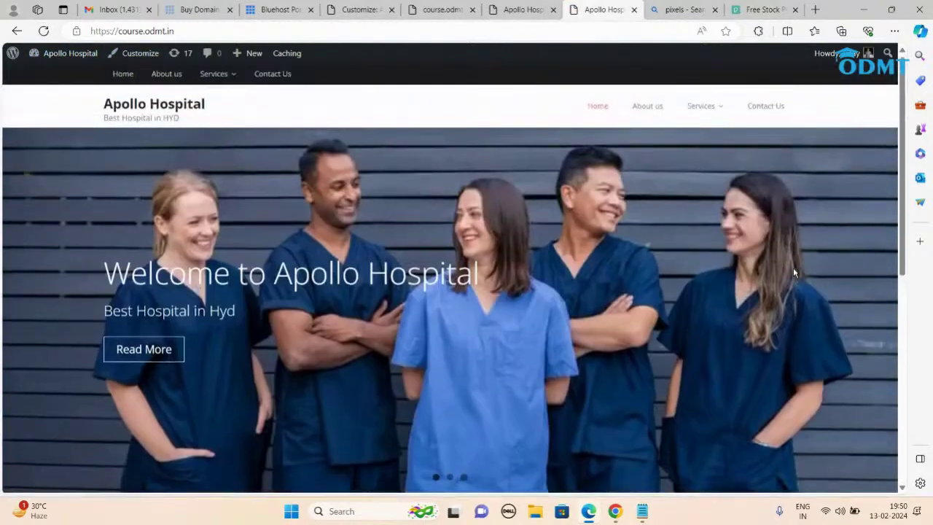
scroll(794, 273, down, 8)
scroll(794, 272, up, 5)
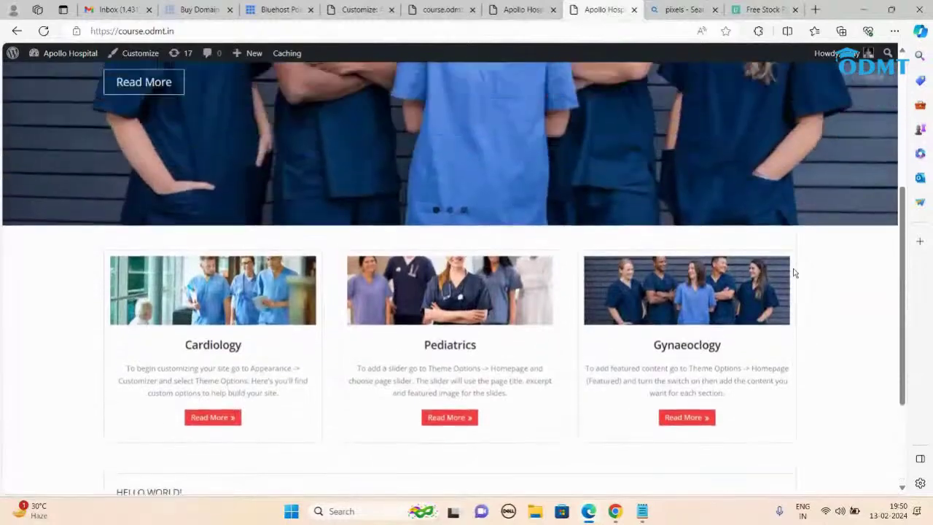
scroll(794, 273, up, 2)
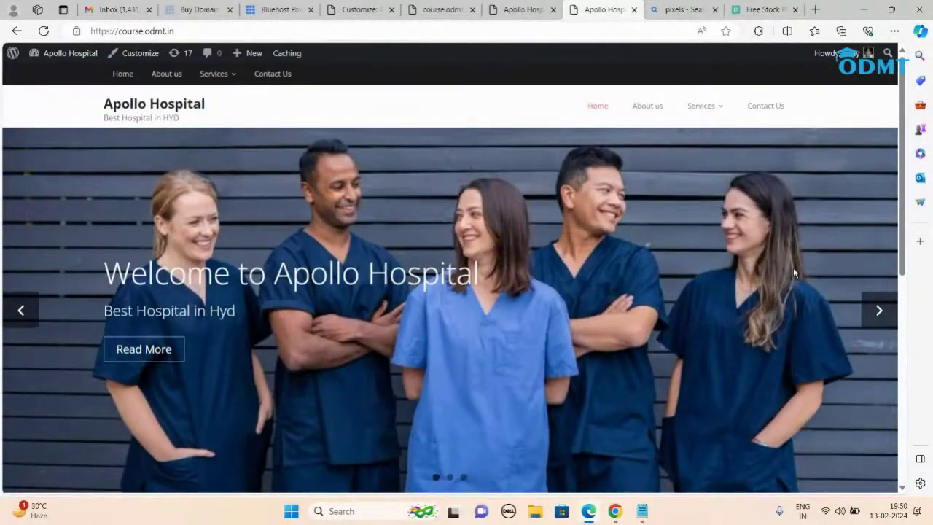
scroll(794, 273, down, 6)
scroll(794, 273, up, 4)
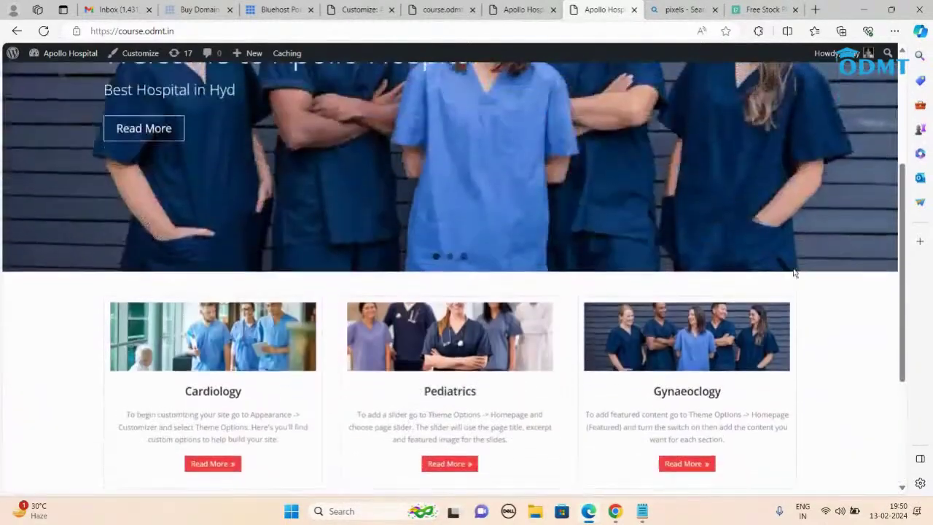
Step: Record Minamaze on the Theme line of the WordPress steps notes, then minimize Notepad
click(641, 510)
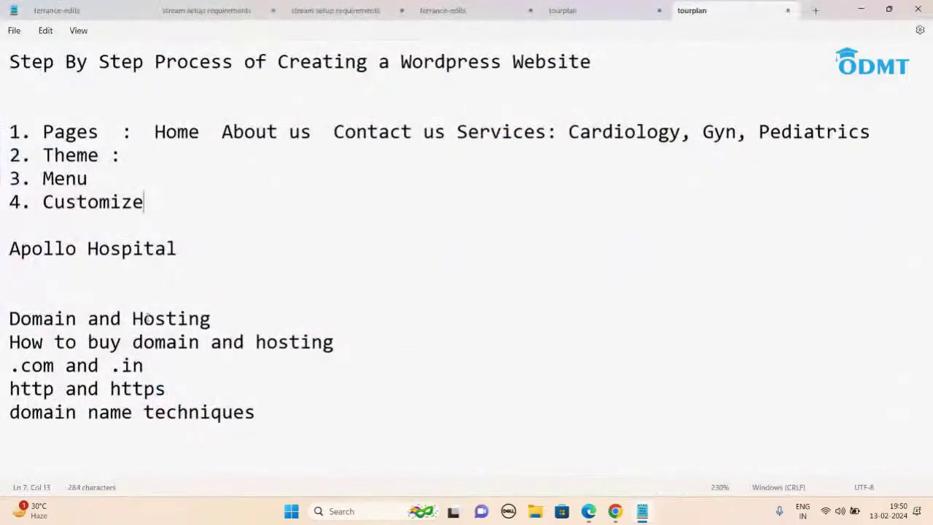
drag(10, 318, 284, 429)
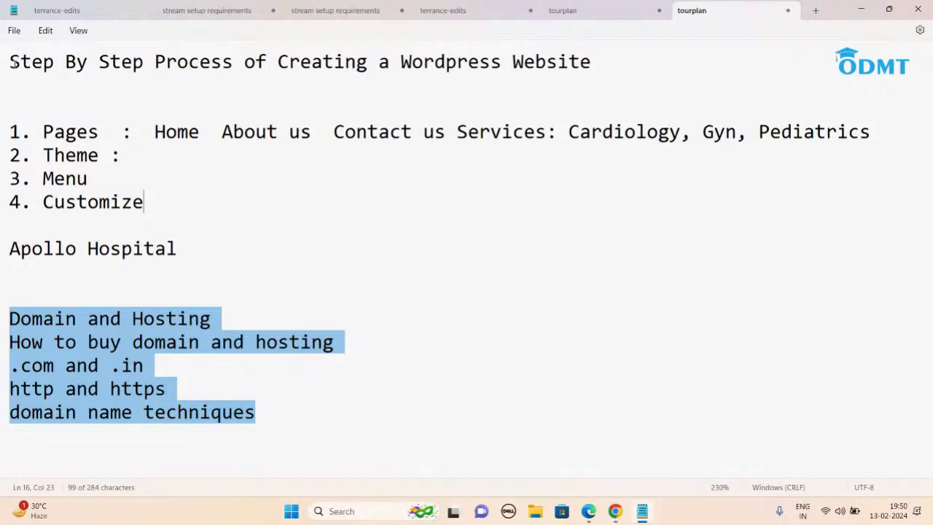
drag(111, 129, 2, 128)
click(132, 159)
text(Minamaze)
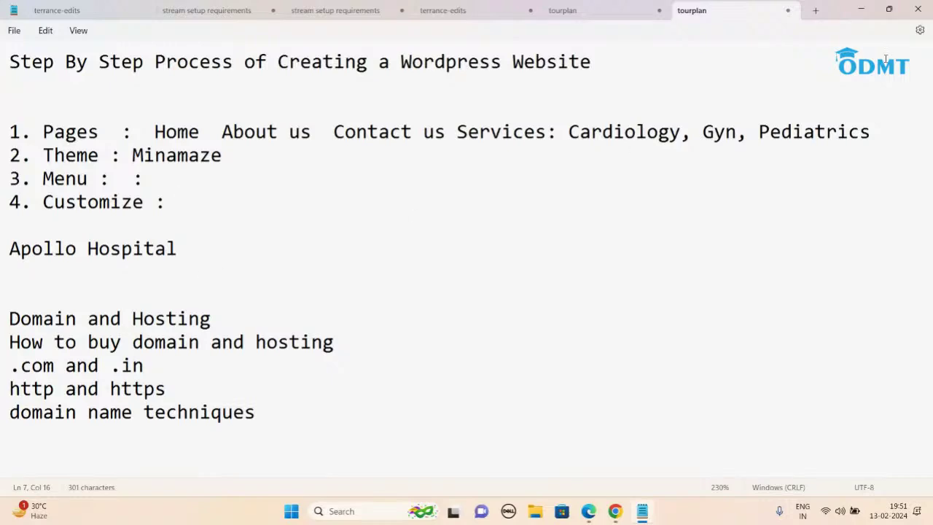
click(861, 9)
scroll(564, 315, up, 3)
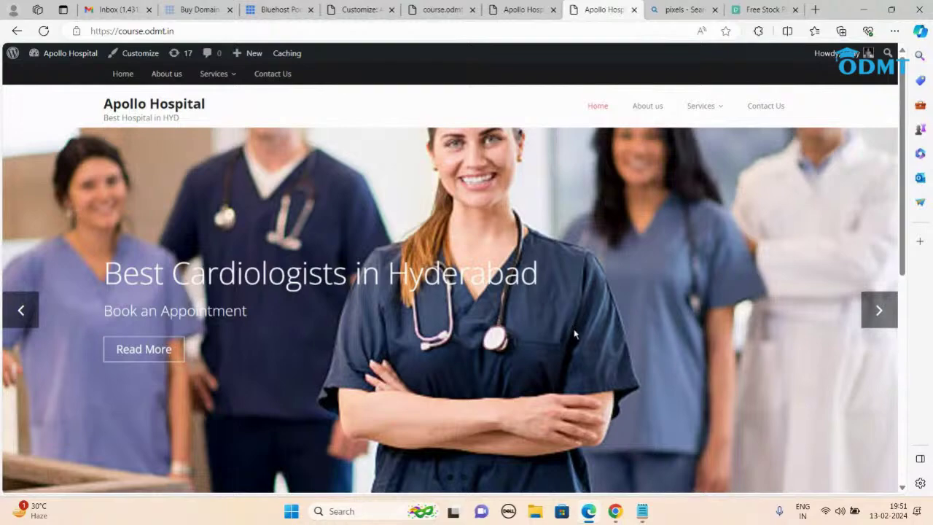
Step: Close the customizer and go to Appearance > Themes, where Minamaze is active
scroll(574, 334, down, 5)
scroll(574, 334, up, 5)
click(362, 10)
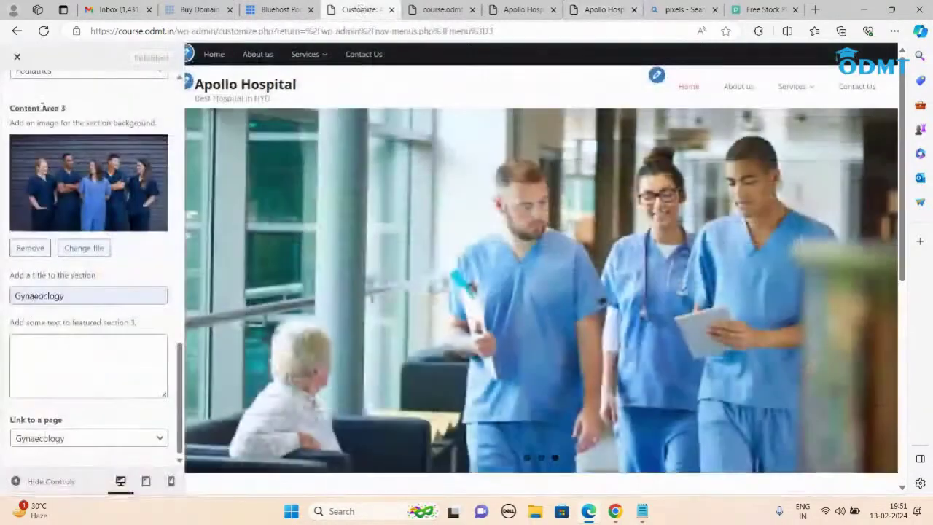
click(17, 58)
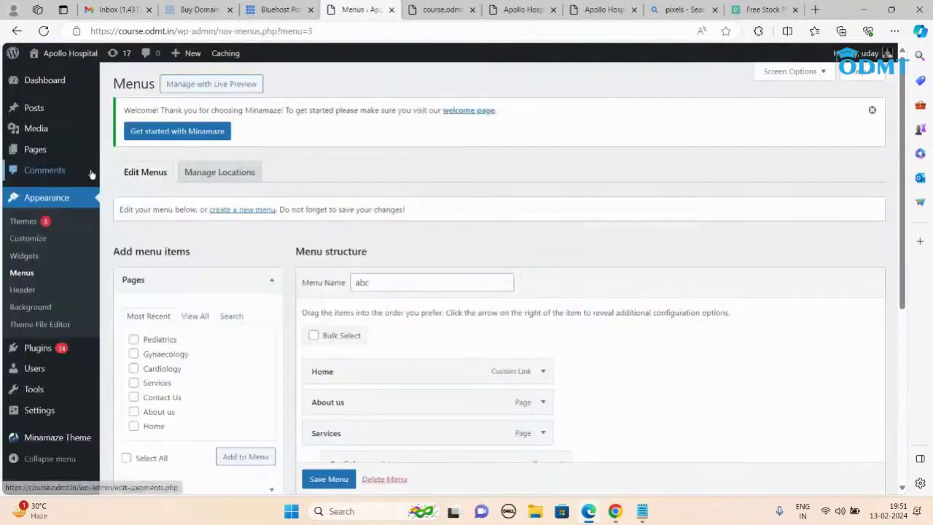
click(26, 222)
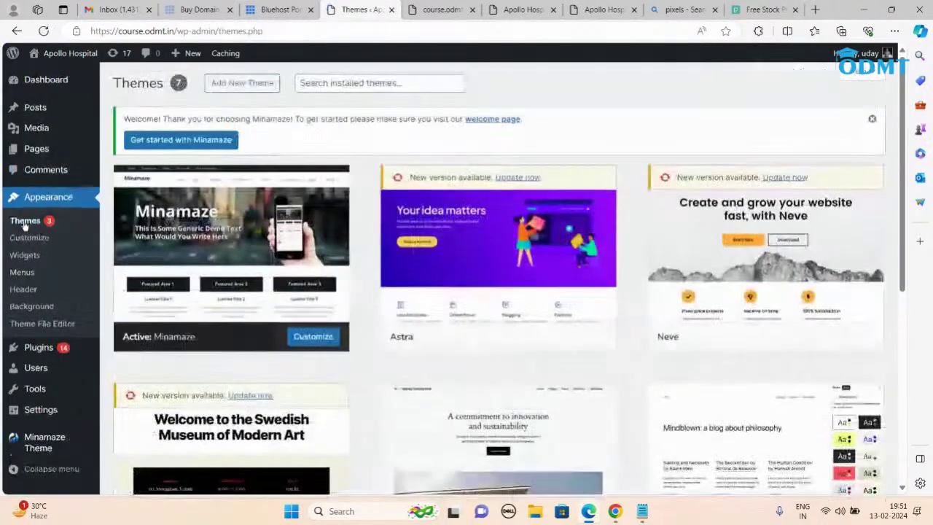
Step: Find Glamourhub among the Latest themes under Add New, install it and activate it
click(239, 81)
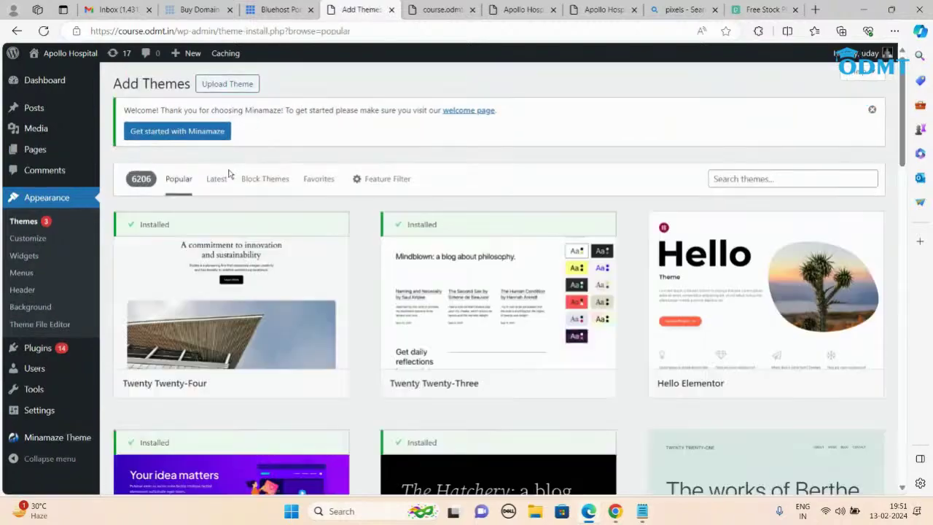
click(216, 179)
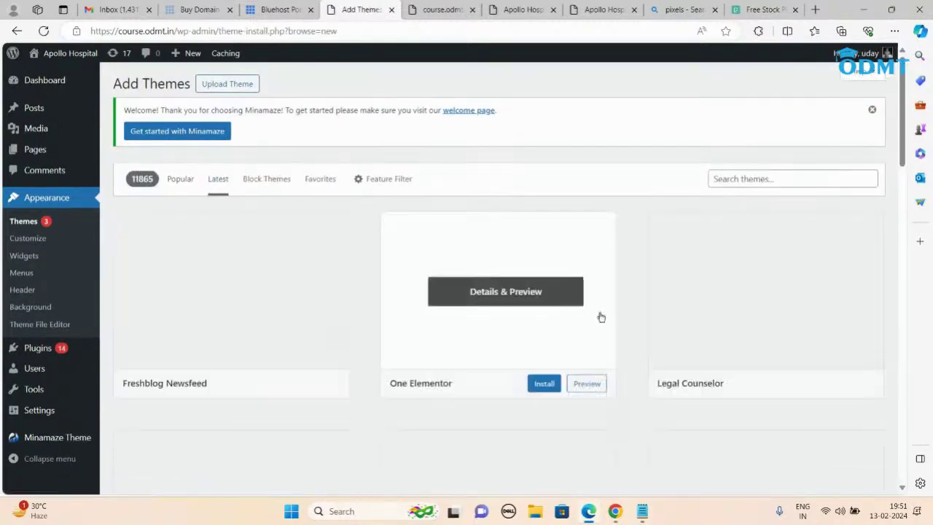
scroll(600, 317, down, 15)
scroll(619, 346, down, 9)
scroll(619, 346, down, 8)
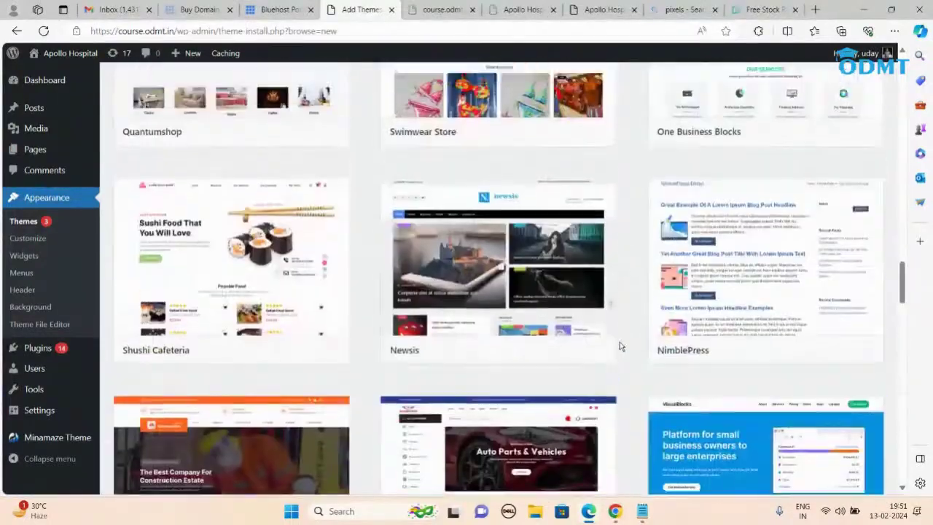
scroll(619, 346, down, 4)
scroll(612, 284, down, 2)
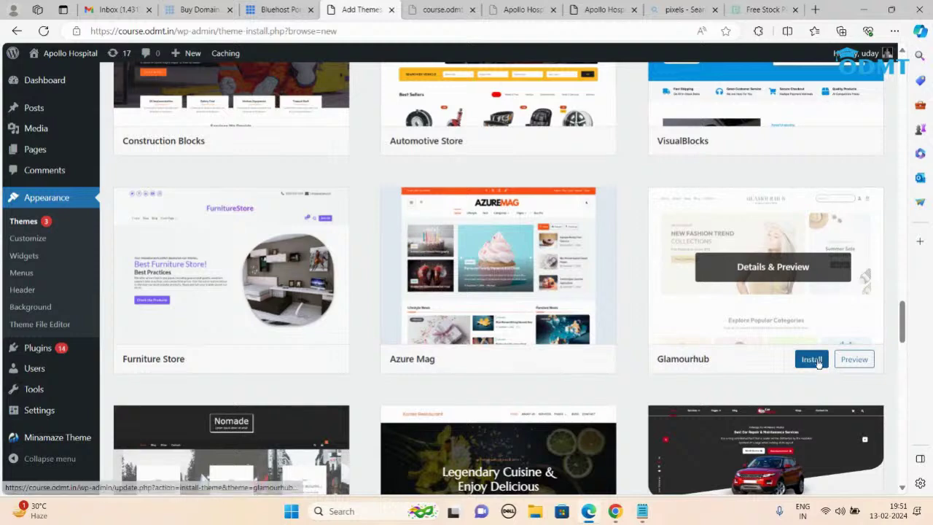
click(816, 360)
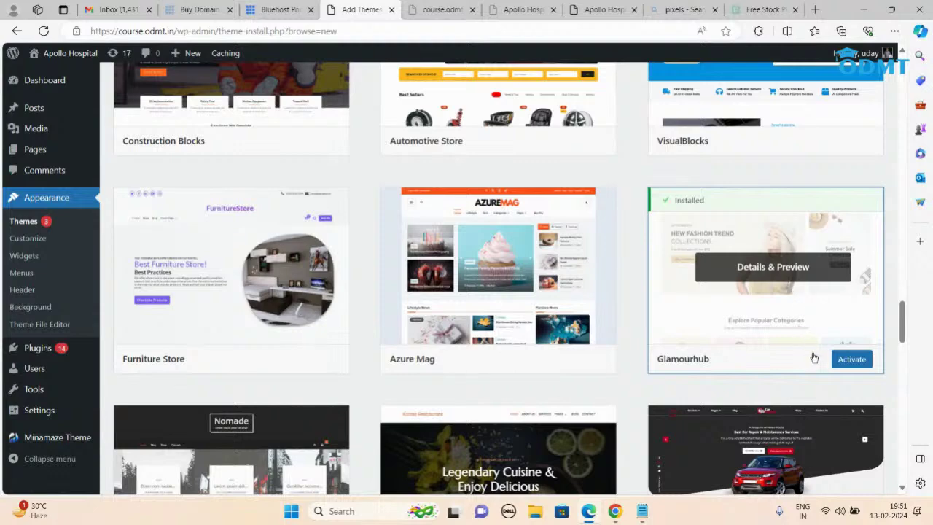
click(851, 359)
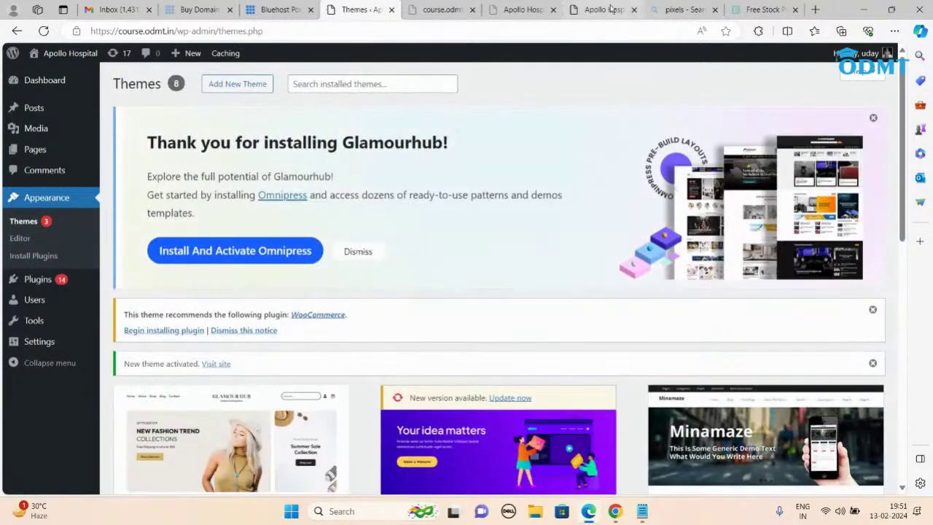
click(610, 9)
click(576, 31)
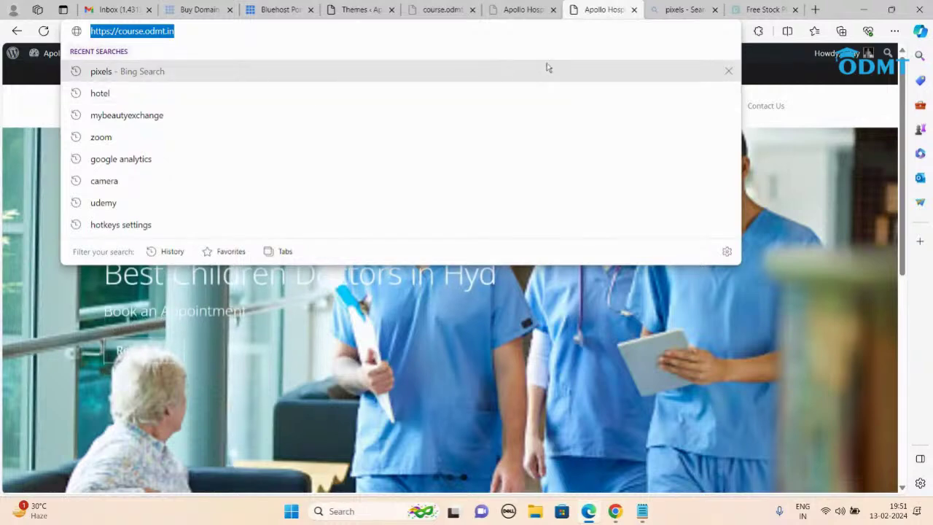
click(655, 10)
click(440, 32)
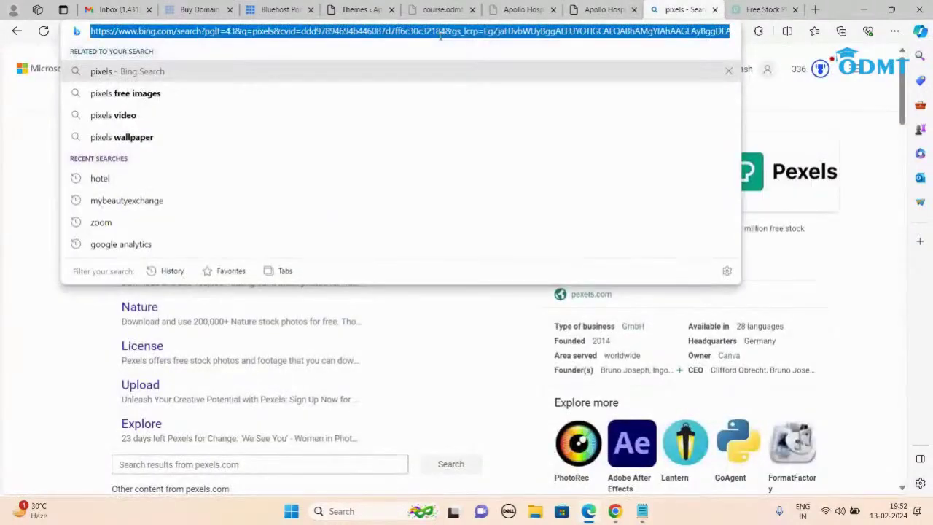
text(course.odmt.in)
key(Return)
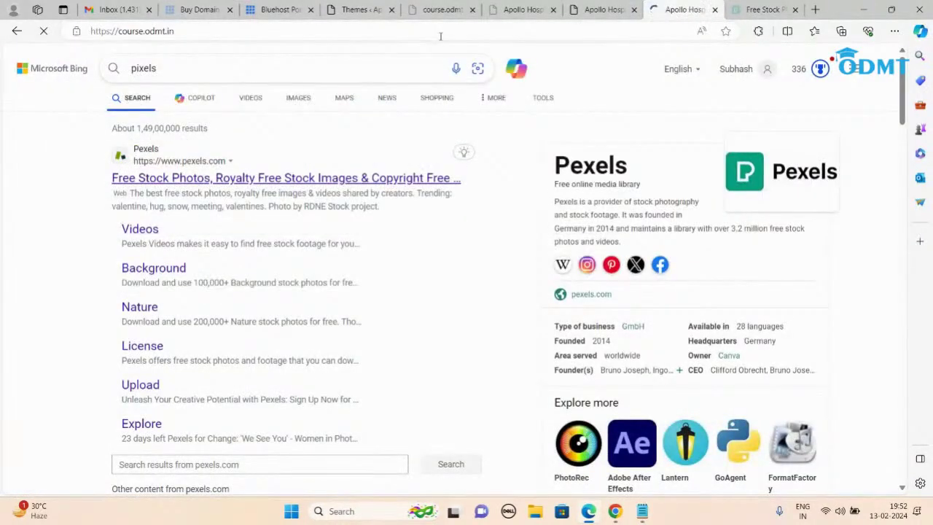
scroll(672, 249, down, 1)
scroll(672, 249, down, 20)
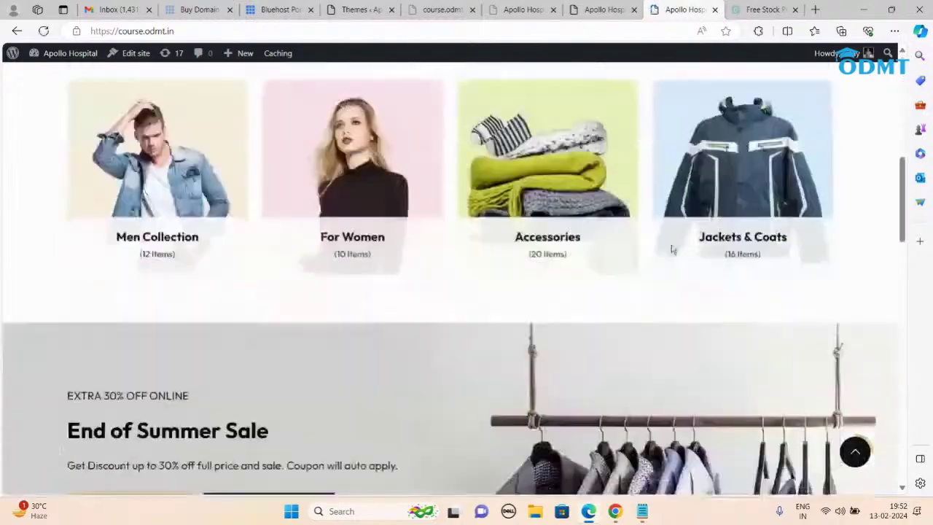
scroll(672, 249, up, 15)
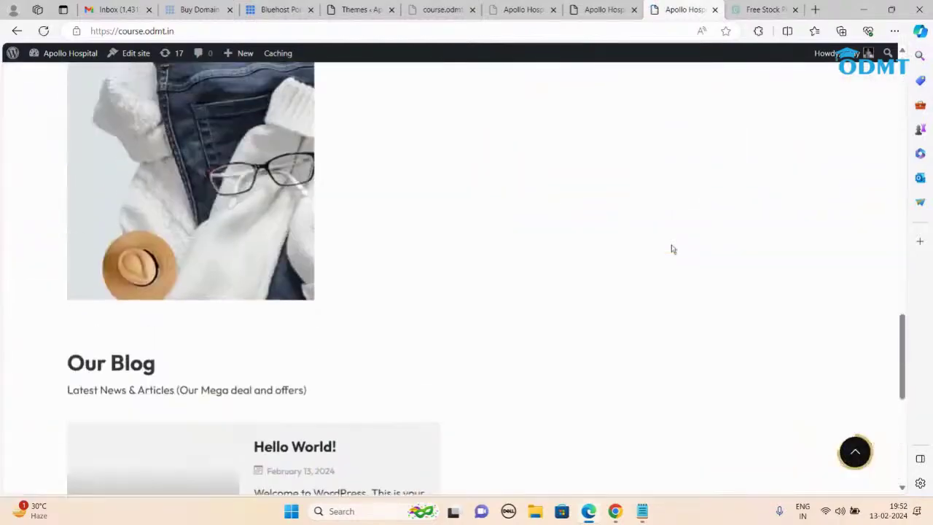
scroll(671, 250, up, 4)
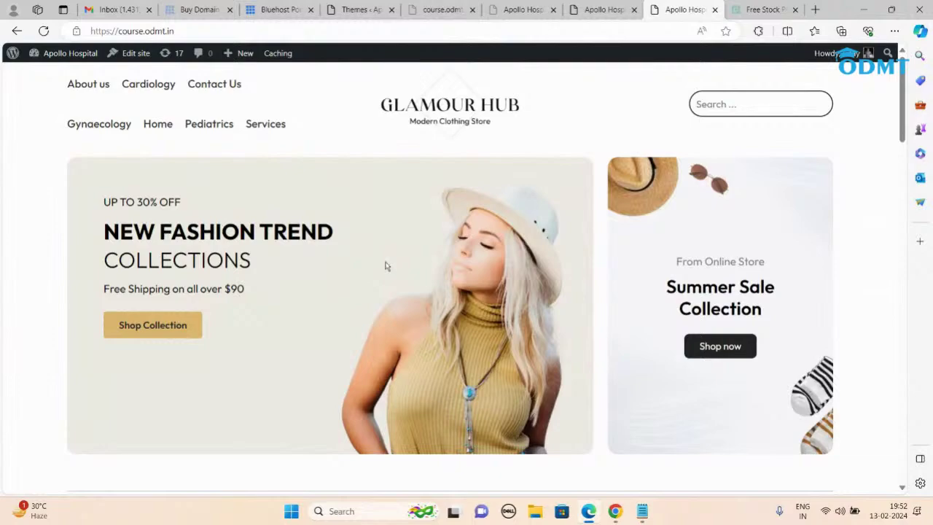
scroll(387, 265, down, 10)
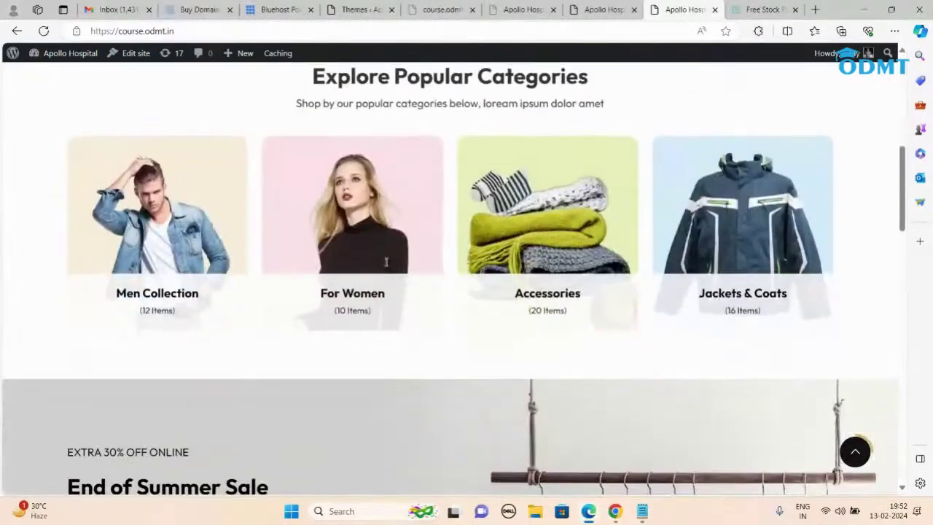
scroll(386, 266, up, 8)
scroll(386, 266, up, 3)
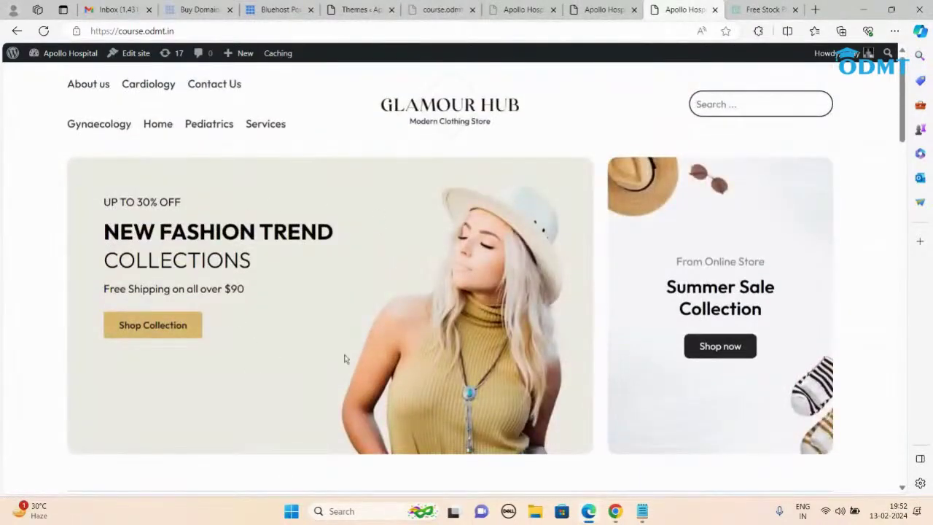
scroll(356, 276, down, 2)
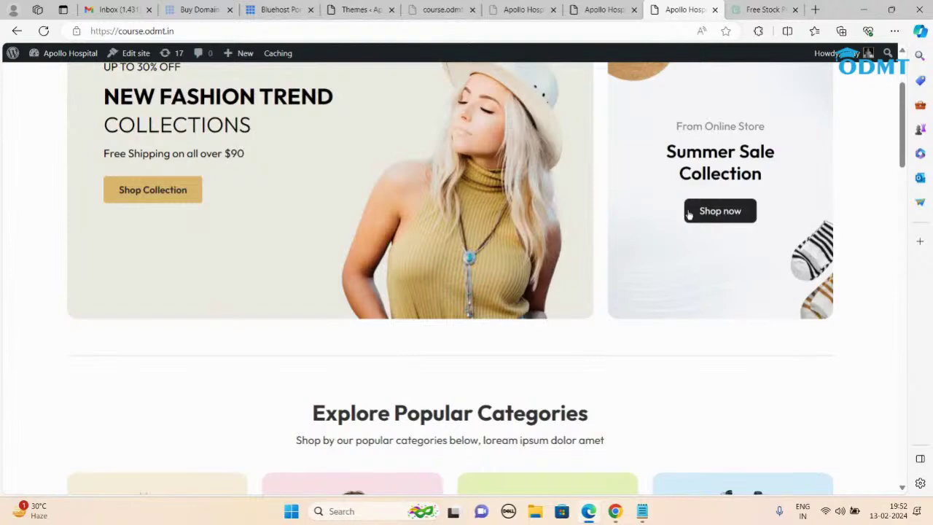
scroll(451, 222, down, 3)
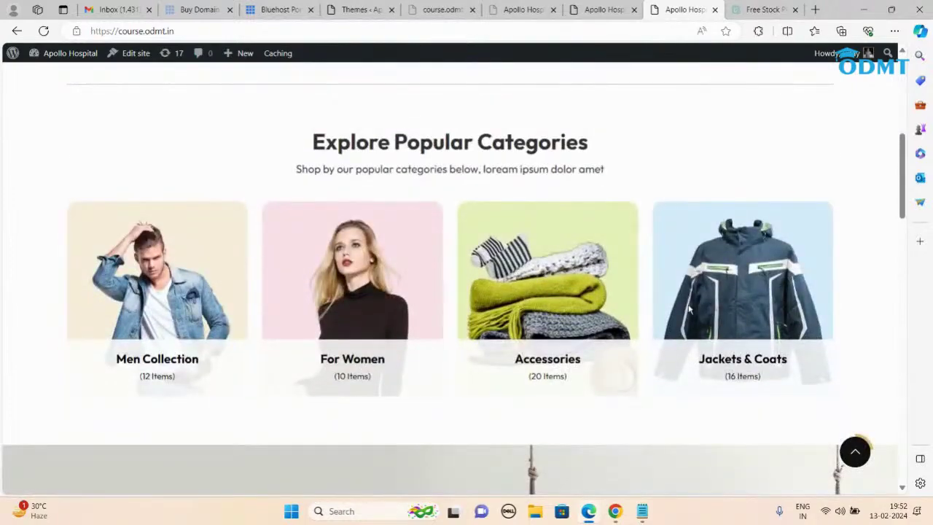
scroll(688, 309, down, 10)
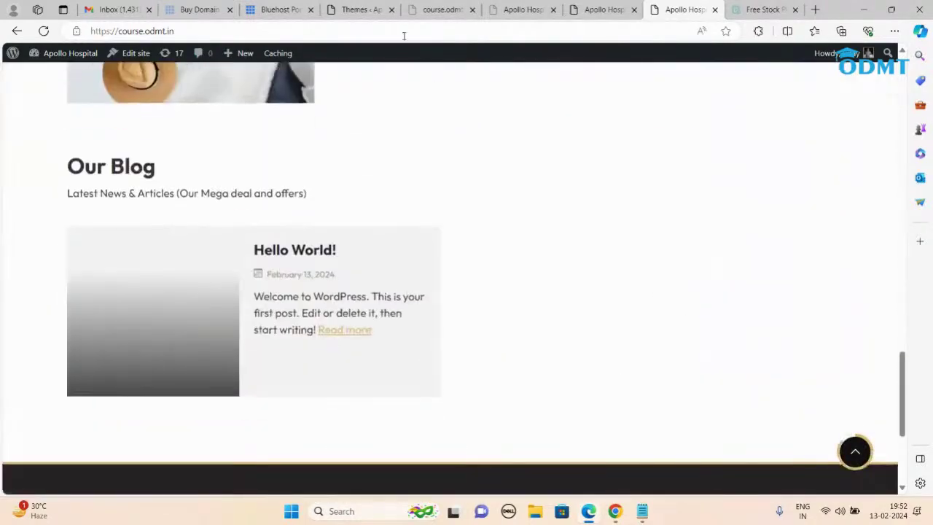
click(361, 10)
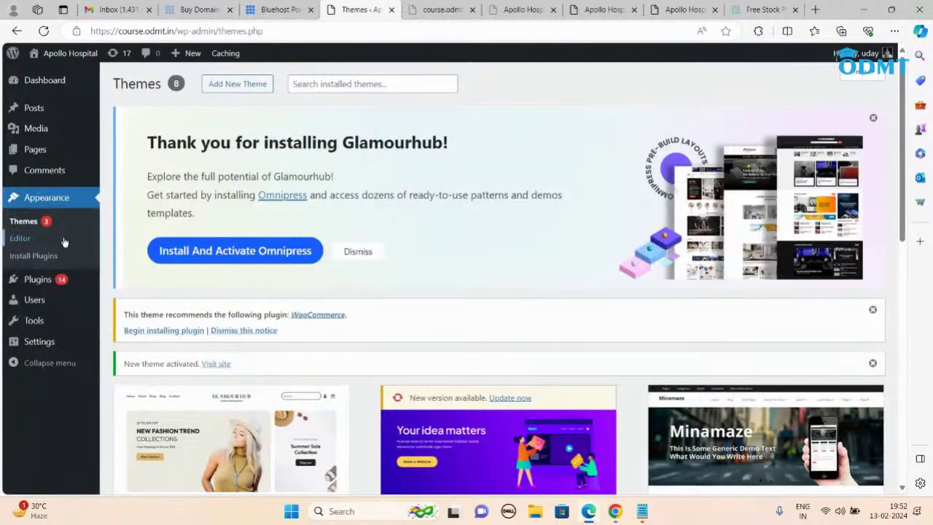
scroll(66, 242, down, 3)
click(313, 356)
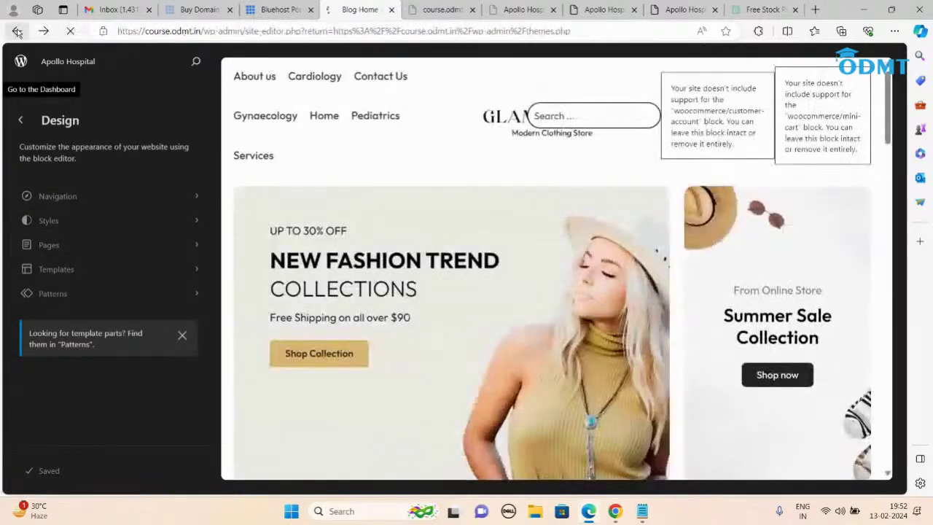
click(17, 31)
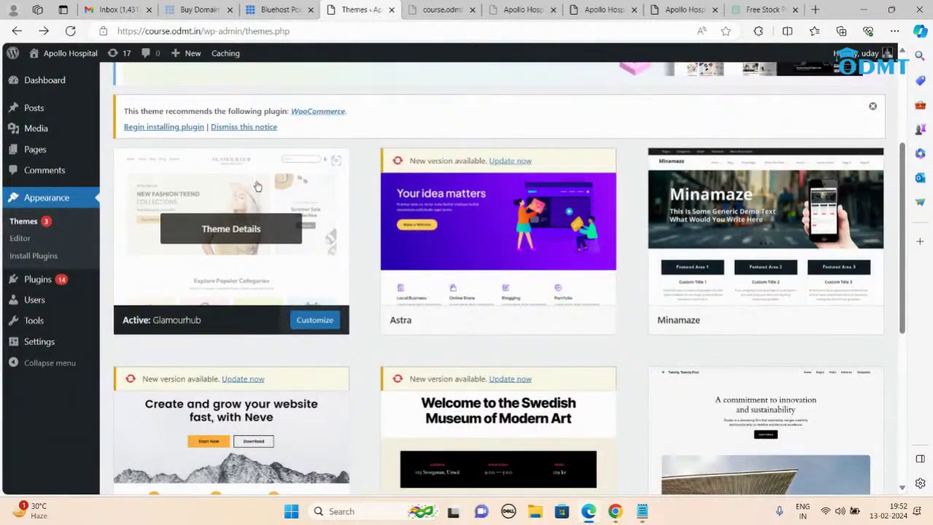
click(689, 10)
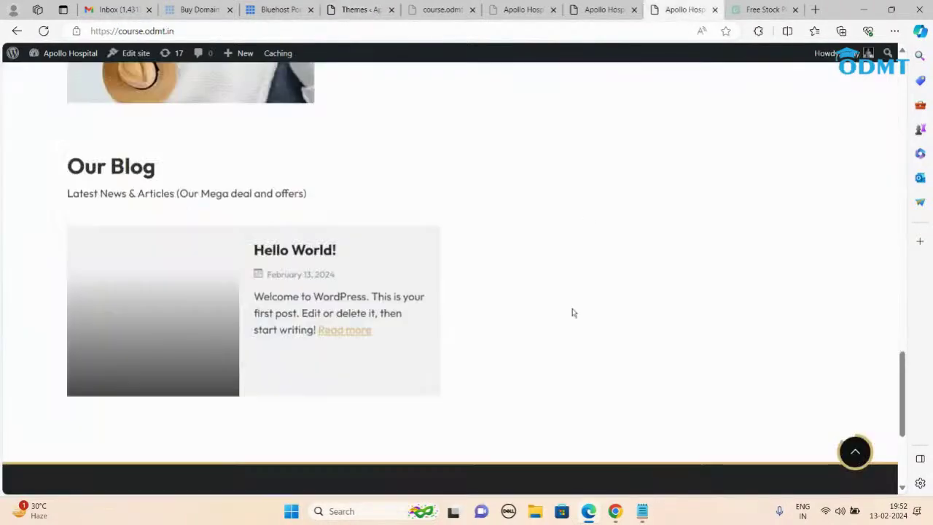
scroll(575, 355, up, 15)
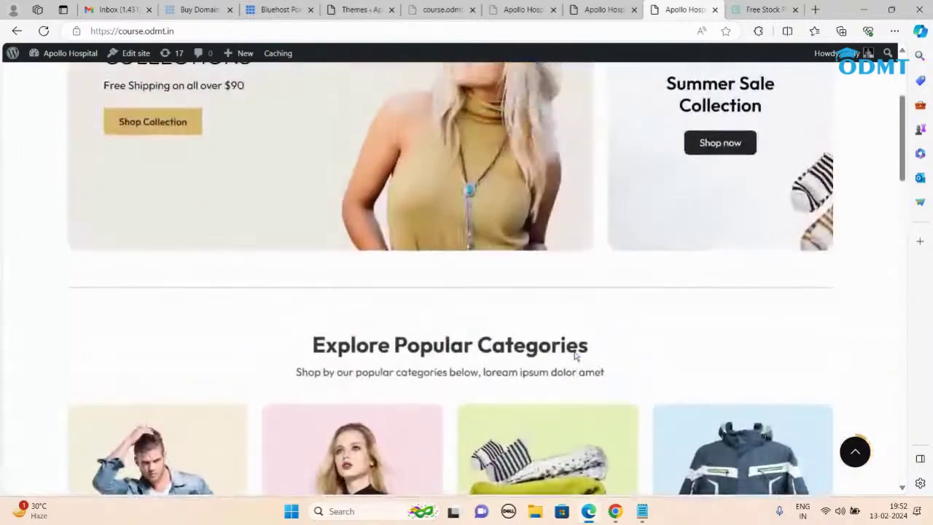
scroll(575, 354, up, 5)
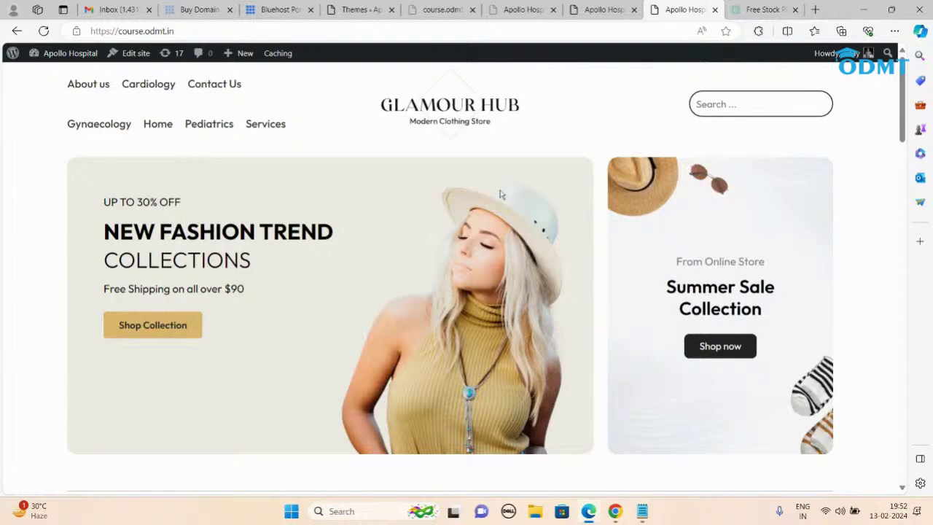
click(350, 10)
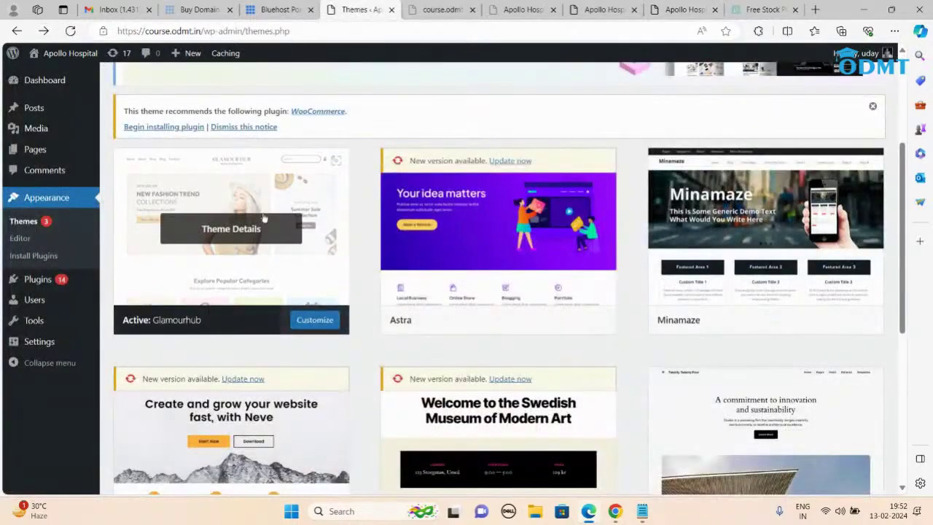
Step: Reactivate the Minamaze theme, then advance the live site's slider to the children doctors slide
mouse_move(779, 266)
click(787, 326)
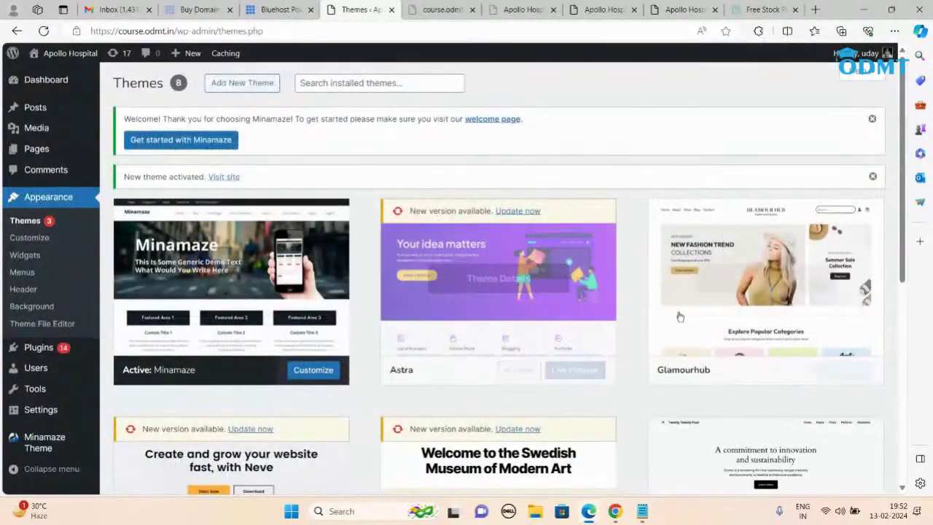
mouse_move(733, 301)
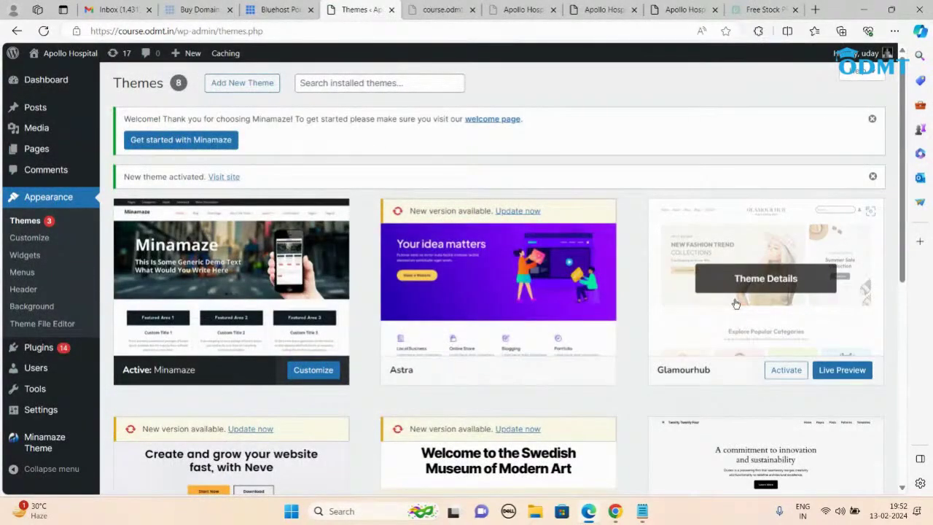
click(683, 9)
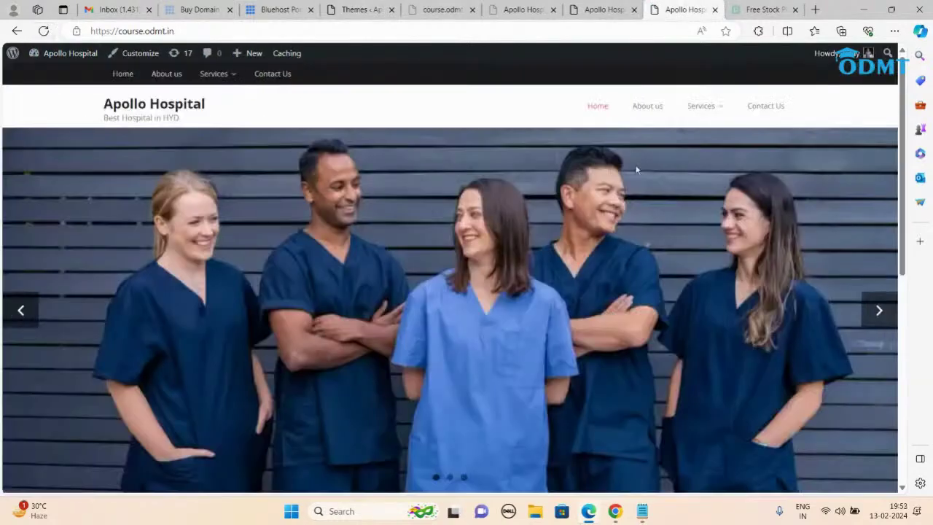
scroll(590, 327, down, 10)
scroll(590, 328, up, 7)
scroll(590, 328, up, 2)
click(878, 311)
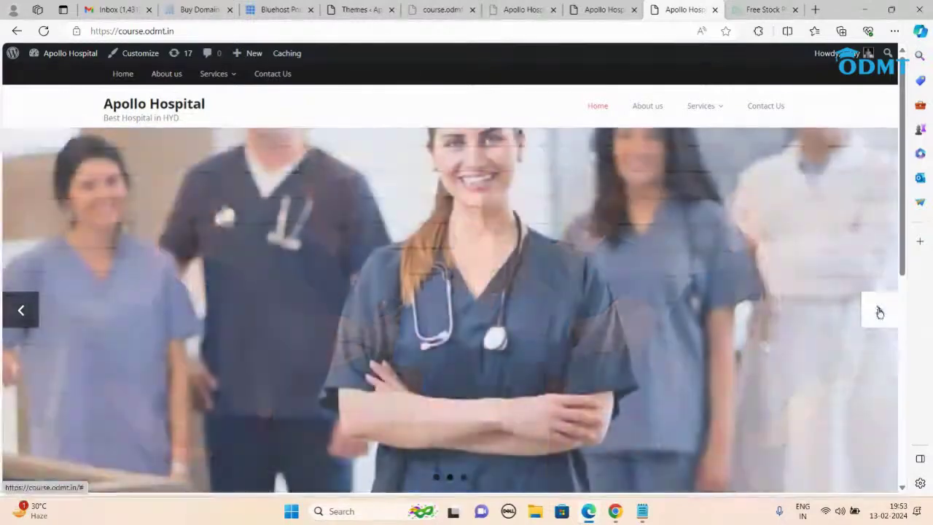
click(880, 312)
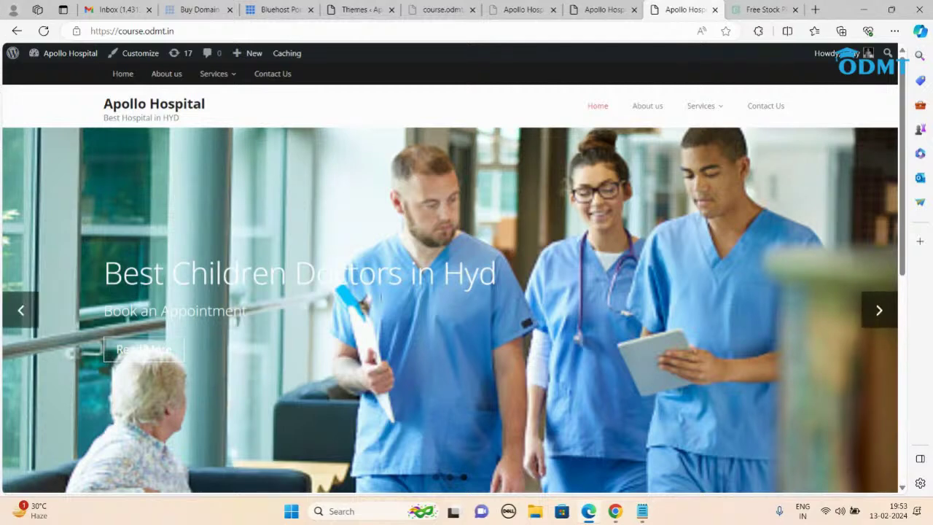
Step: Below the earlier notes, write 'Domain : Name of the website' with a 'Hosting' line under it
key(alt+Tab)
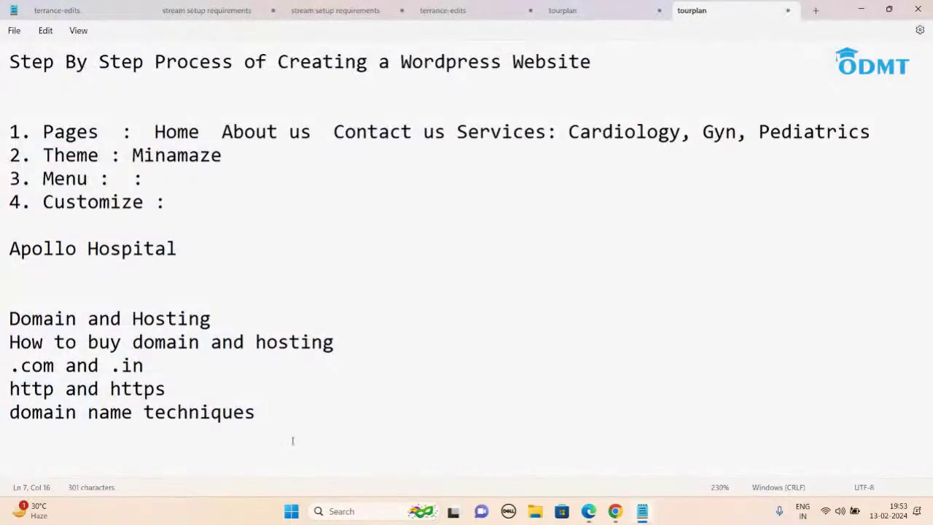
key(Return)
key(Return)
key(Return)
key(Return)
key(Return)
key(Return)
key(Return)
key(Return)
key(Return)
key(Return)
key(Return)
key(Return)
key(Return)
key(Return)
key(Return)
key(Return)
key(Return)
key(Return)
key(Return)
key(Return)
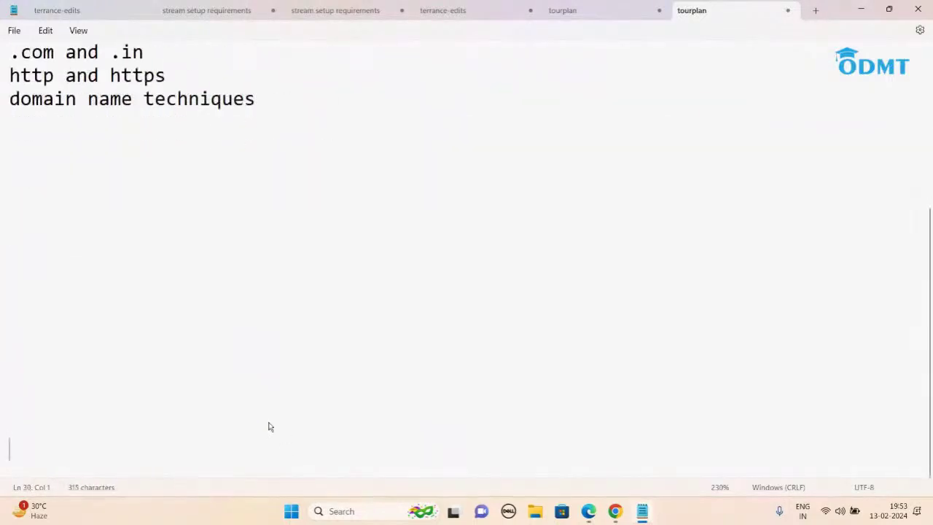
click(29, 97)
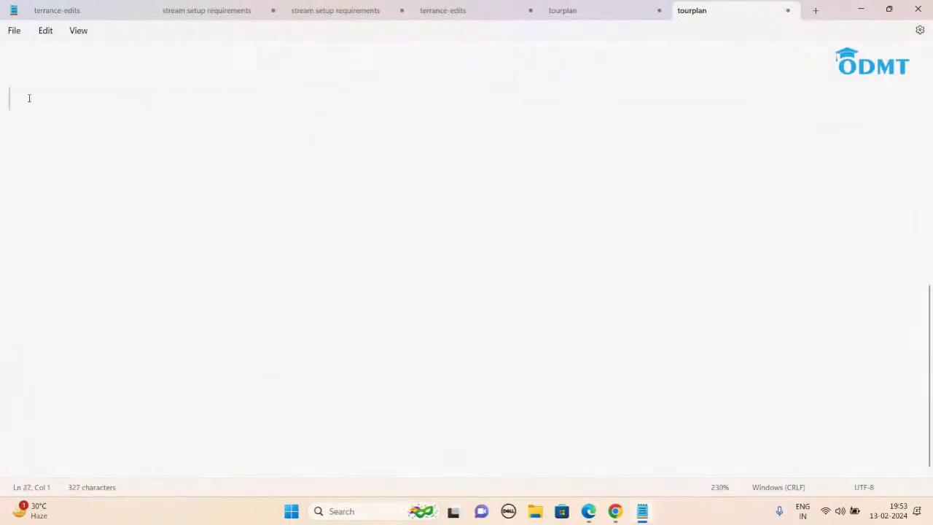
click(29, 98)
text(Domain)
key(Return)
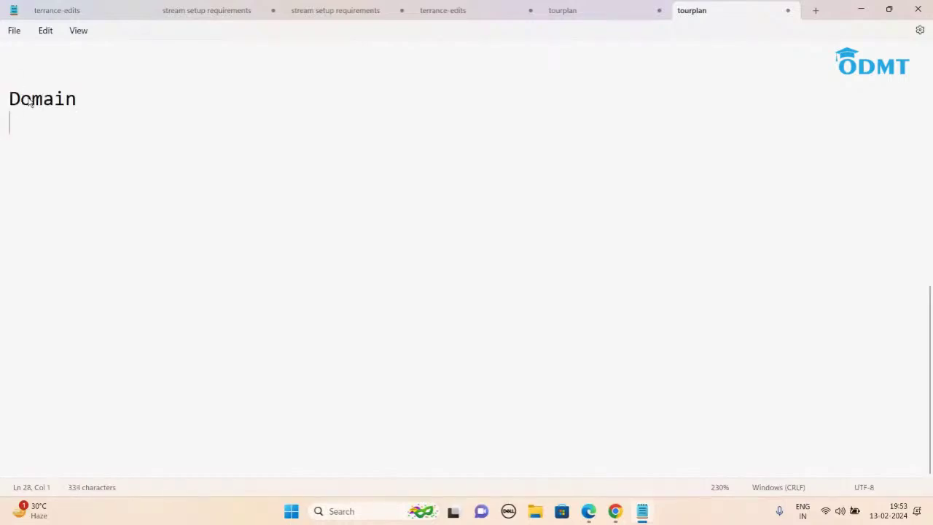
text(Hosting)
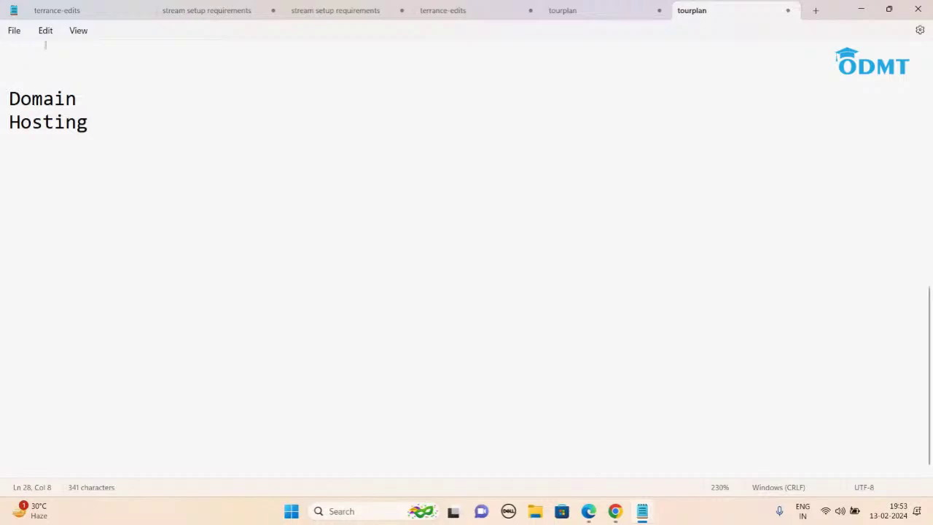
click(96, 98)
text(: Na)
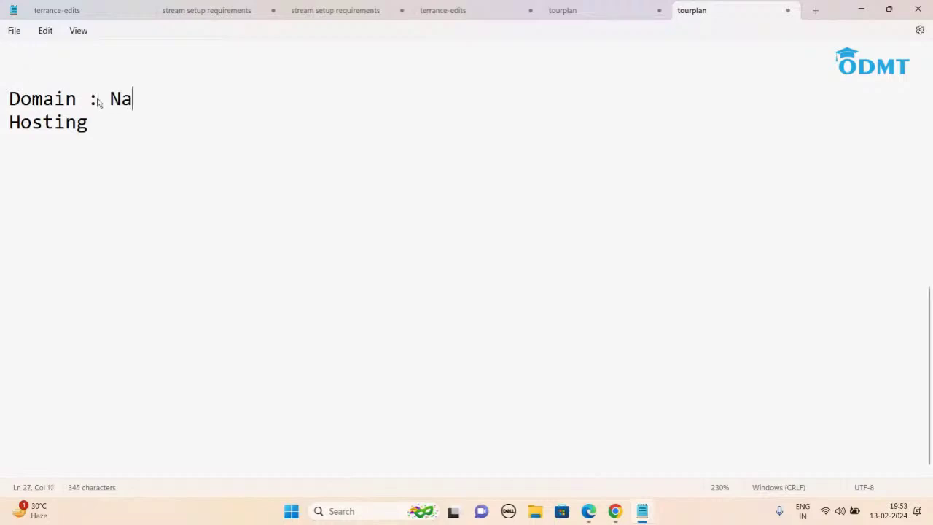
text(me of the website)
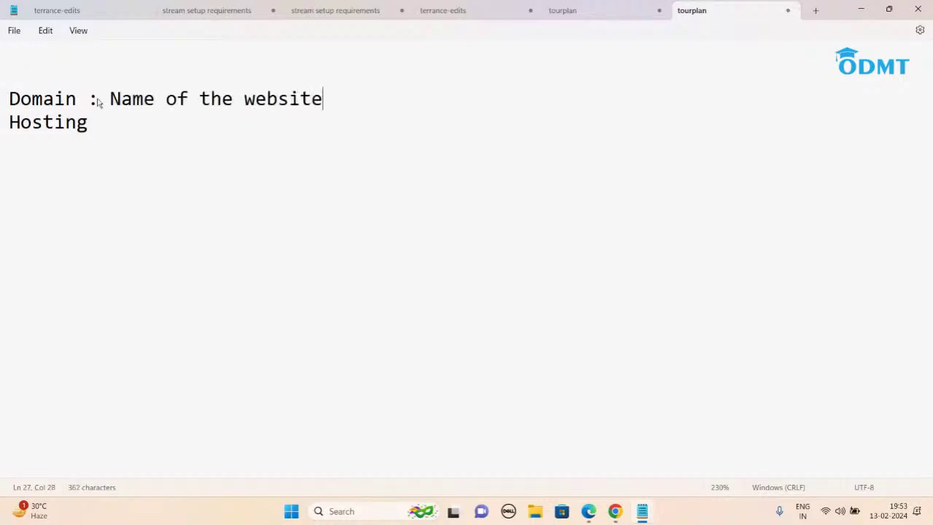
Step: Complete 'Hosting : Space in a server' and add the line 'D + H = website'
click(94, 124)
text(")
key(BackSpace)
text(: Space in a s)
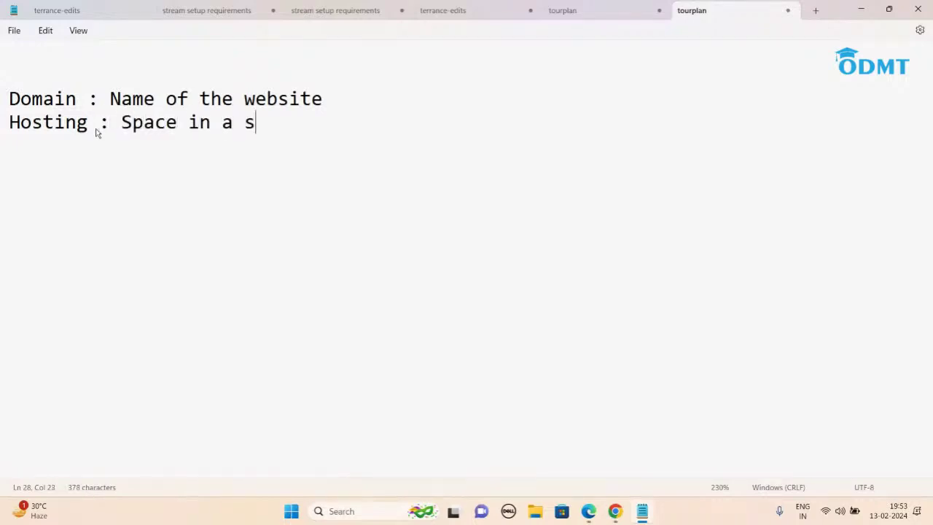
text(erver)
key(Return)
key(Return)
text(D + H = website)
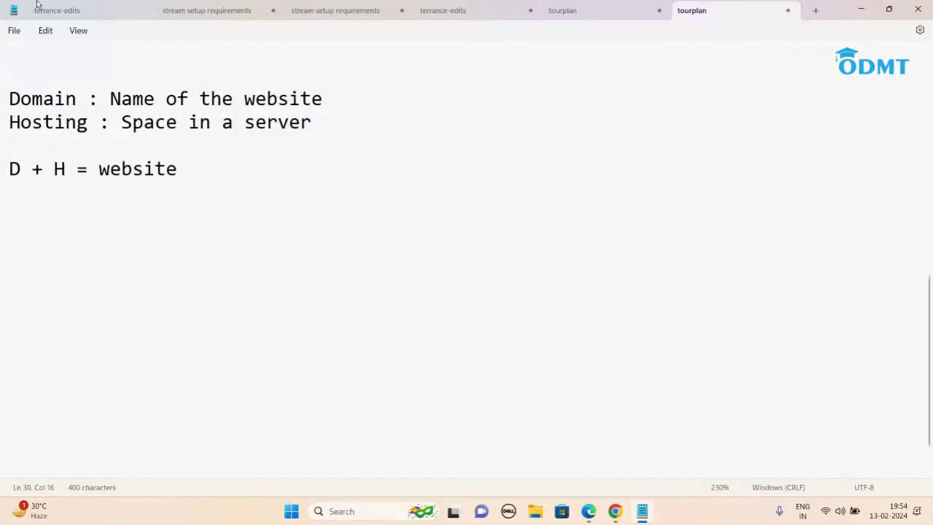
click(331, 123)
click(323, 98)
click(314, 121)
click(180, 168)
click(321, 124)
click(328, 100)
Step: Add a contact's e-mail address followed by ': 4000', with two 1000 entries beneath
click(204, 180)
key(Return)
key(Return)
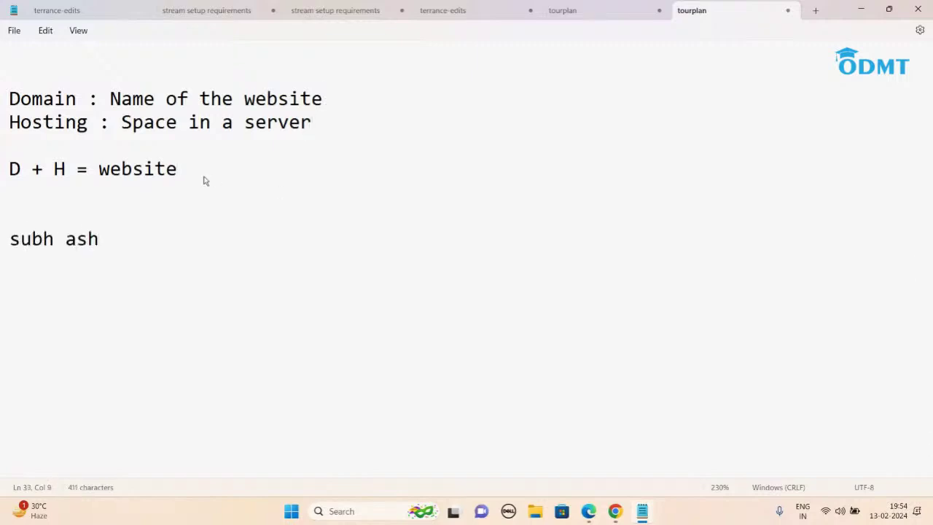
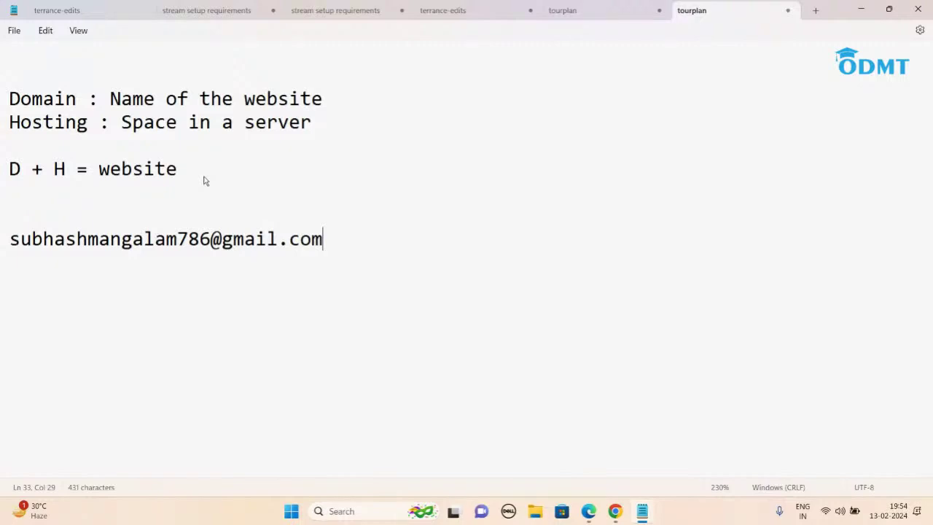
text(: 4000)
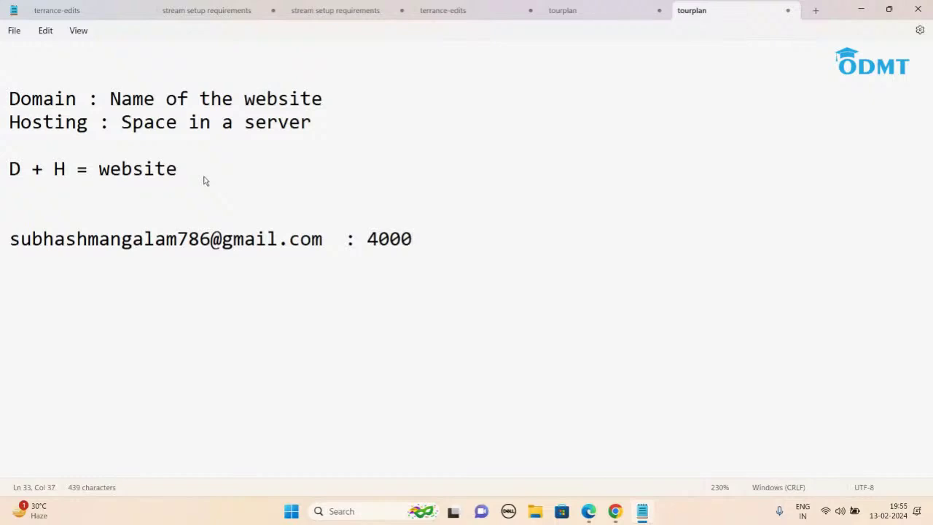
key(Return)
key(Return)
text(1000 1000)
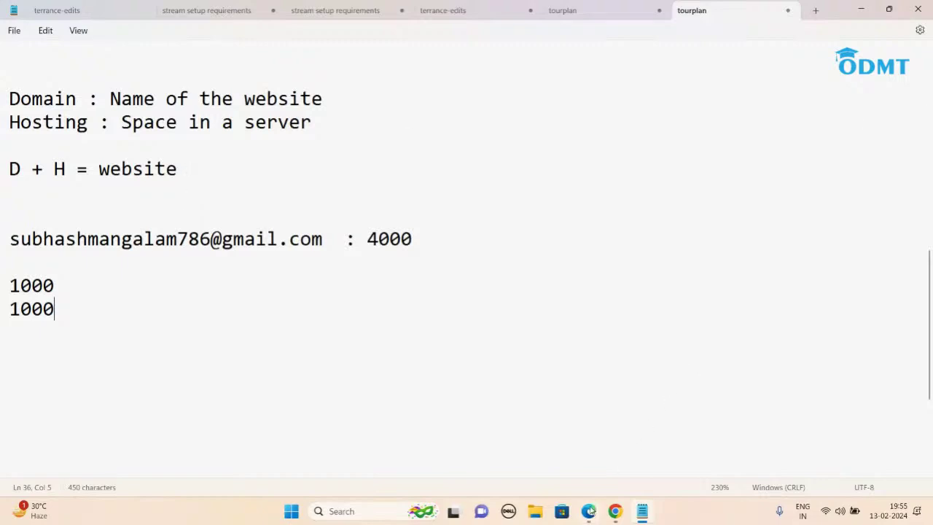
click(588, 511)
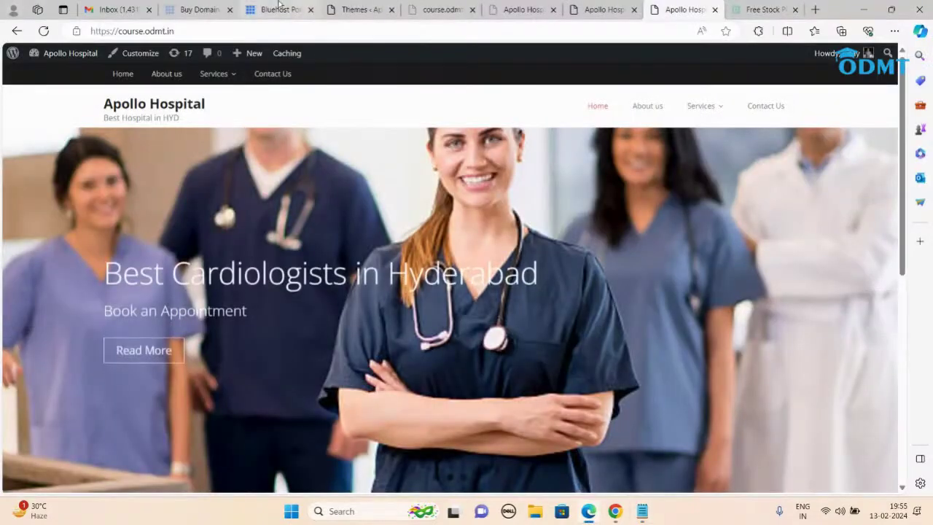
Step: Scroll through the hosted sites on Bluehost's My Sites list
click(279, 8)
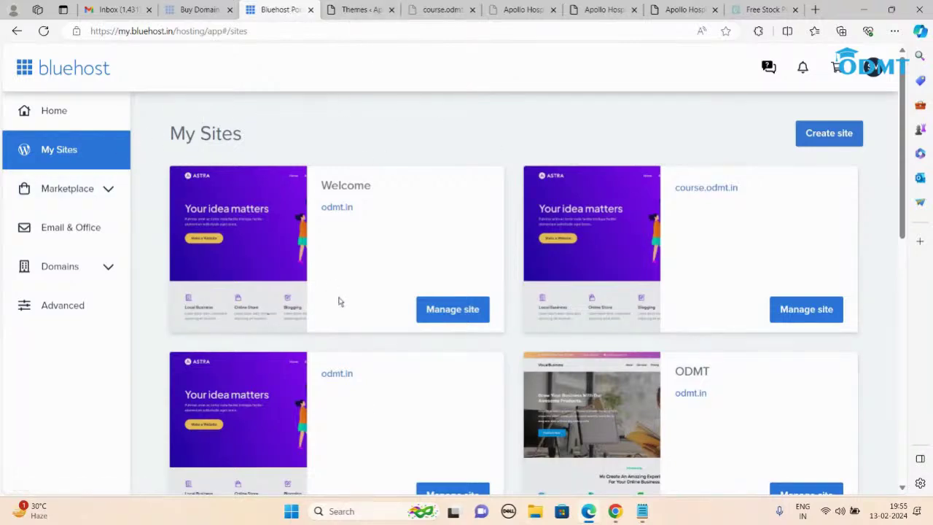
scroll(339, 302, down, 6)
scroll(341, 312, down, 2)
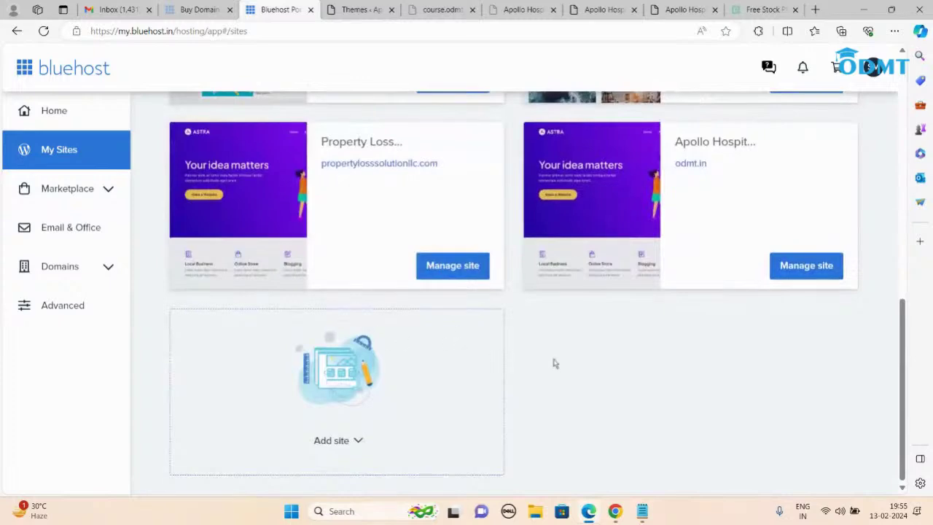
scroll(557, 375, up, 2)
scroll(558, 375, up, 6)
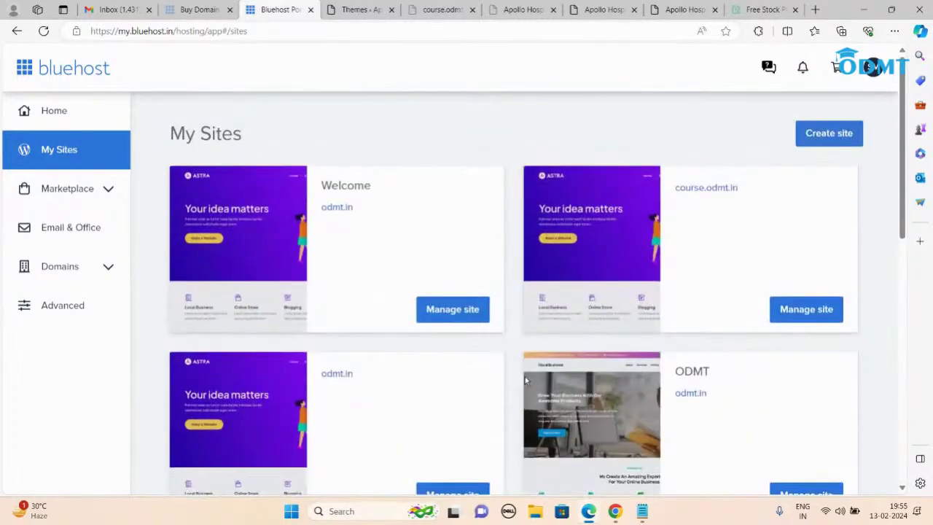
Step: Load the odmt.in homepage in another tab and dismiss its Book a Free Demo popup
click(678, 9)
click(581, 29)
text(odmt.in)
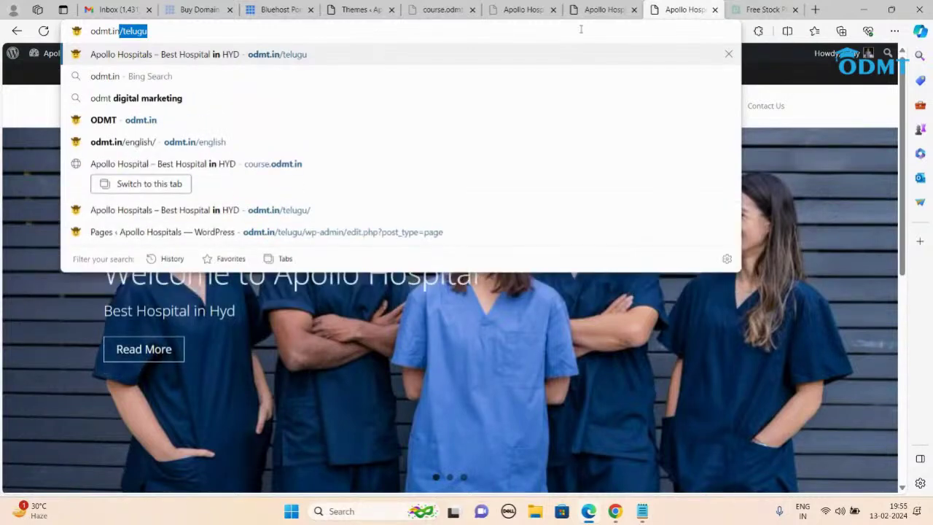
key(Delete)
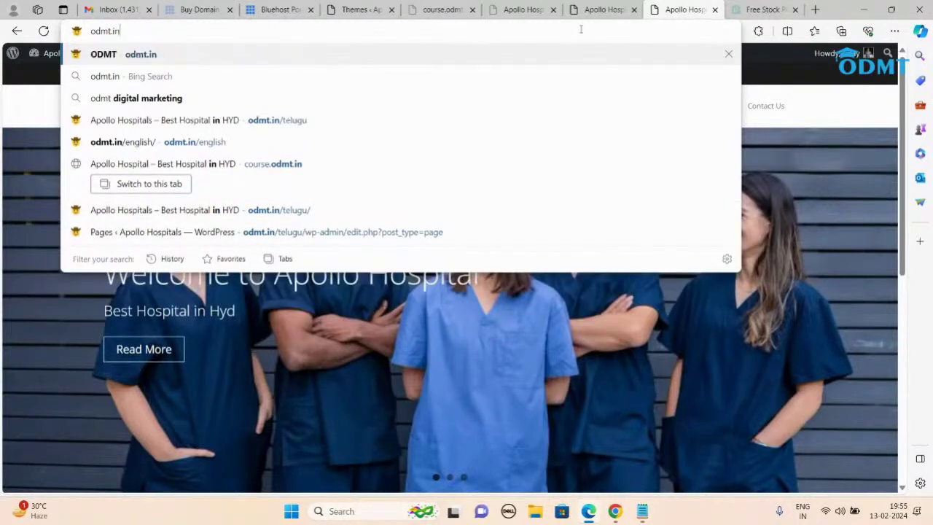
key(Return)
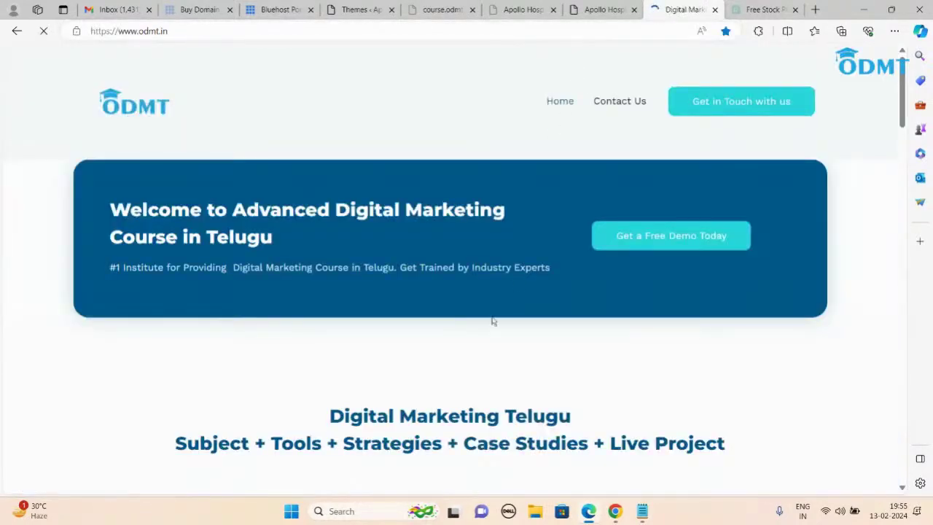
scroll(491, 321, down, 3)
scroll(491, 320, down, 4)
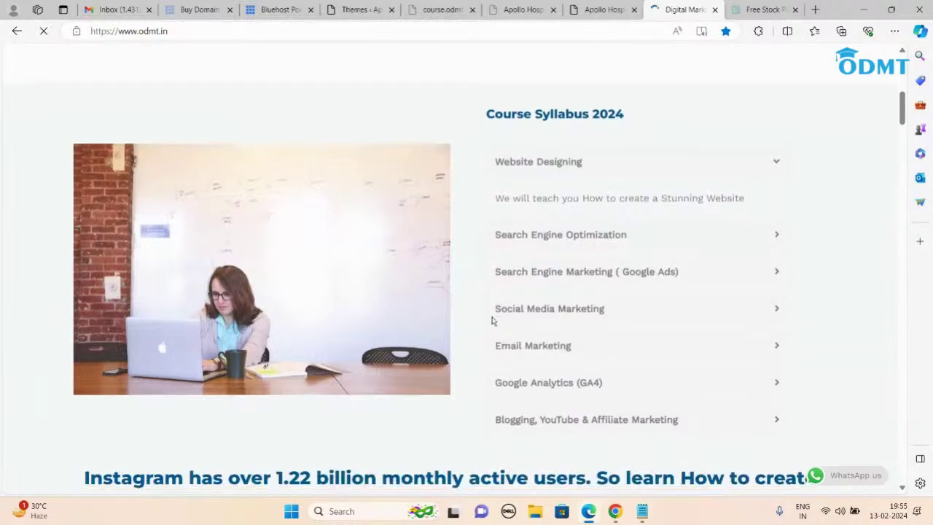
scroll(491, 320, up, 7)
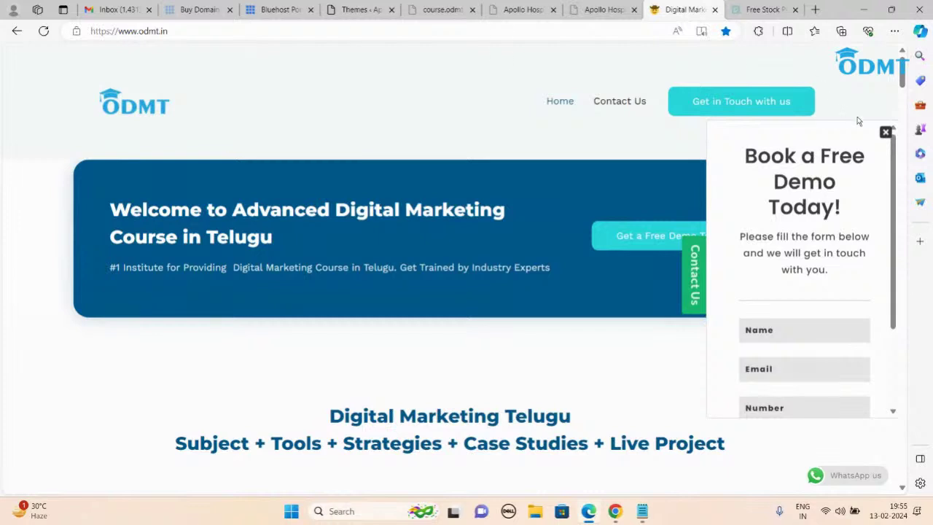
click(885, 132)
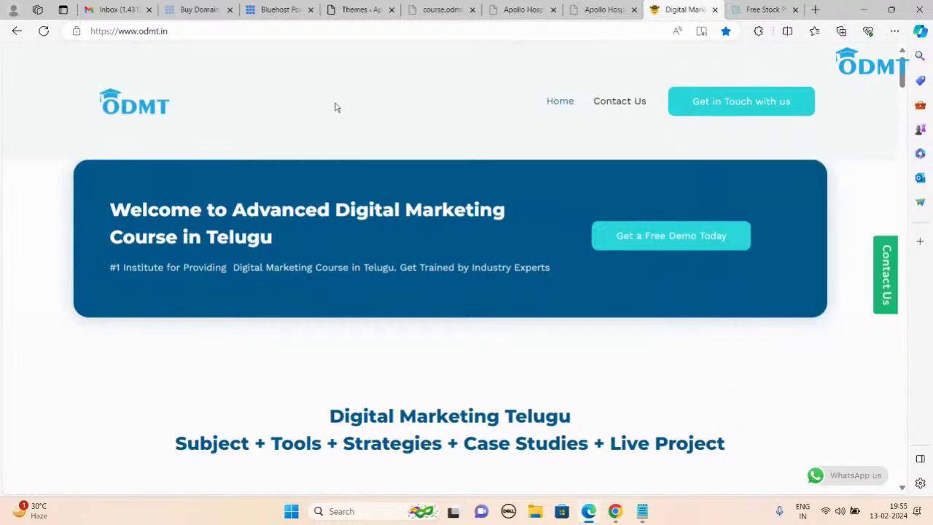
Step: Back on the Bluehost site list, start creating a new site
click(362, 9)
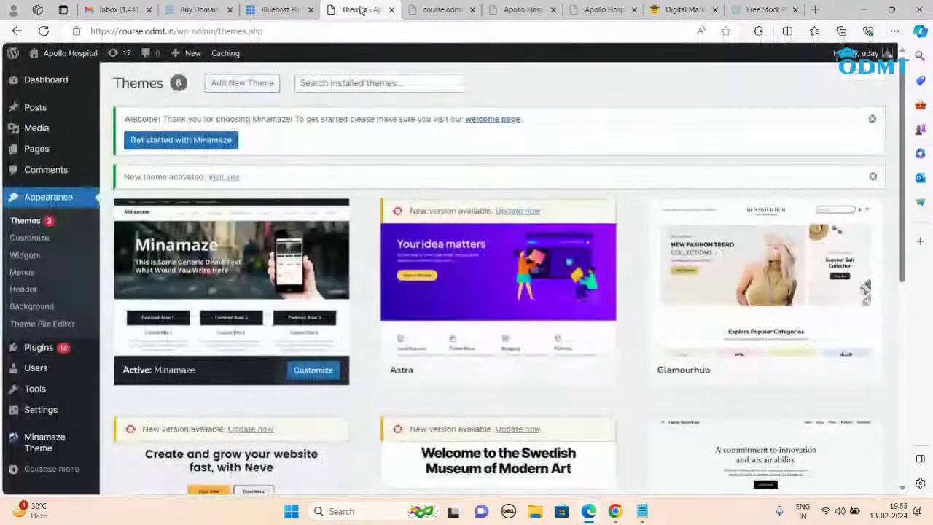
click(281, 6)
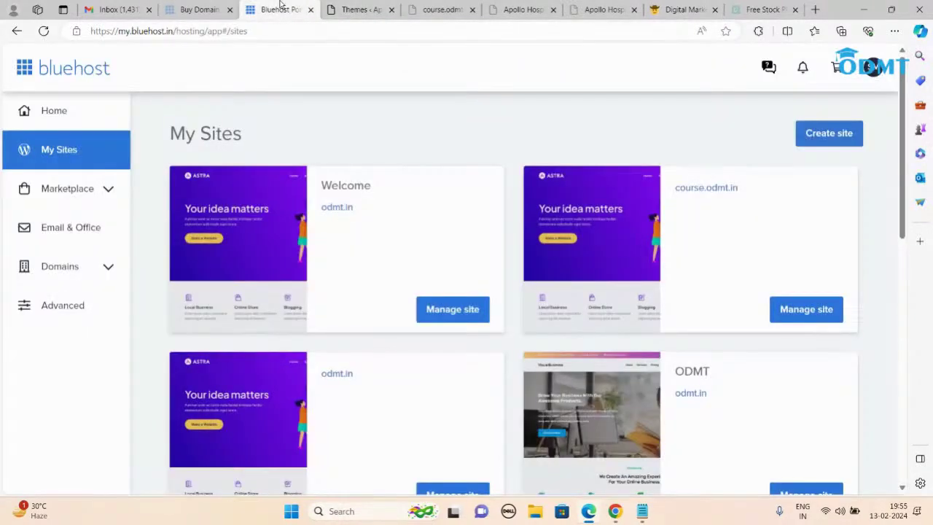
click(829, 138)
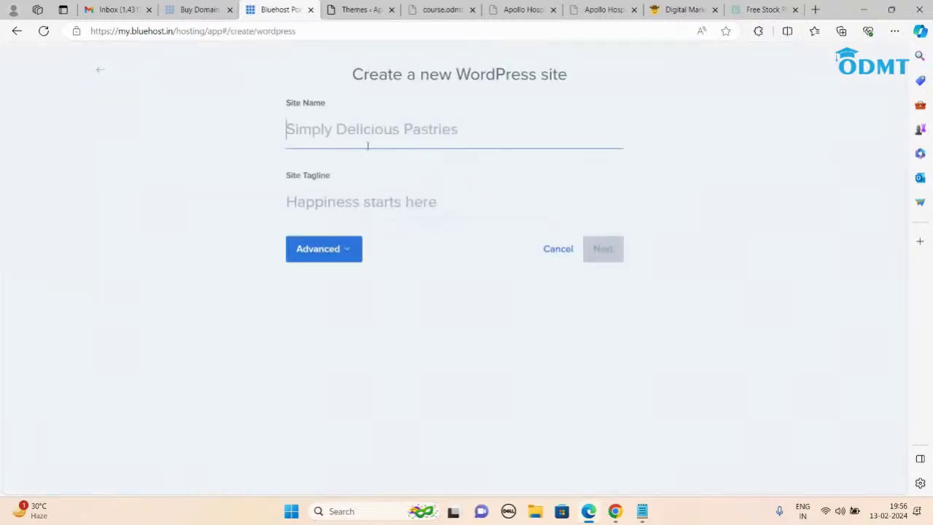
Step: Enter the new site's name and the tagline 'Digital'
text(Swathy)
click(329, 211)
text(Digital)
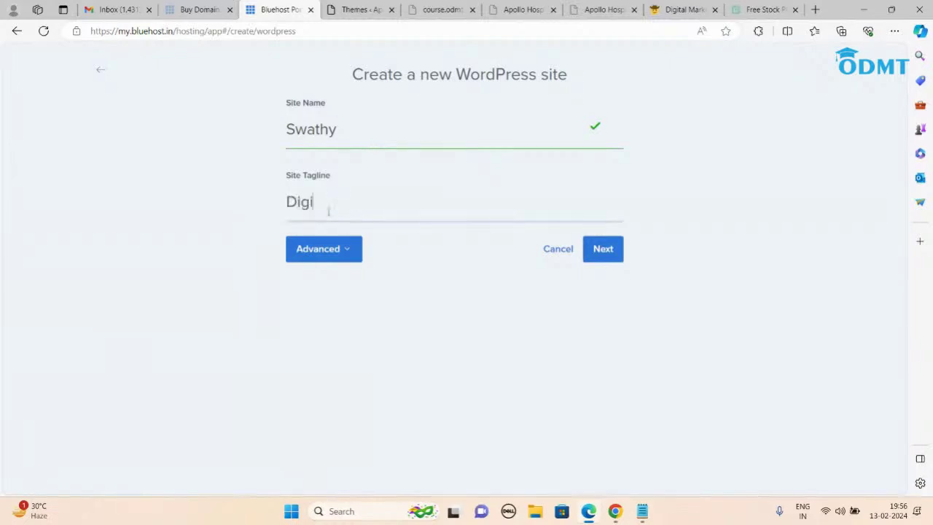
Step: Under Advanced, fill in the saved admin e-mail, a new admin username and a password, then continue
click(351, 260)
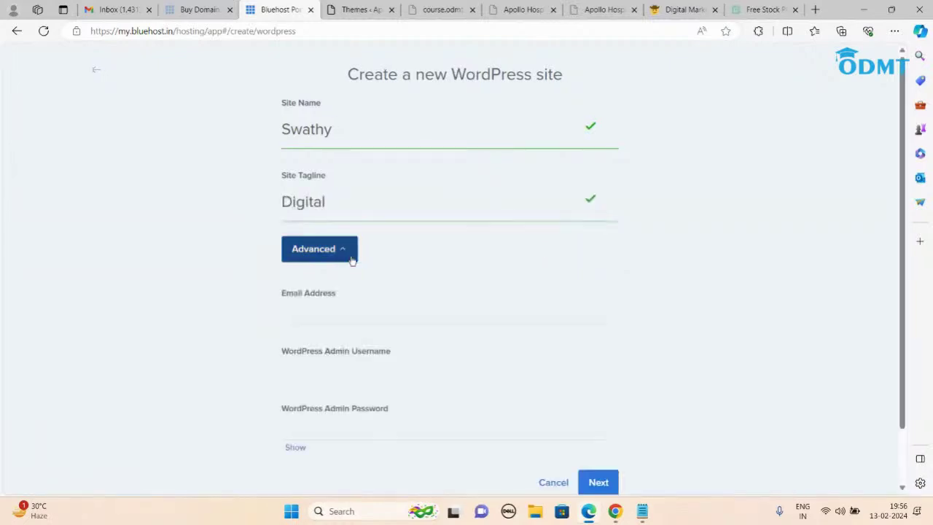
click(326, 308)
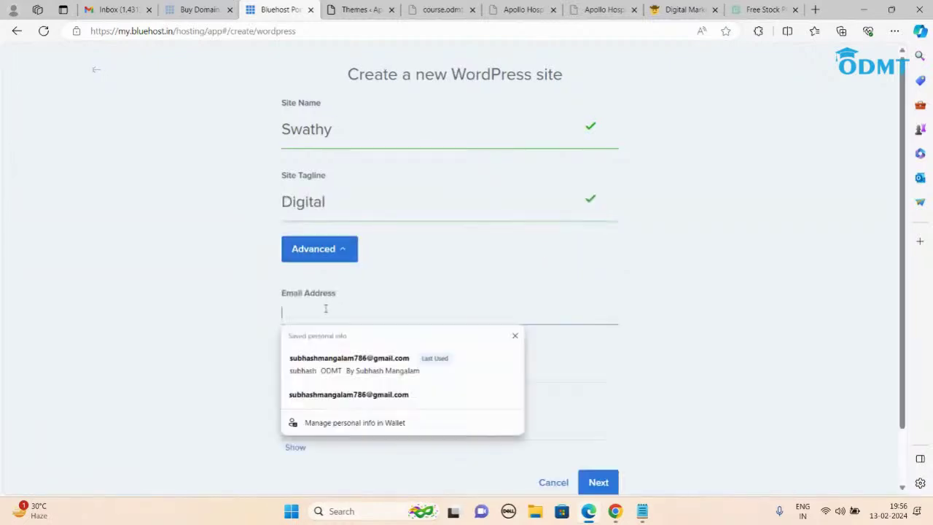
click(349, 363)
click(350, 374)
key(BackSpace)
key(BackSpace)
key(BackSpace)
key(BackSpace)
key(BackSpace)
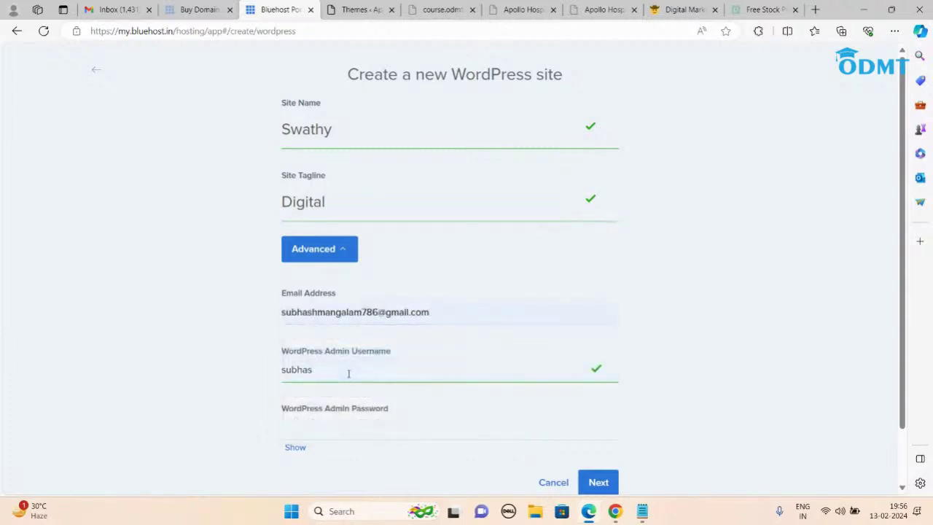
text(swathy)
scroll(348, 373, down, 1)
click(308, 359)
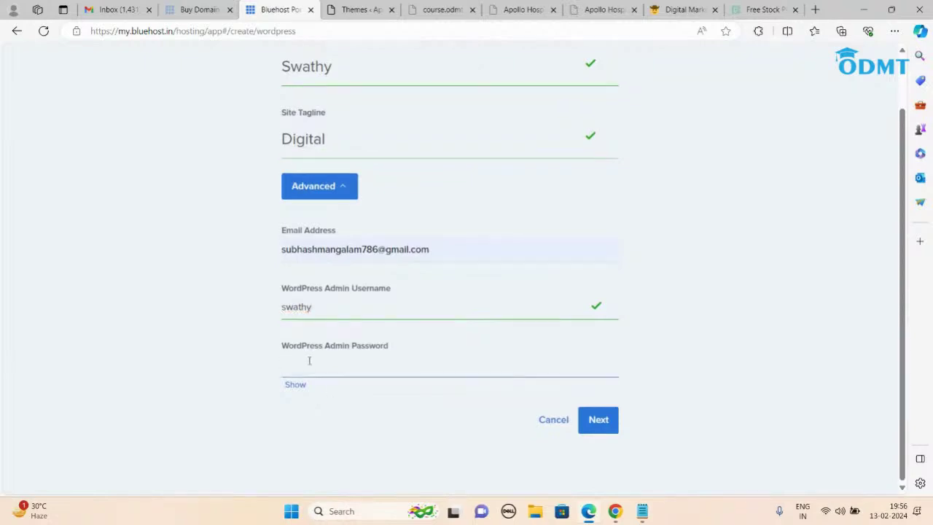
text(•••)
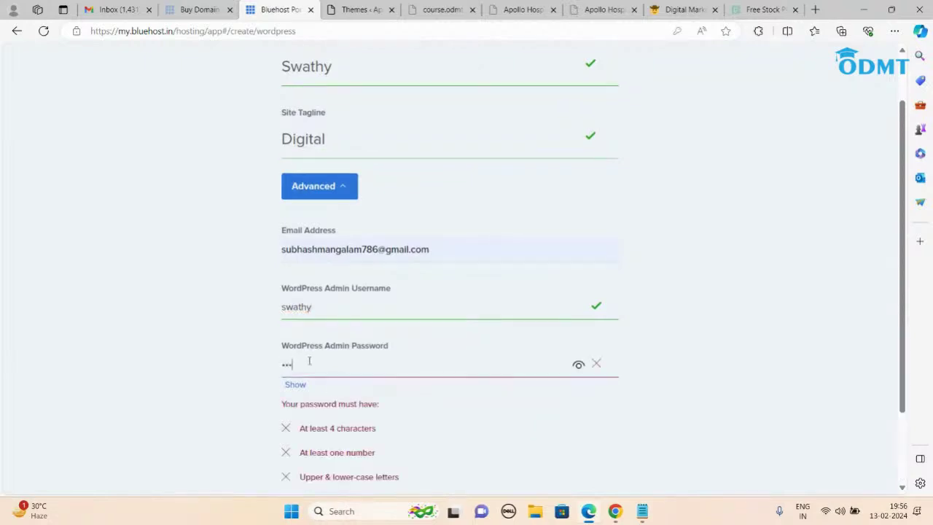
text(••••••)
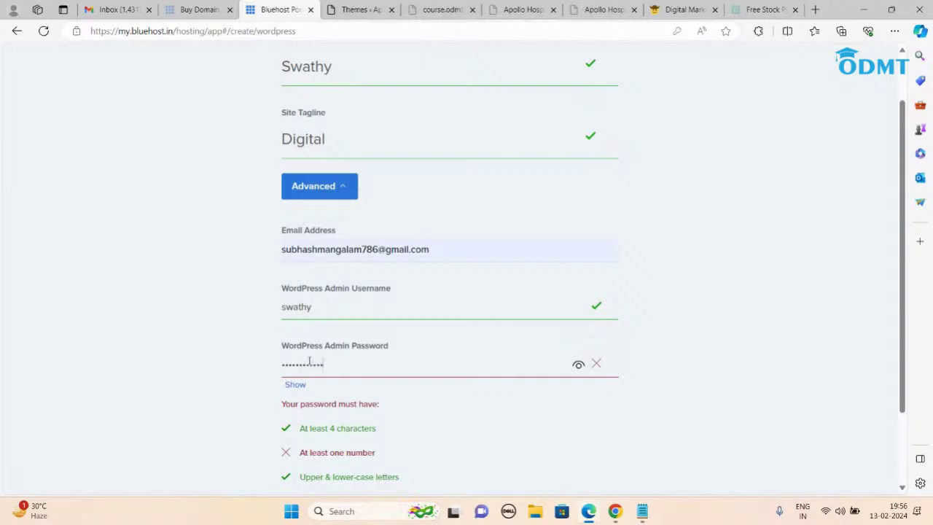
text(•)
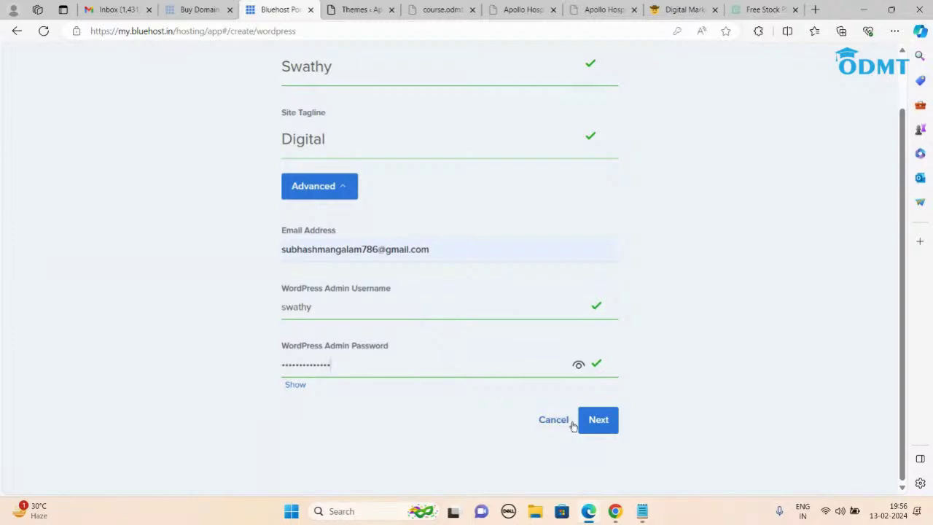
click(599, 422)
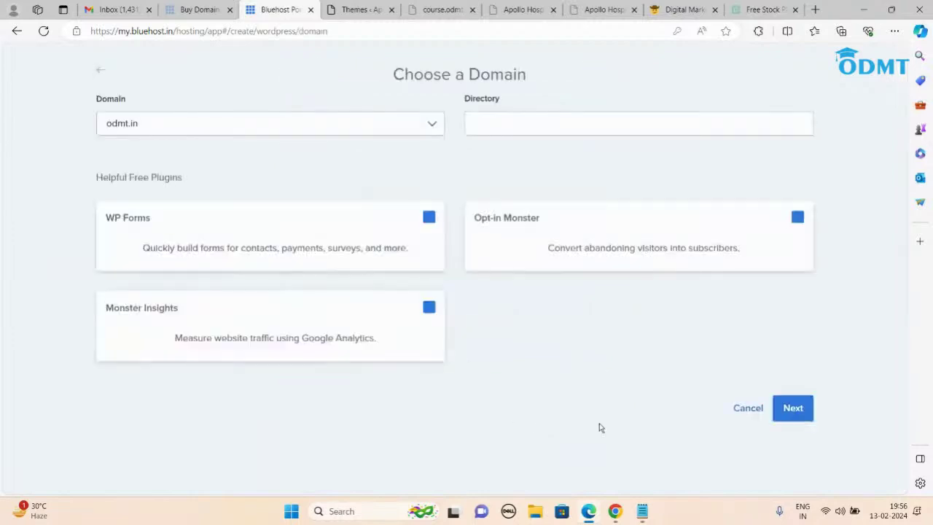
Step: Install on odmt.in in its own subdirectory, unticking WP Forms, Monster Insights and Opt-in Monster
click(509, 125)
text(swathy)
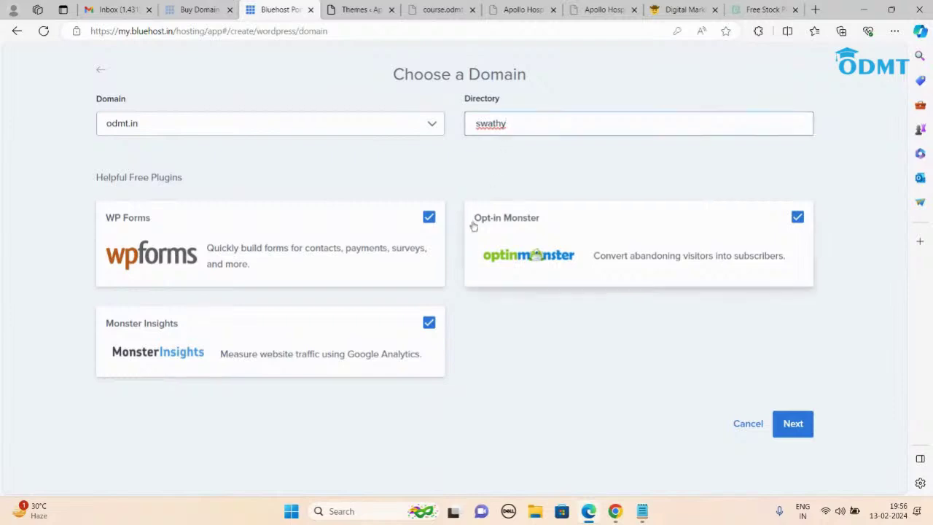
click(428, 217)
click(428, 322)
click(799, 217)
click(791, 424)
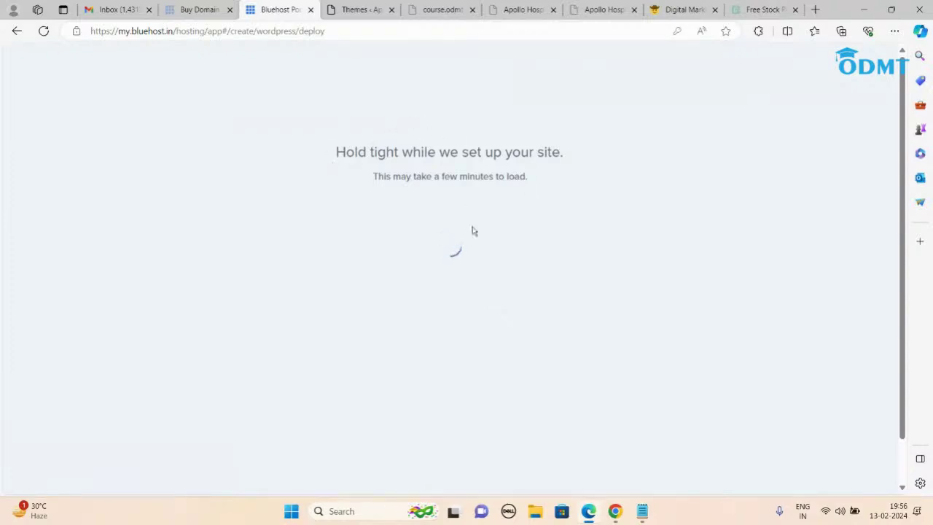
click(682, 11)
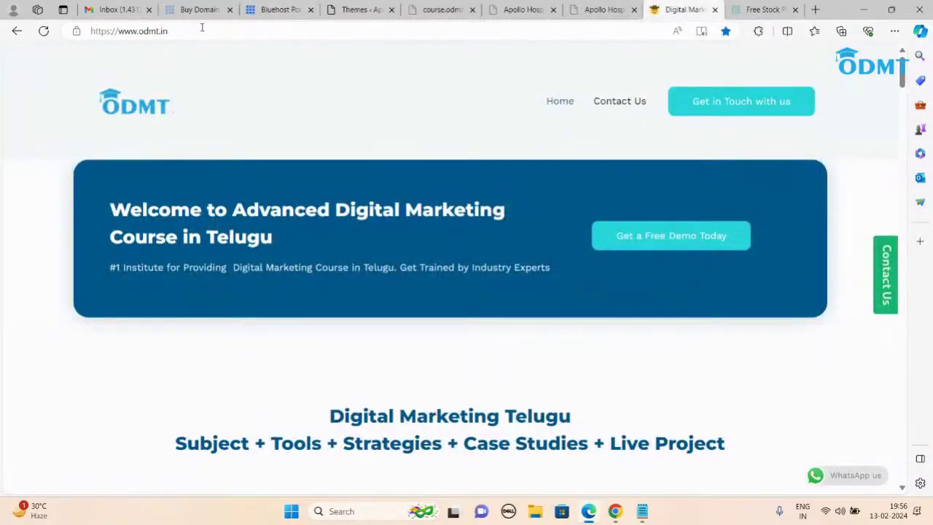
Step: Append /wp-admin to the odmt.in address to reach the main site's WordPress login page
scroll(342, 332, down, 3)
scroll(367, 320, up, 3)
scroll(394, 302, down, 7)
scroll(394, 302, down, 10)
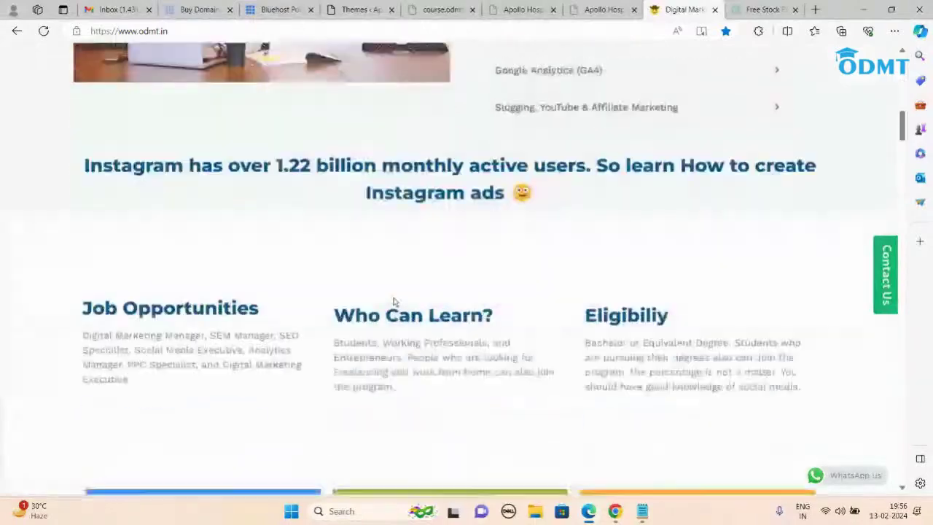
scroll(393, 302, up, 3)
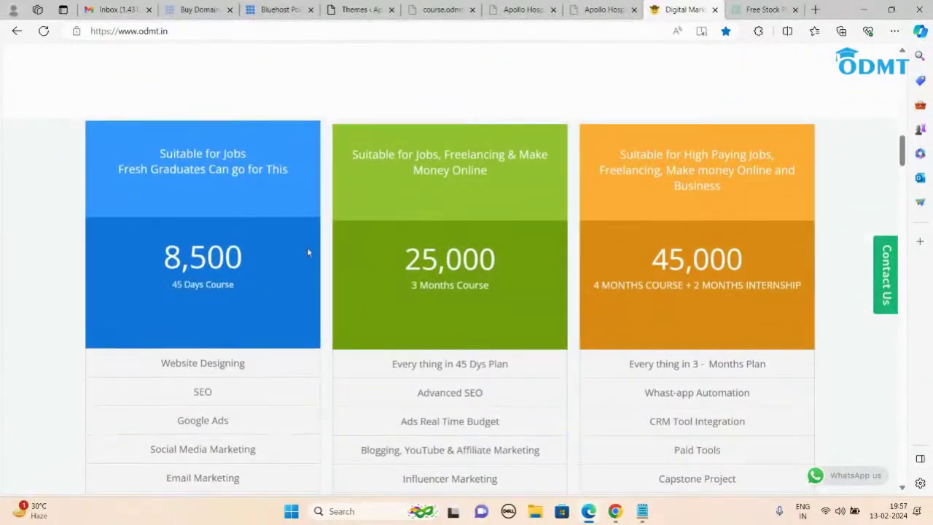
scroll(295, 222, up, 15)
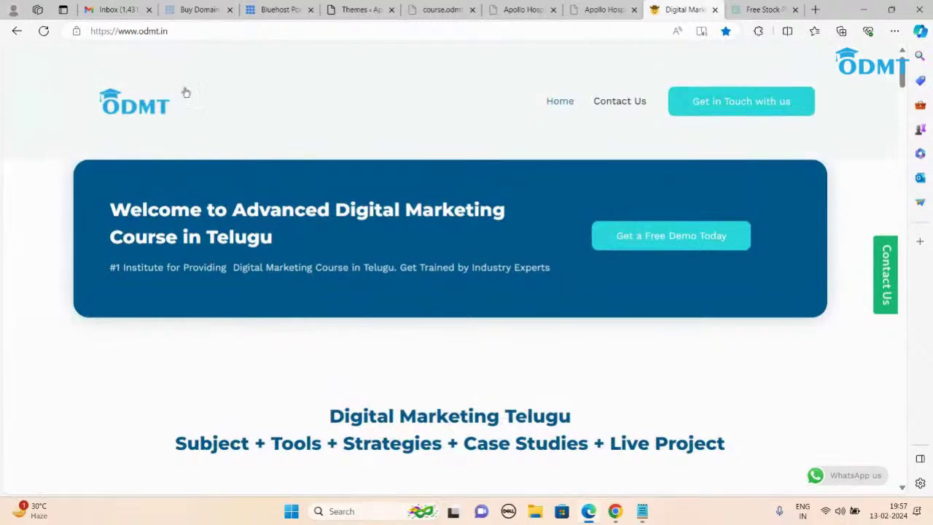
click(195, 33)
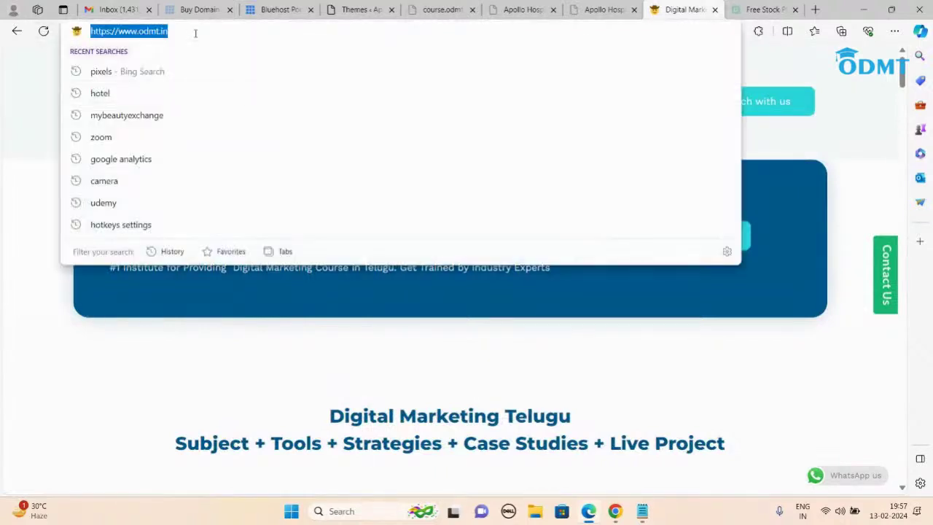
click(195, 32)
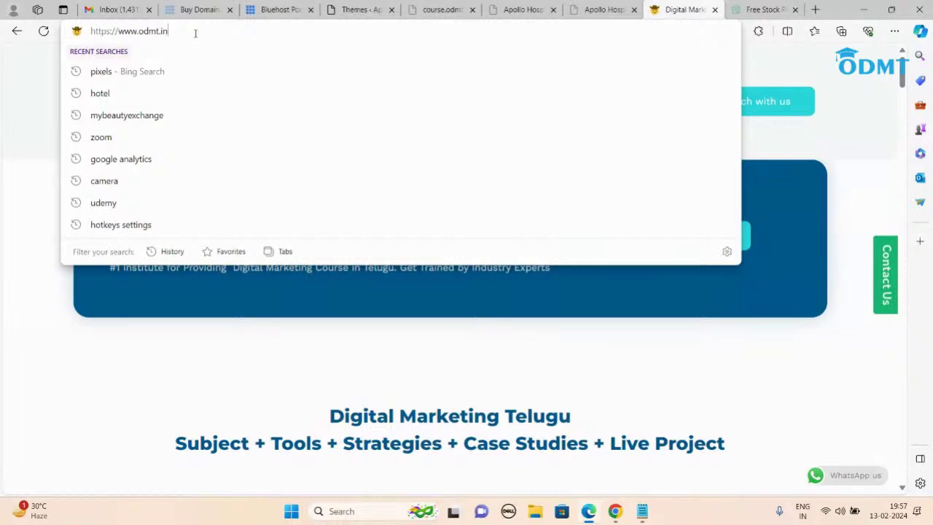
text(/wp)
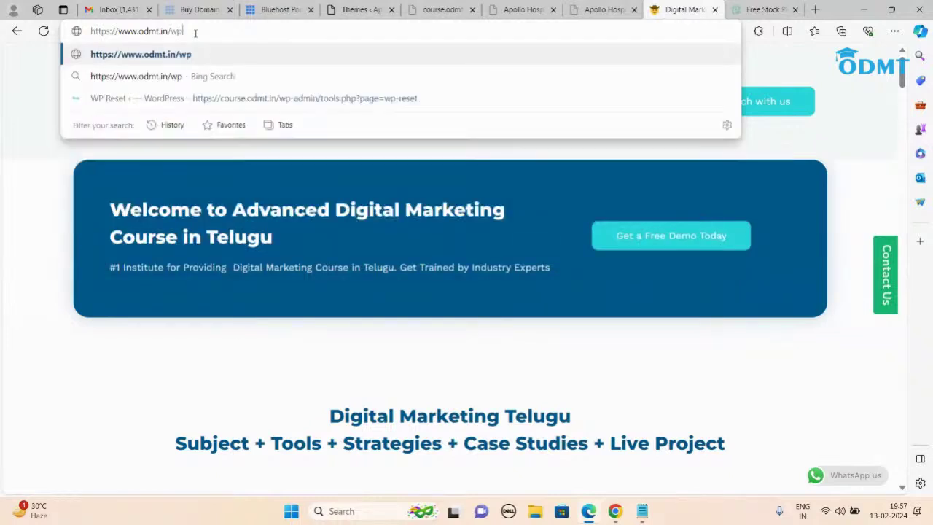
text(-admin)
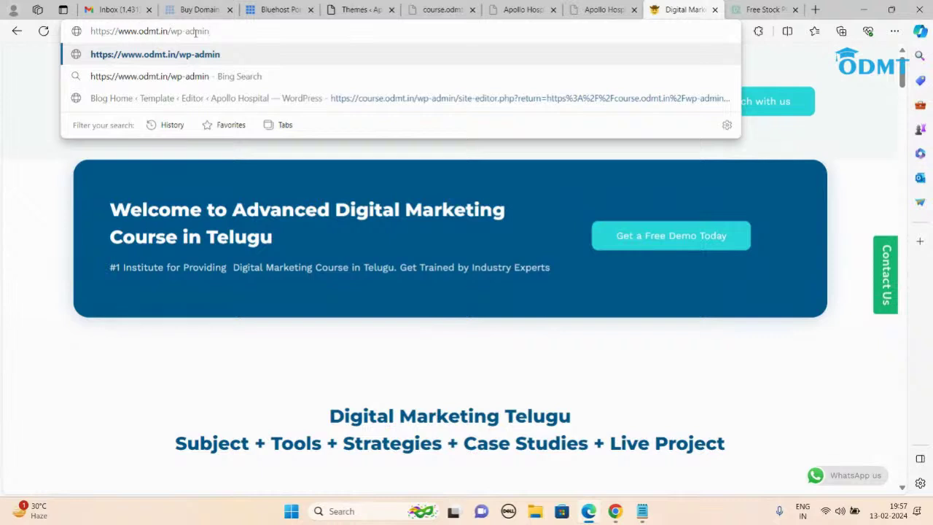
key(Return)
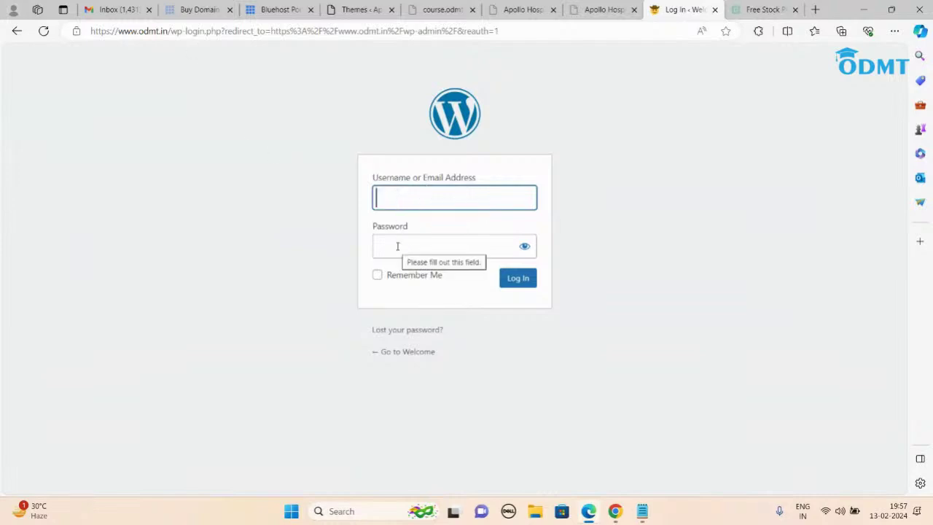
Step: Skip Bluehost's site-purpose question, then choose 'Log into WordPress' for the new install
click(275, 10)
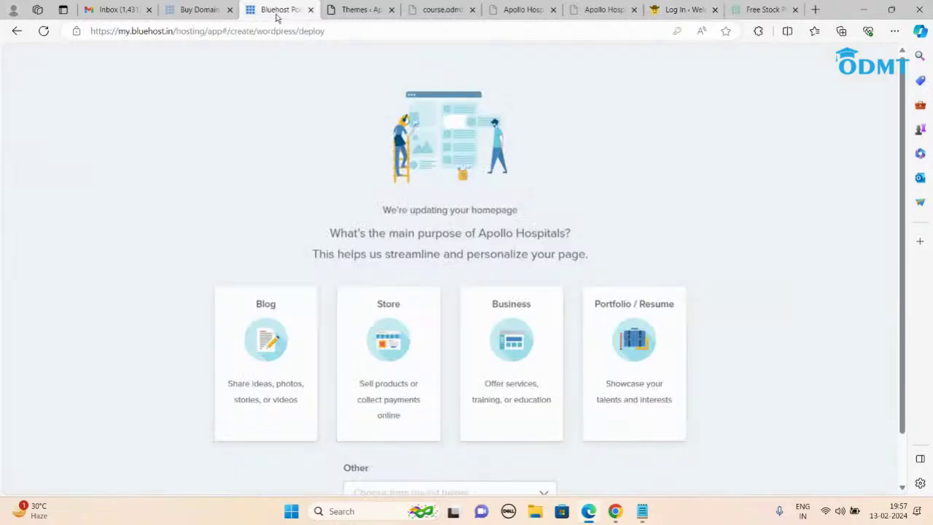
scroll(470, 280, down, 1)
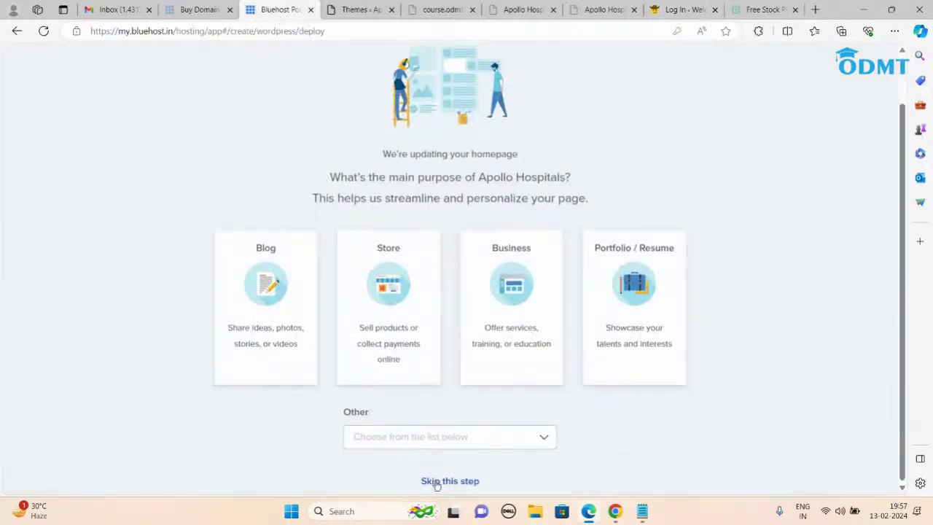
click(432, 481)
scroll(489, 301, up, 1)
scroll(509, 304, down, 1)
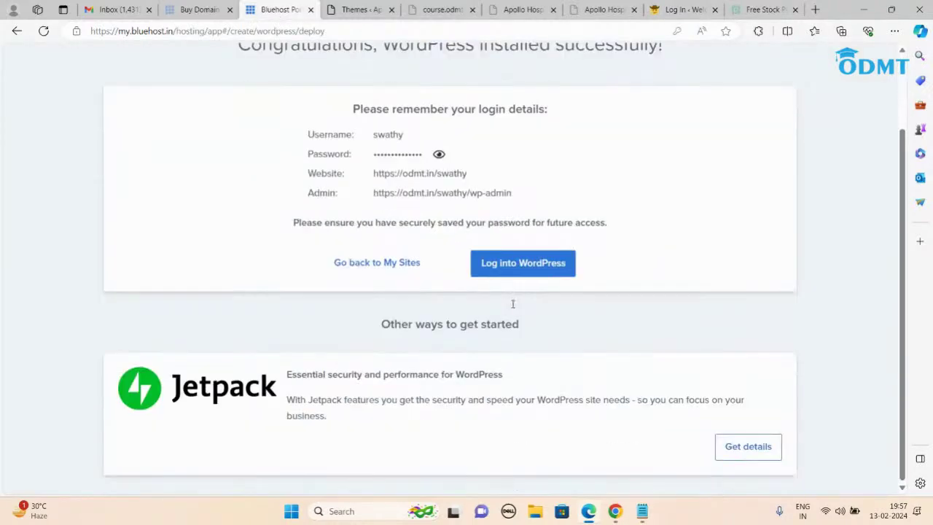
click(492, 273)
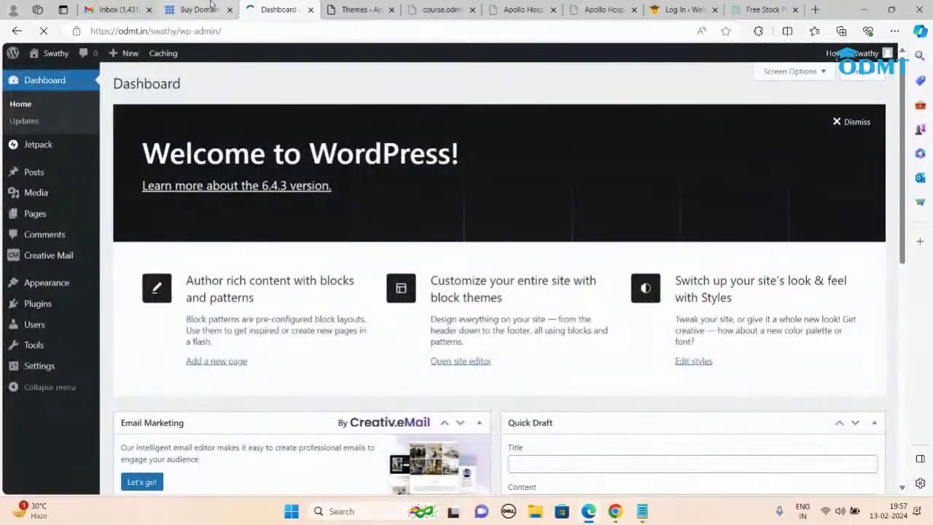
Step: Open the new site's front page in a new tab from the Visit Site link and select its address
click(216, 6)
click(278, 9)
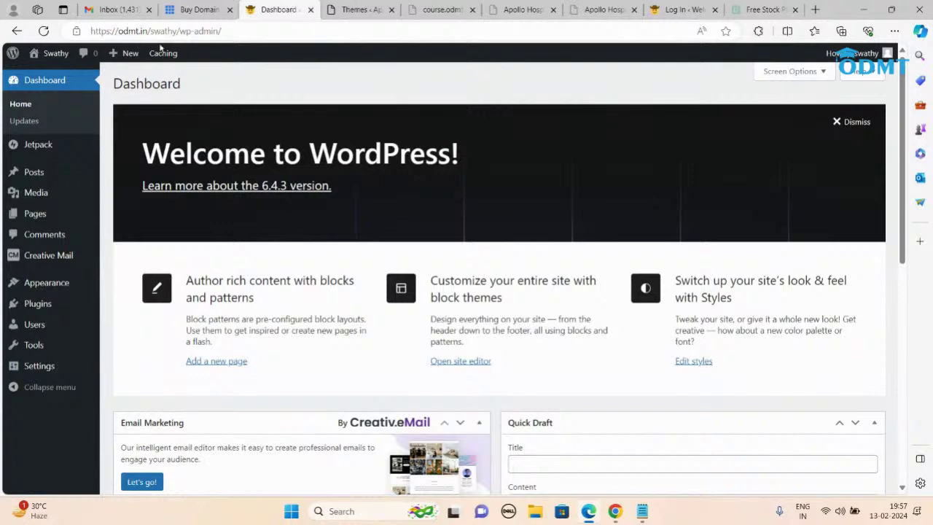
mouse_move(44, 55)
right_click(42, 74)
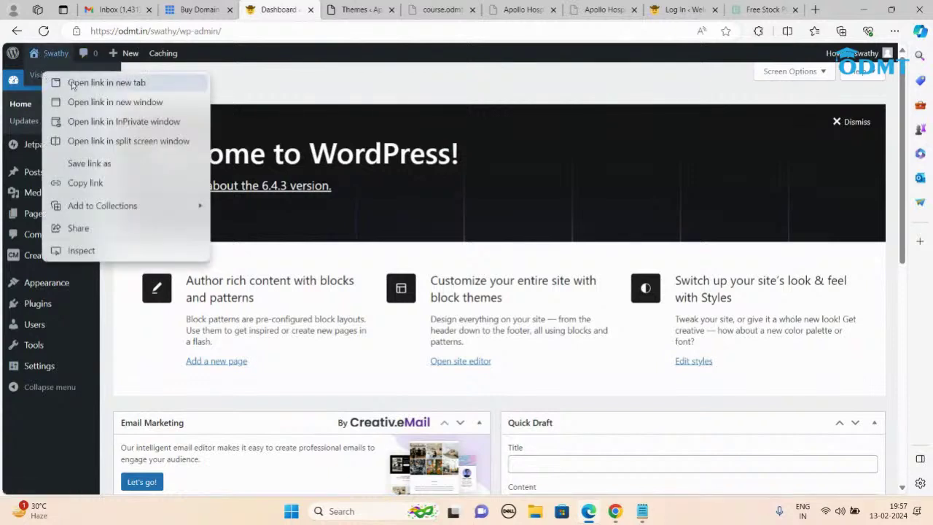
click(72, 85)
key(ctrl+Tab)
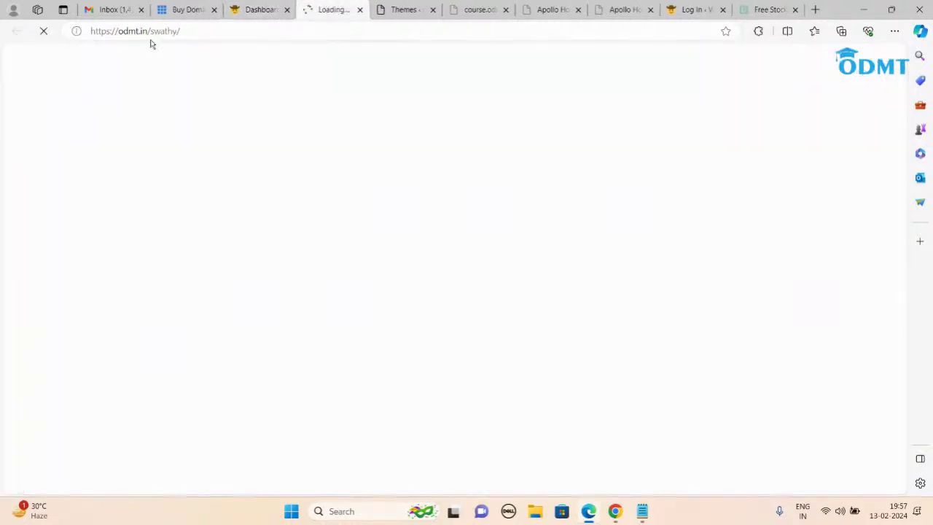
click(190, 33)
key(ctrl+c)
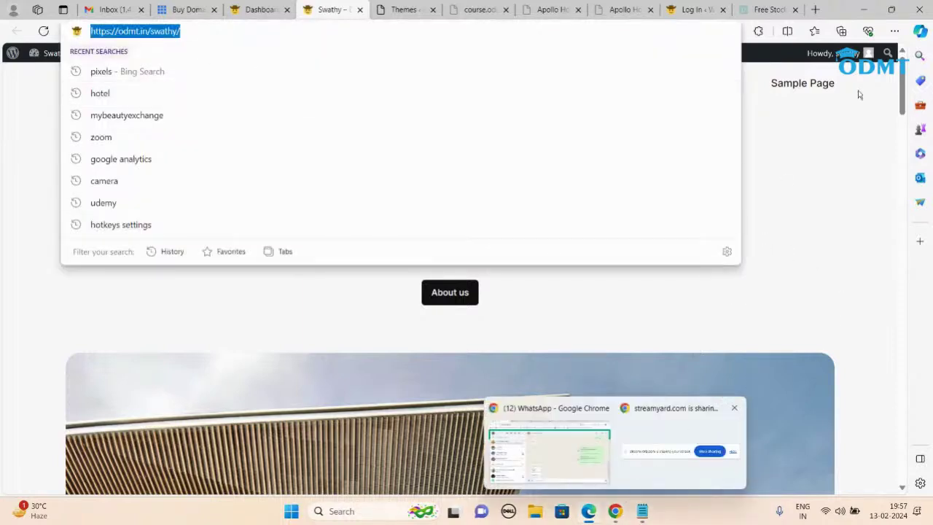
click(894, 31)
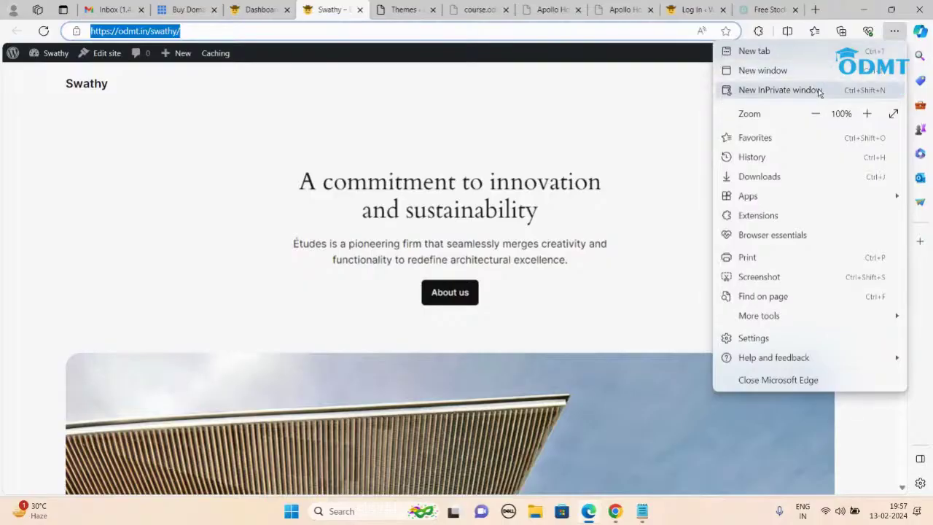
Step: Load the new site's copied address in a private browsing window
click(816, 90)
key(ctrl+v)
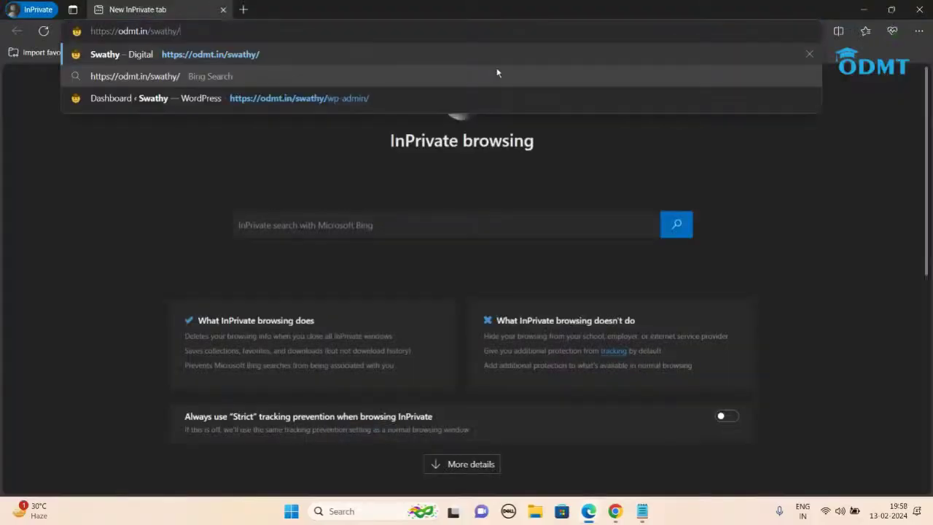
key(Return)
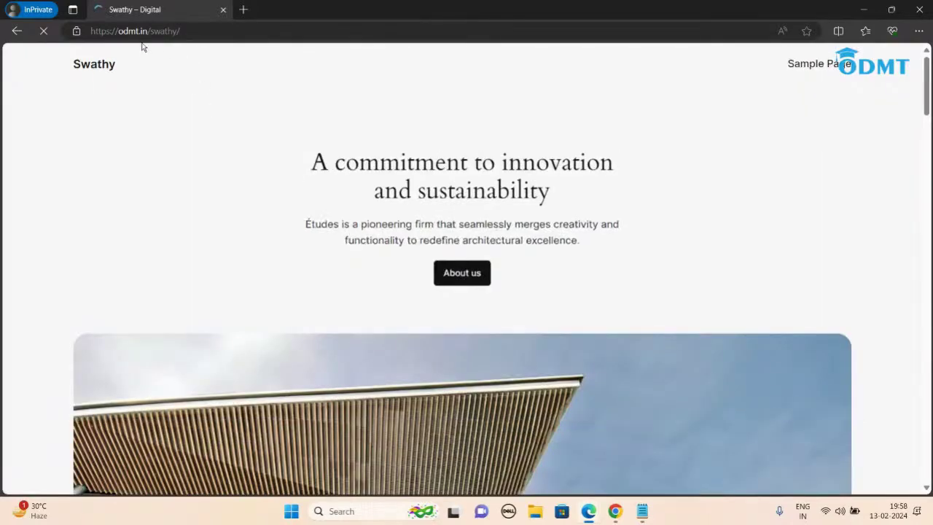
Step: Go to the site's wp-admin page and log in with the admin username and password
click(219, 31)
click(220, 31)
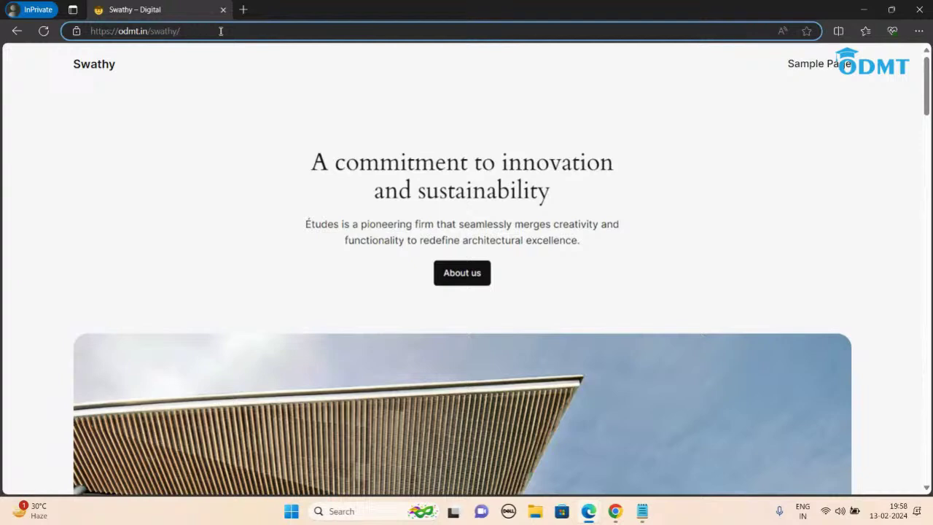
text(wp-admin)
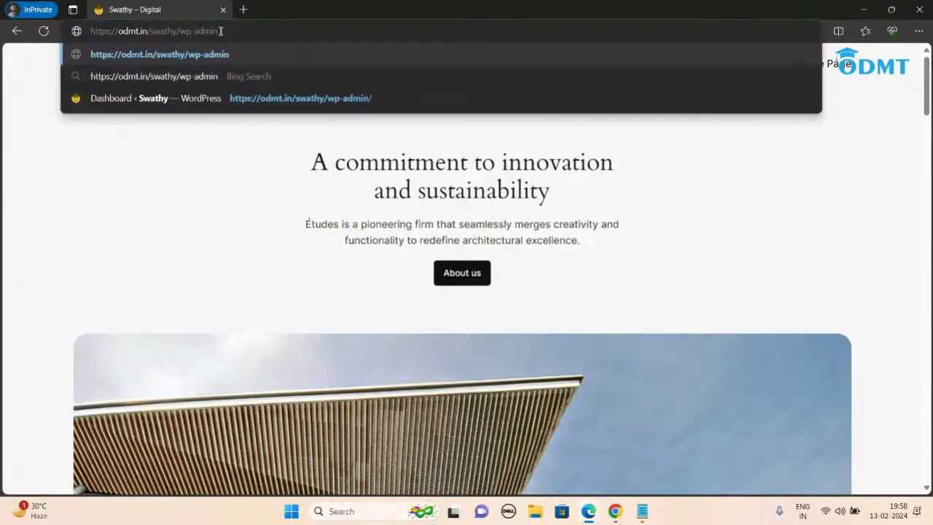
key(Return)
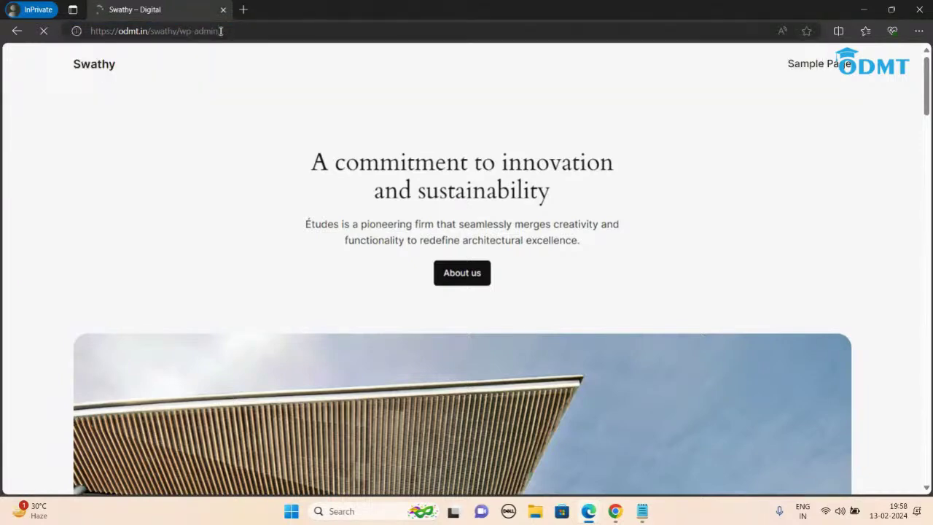
text(swathy)
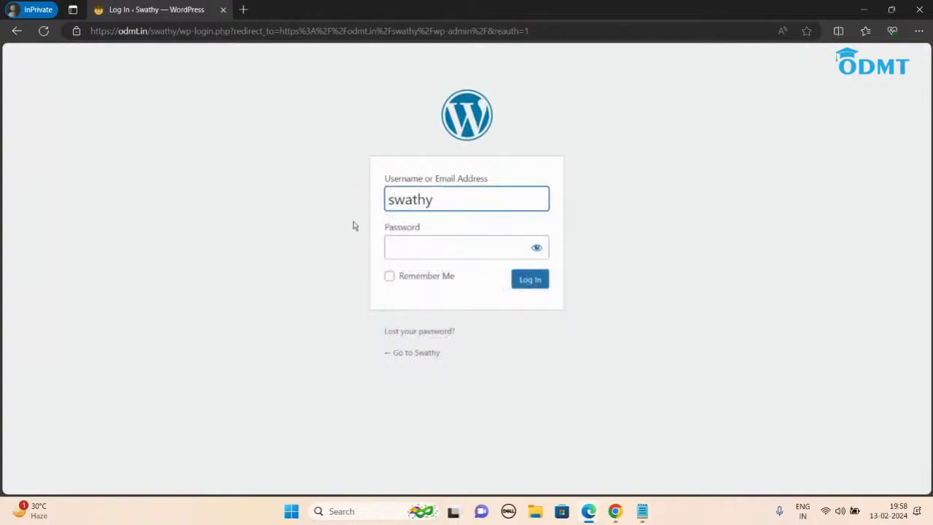
click(411, 247)
text(••••••••••)
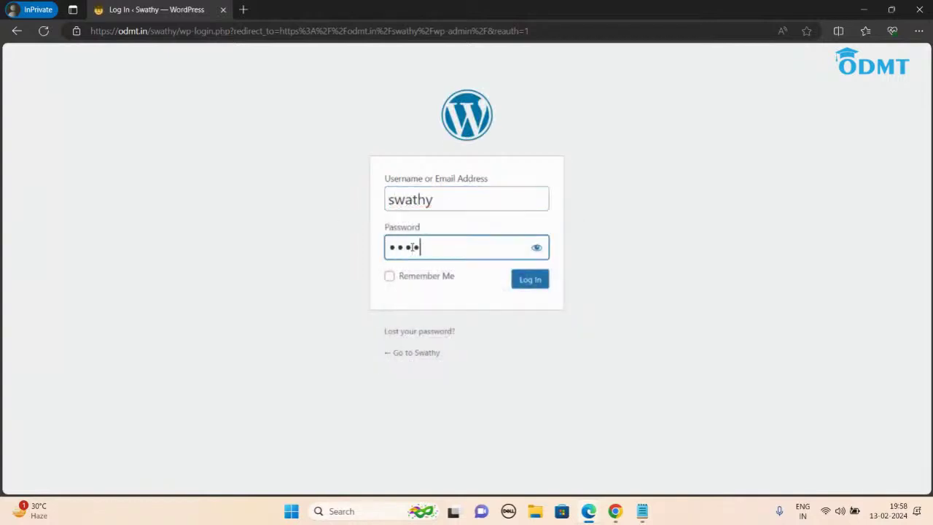
text(•••••)
key(Return)
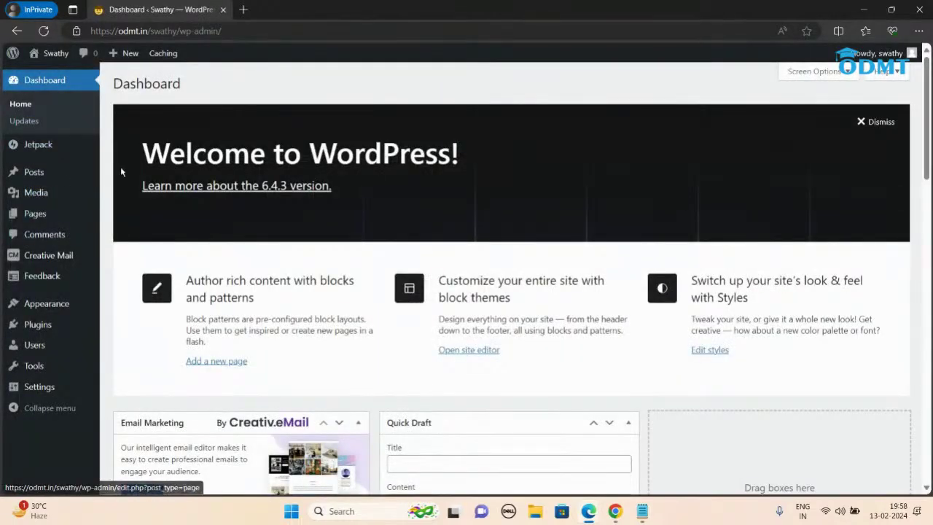
mouse_move(58, 331)
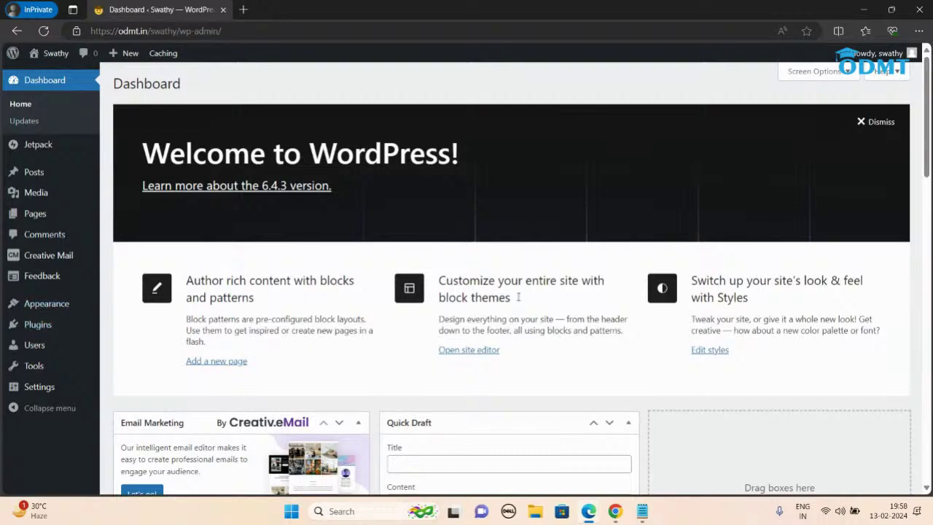
Step: Add a 'task : Interior Desinging' line below the 1000 entries in the tourplan notes
click(644, 514)
key(Return)
key(Return)
text(task : Interior De)
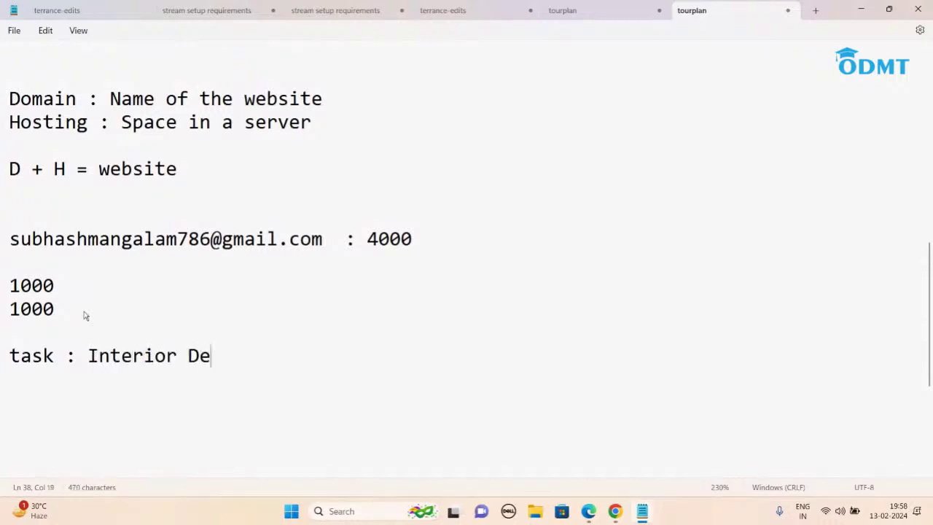
text(singing)
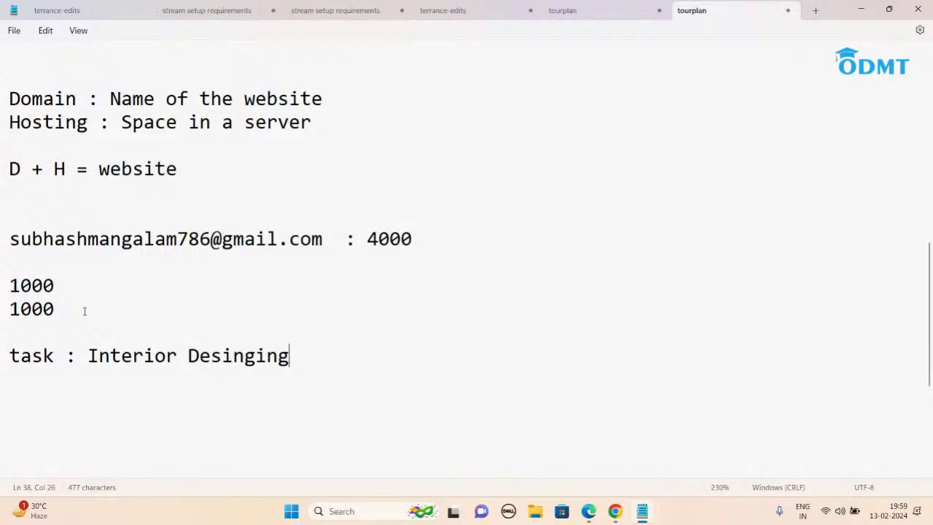
Step: Delete the extra colon so the Menu line reads '3. Menu :'
scroll(222, 83, up, 8)
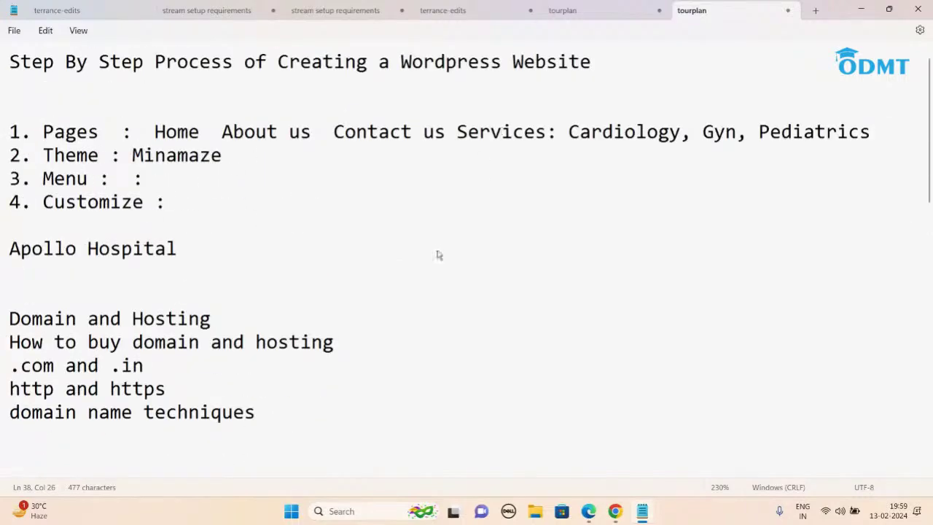
scroll(438, 250, down, 10)
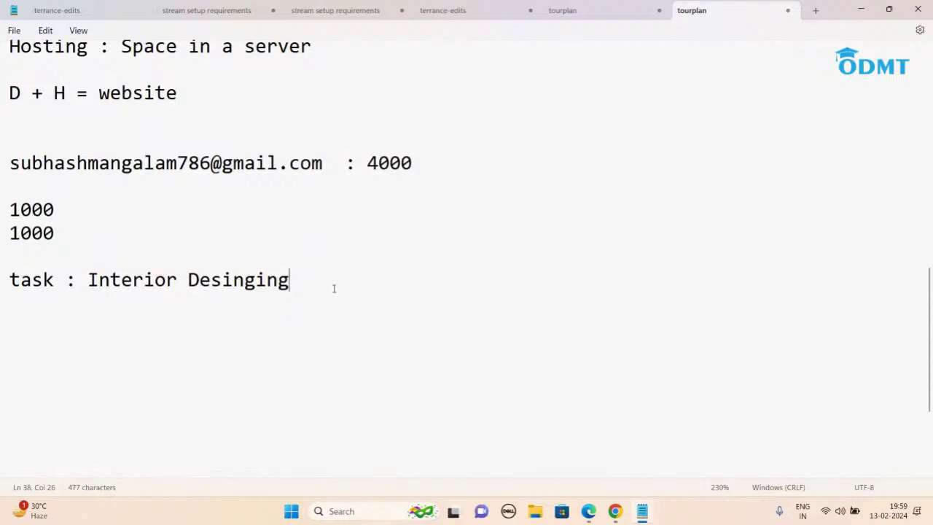
scroll(334, 289, up, 10)
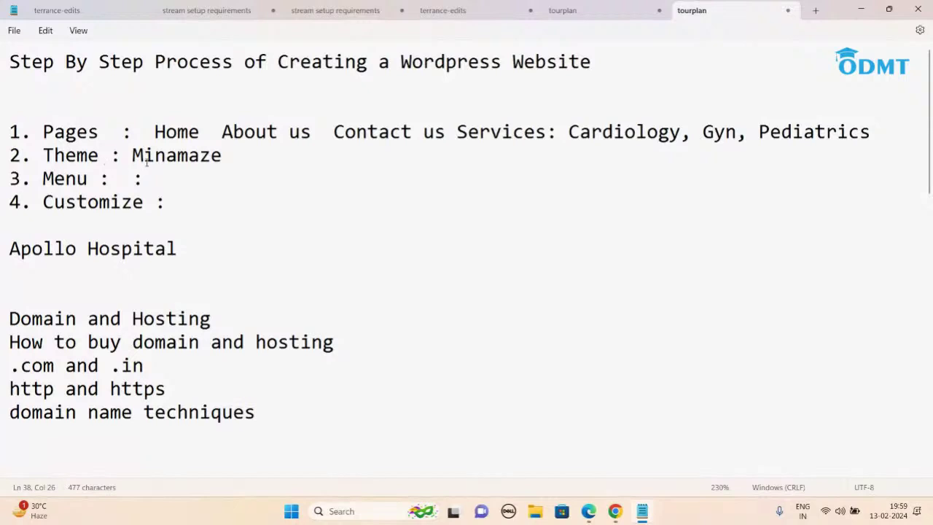
drag(131, 155, 230, 155)
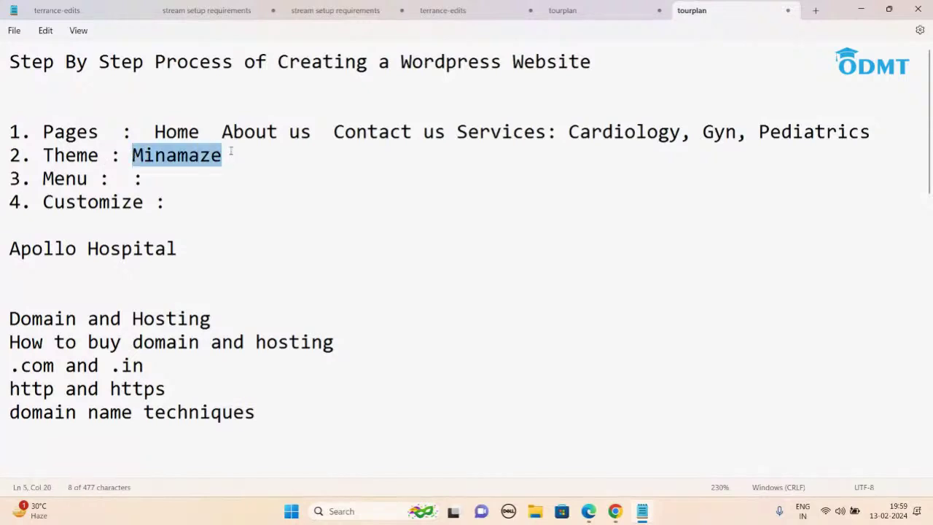
click(241, 152)
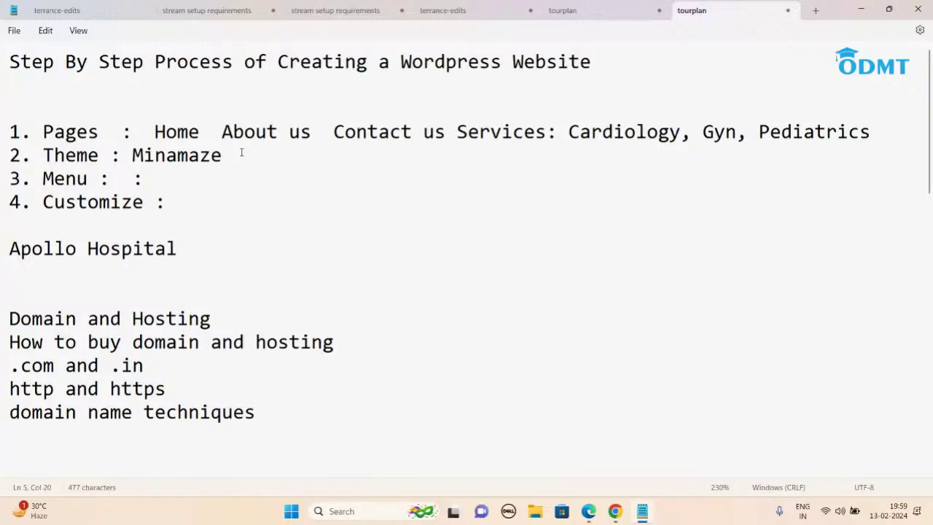
click(156, 180)
key(BackSpace)
key(BackSpace)
key(BackSpace)
Step: Scroll through the Apollo Hospital example site in Edge, then return to the tourplan notes
click(858, 9)
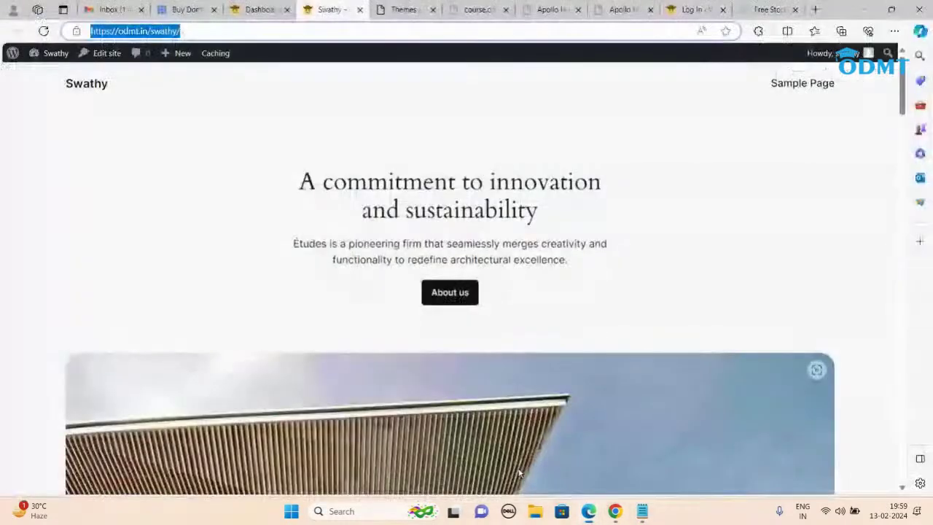
click(532, 437)
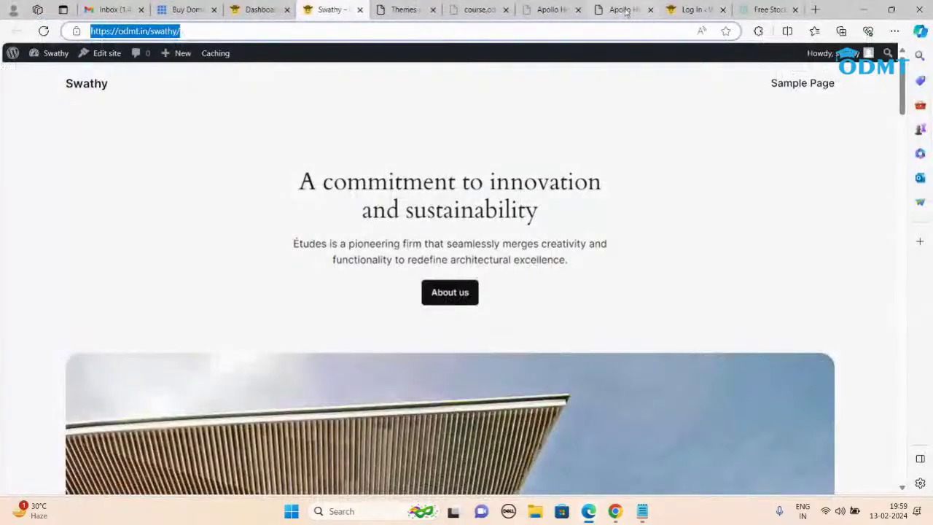
click(621, 9)
scroll(607, 270, down, 8)
scroll(599, 313, up, 2)
scroll(599, 314, up, 4)
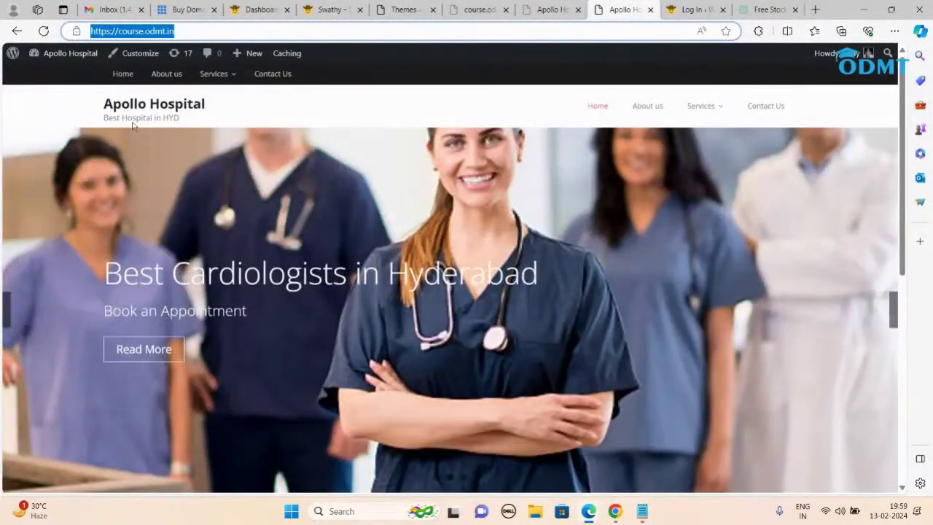
scroll(475, 181, down, 3)
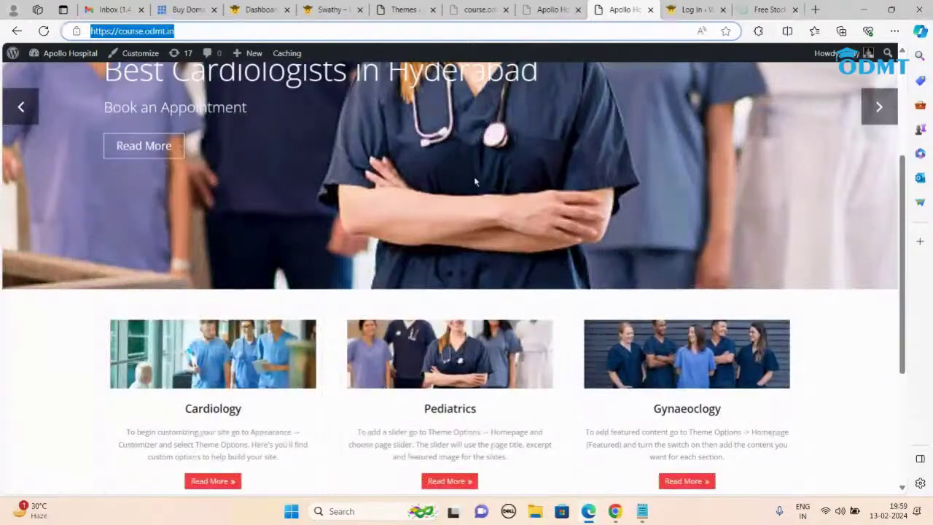
scroll(475, 181, down, 3)
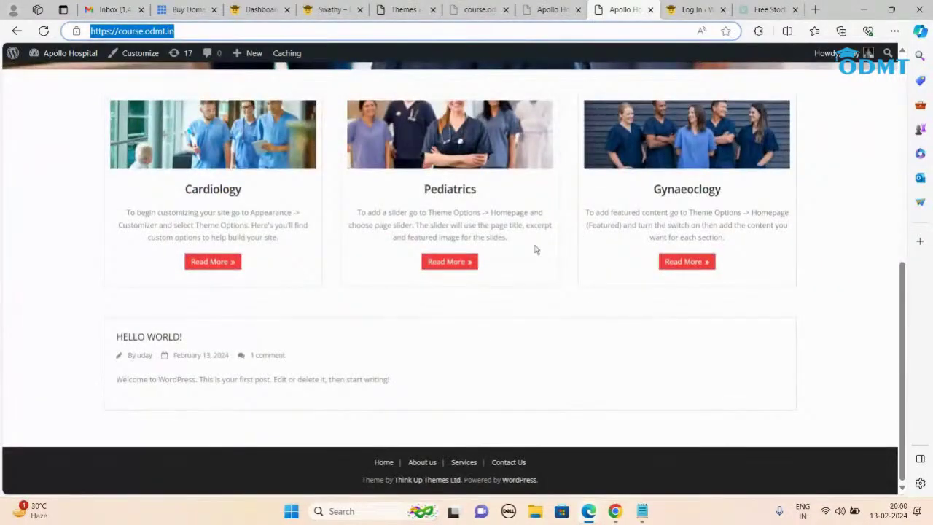
scroll(534, 250, up, 6)
scroll(539, 291, down, 6)
scroll(541, 297, up, 8)
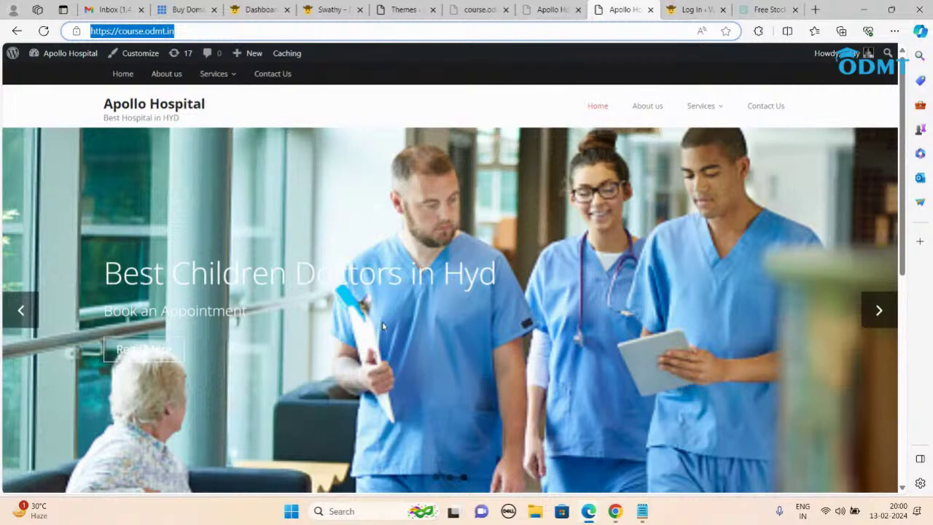
click(642, 511)
scroll(287, 396, down, 10)
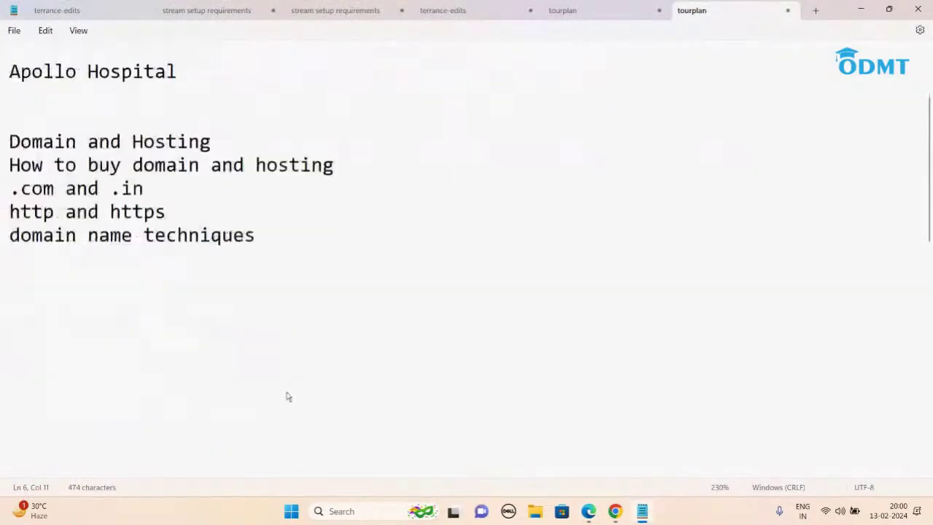
Step: Put the caret after the Interior Desinging task, then bring up the Apollo Hospital browser window
scroll(288, 396, up, 4)
scroll(285, 352, down, 2)
click(298, 256)
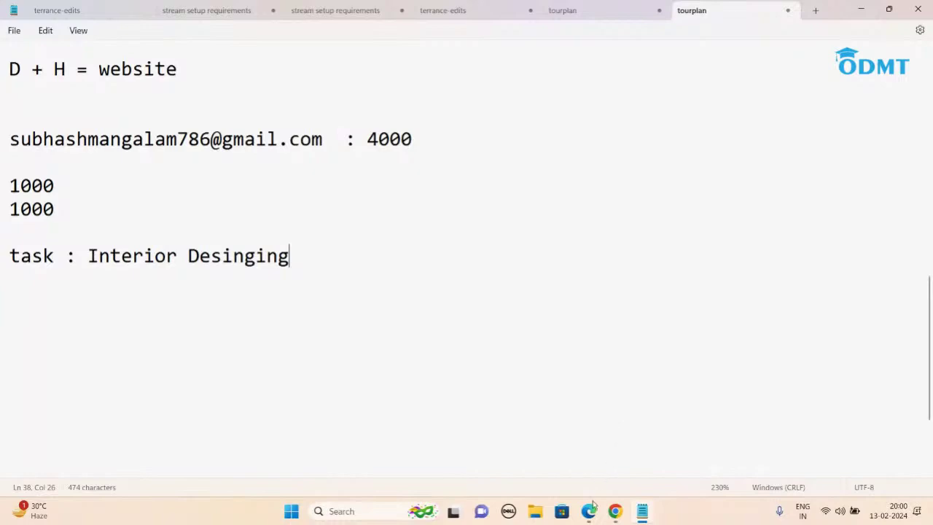
mouse_move(590, 510)
click(547, 464)
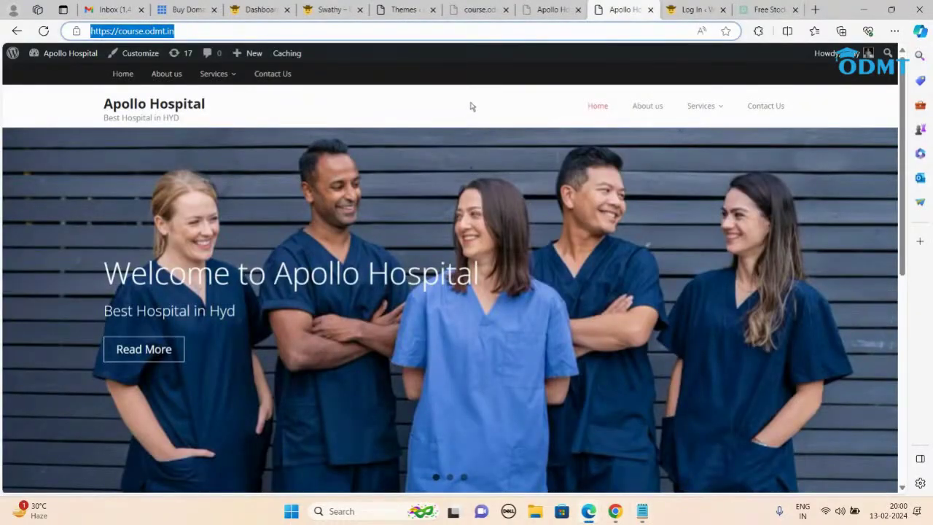
mouse_move(588, 510)
click(531, 464)
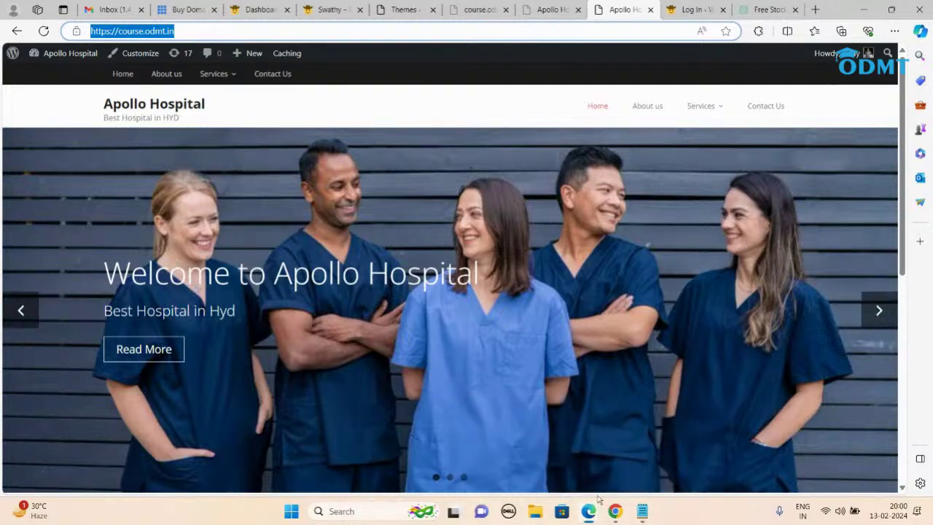
Step: Stop the StreamYard screen share so only the two camera feeds show
click(615, 511)
click(548, 452)
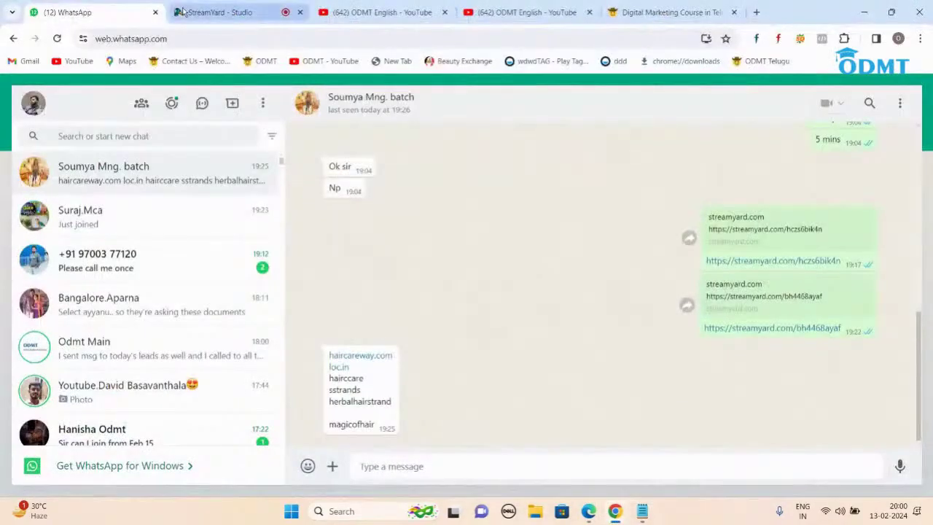
click(184, 12)
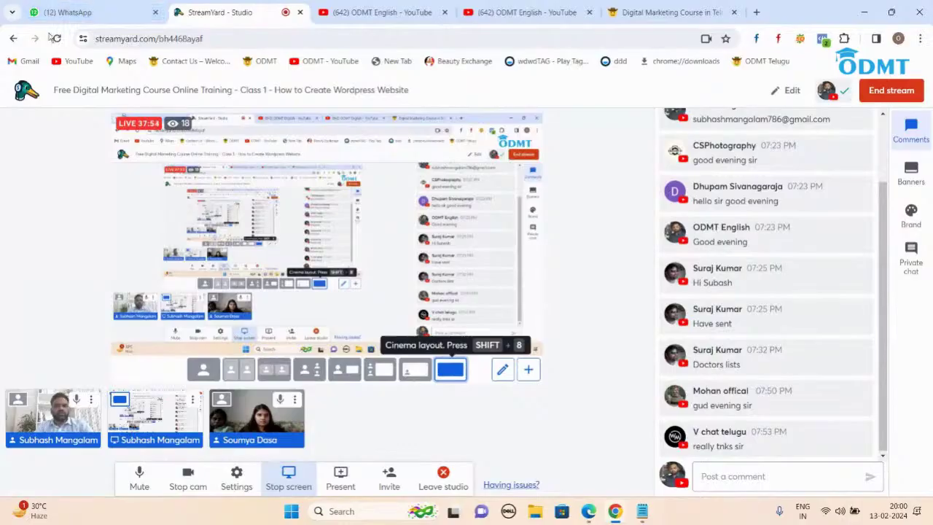
click(289, 477)
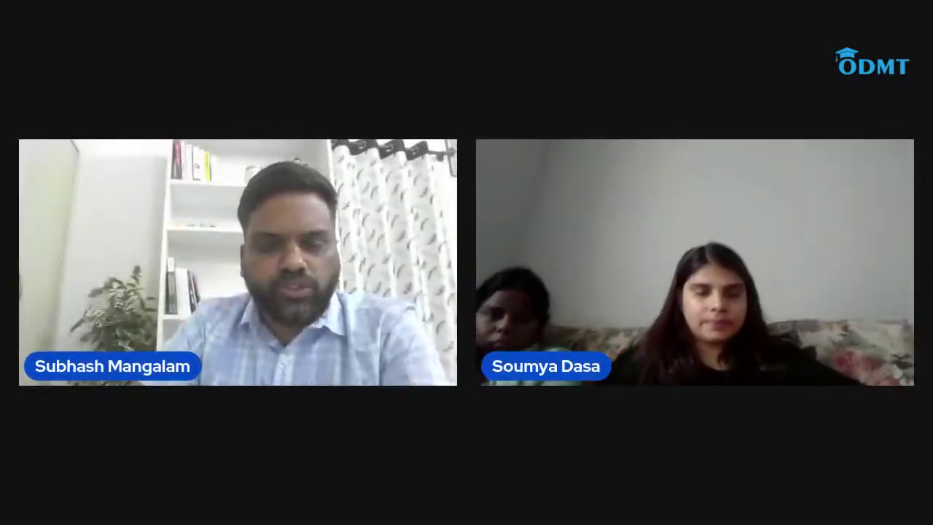